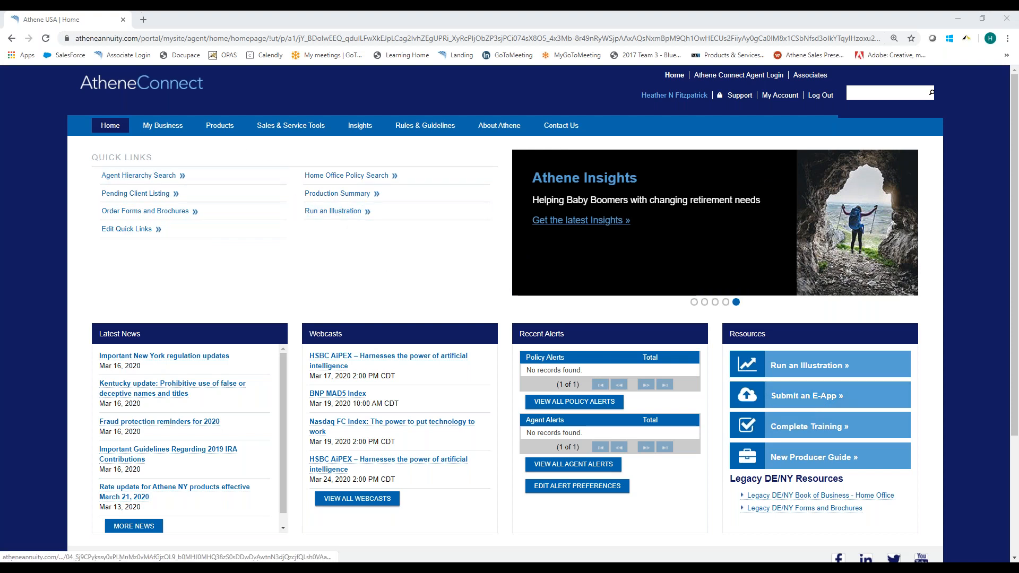
Open the electronic application submission page from the home page resources and launch the E-App.
{"action": "left_click", "coordinate": [227, 127]}
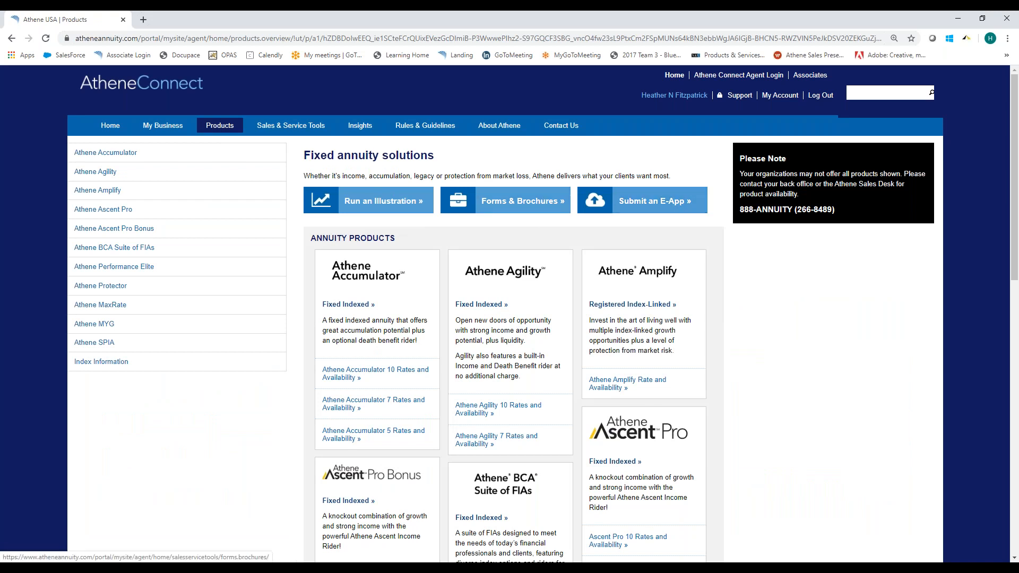
{"action": "left_click", "coordinate": [118, 130]}
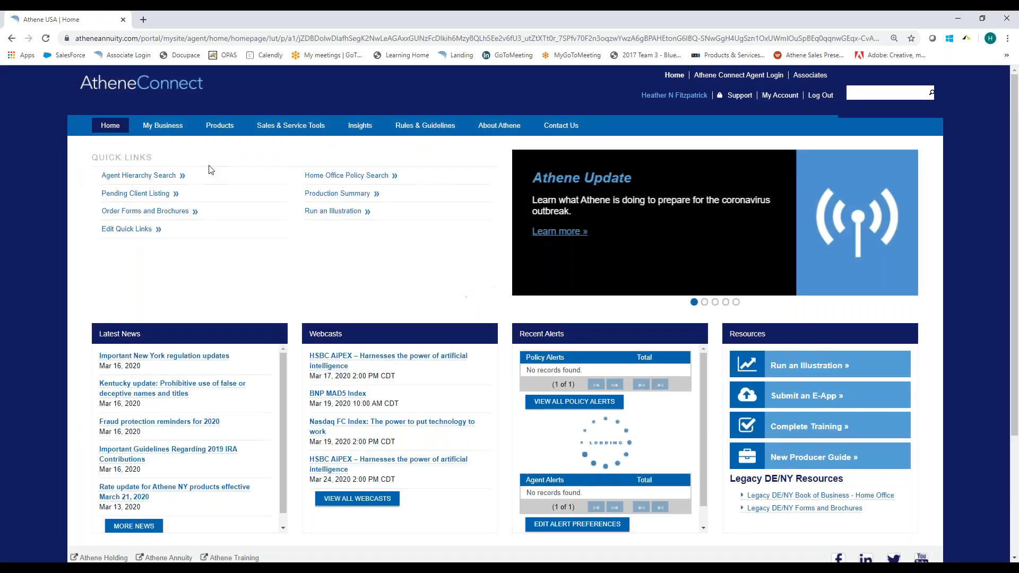
{"action": "left_click", "coordinate": [787, 401]}
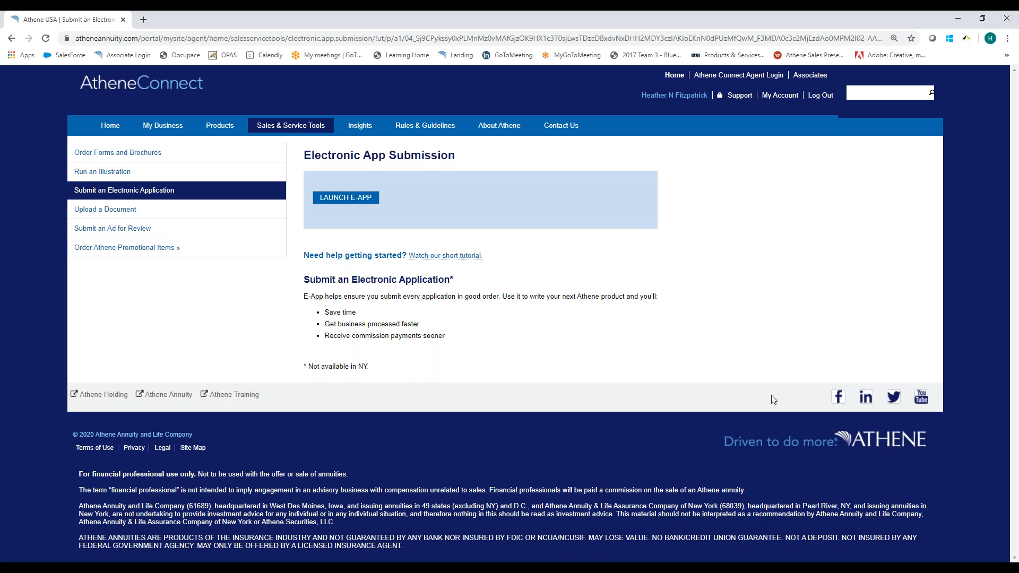
{"action": "left_click", "coordinate": [354, 203]}
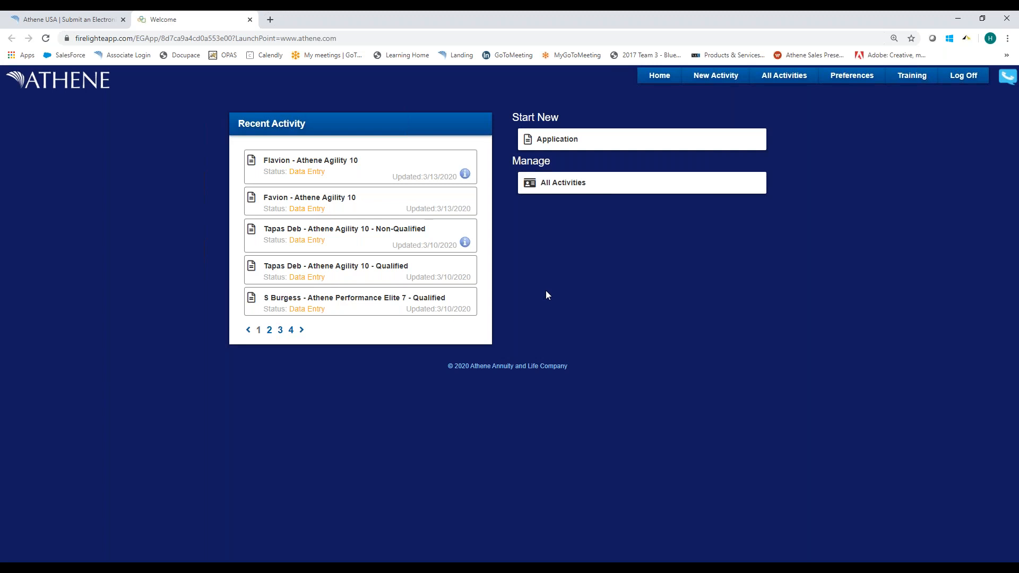
Start a new application for Colorado with product type Fixed Indexed Annuity and choose the Athene Agility 10 product.
{"action": "left_click", "coordinate": [571, 144]}
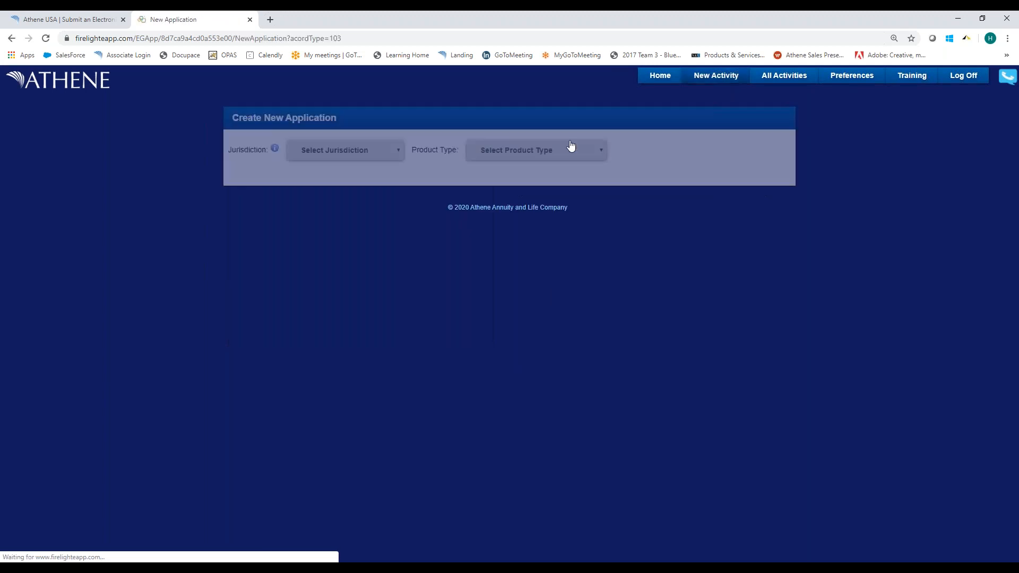
{"action": "left_click", "coordinate": [368, 154]}
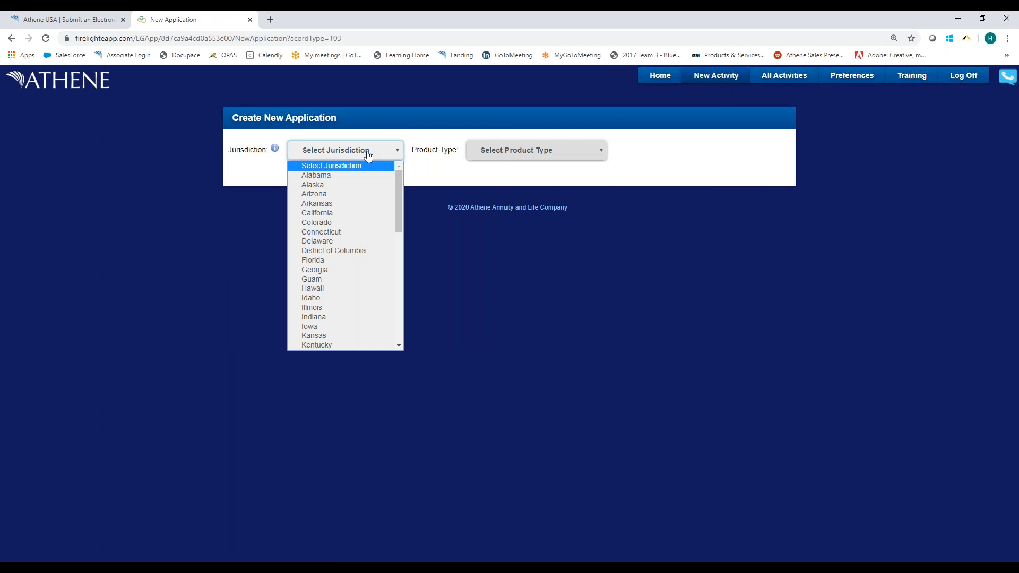
{"action": "left_click", "coordinate": [339, 223]}
{"action": "left_click", "coordinate": [496, 152]}
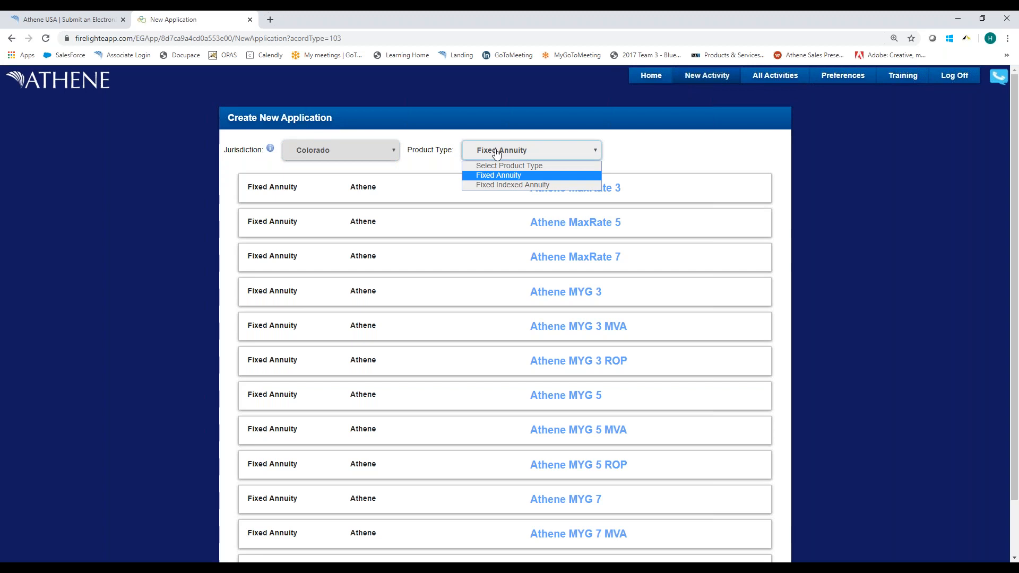
{"action": "left_click", "coordinate": [506, 186]}
{"action": "scroll", "coordinate": [570, 266], "scroll_direction": "down", "scroll_amount": 4}
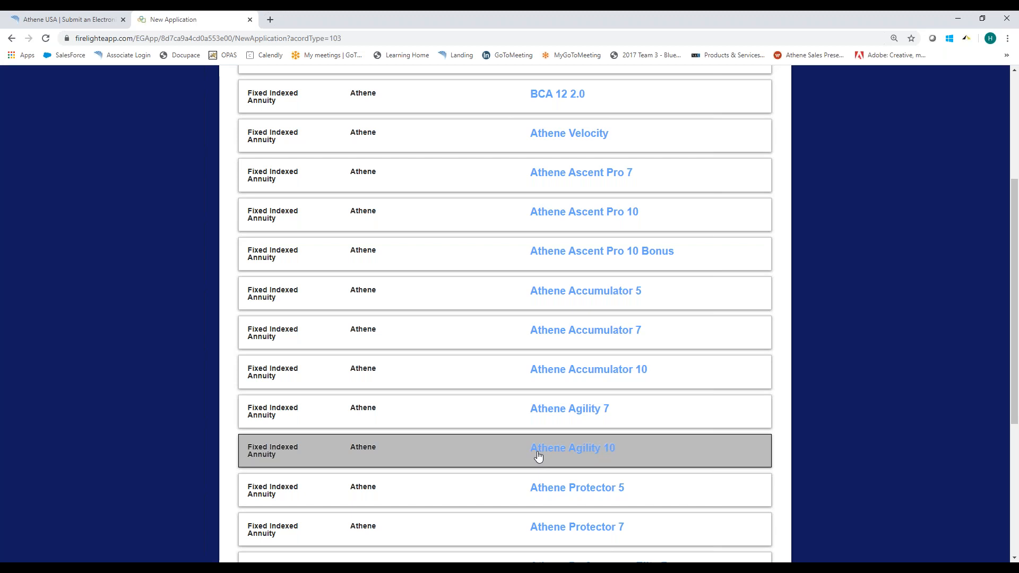
{"action": "left_click", "coordinate": [428, 419]}
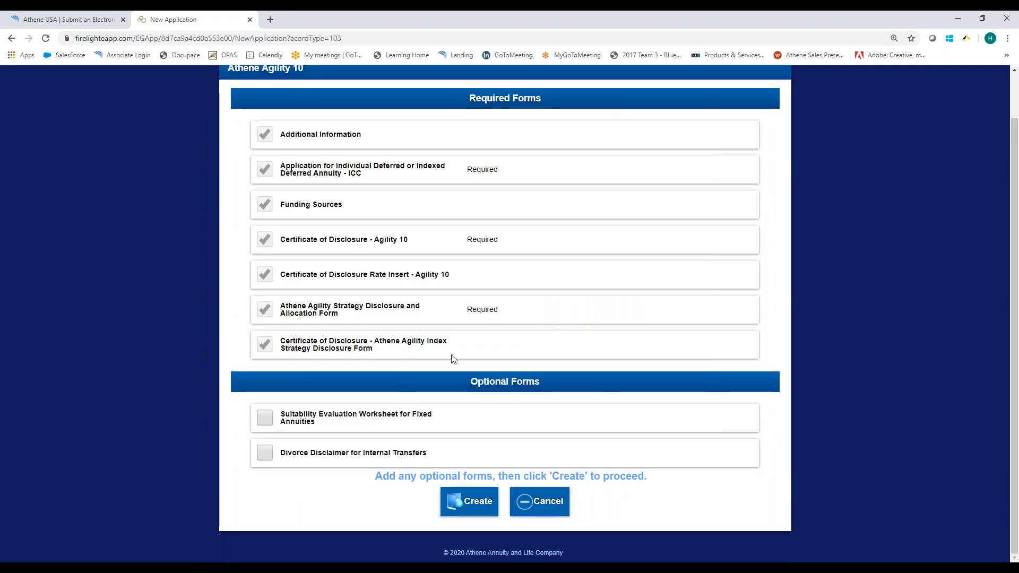
Create the application without optional forms, named "Webinar Demo - Athene Agility 10 - Qualified", and acknowledge the E-App notice.
{"action": "scroll", "coordinate": [458, 325], "scroll_direction": "up", "scroll_amount": 1}
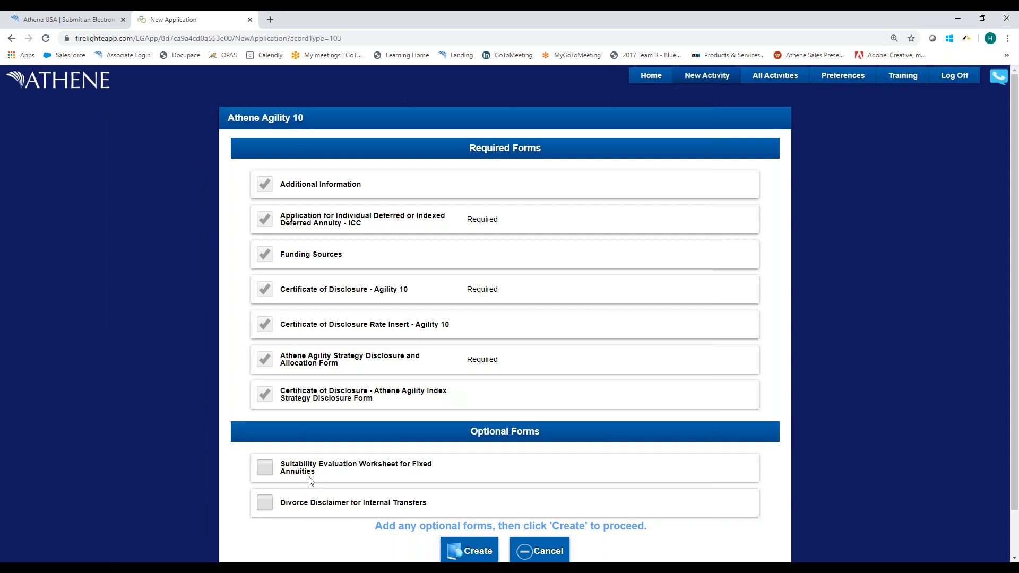
{"action": "scroll", "coordinate": [321, 475], "scroll_direction": "down", "scroll_amount": 1}
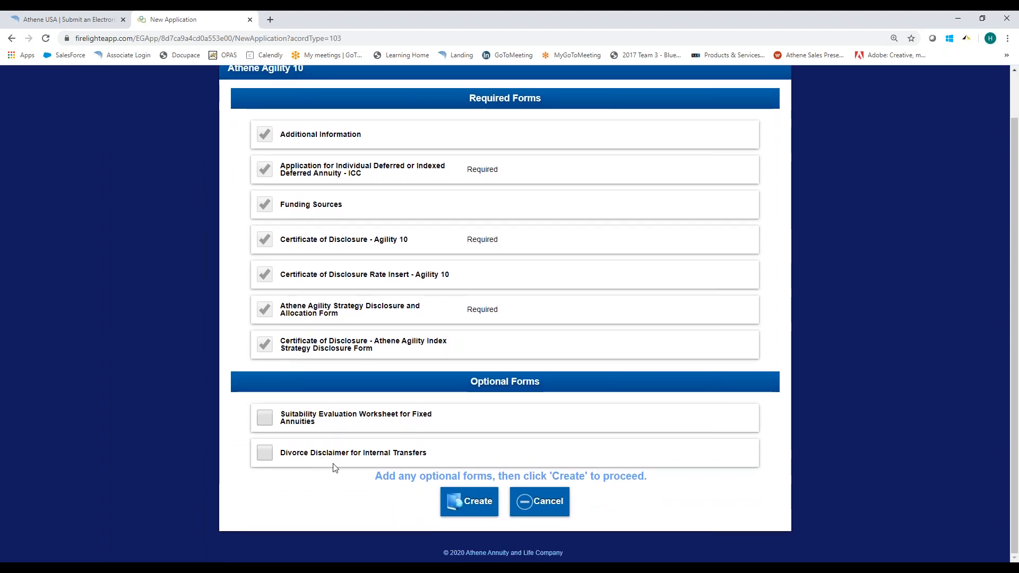
{"action": "left_click", "coordinate": [468, 504]}
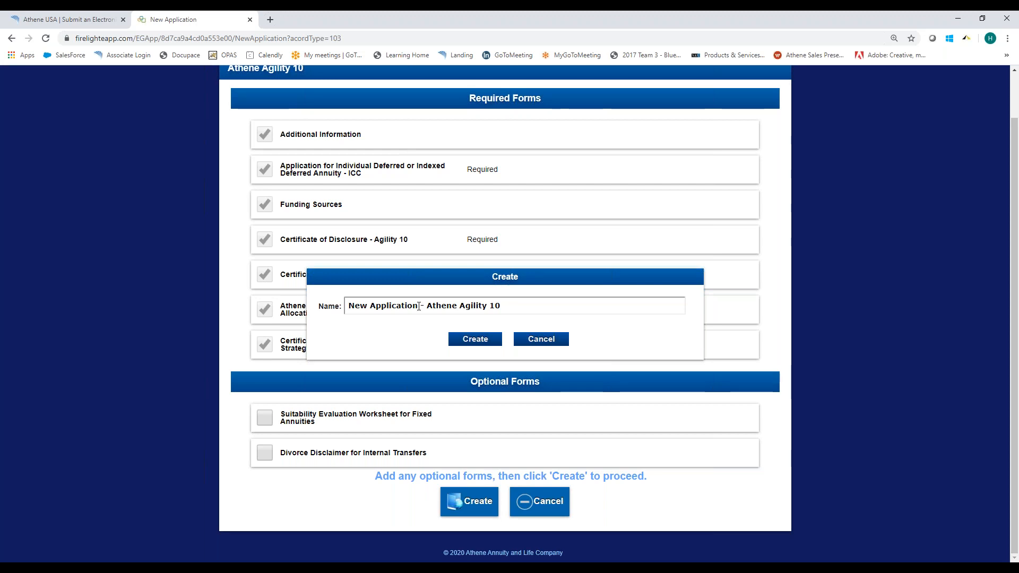
{"action": "type", "text": "Webinar Demo - Athene Agility 10"}
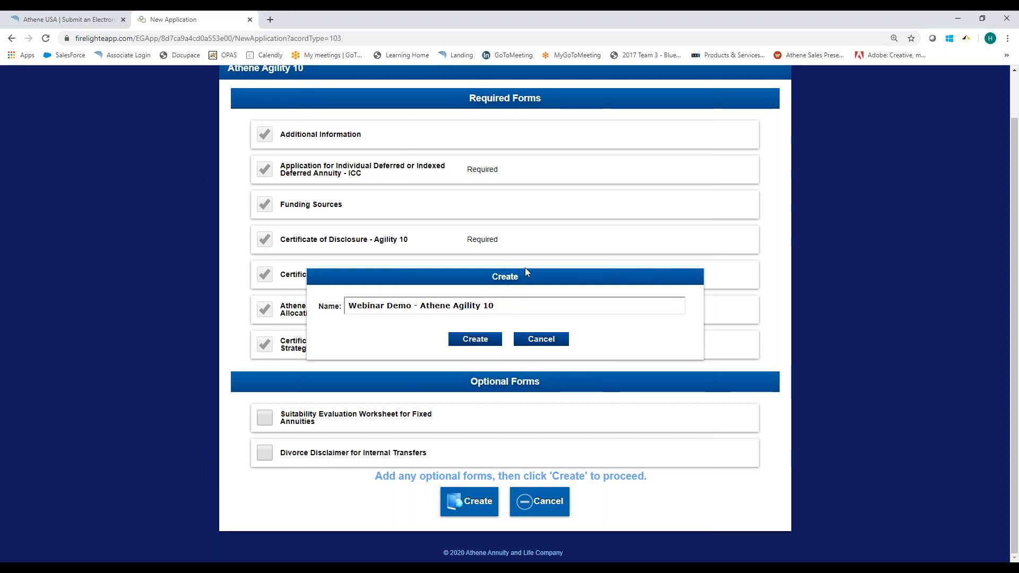
{"action": "type", "text": " -  Qualified"}
{"action": "left_click", "coordinate": [484, 345]}
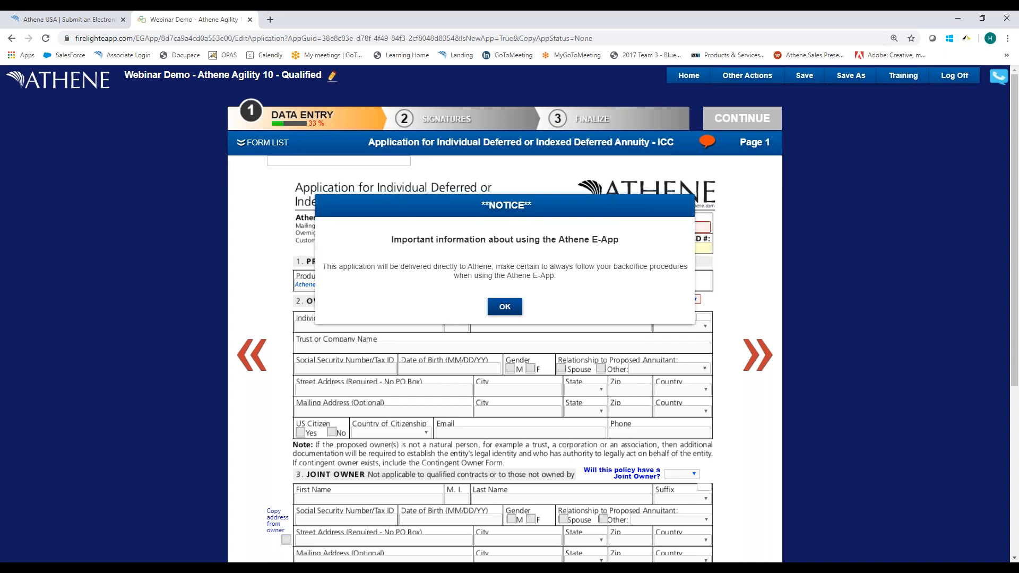
{"action": "left_click", "coordinate": [504, 308]}
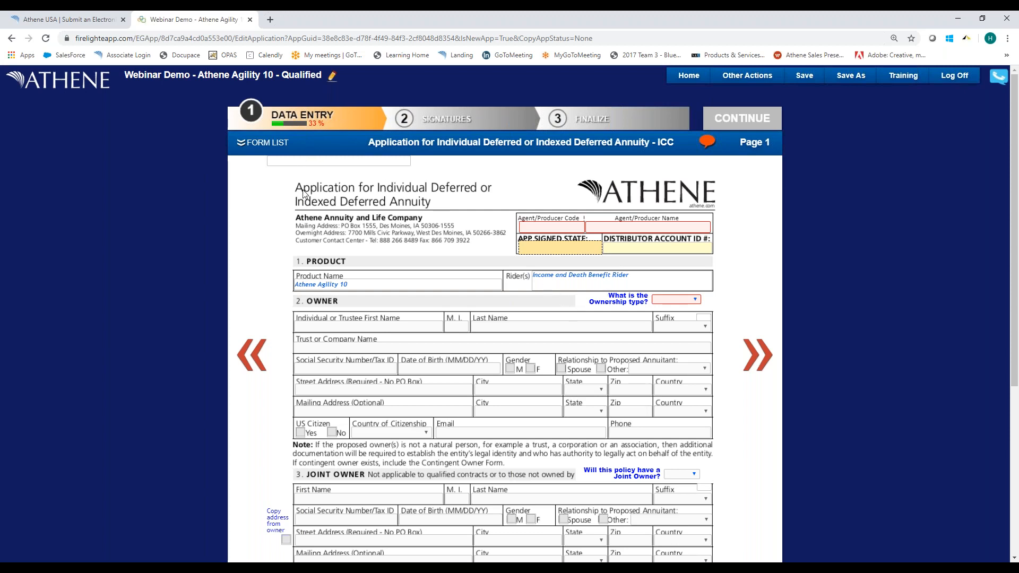
Review the application's form list and toggle the required-field messages on page 1 on and off.
{"action": "left_click", "coordinate": [244, 146]}
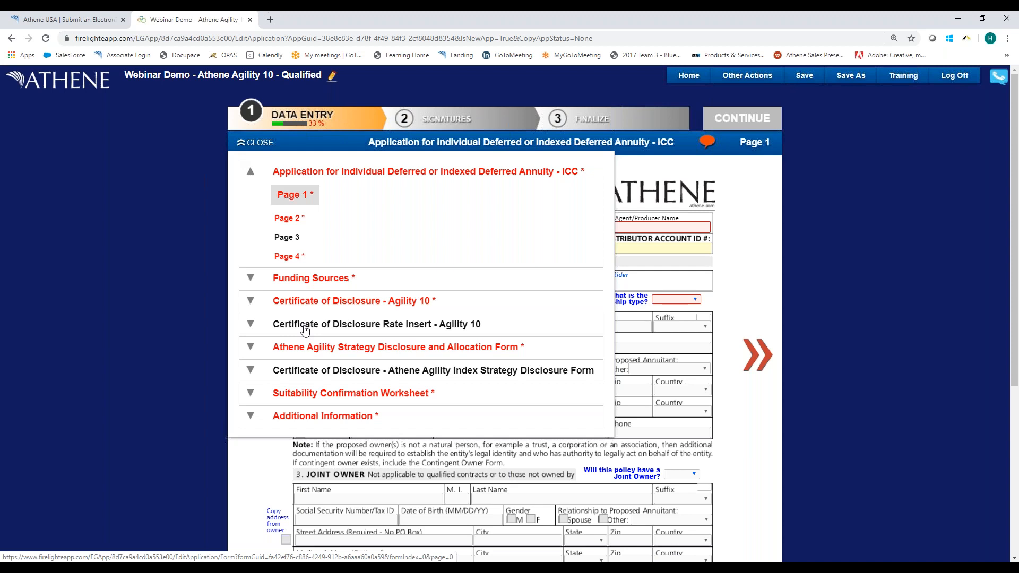
{"action": "left_click", "coordinate": [252, 173]}
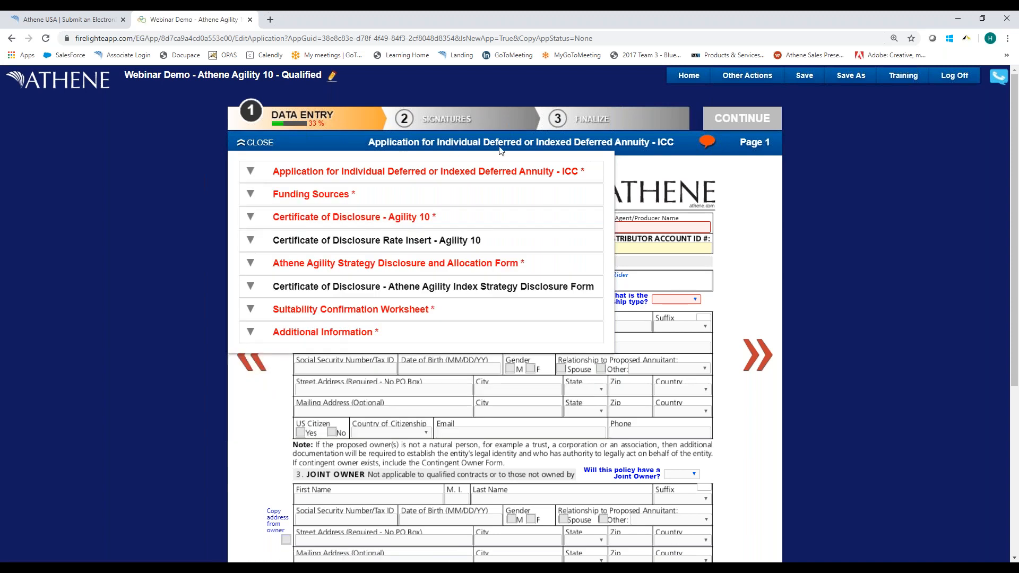
{"action": "left_click", "coordinate": [709, 143]}
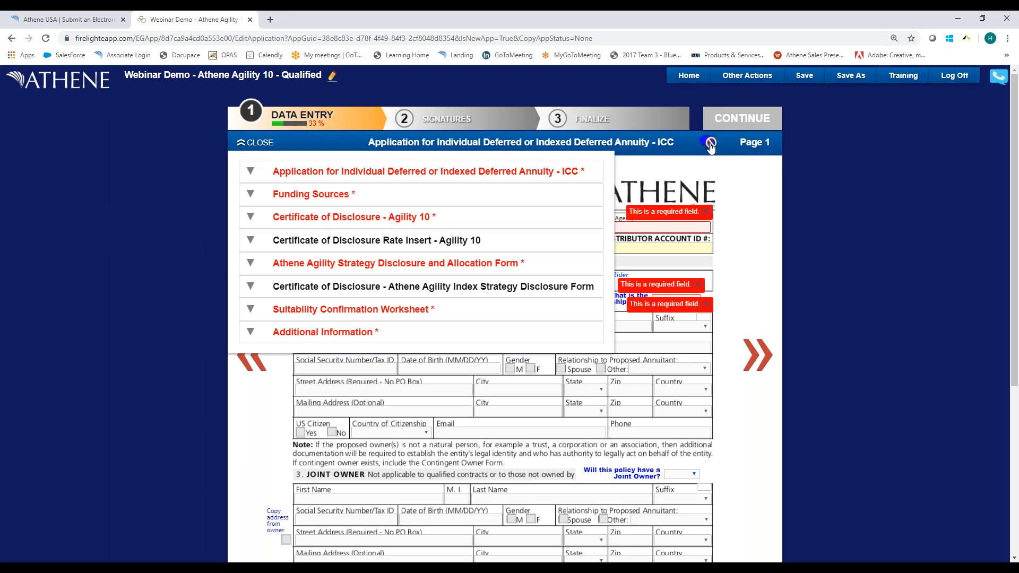
{"action": "left_click", "coordinate": [635, 165]}
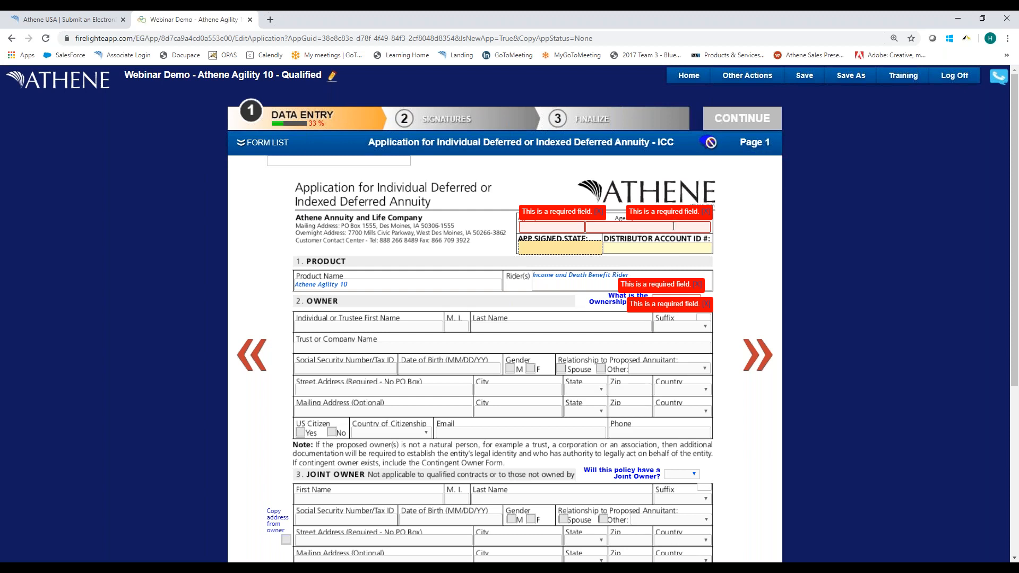
{"action": "left_click", "coordinate": [706, 142]}
{"action": "left_click", "coordinate": [706, 142]}
{"action": "left_click", "coordinate": [706, 142]}
{"action": "left_click", "coordinate": [706, 142]}
{"action": "left_click", "coordinate": [706, 142]}
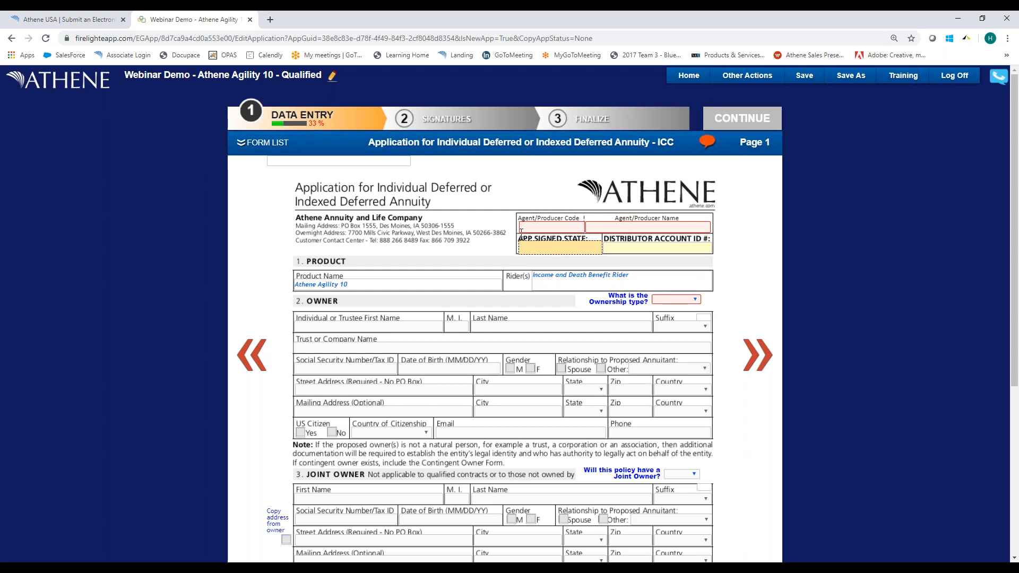
Enter the agent/producer code and the agent/producer name in the application header.
{"action": "left_click", "coordinate": [538, 226]}
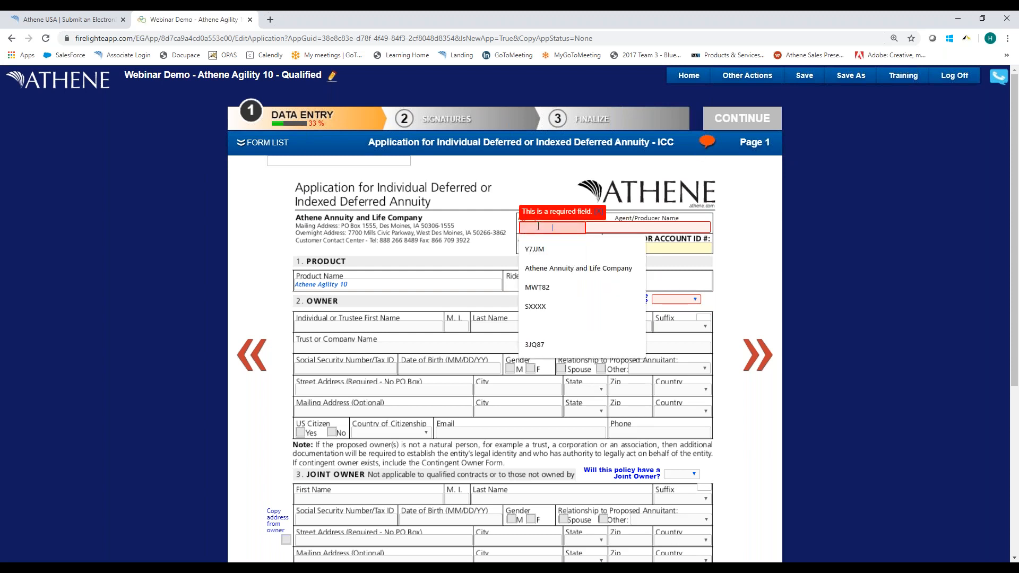
{"action": "type", "text": "xxxxx"}
{"action": "key", "text": "Tab"}
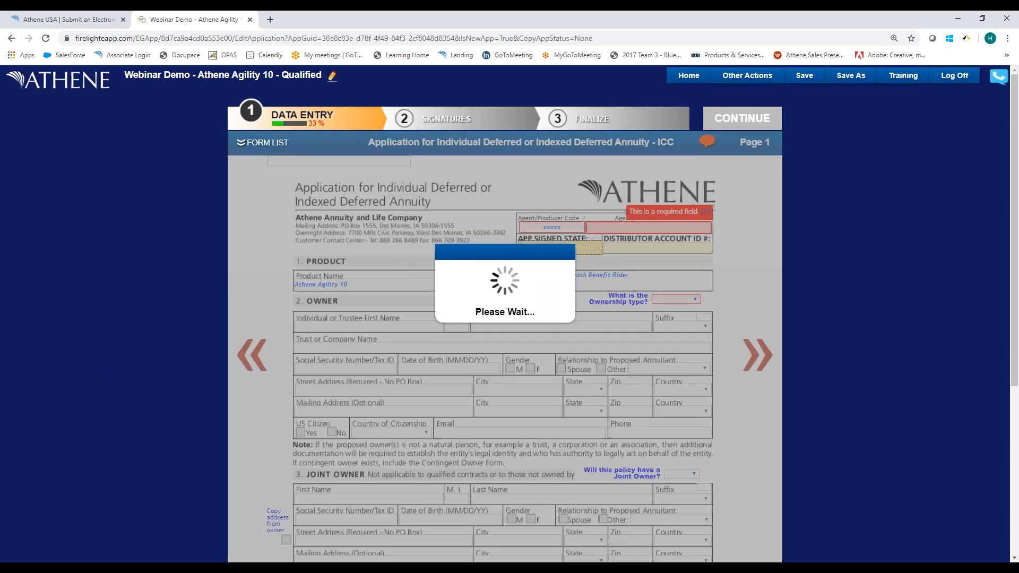
{"action": "type", "text": "Internal Test"}
{"action": "key", "text": "Tab"}
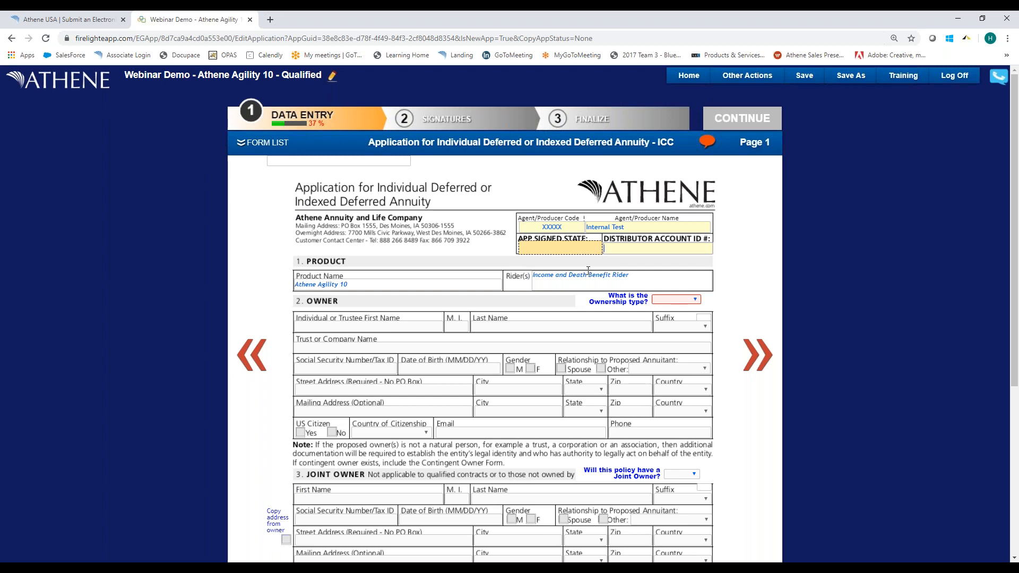
Try the Individual, Trust and Company ownership types in the Owner section, acknowledging the signatory notices.
{"action": "left_click", "coordinate": [670, 300]}
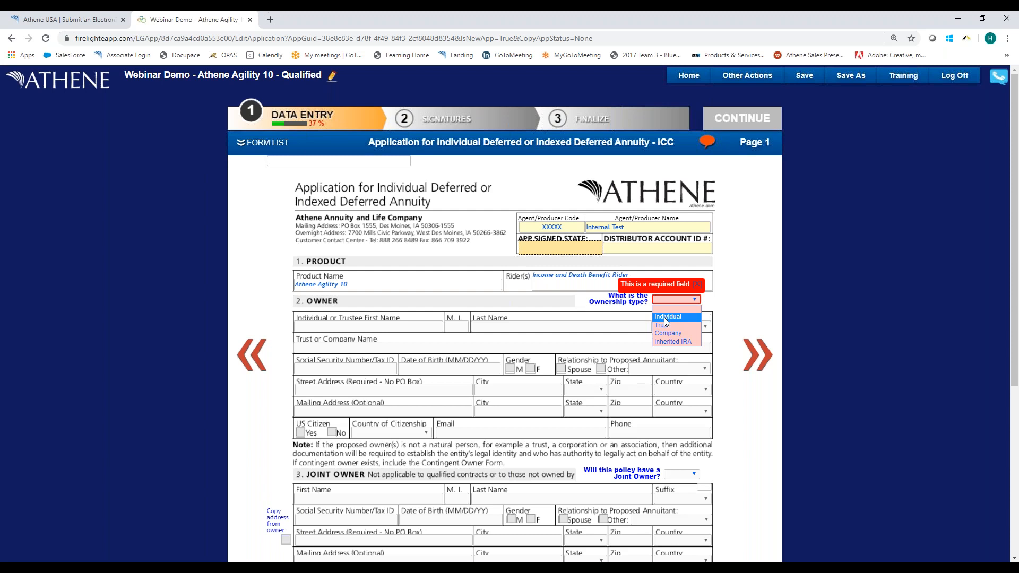
{"action": "left_click", "coordinate": [666, 317]}
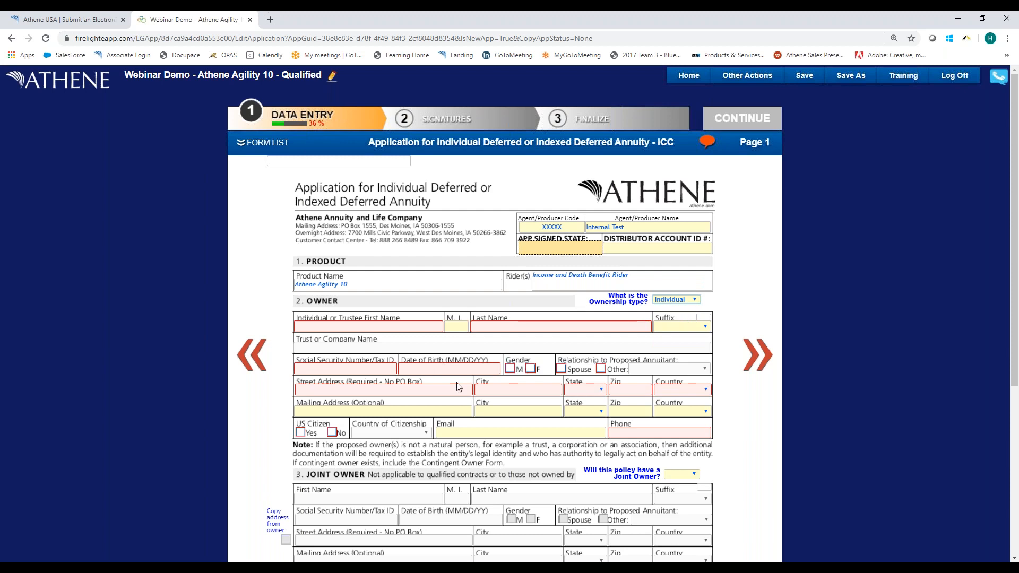
{"action": "left_click", "coordinate": [668, 300]}
{"action": "left_click", "coordinate": [667, 327]}
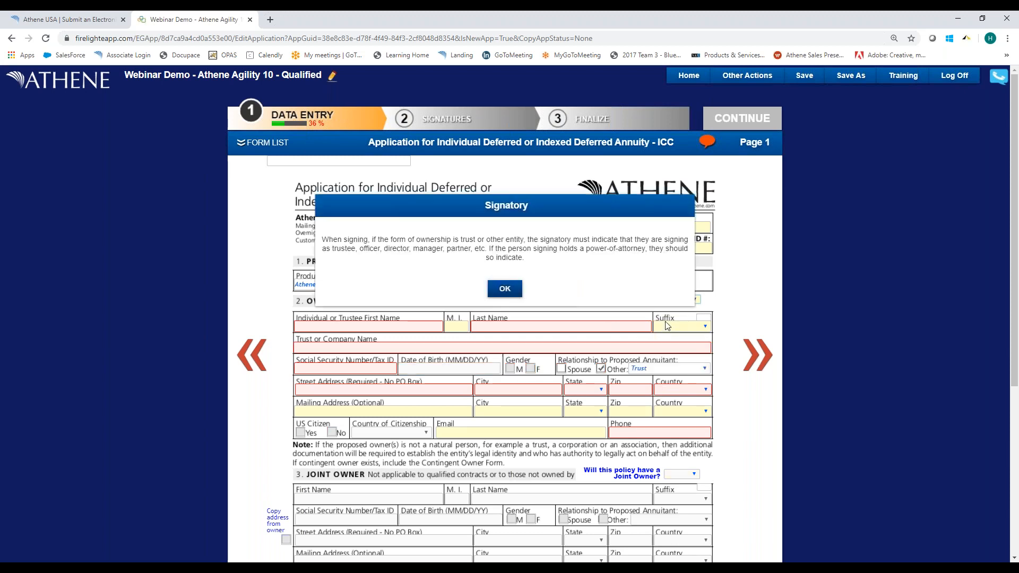
{"action": "left_click", "coordinate": [521, 287]}
{"action": "left_click", "coordinate": [506, 289]}
{"action": "left_click", "coordinate": [675, 301]}
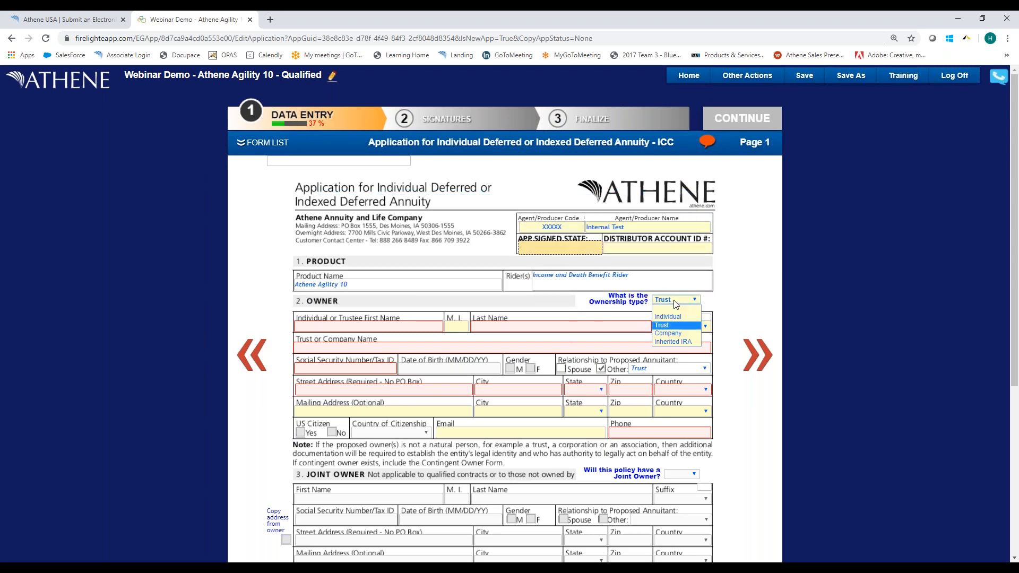
{"action": "left_click", "coordinate": [668, 334]}
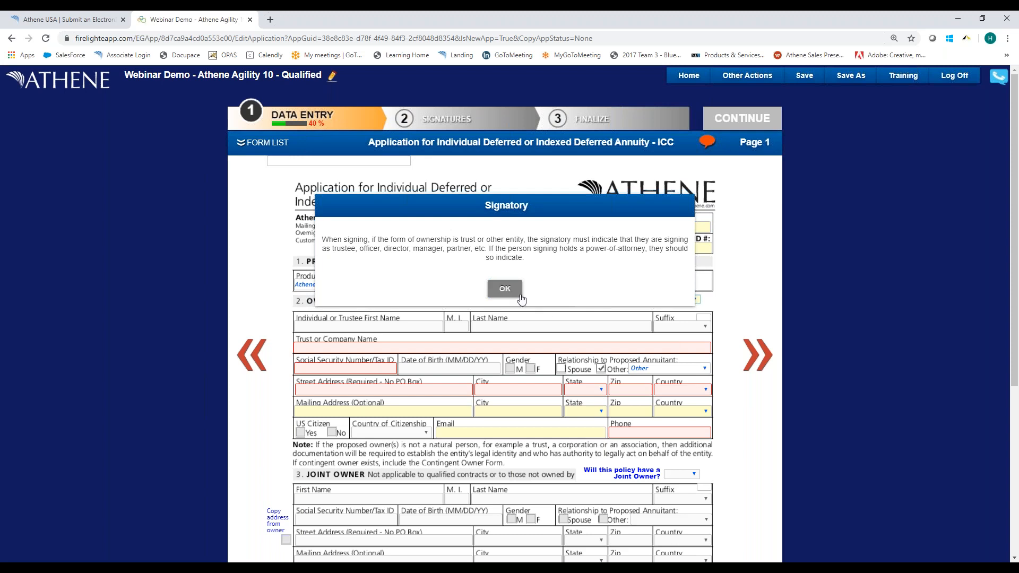
{"action": "left_click", "coordinate": [506, 289]}
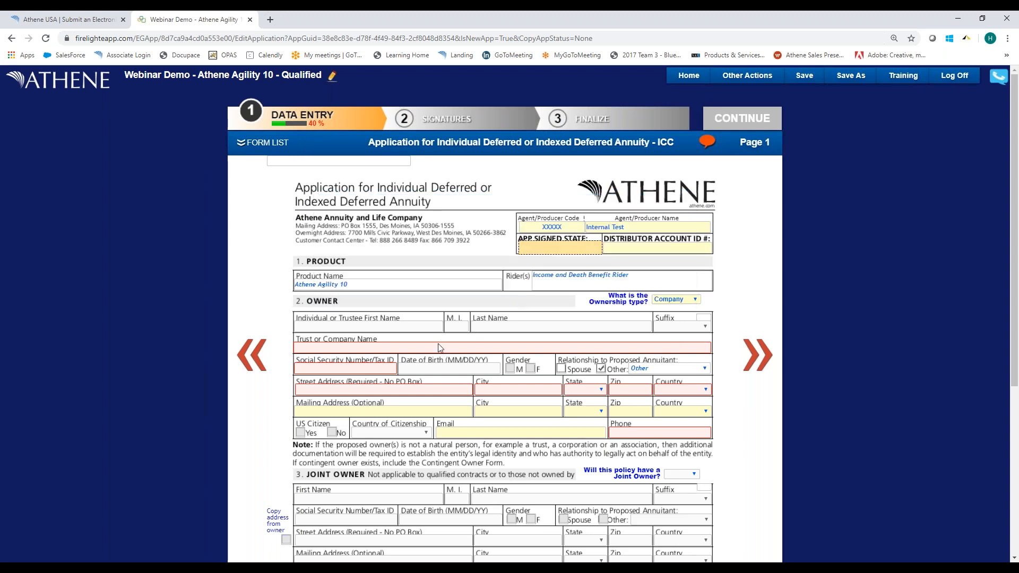
Set the ownership type to Individual and fill in the owner's first and last name.
{"action": "left_click", "coordinate": [658, 303]}
{"action": "left_click", "coordinate": [660, 317]}
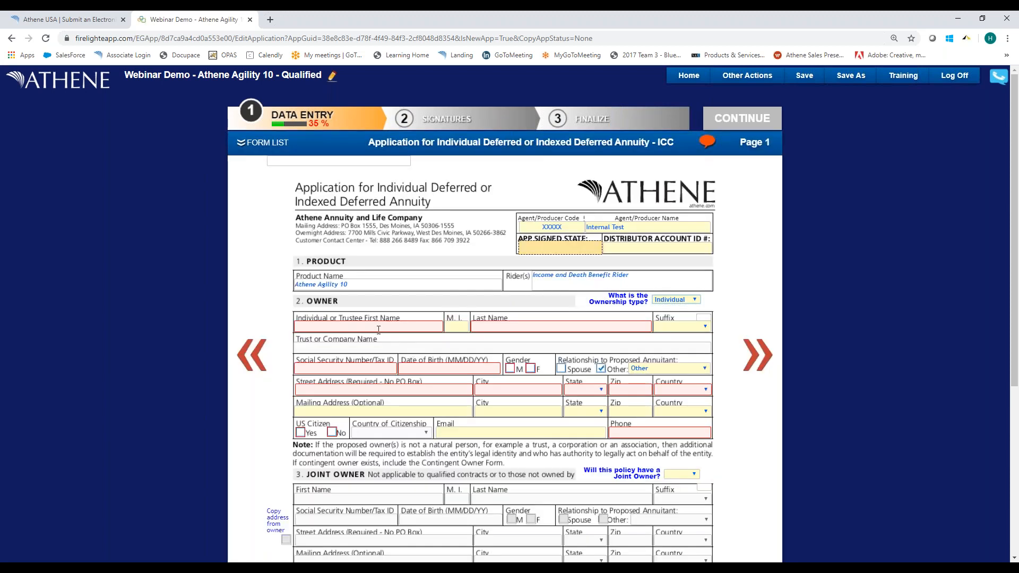
{"action": "left_click", "coordinate": [378, 328]}
{"action": "type", "text": "V"}
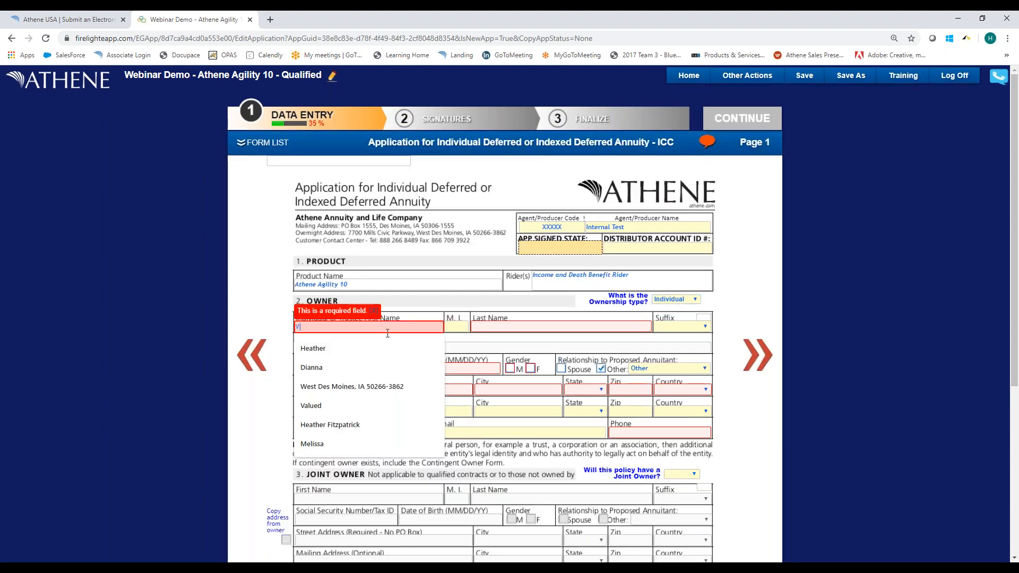
{"action": "type", "text": "alued"}
{"action": "key", "text": "Tab"}
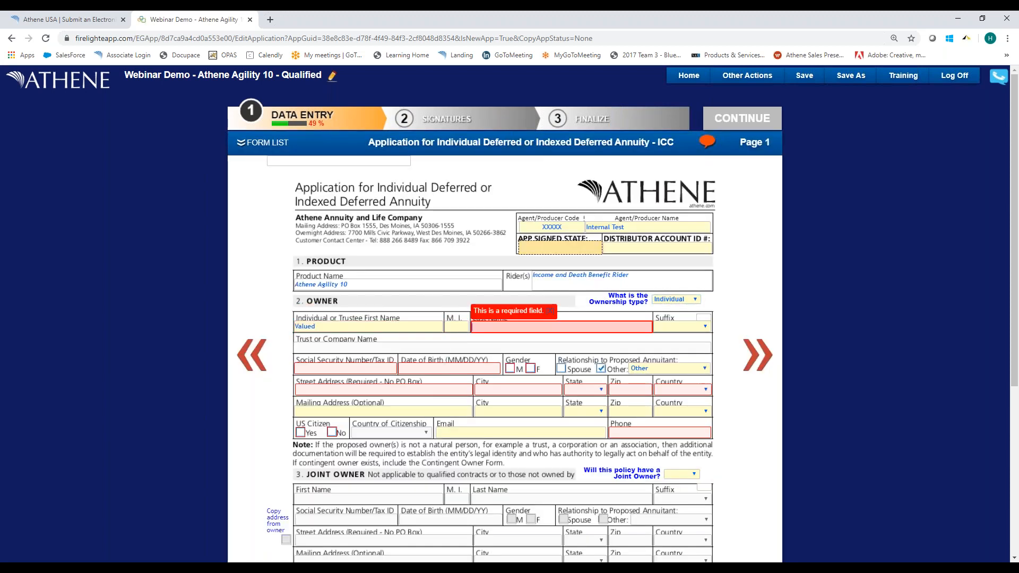
{"action": "type", "text": "Client"}
{"action": "key", "text": "Tab"}
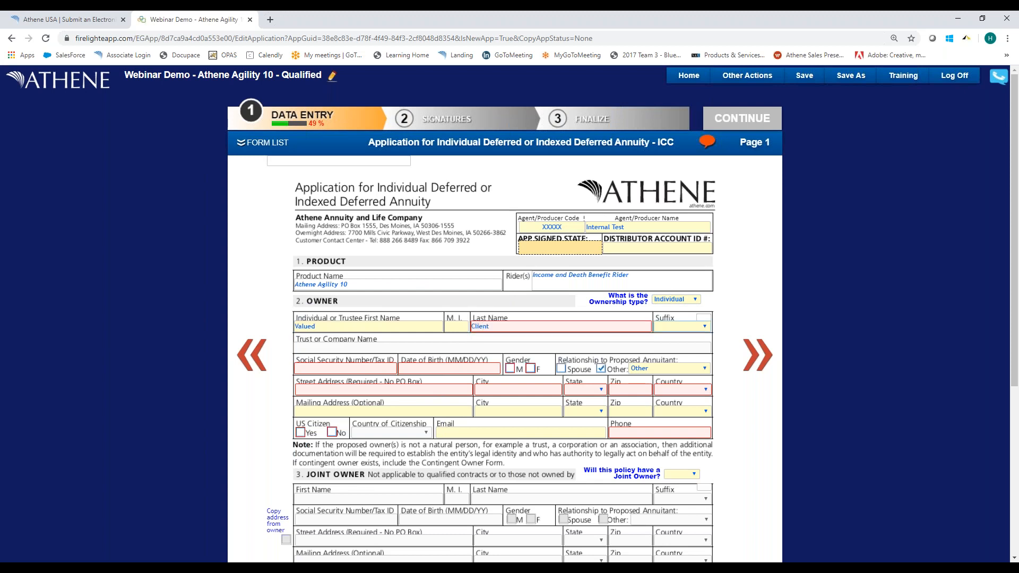
Fill in the owner's Social Security number and date of birth.
{"action": "key", "text": "Tab"}
{"action": "type", "text": "555555"}
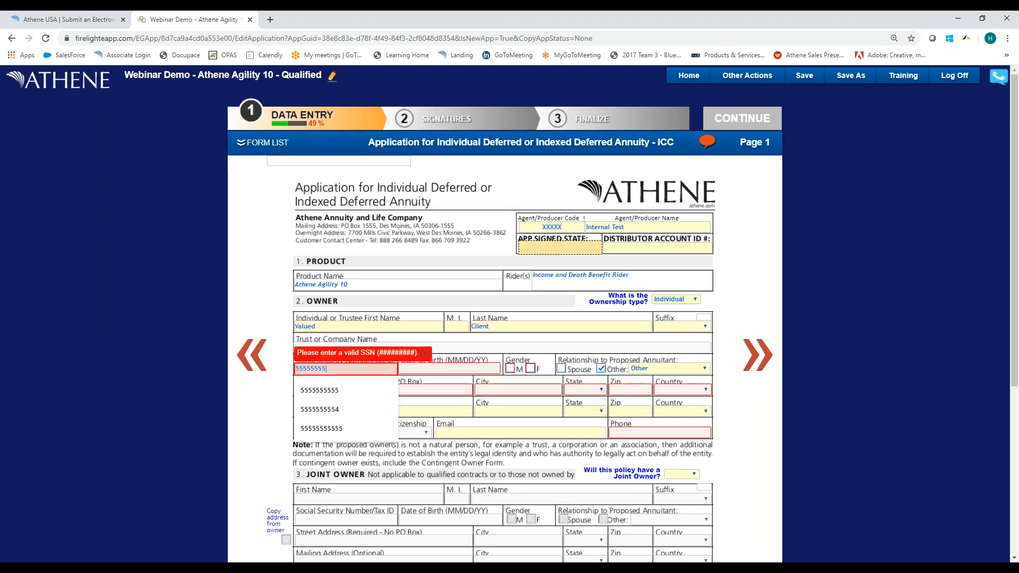
{"action": "key", "text": "Tab"}
{"action": "type", "text": "03/17/1959"}
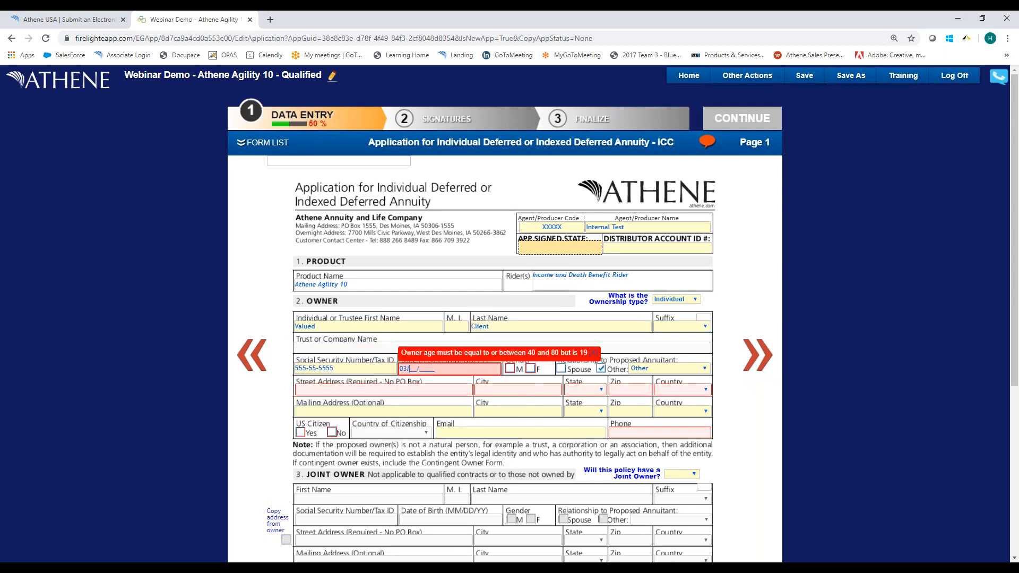
Set the owner's gender to F and the relationship to the proposed annuitant to Self.
{"action": "key", "text": "Tab"}
{"action": "left_click", "coordinate": [531, 368]}
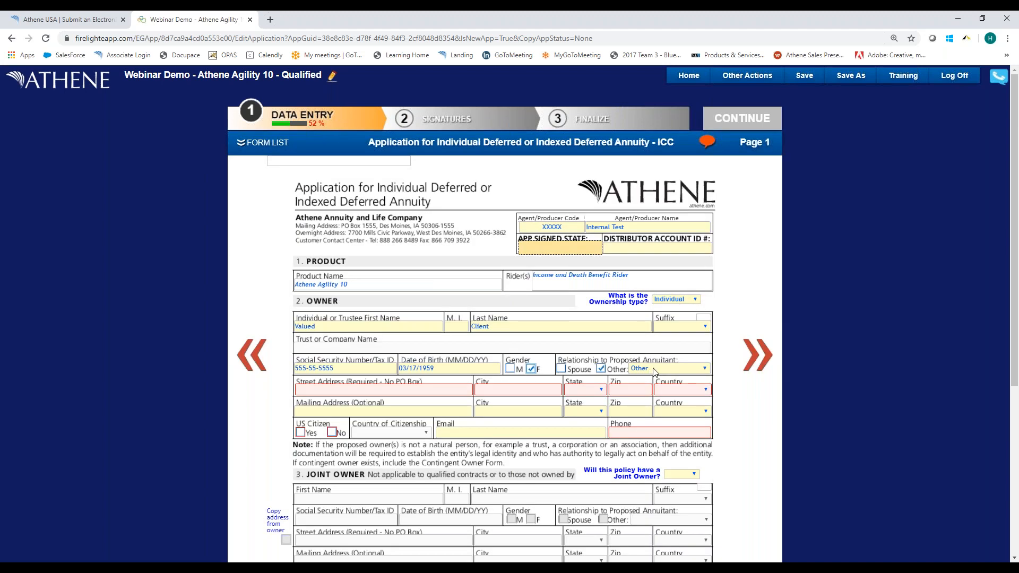
{"action": "left_click", "coordinate": [653, 370]}
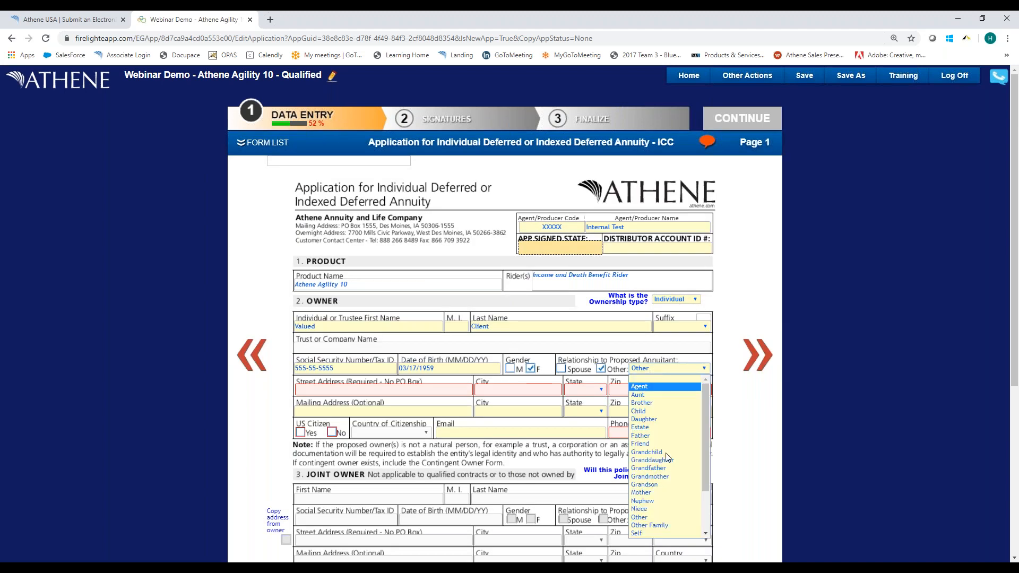
{"action": "left_click", "coordinate": [658, 525]}
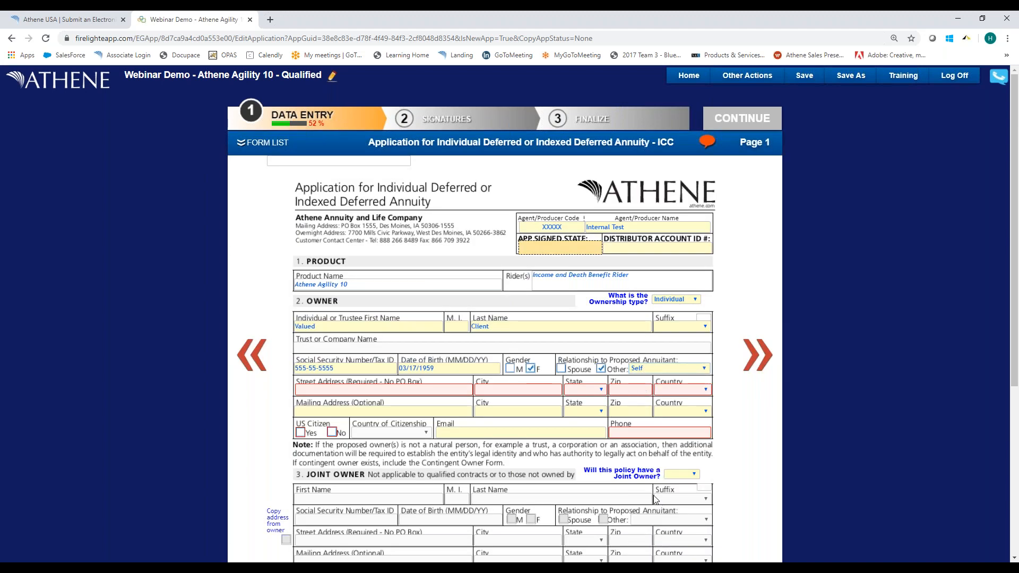
Fill in the owner's street address and city, and set the state to IA.
{"action": "left_click", "coordinate": [305, 391]}
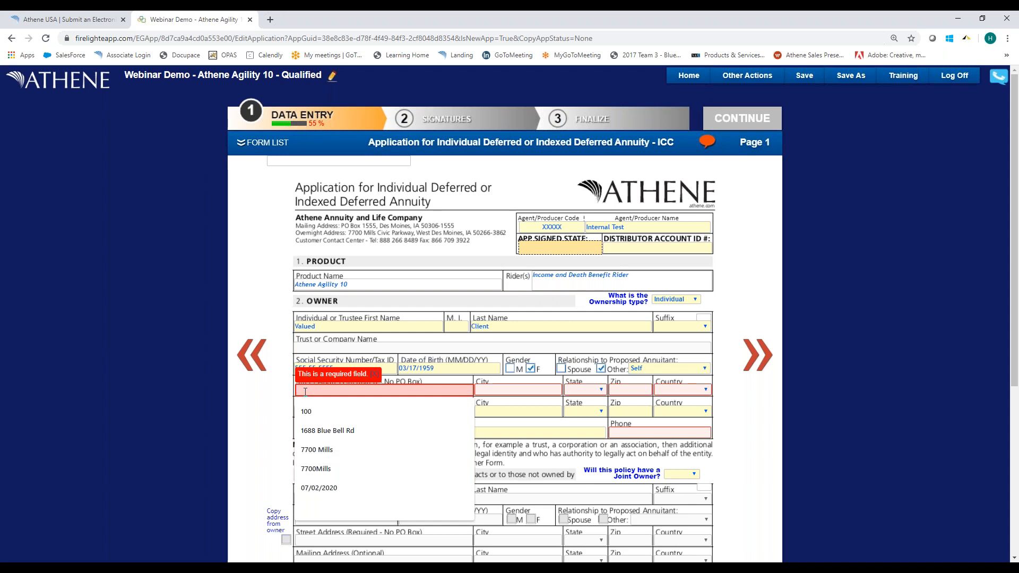
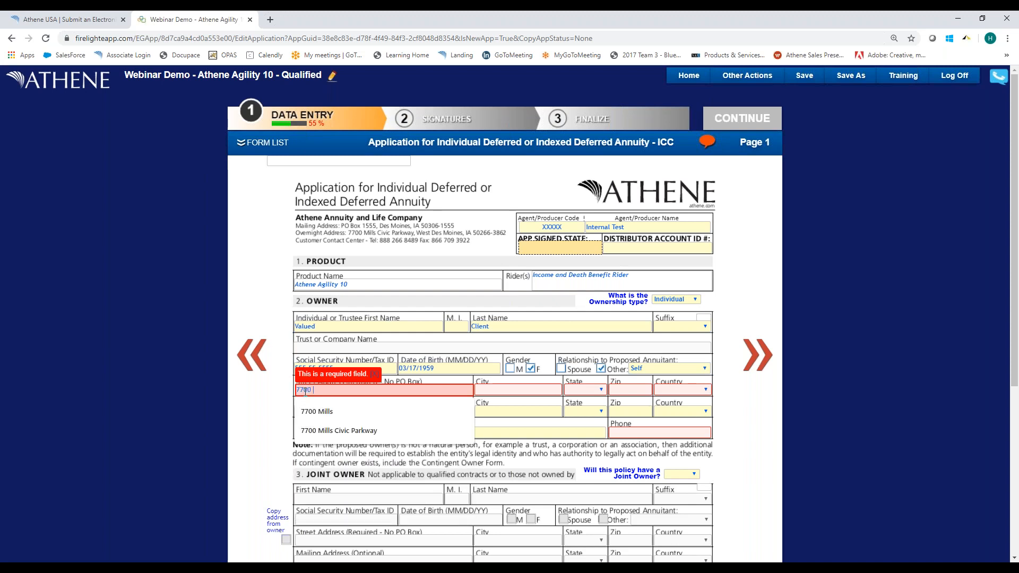
{"action": "key", "text": "Down"}
{"action": "key", "text": "Down"}
{"action": "key", "text": "Tab"}
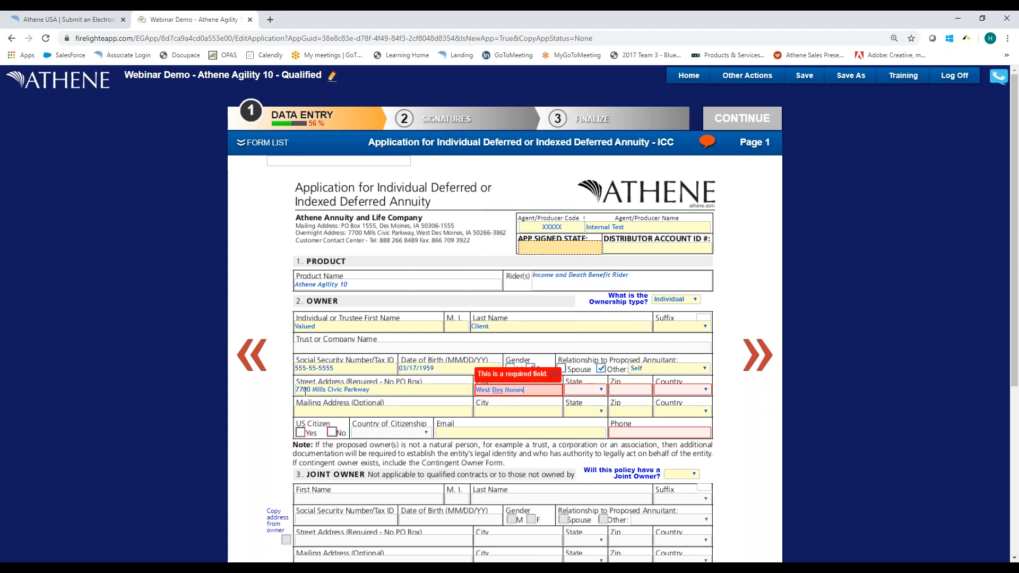
{"action": "key", "text": "Tab"}
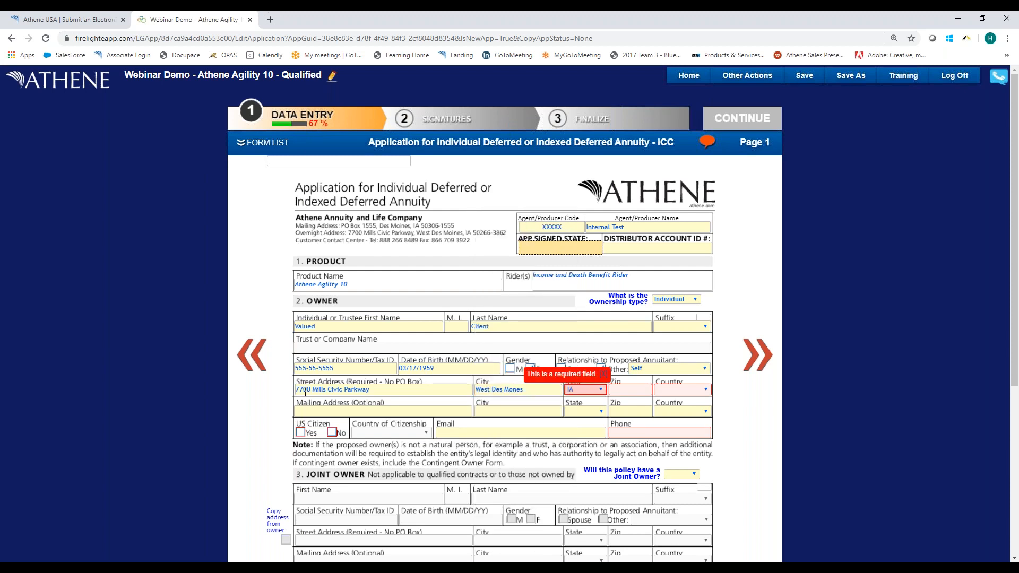
{"action": "key", "text": "Tab"}
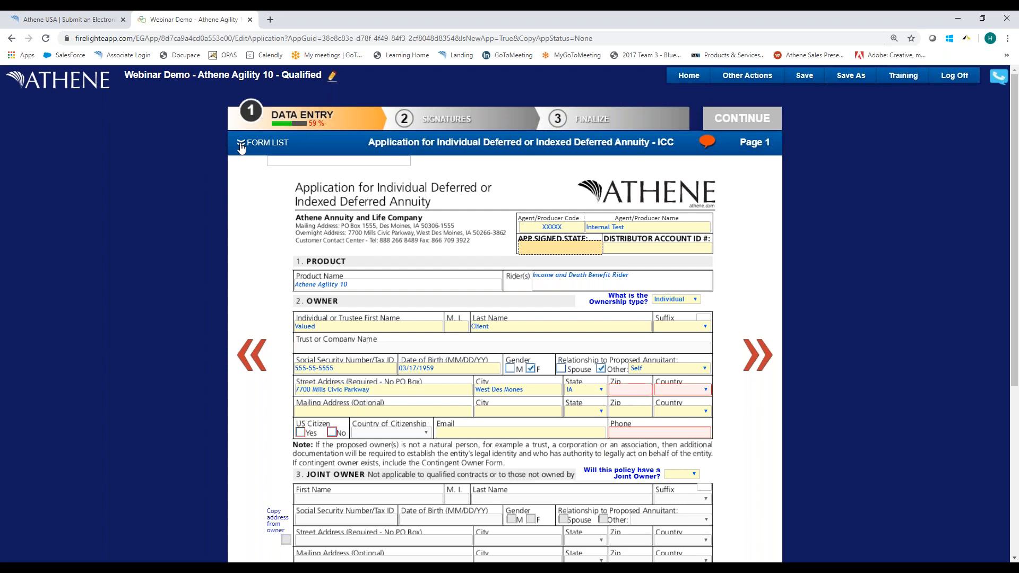
Change the owner's state to CO, checking the list of required forms before and after the change.
{"action": "left_click", "coordinate": [241, 145]}
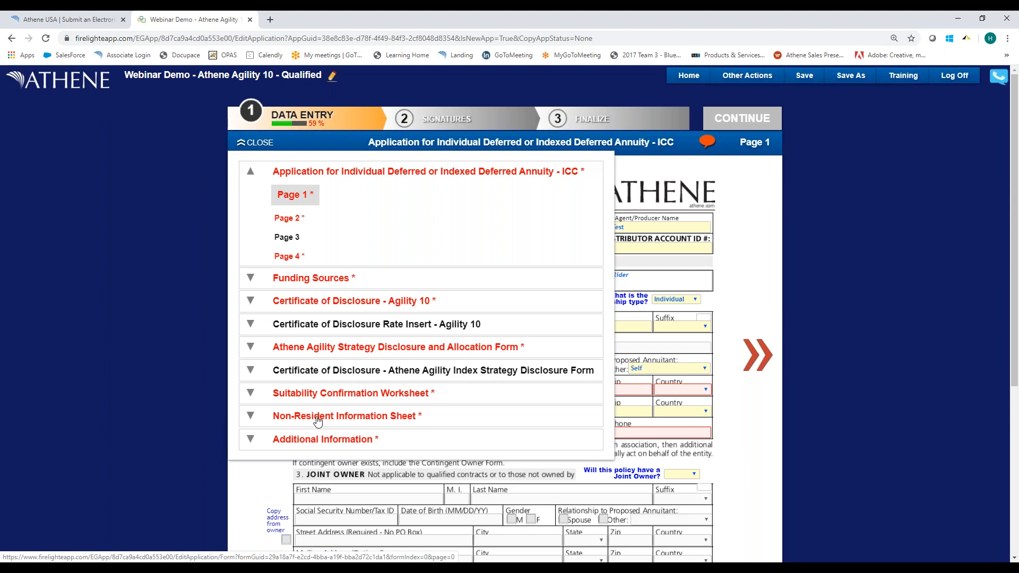
{"action": "left_click", "coordinate": [627, 392]}
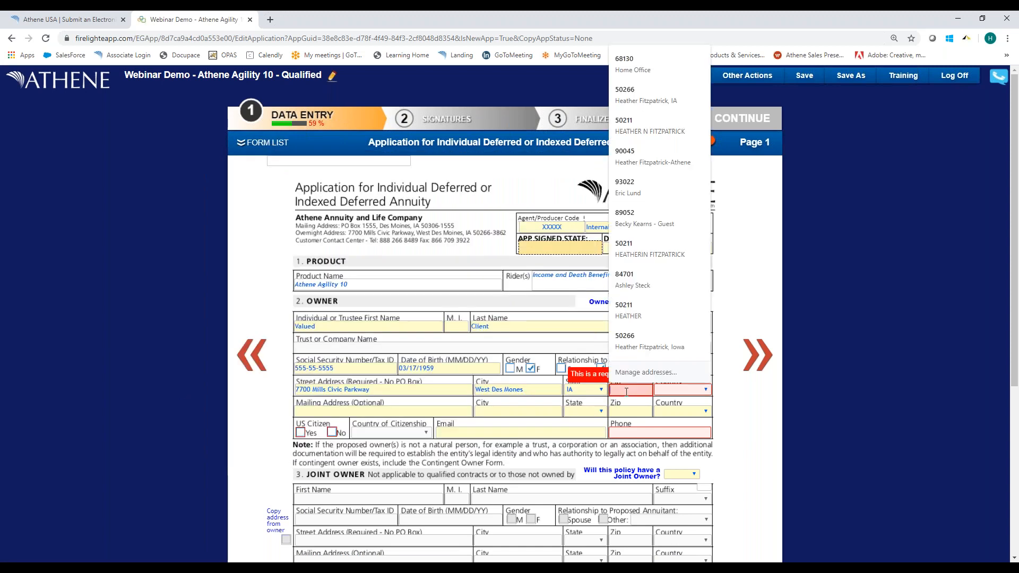
{"action": "left_click", "coordinate": [574, 392]}
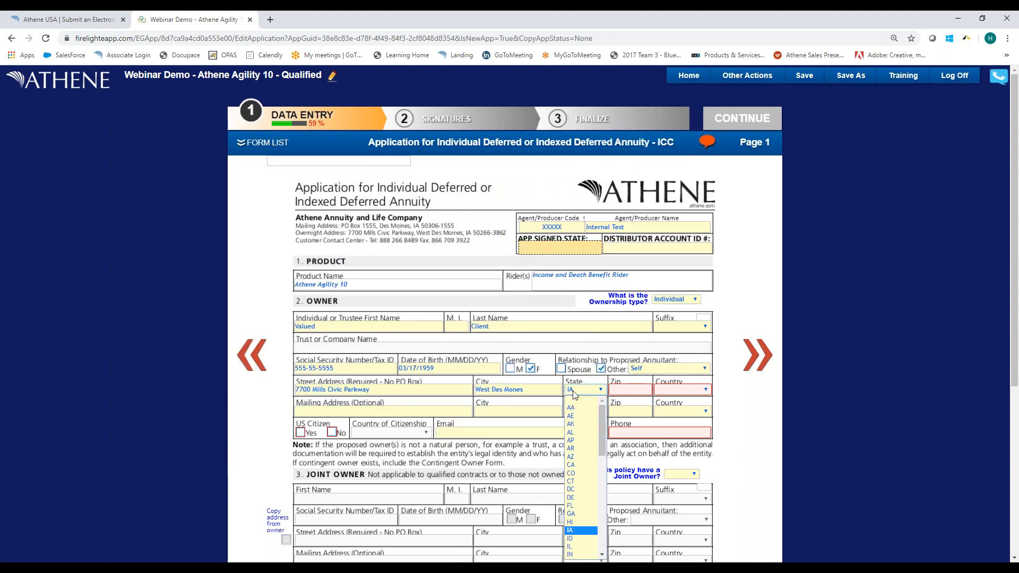
{"action": "left_click", "coordinate": [582, 474]}
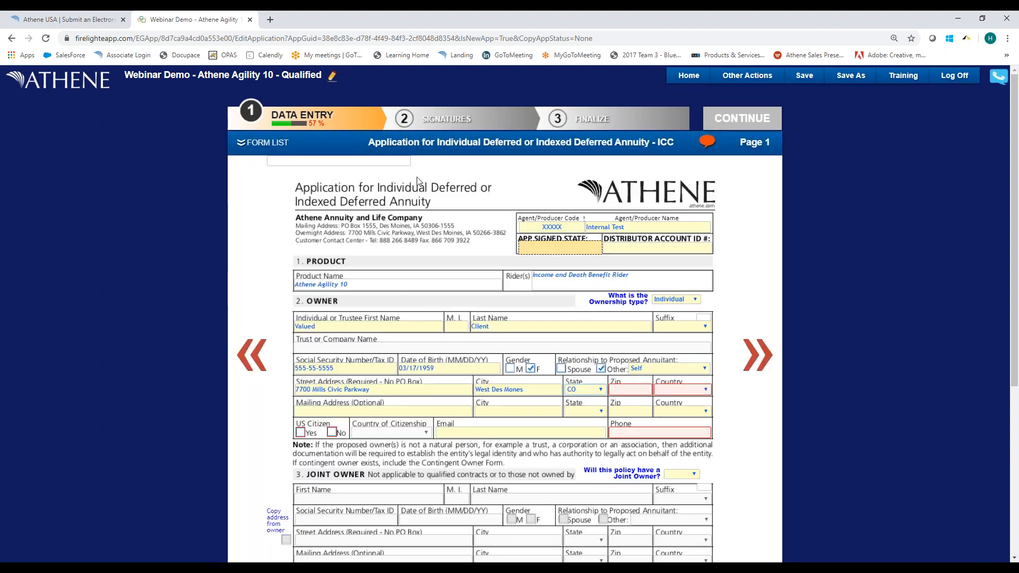
{"action": "left_click", "coordinate": [244, 142]}
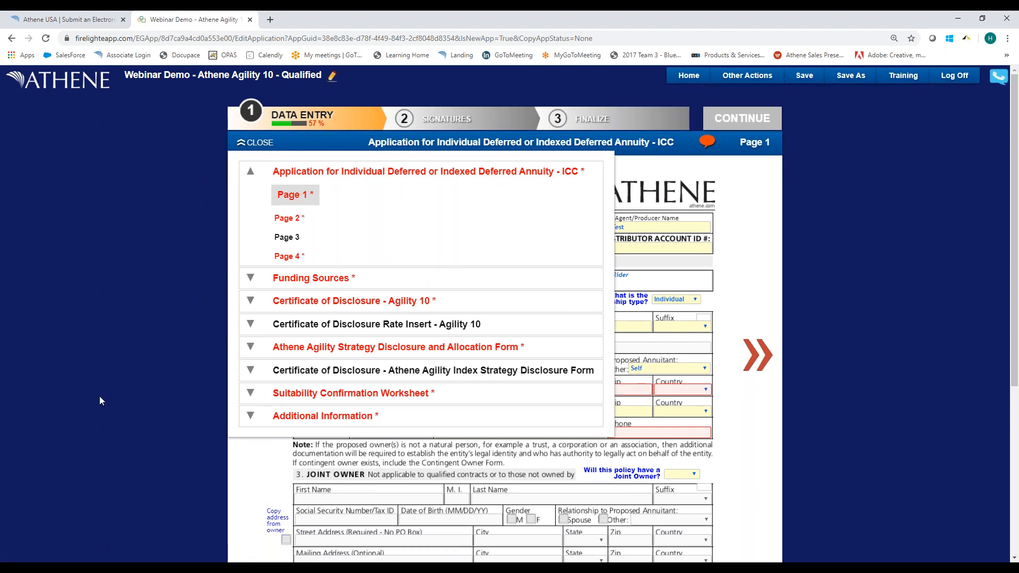
{"action": "left_click", "coordinate": [727, 217]}
Enter the owner's zip code and set the country to US.
{"action": "left_click", "coordinate": [623, 389]}
{"action": "type", "text": "50111"}
{"action": "key", "text": "Tab"}
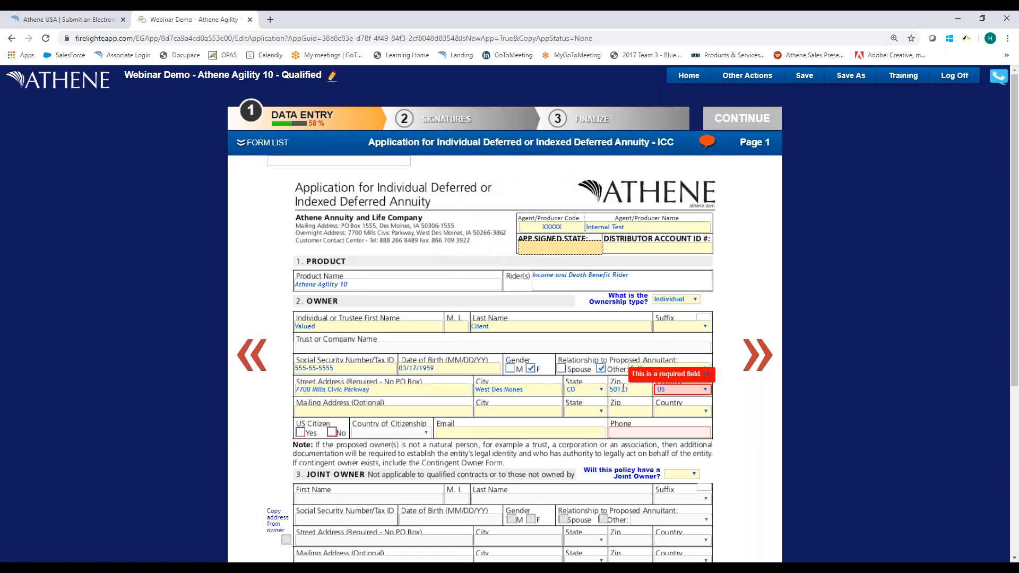
{"action": "key", "text": "Tab"}
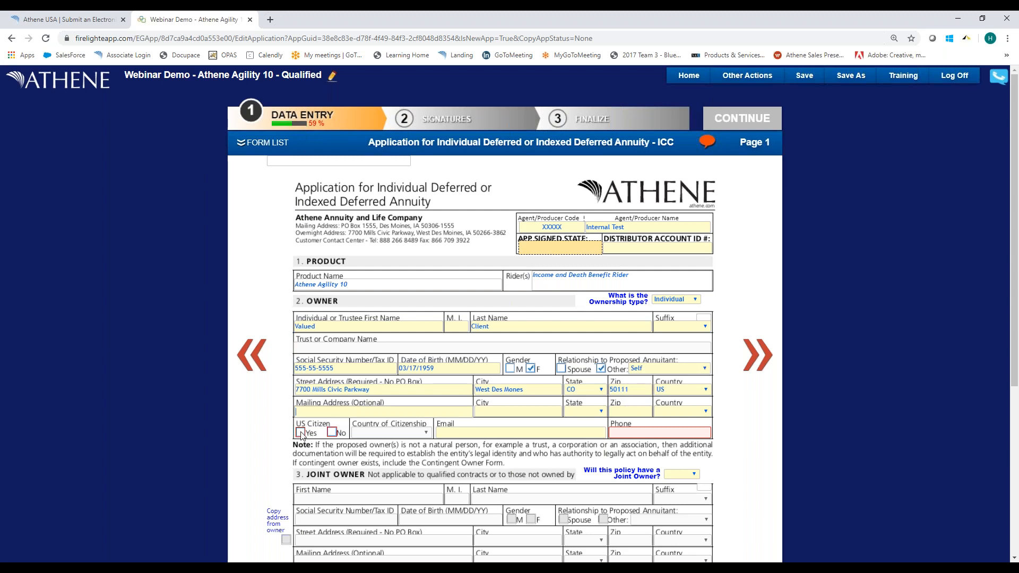
Toggle the required-field messages for page 1 on and off.
{"action": "left_click", "coordinate": [710, 143]}
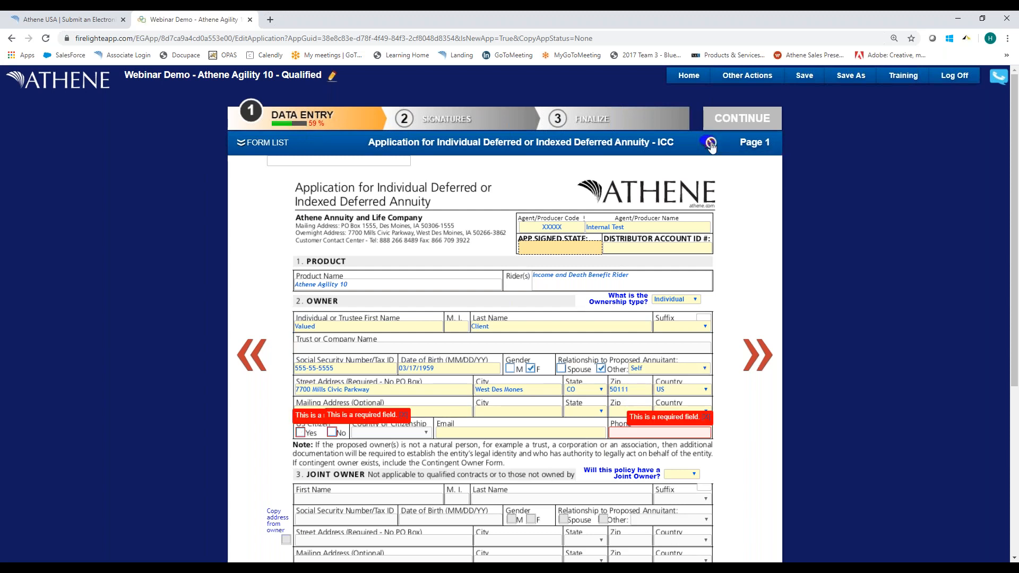
{"action": "left_click", "coordinate": [710, 144]}
{"action": "left_click", "coordinate": [710, 144]}
{"action": "left_click", "coordinate": [710, 143]}
{"action": "left_click", "coordinate": [710, 144]}
{"action": "left_click", "coordinate": [710, 143]}
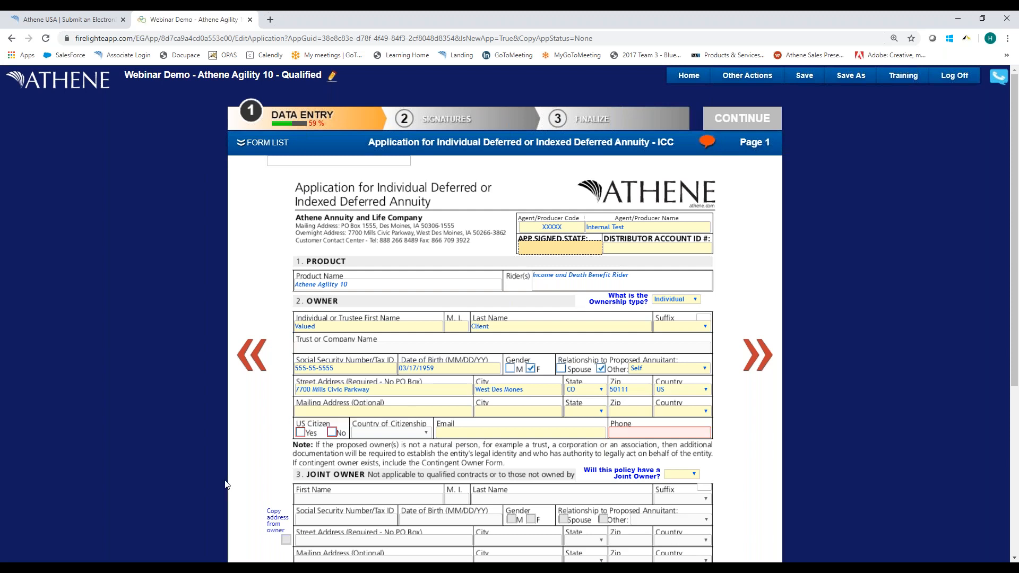
Mark the owner as a US citizen and enter the owner's phone number.
{"action": "left_click", "coordinate": [301, 432]}
{"action": "left_click", "coordinate": [671, 430]}
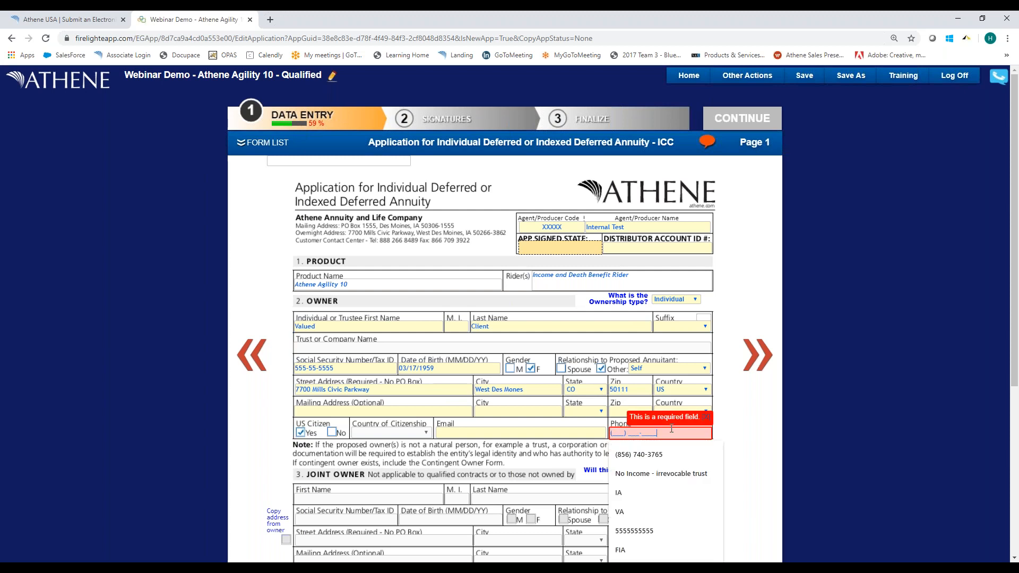
{"action": "type", "text": "555"}
{"action": "type", "text": "555"}
{"action": "type", "text": "1233"}
{"action": "type", "text": "4"}
Answer Yes to both Replacement questions about existing and replaced life insurance policies or annuity contracts.
{"action": "scroll", "coordinate": [805, 353], "scroll_direction": "down", "scroll_amount": 2}
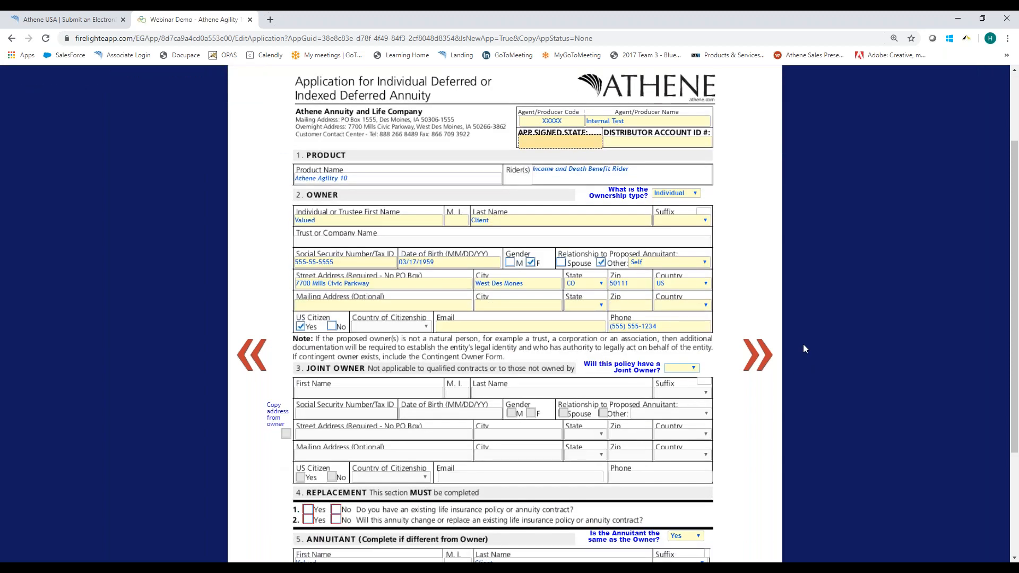
{"action": "scroll", "coordinate": [802, 344], "scroll_direction": "down", "scroll_amount": 2}
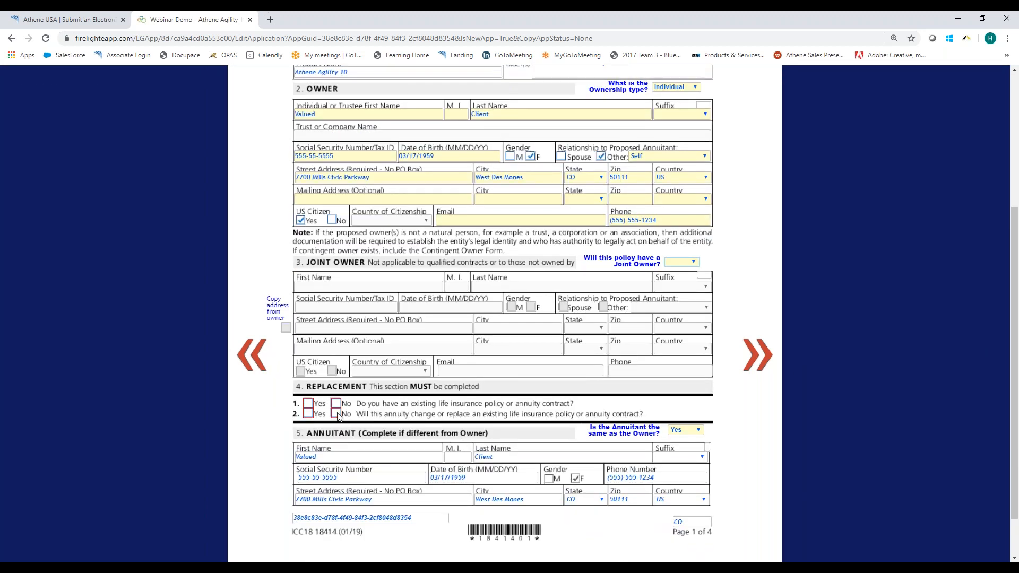
{"action": "left_click", "coordinate": [308, 404]}
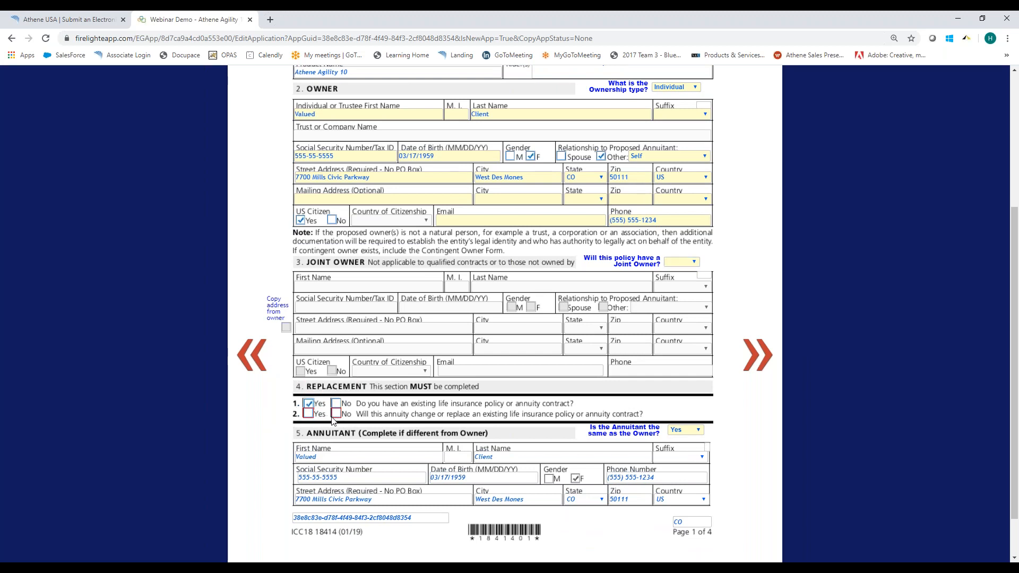
{"action": "left_click", "coordinate": [309, 414]}
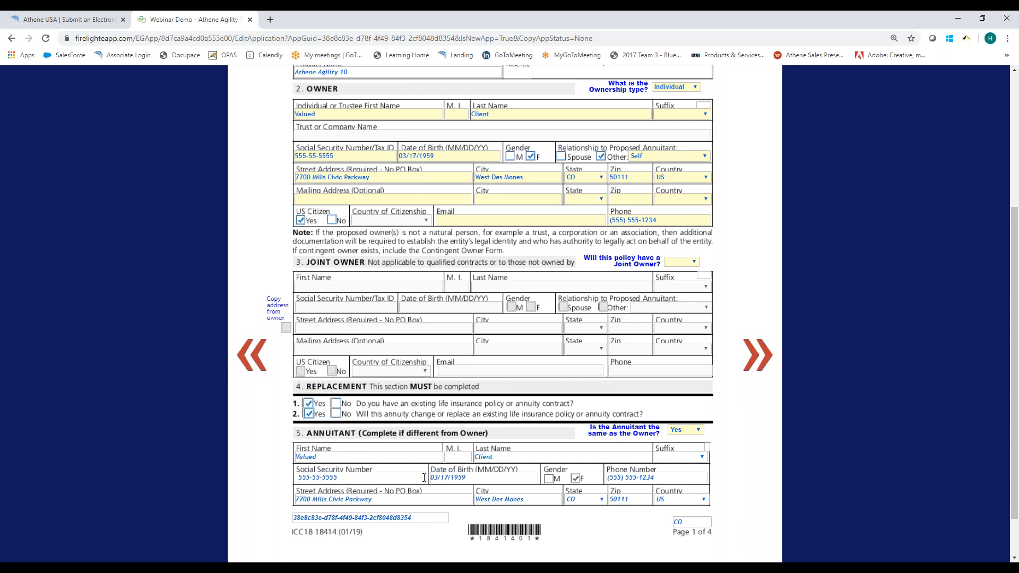
On page 2, set the first primary beneficiary's entity type to Individual and the percentage to 100.
{"action": "left_click", "coordinate": [758, 365]}
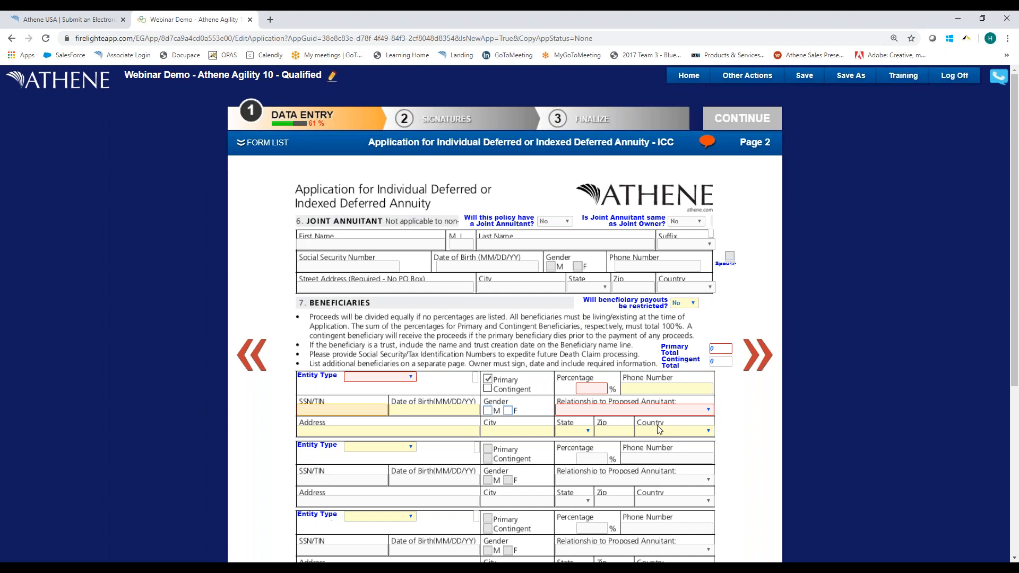
{"action": "left_click", "coordinate": [362, 377]}
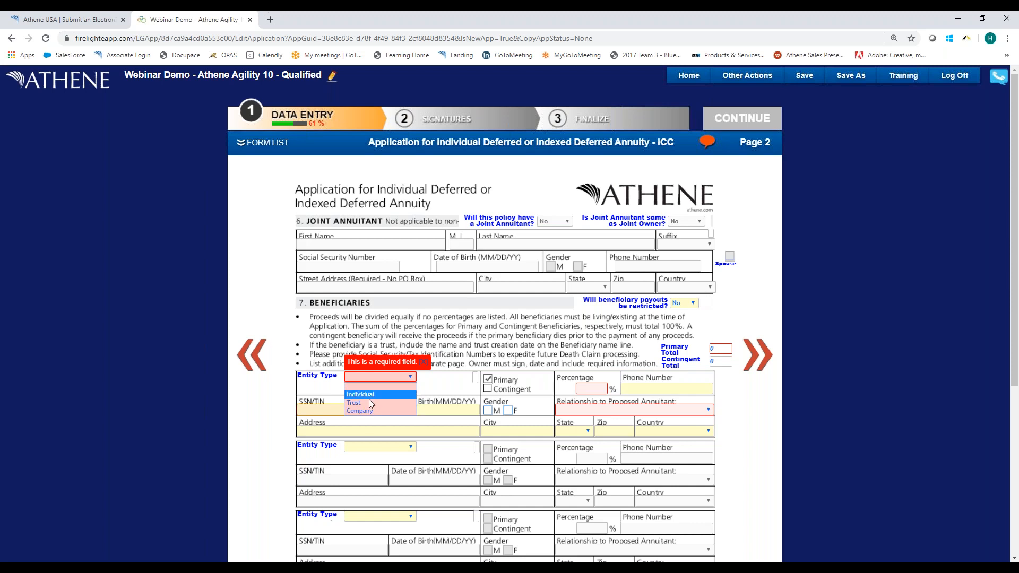
{"action": "left_click", "coordinate": [360, 394]}
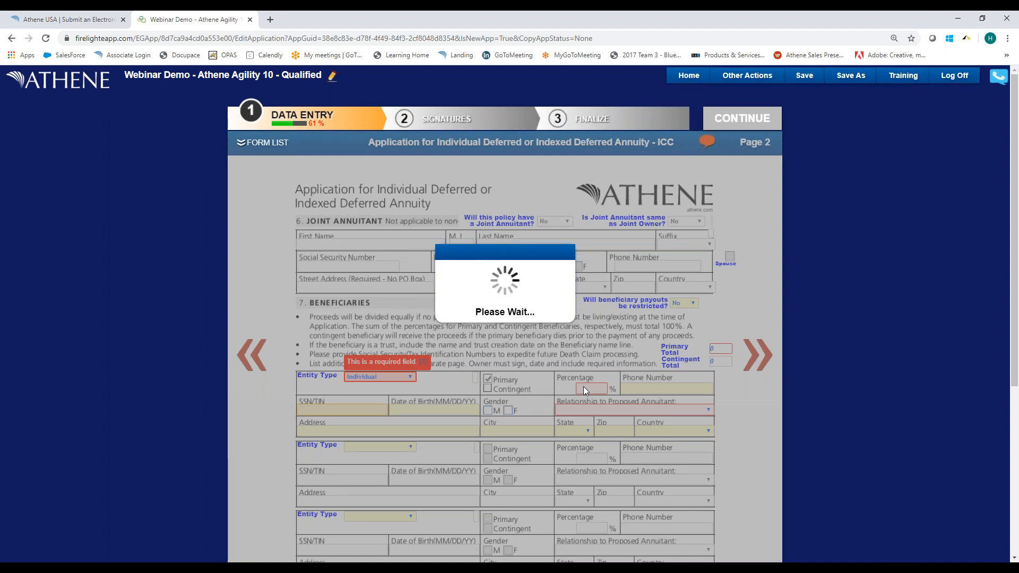
{"action": "type", "text": "10"}
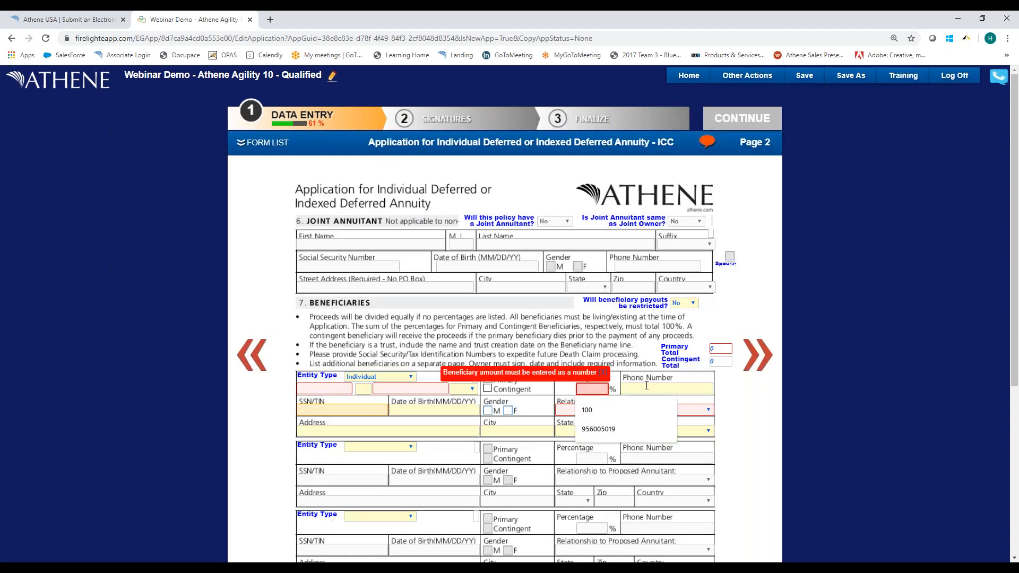
{"action": "type", "text": "0"}
{"action": "left_click", "coordinate": [646, 386]}
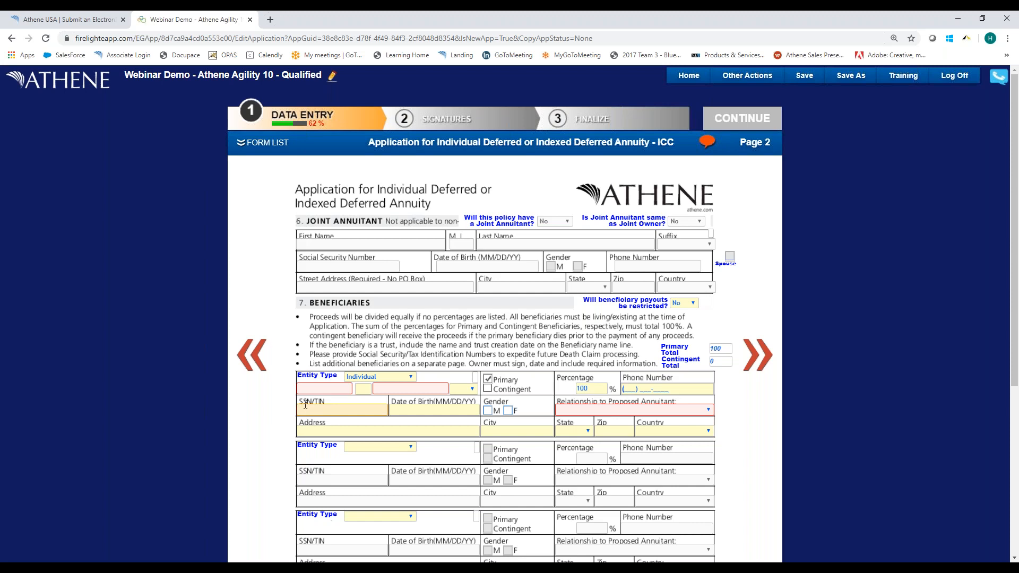
Enter the first beneficiary's first and last name and set the relationship to the proposed annuitant to Son.
{"action": "left_click", "coordinate": [302, 388]}
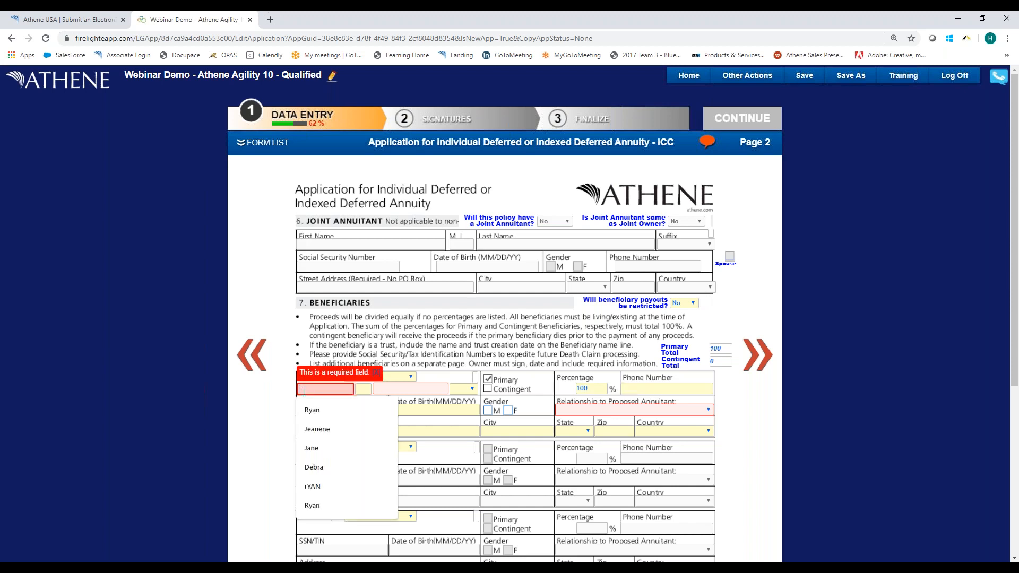
{"action": "type", "text": "Valued"}
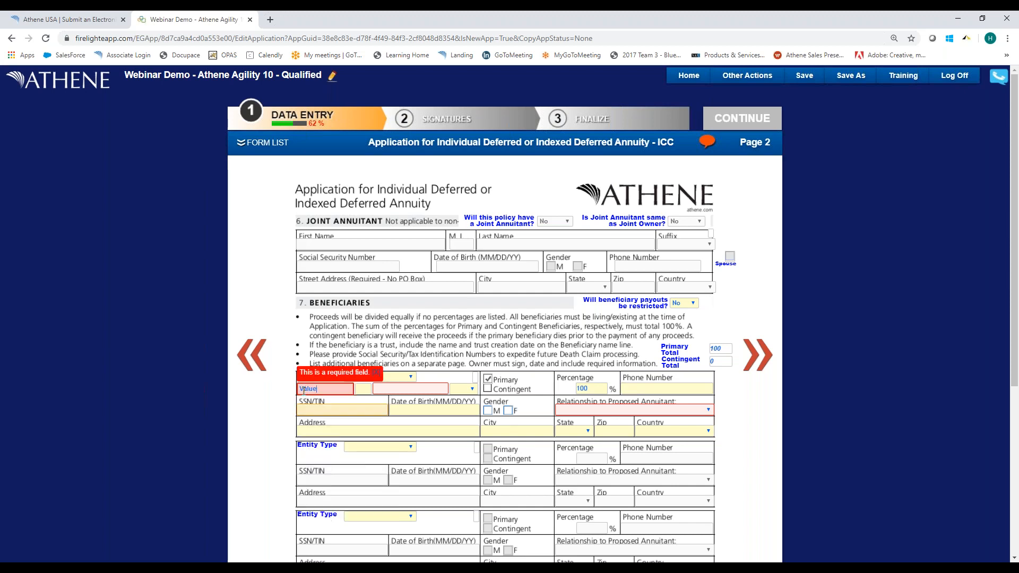
{"action": "key", "text": "Tab"}
{"action": "type", "text": "Son"}
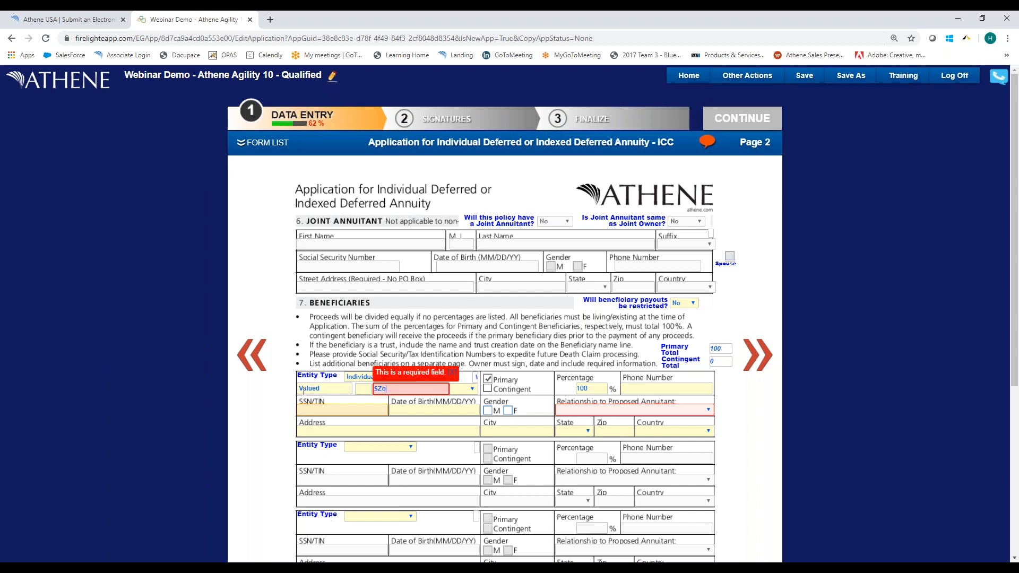
{"action": "left_click", "coordinate": [601, 409]}
{"action": "key", "text": "Down"}
{"action": "key", "text": "Down"}
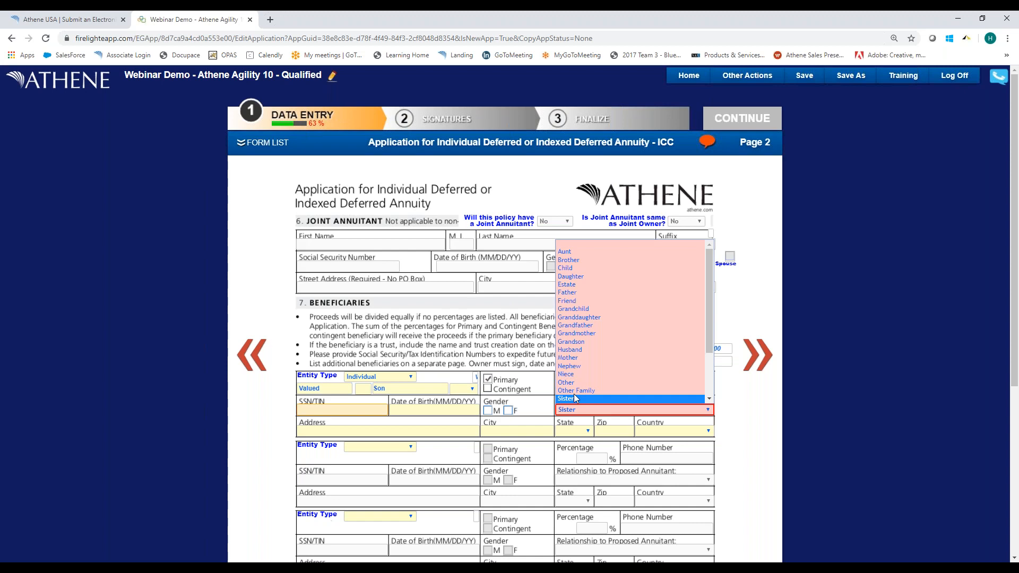
{"action": "left_click", "coordinate": [574, 399]}
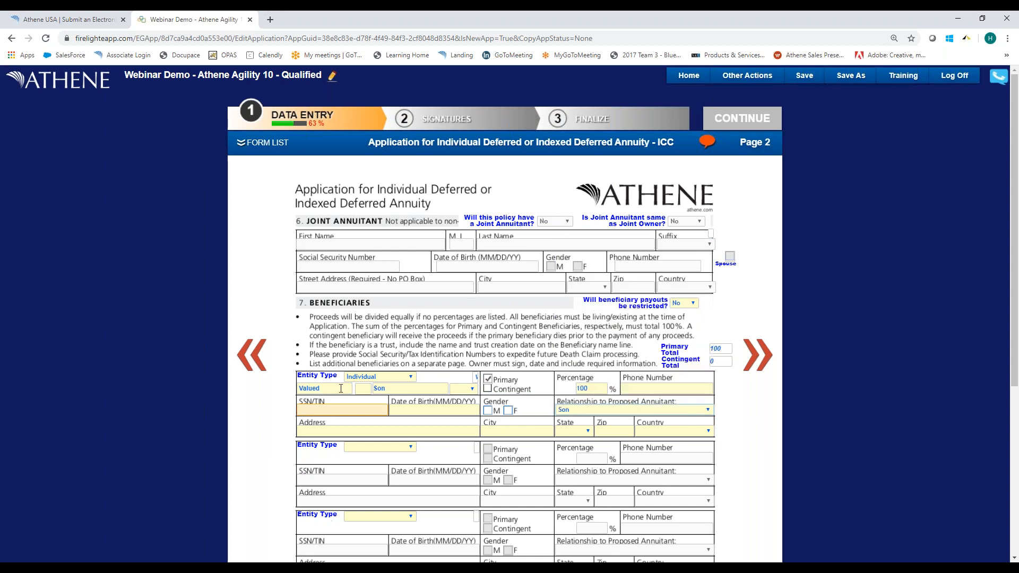
{"action": "scroll", "coordinate": [530, 366], "scroll_direction": "down", "scroll_amount": 2}
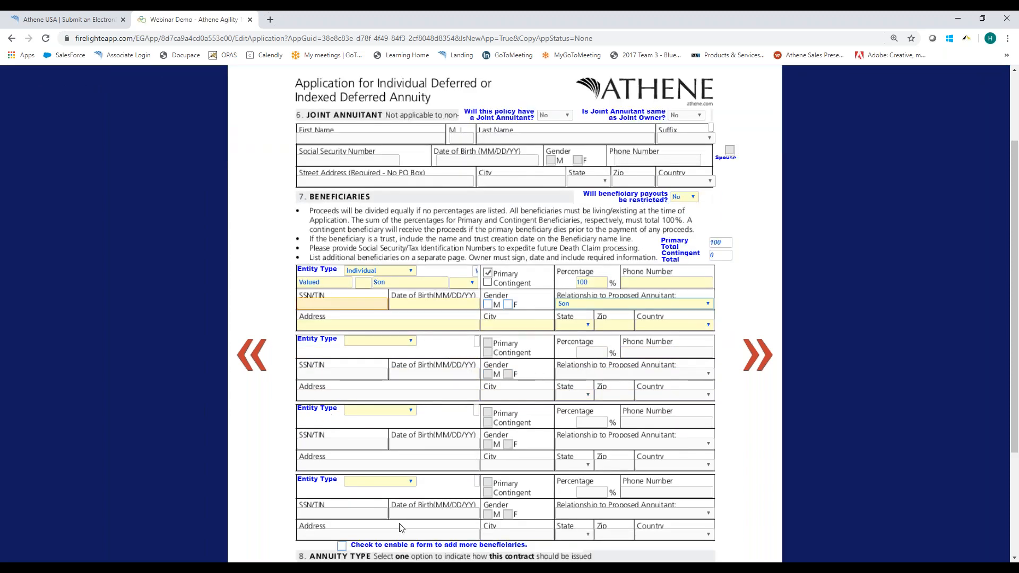
{"action": "scroll", "coordinate": [400, 525], "scroll_direction": "down", "scroll_amount": 1}
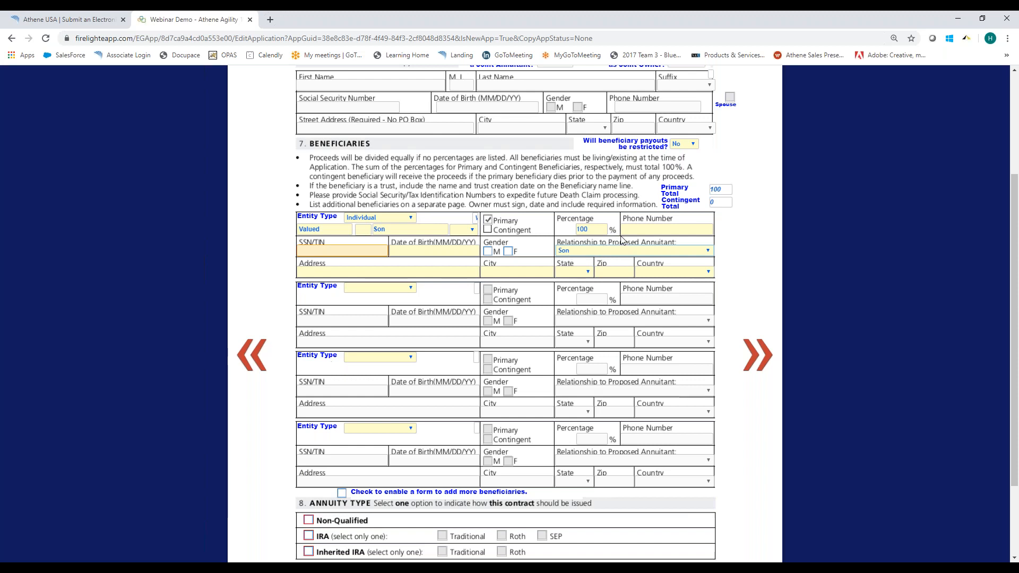
{"action": "scroll", "coordinate": [622, 240], "scroll_direction": "up", "scroll_amount": 5}
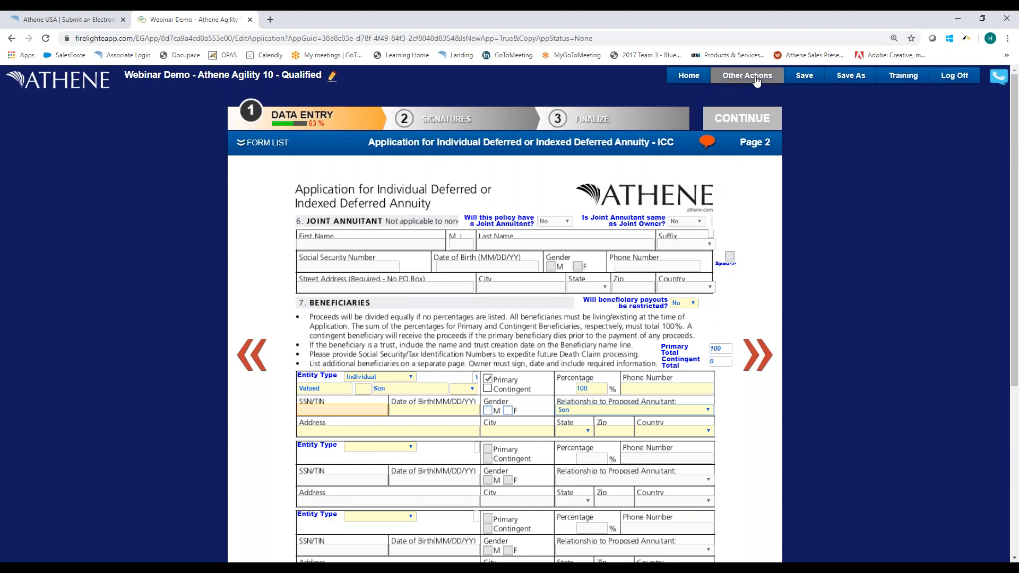
{"action": "left_click", "coordinate": [757, 79]}
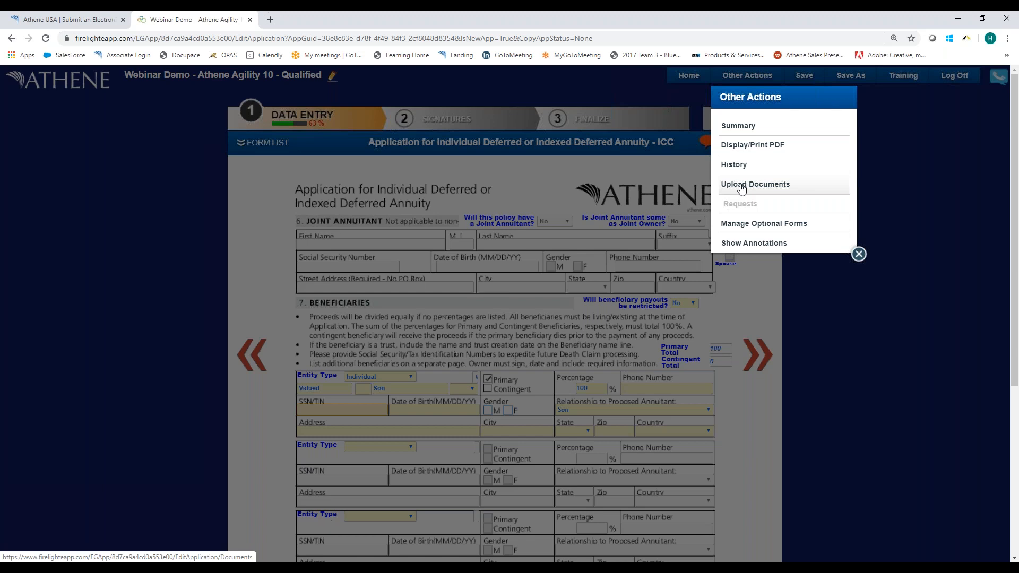
{"action": "left_click", "coordinate": [741, 186]}
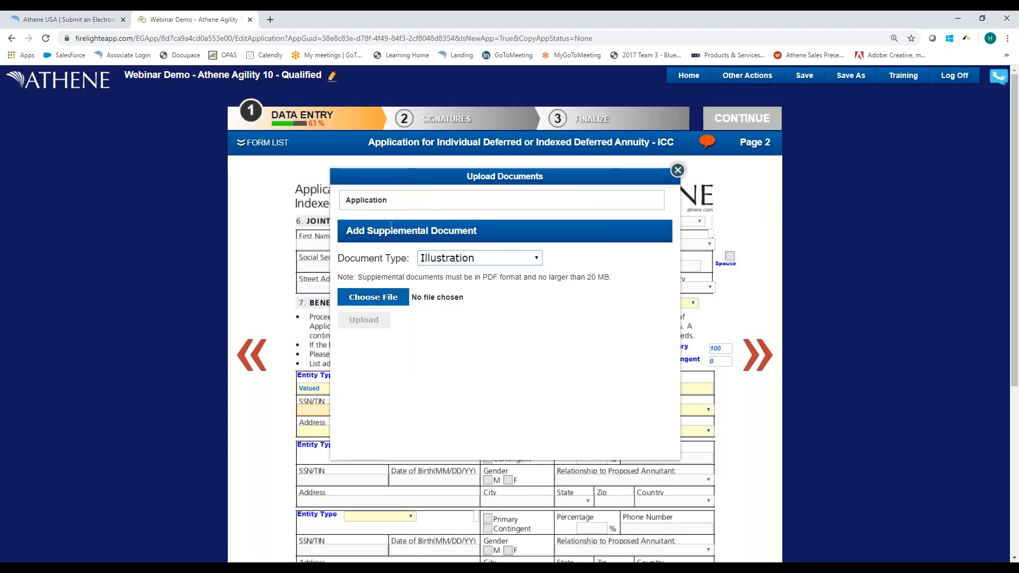
{"action": "left_click", "coordinate": [378, 300]}
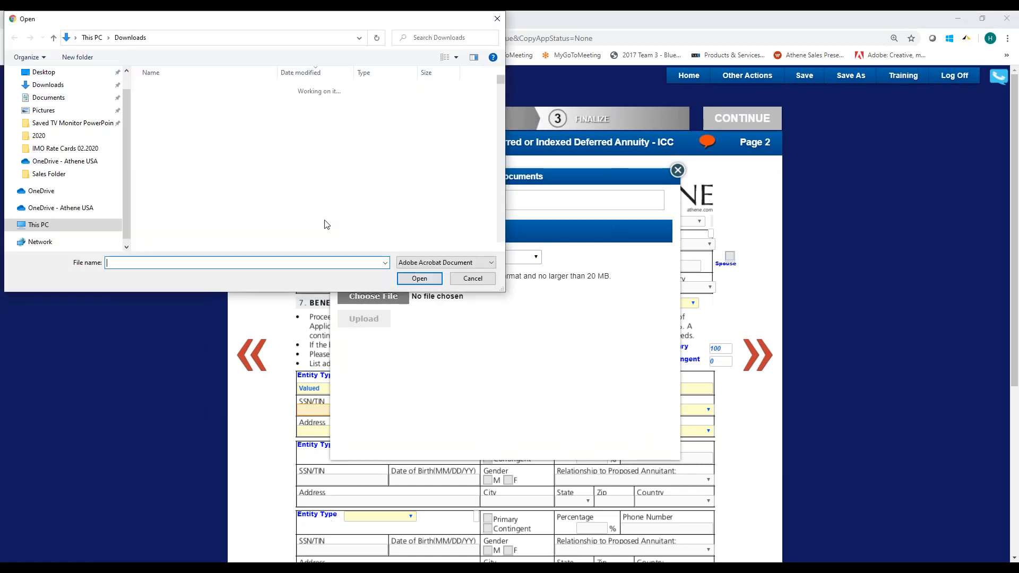
{"action": "left_click", "coordinate": [268, 103]}
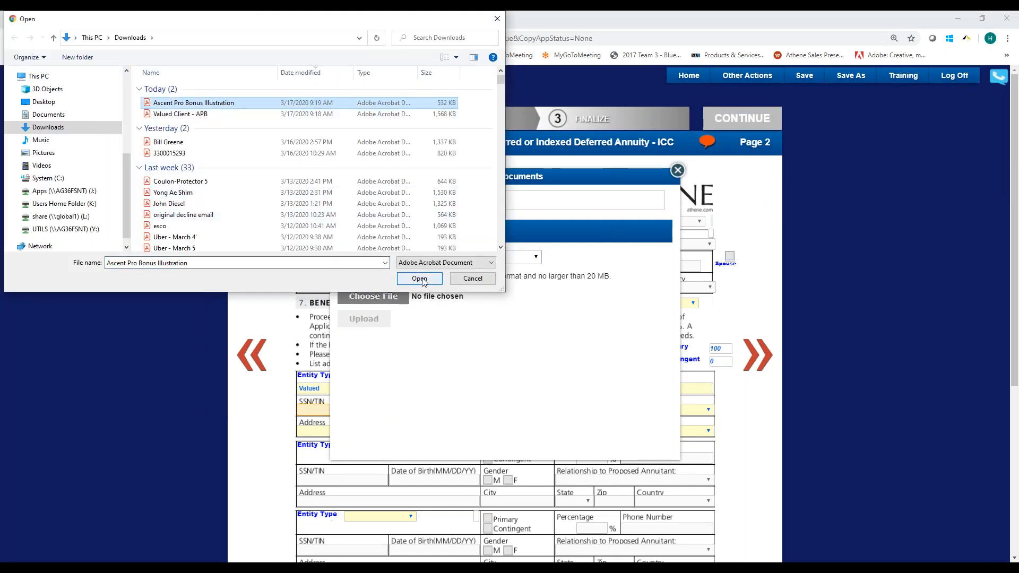
{"action": "left_click", "coordinate": [497, 19]}
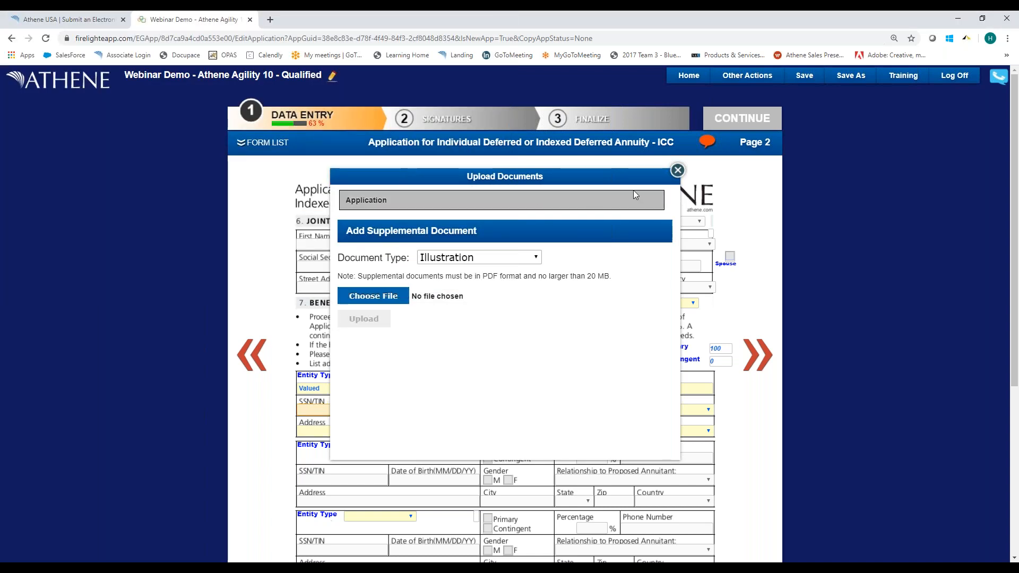
{"action": "left_click", "coordinate": [677, 170]}
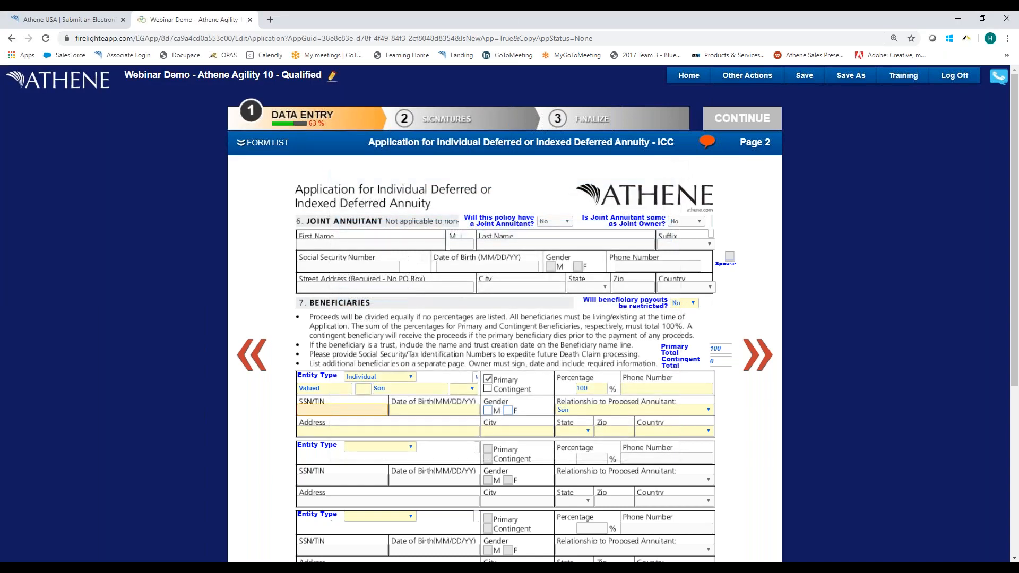
Set the annuity type to a Traditional IRA and mark Direct Transfer/Rollover as the qualified option on page 3.
{"action": "scroll", "coordinate": [373, 452], "scroll_direction": "down", "scroll_amount": 4}
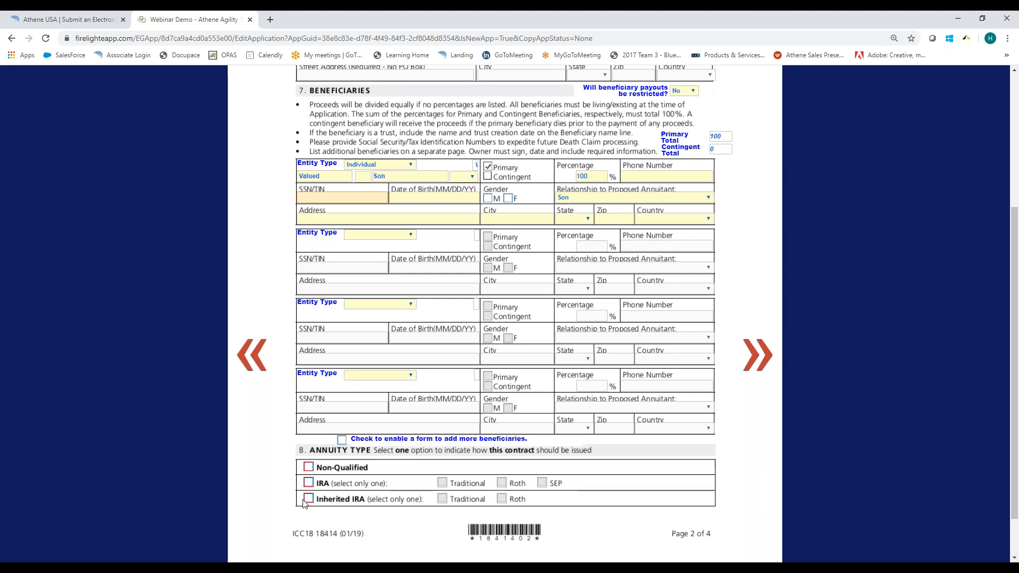
{"action": "left_click", "coordinate": [309, 483]}
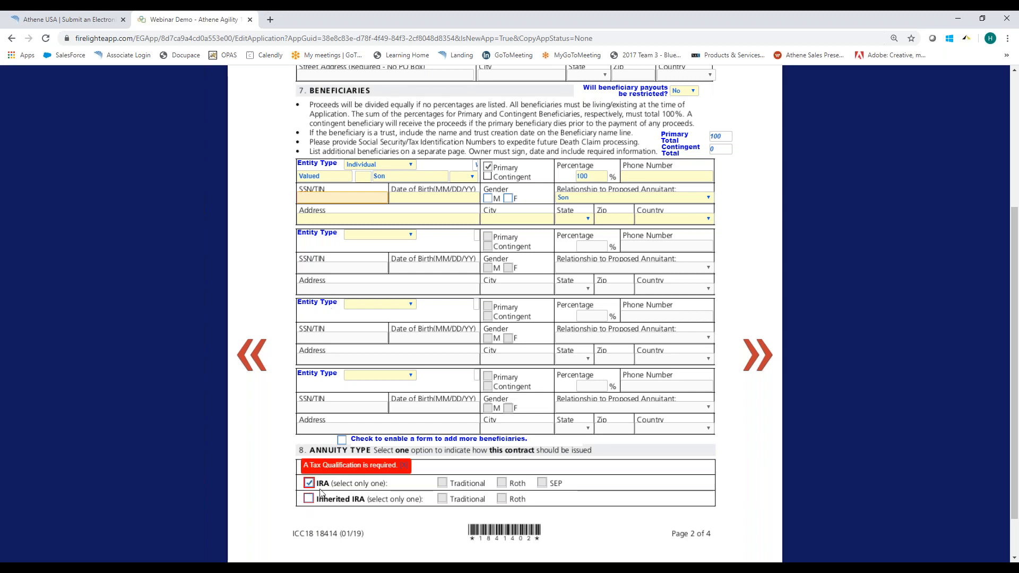
{"action": "left_click", "coordinate": [441, 483]}
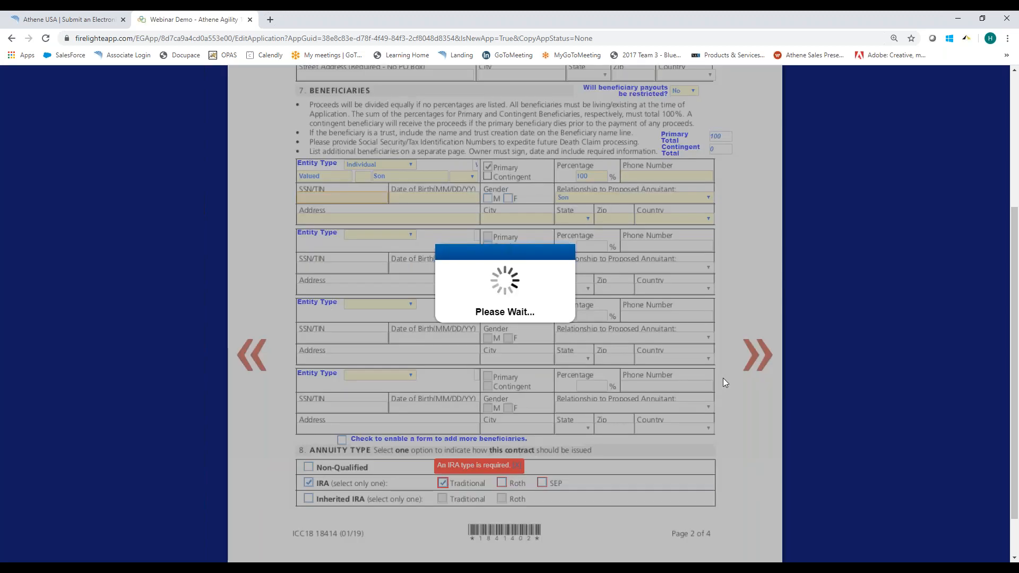
{"action": "scroll", "coordinate": [726, 382], "scroll_direction": "up", "scroll_amount": 3}
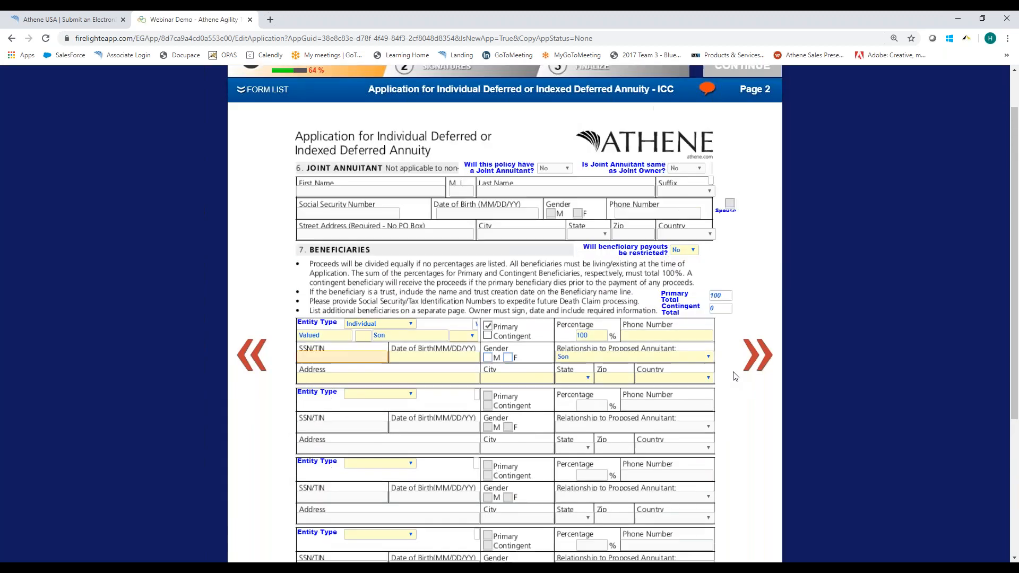
{"action": "left_click", "coordinate": [750, 356]}
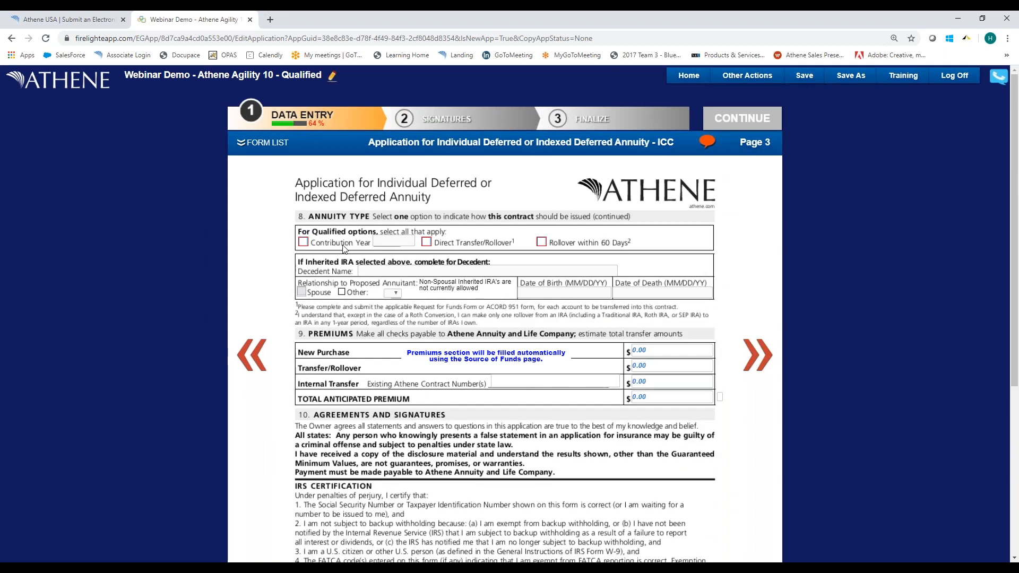
{"action": "left_click", "coordinate": [426, 244]}
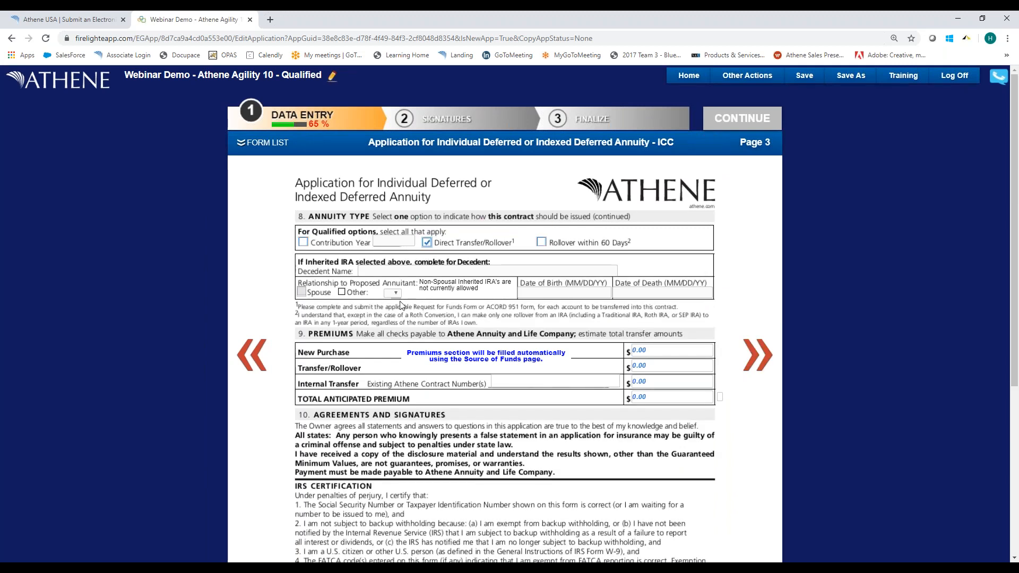
On page 4, answer Yes to the existing policy and replacement producer questions and No to the active duty service member question.
{"action": "scroll", "coordinate": [466, 352], "scroll_direction": "down", "scroll_amount": 2}
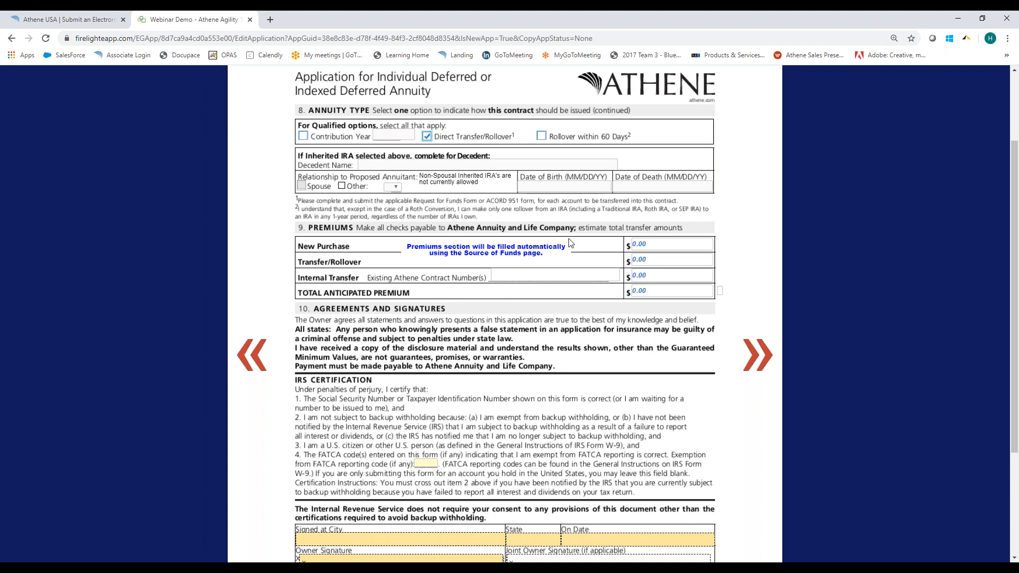
{"action": "scroll", "coordinate": [547, 308], "scroll_direction": "down", "scroll_amount": 3}
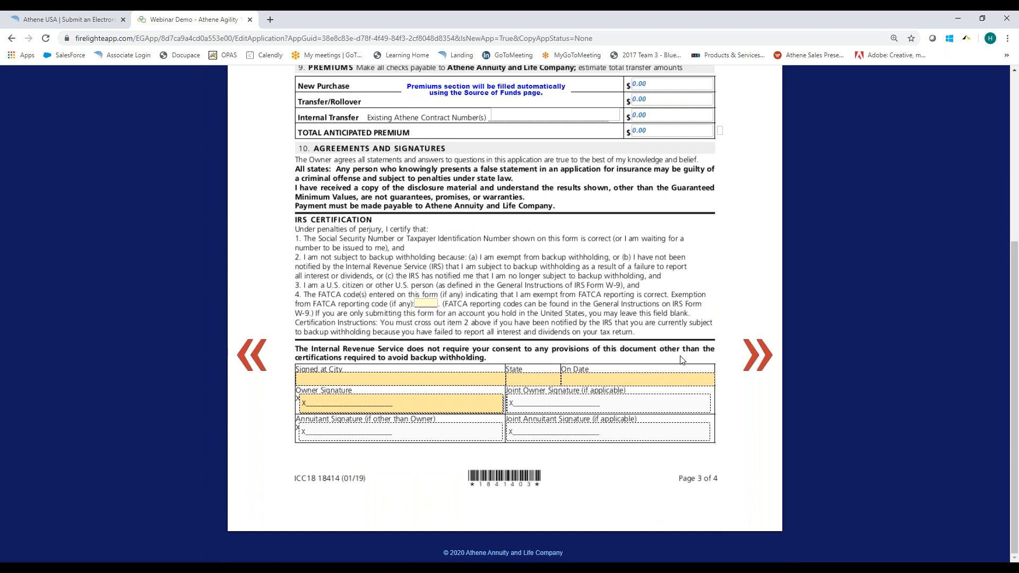
{"action": "scroll", "coordinate": [684, 361], "scroll_direction": "up", "scroll_amount": 5}
{"action": "left_click", "coordinate": [755, 354]}
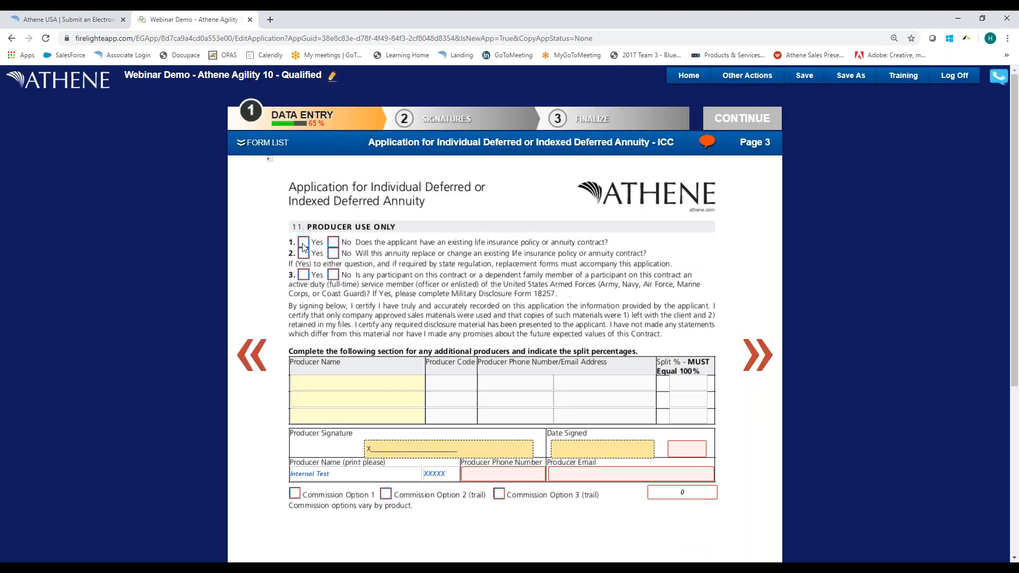
{"action": "left_click", "coordinate": [303, 242]}
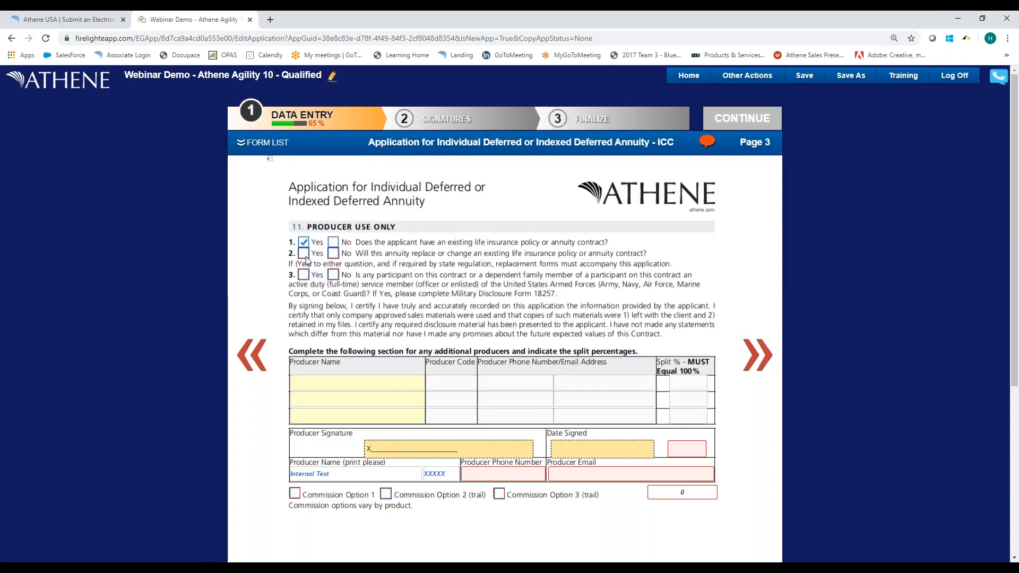
{"action": "left_click", "coordinate": [304, 254]}
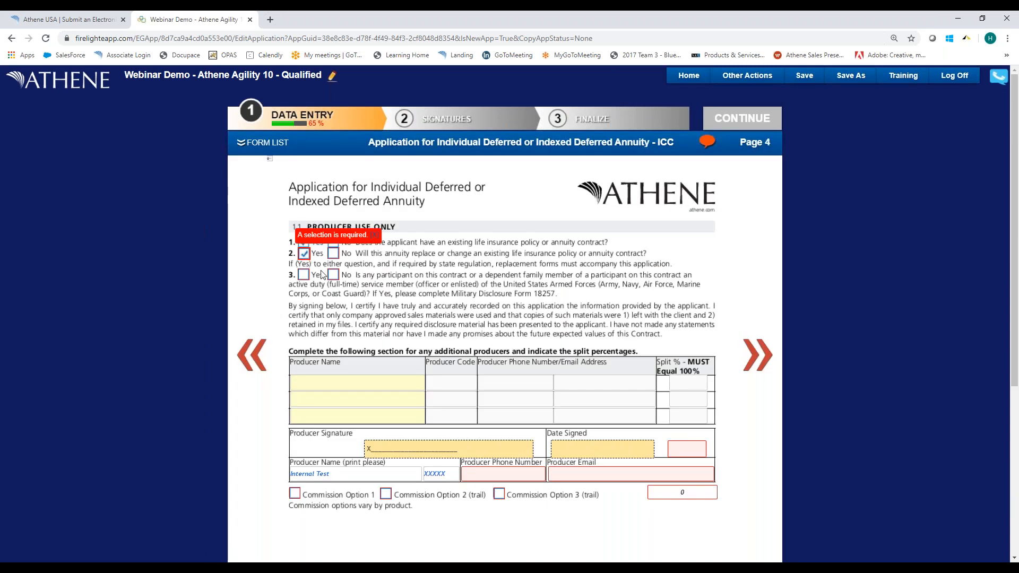
{"action": "left_click", "coordinate": [333, 275]}
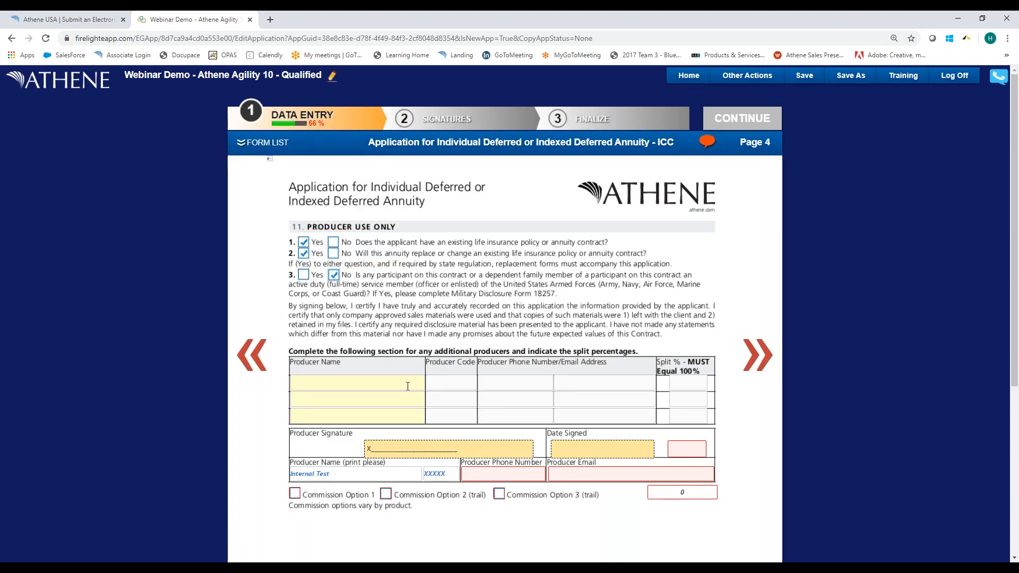
Set the producer's split percentage to 100 and enter the producer's phone number and email address.
{"action": "scroll", "coordinate": [673, 344], "scroll_direction": "down", "scroll_amount": 2}
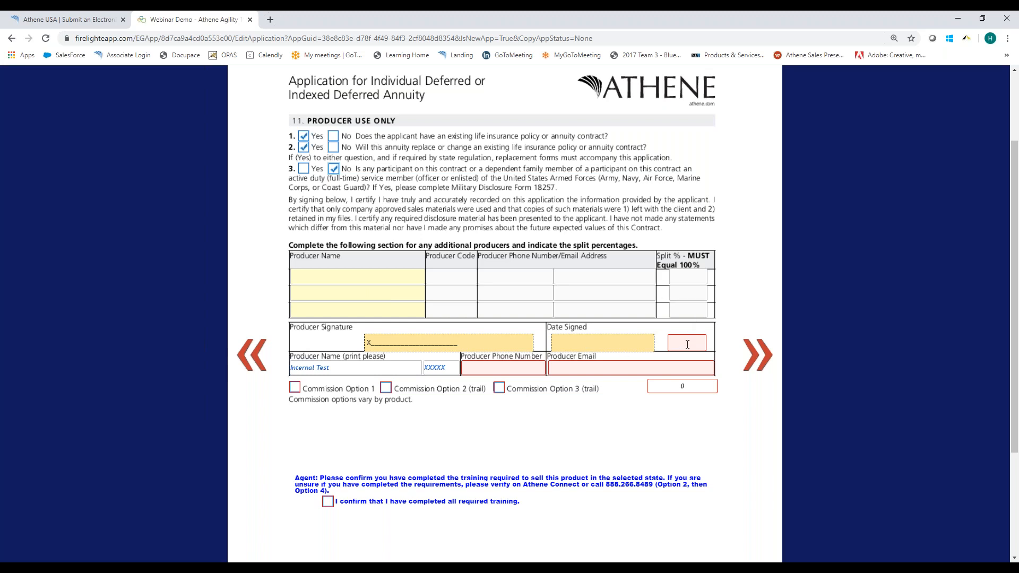
{"action": "left_click", "coordinate": [687, 344]}
{"action": "type", "text": "100"}
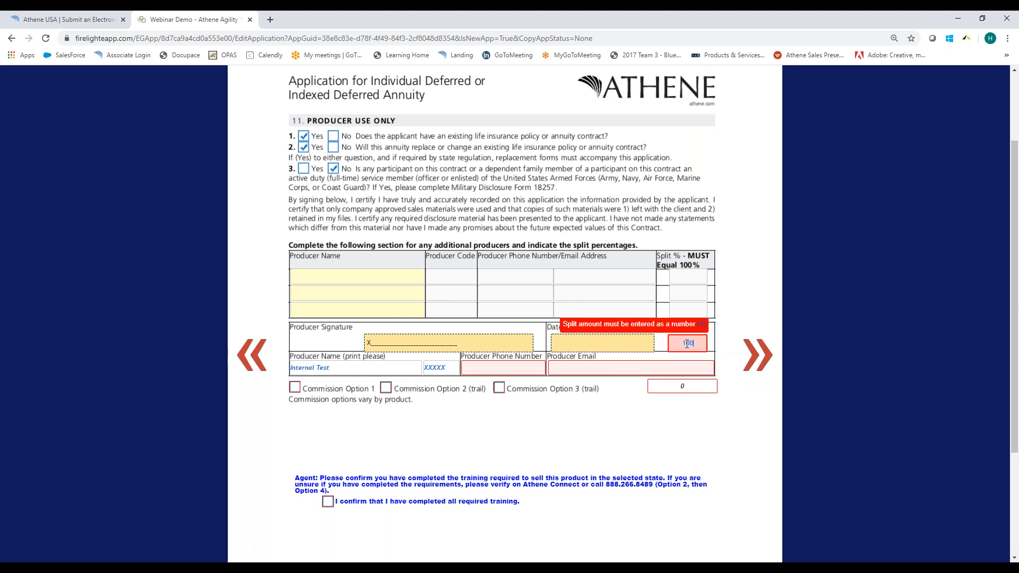
{"action": "key", "text": "Tab"}
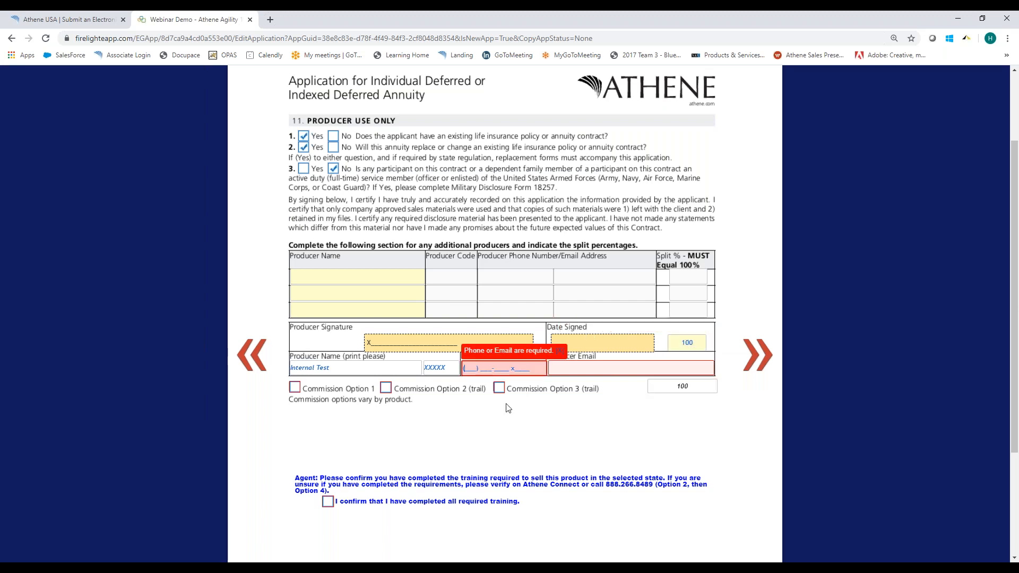
{"action": "key", "text": "Tab"}
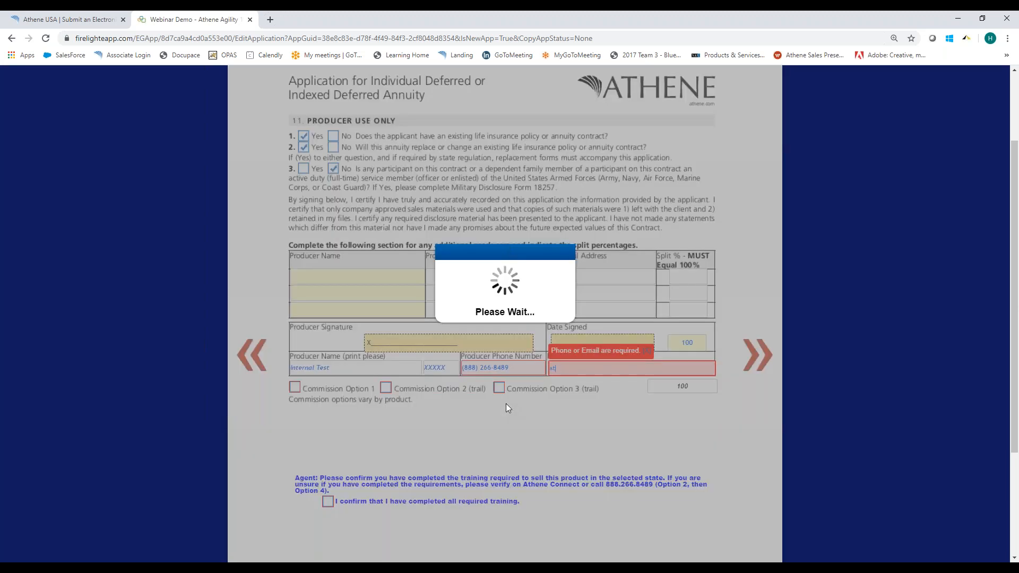
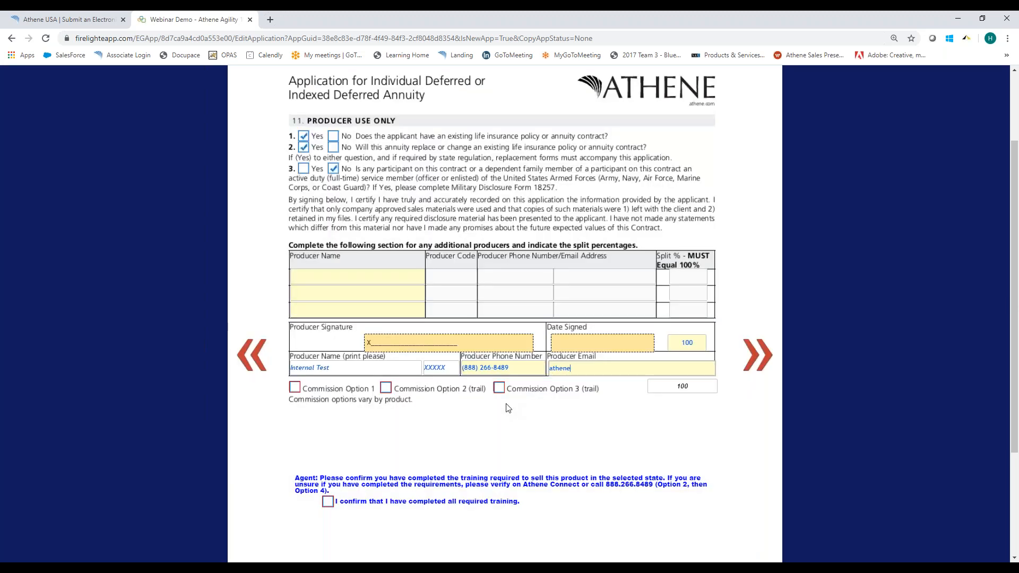
{"action": "key", "text": "Tab"}
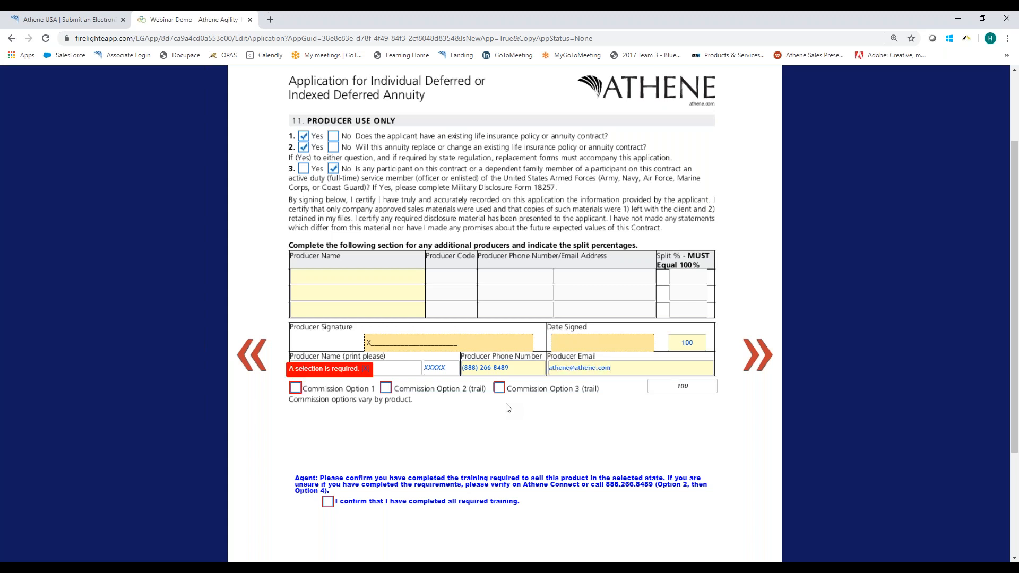
Select Commission Option 1 and confirm that all required training has been completed.
{"action": "left_click", "coordinate": [295, 388]}
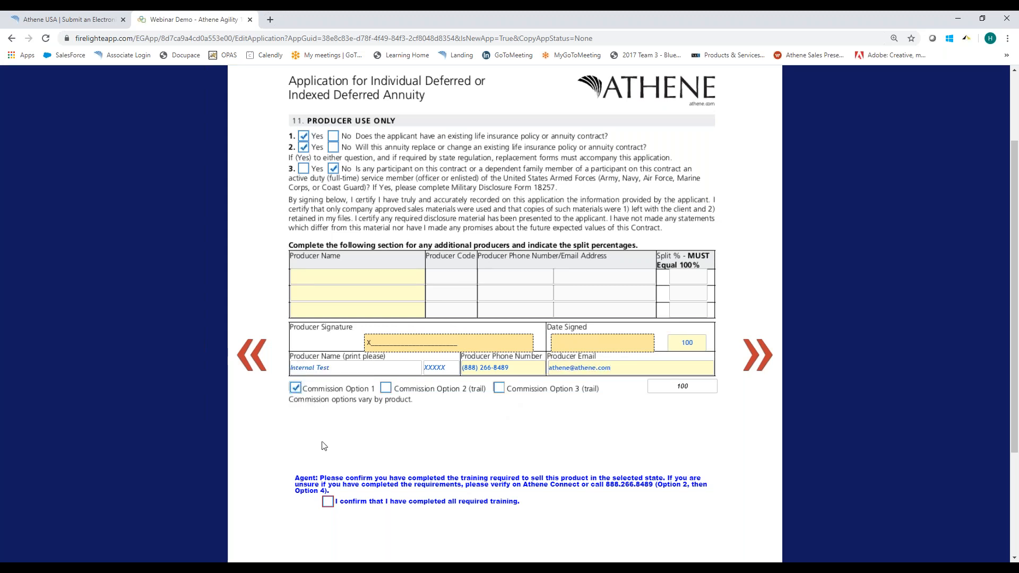
{"action": "left_click", "coordinate": [328, 503]}
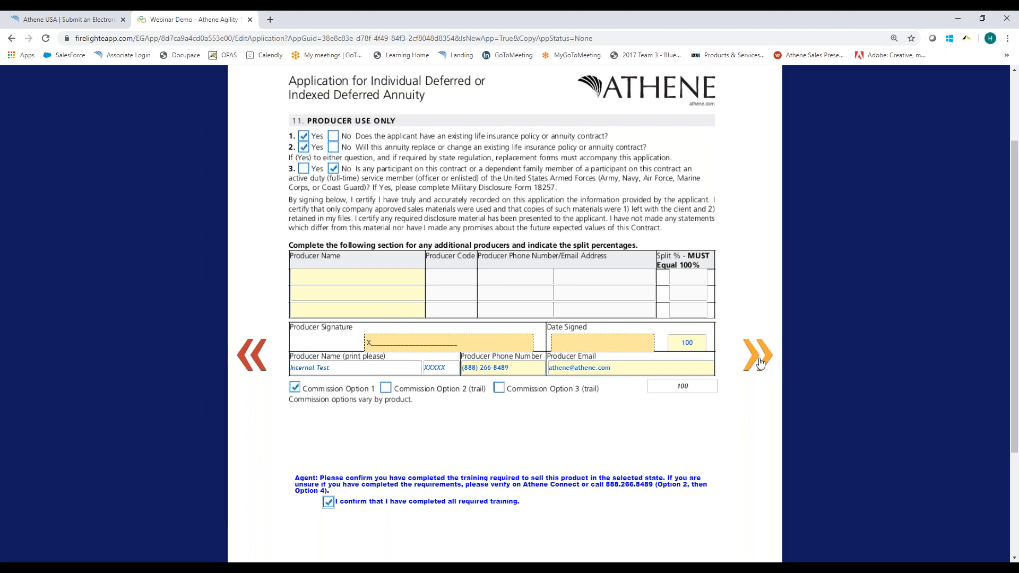
Look at the AtheneConnect home page for the training resources and return to the application.
{"action": "left_click", "coordinate": [49, 19]}
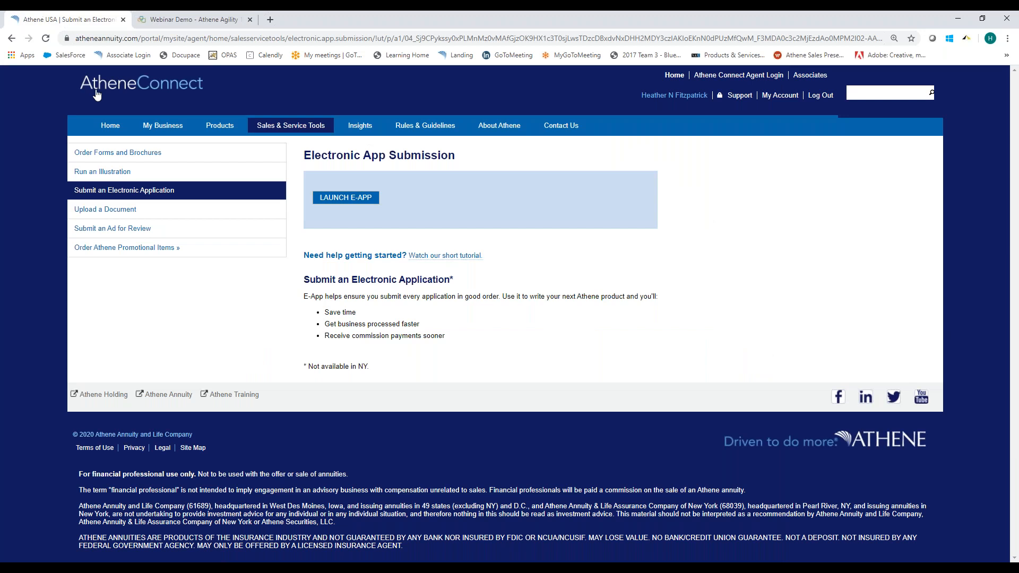
{"action": "left_click", "coordinate": [110, 125]}
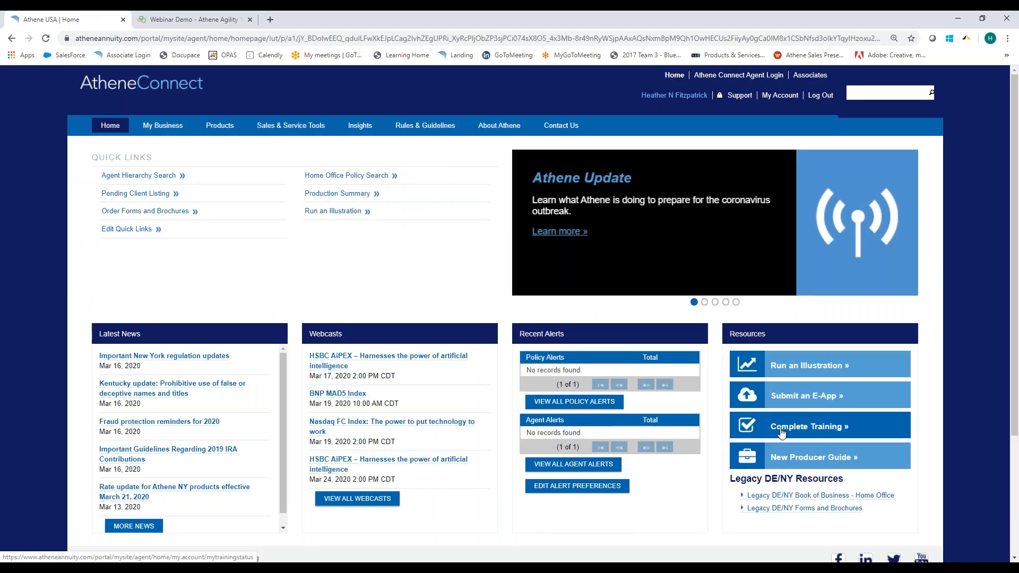
{"action": "left_click", "coordinate": [184, 20]}
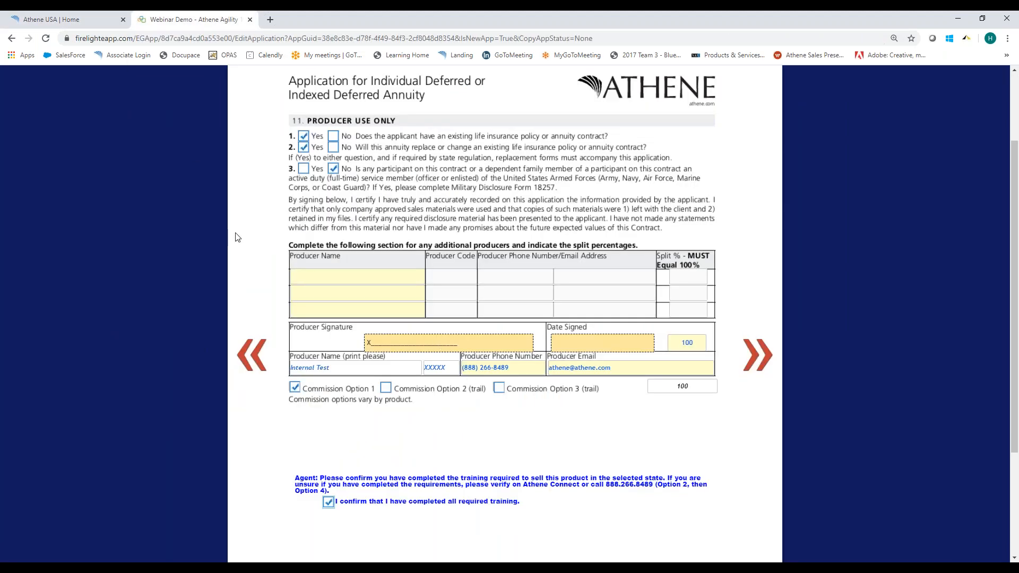
Go to the Funding Sources form and set the number of funding sources for this application to 1.
{"action": "scroll", "coordinate": [764, 365], "scroll_direction": "up", "scroll_amount": 2}
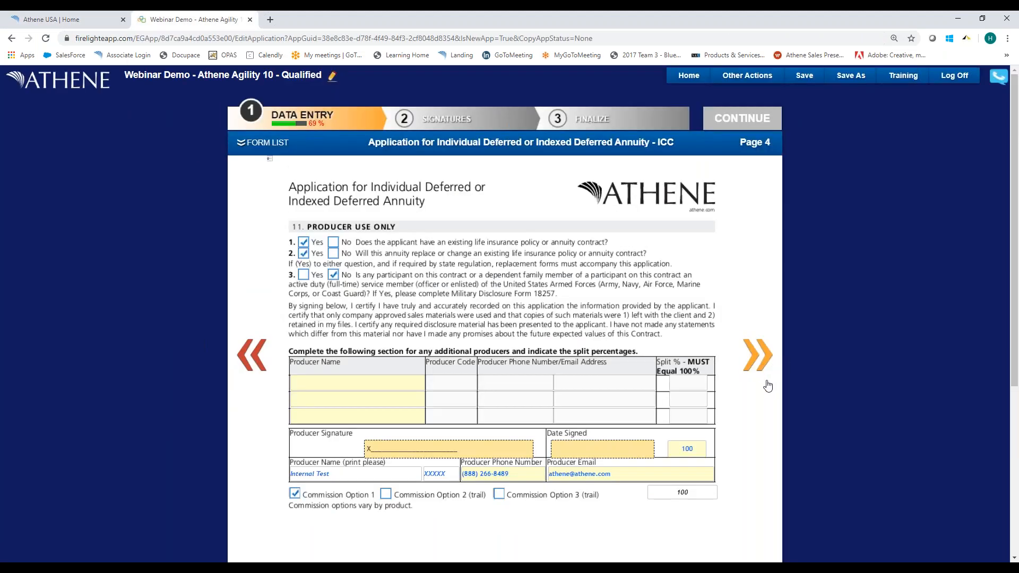
{"action": "left_click", "coordinate": [759, 370]}
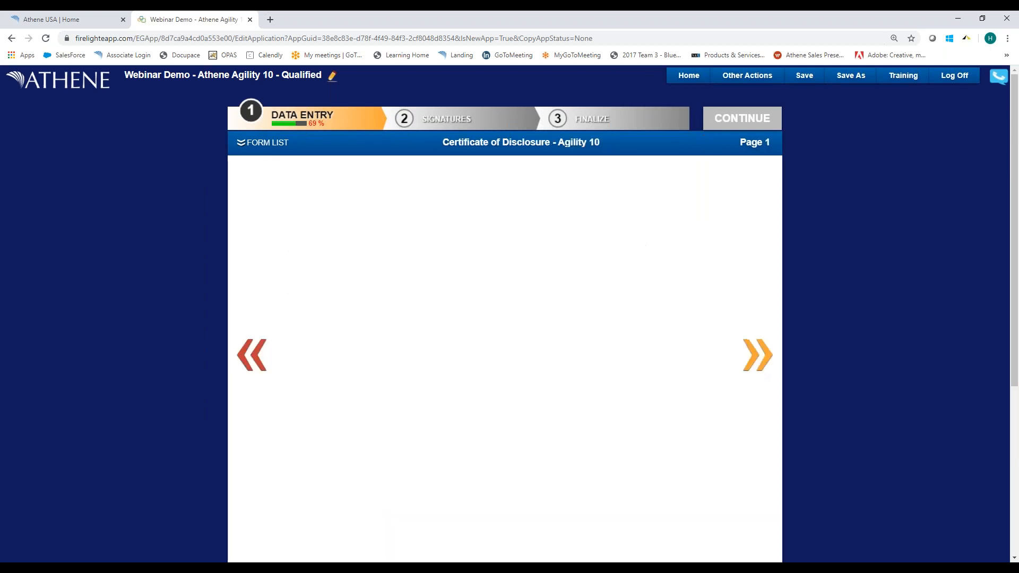
{"action": "left_click", "coordinate": [252, 354]}
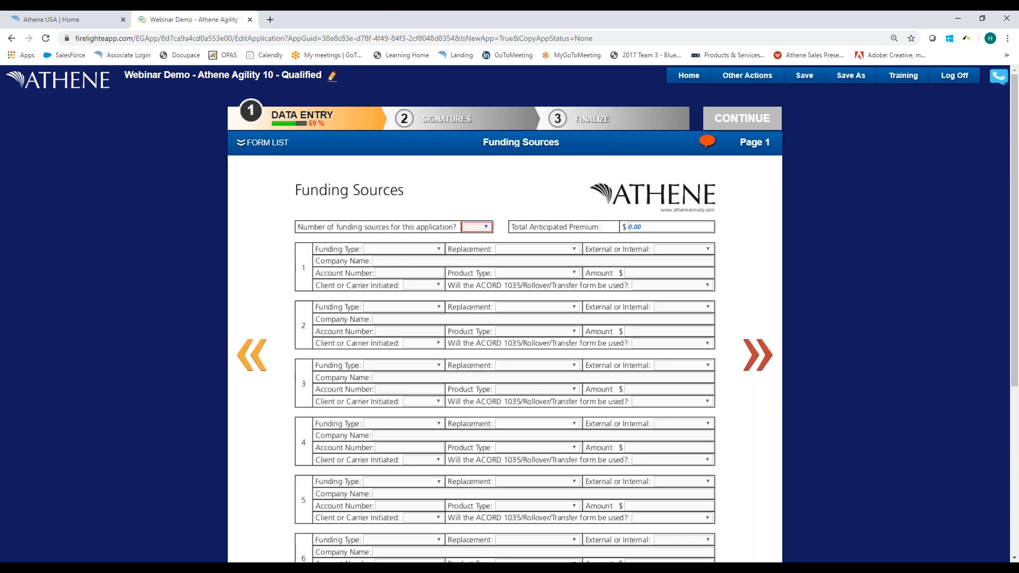
{"action": "left_click", "coordinate": [485, 227]}
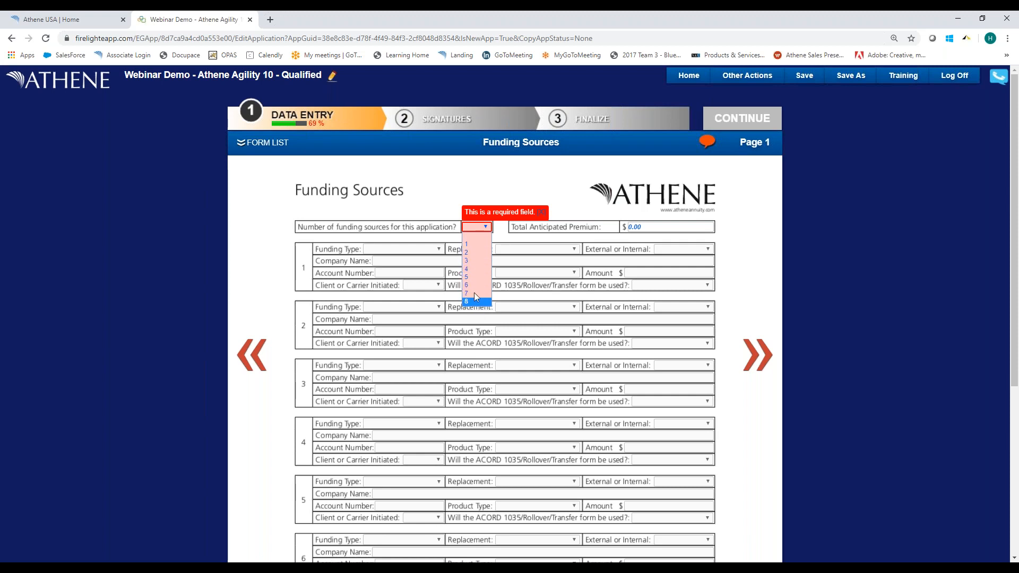
{"action": "left_click", "coordinate": [476, 245]}
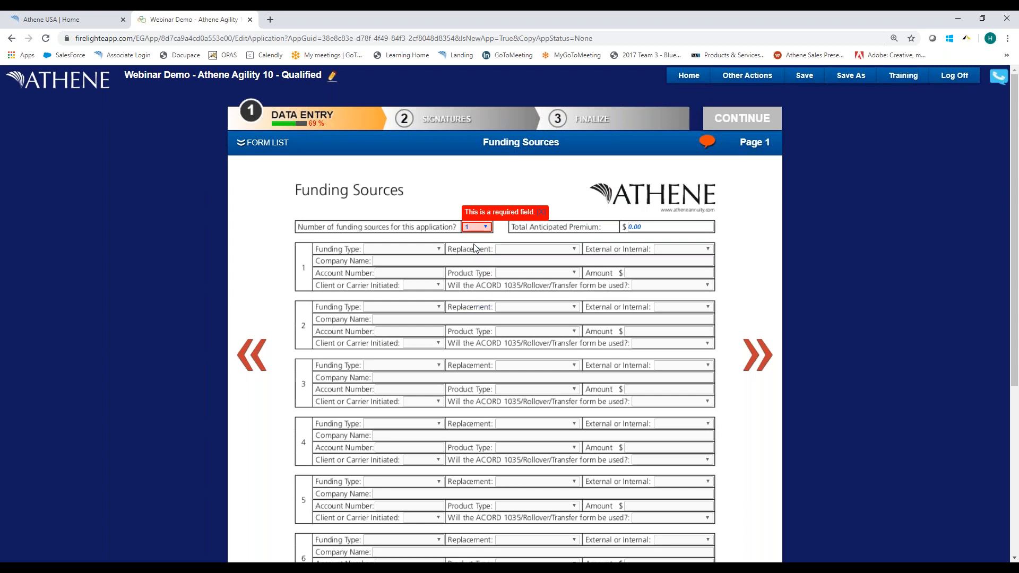
For funding source 1, set the funding type to Transfer/Rollover, replacement to Yes, and the source to External.
{"action": "left_click", "coordinate": [411, 251]}
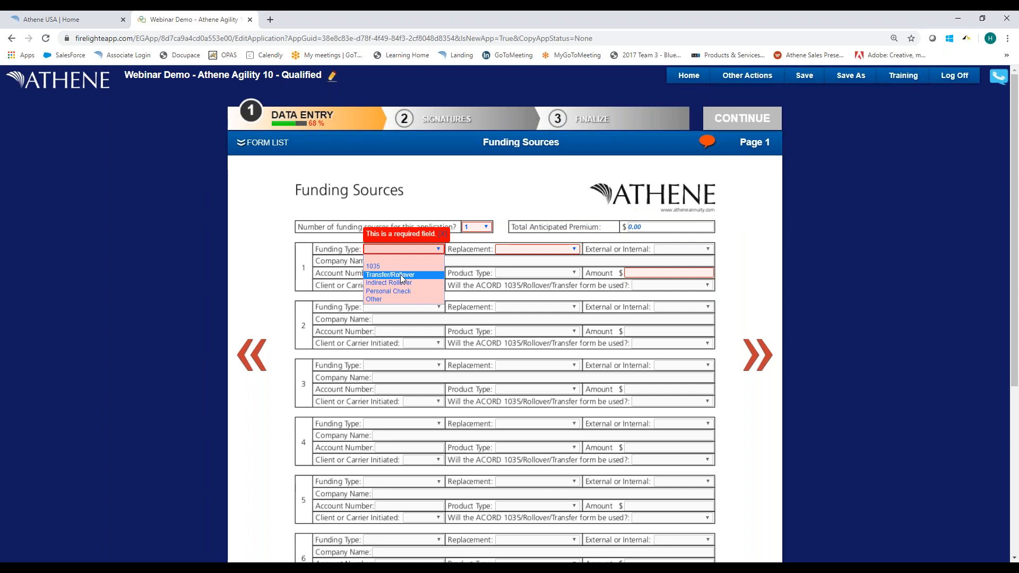
{"action": "left_click", "coordinate": [400, 274]}
{"action": "left_click", "coordinate": [512, 251]}
{"action": "left_click", "coordinate": [504, 266]}
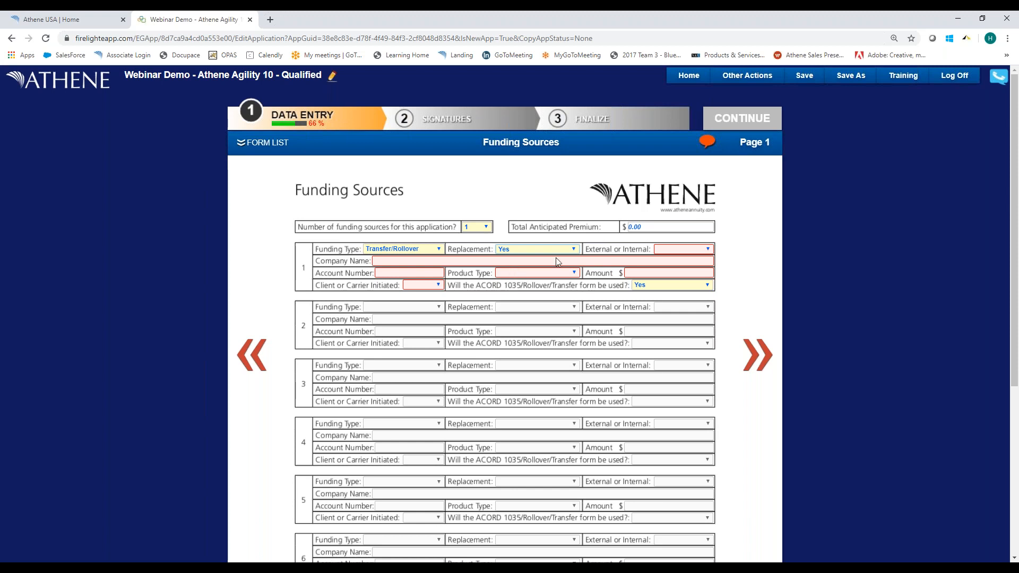
{"action": "left_click", "coordinate": [660, 250]}
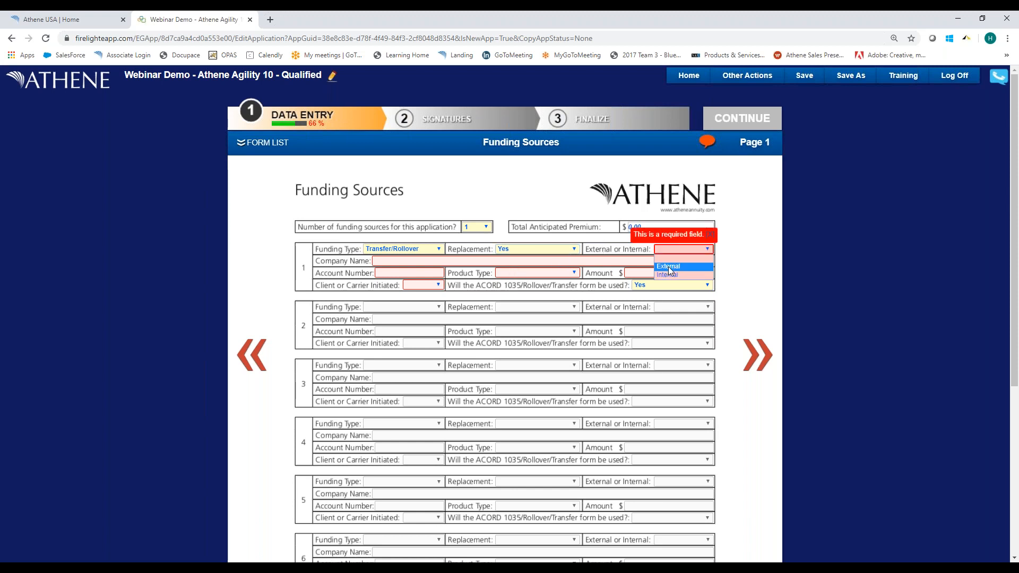
{"action": "left_click", "coordinate": [669, 267]}
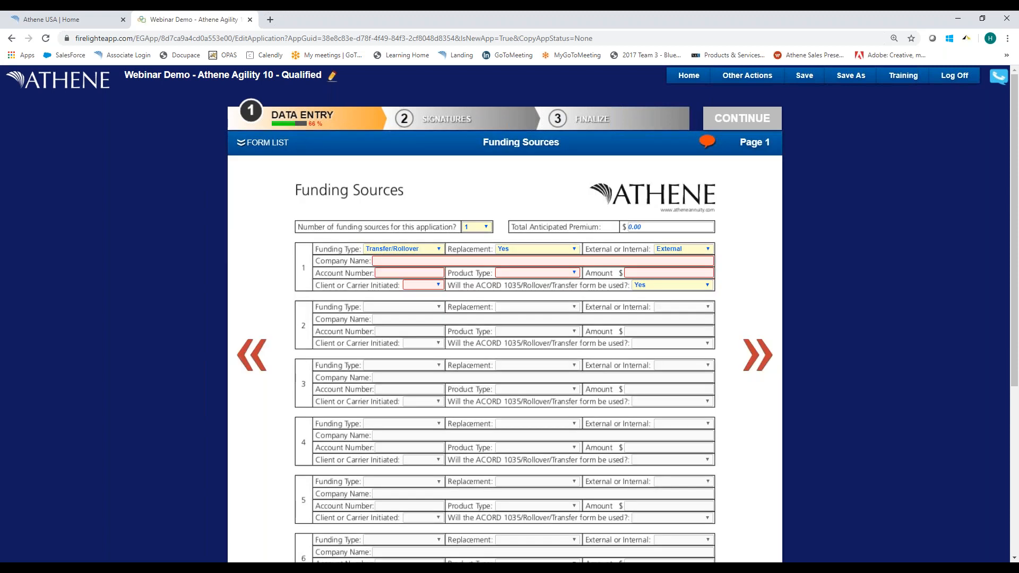
Enter XYZ Annuity Carrier as funding source 1's company name and fill in its account number.
{"action": "left_click", "coordinate": [386, 261]}
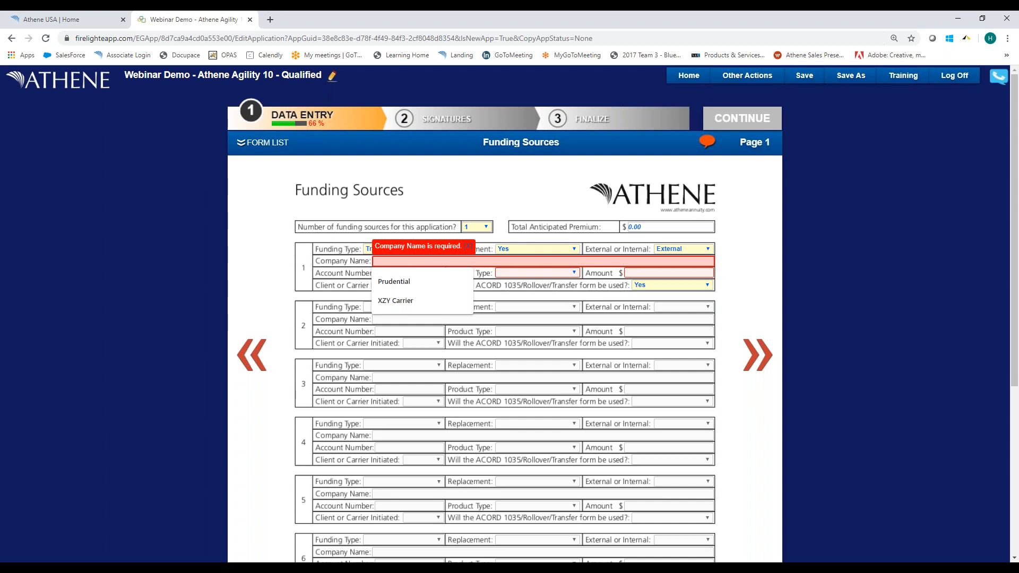
{"action": "type", "text": "XYZ "}
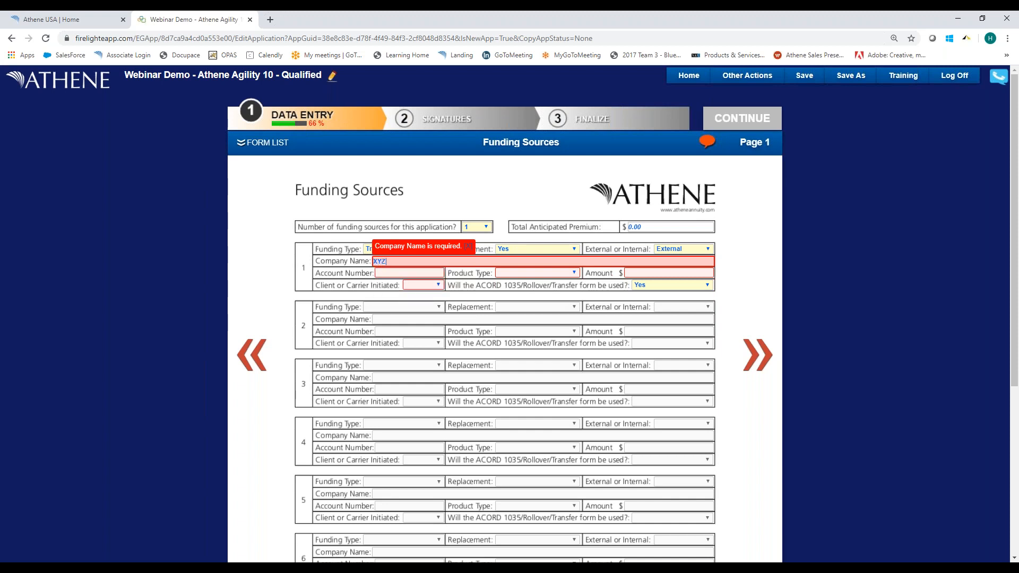
{"action": "type", "text": "Annuity Carrier"}
{"action": "key", "text": "Tab"}
{"action": "type", "text": "32131231"}
{"action": "key", "text": "Tab"}
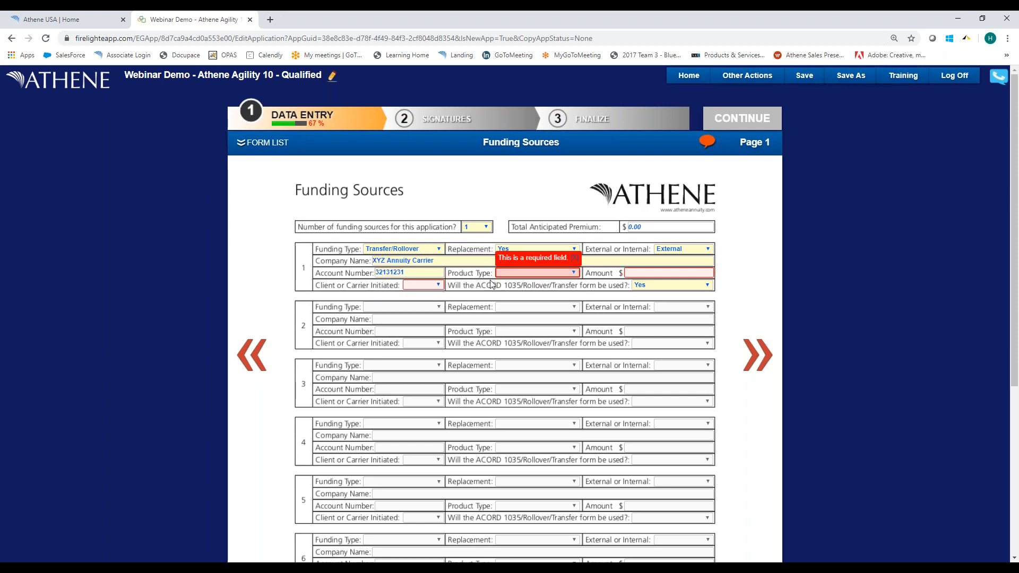
Set funding source 1's product type to Annuity and its amount to 125,000.00.
{"action": "left_click", "coordinate": [513, 274]}
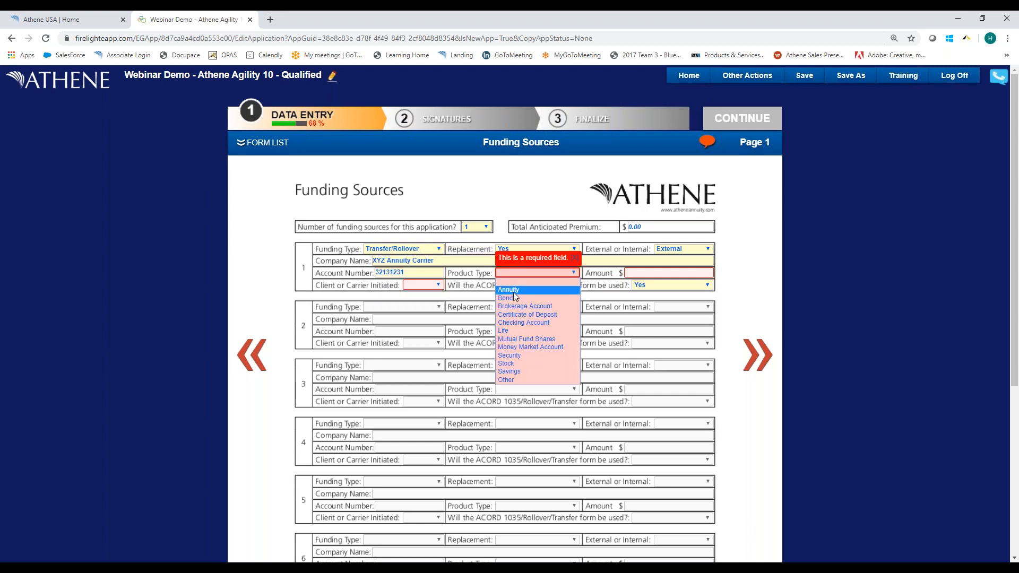
{"action": "left_click", "coordinate": [514, 291]}
{"action": "left_click", "coordinate": [525, 274]}
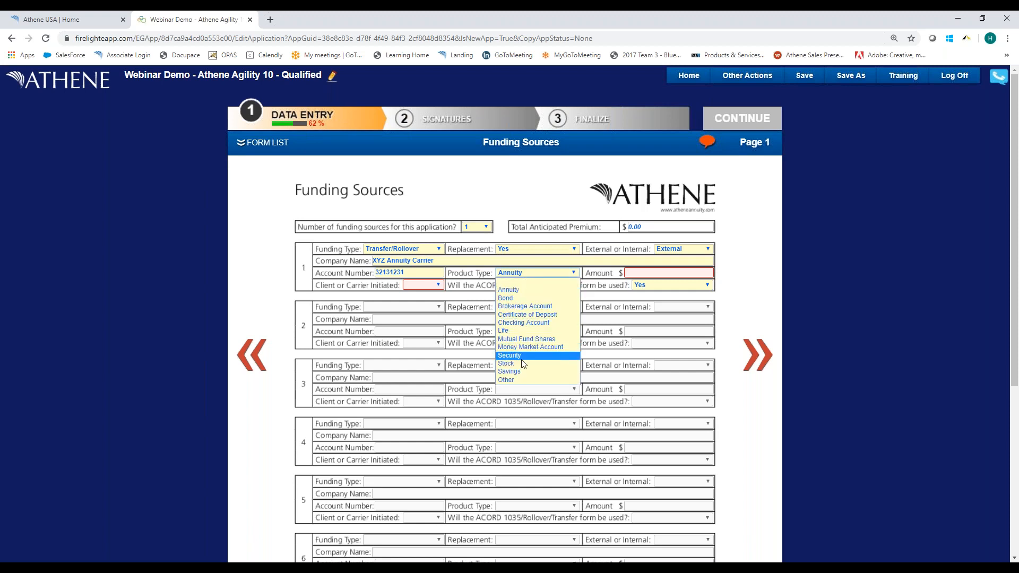
{"action": "left_click", "coordinate": [530, 273]}
{"action": "left_click", "coordinate": [656, 271]}
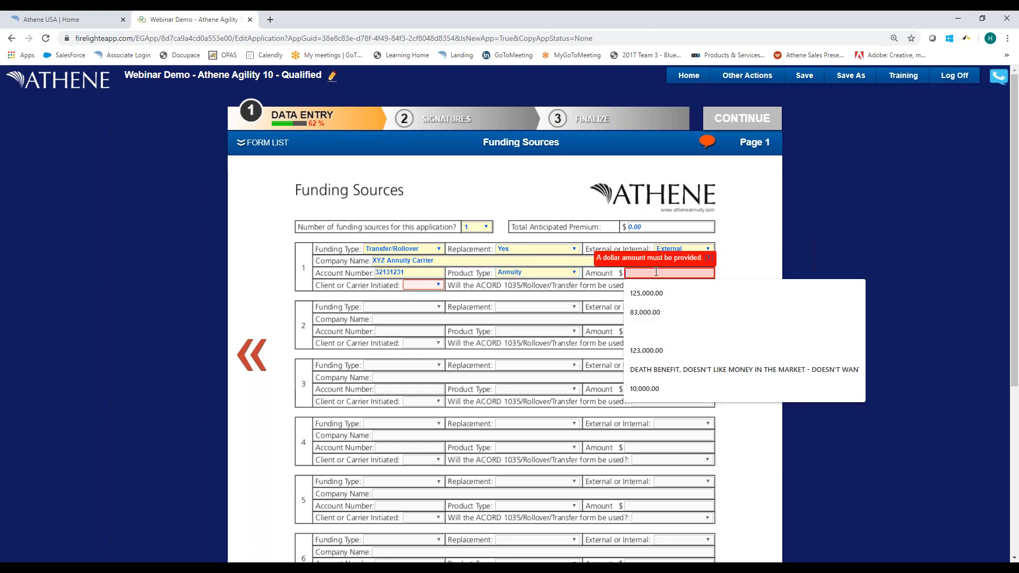
{"action": "type", "text": "125000"}
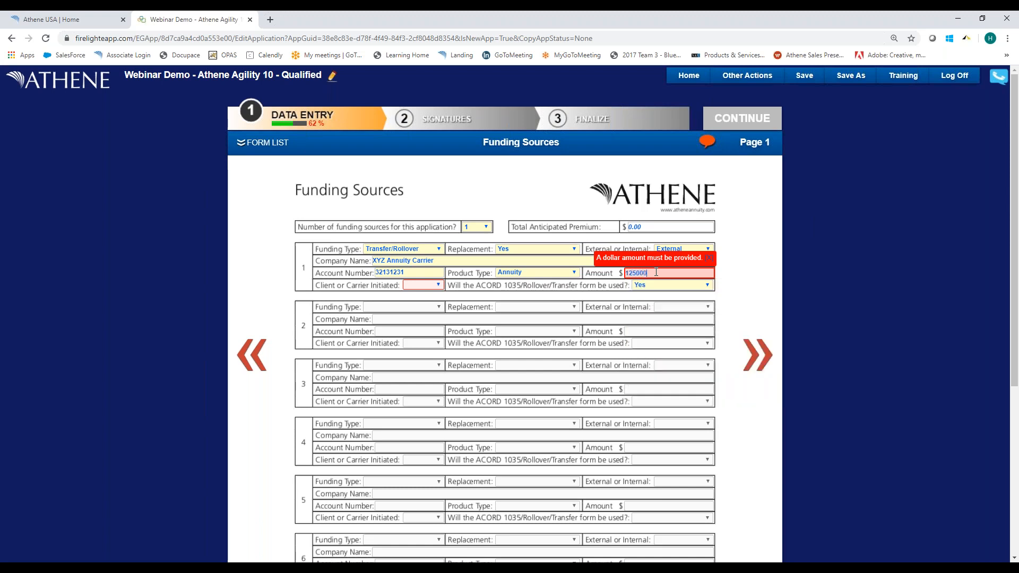
{"action": "key", "text": "Tab"}
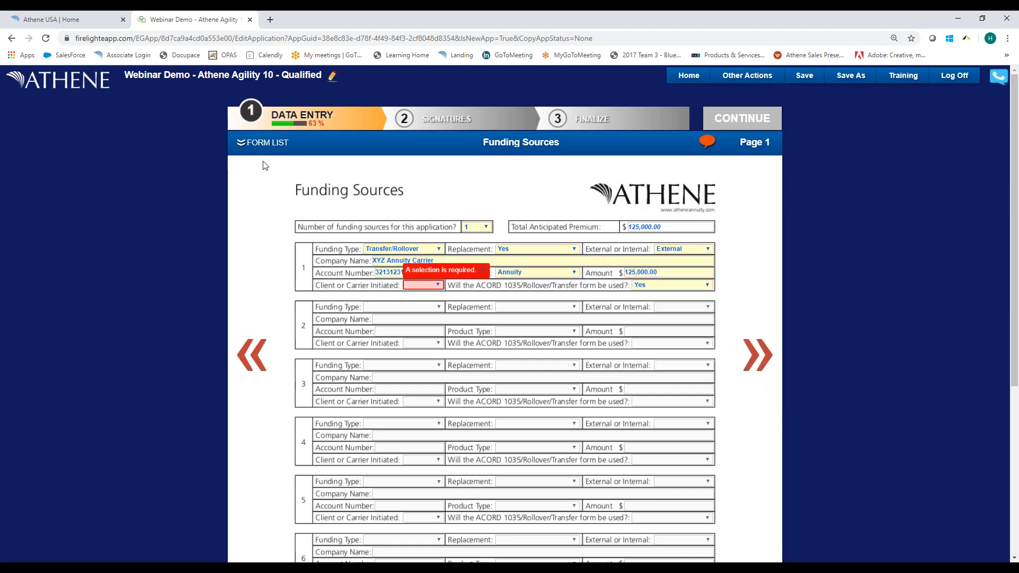
Check the premiums section on page 3 of the annuity application and return to the Funding Sources form.
{"action": "left_click", "coordinate": [244, 146]}
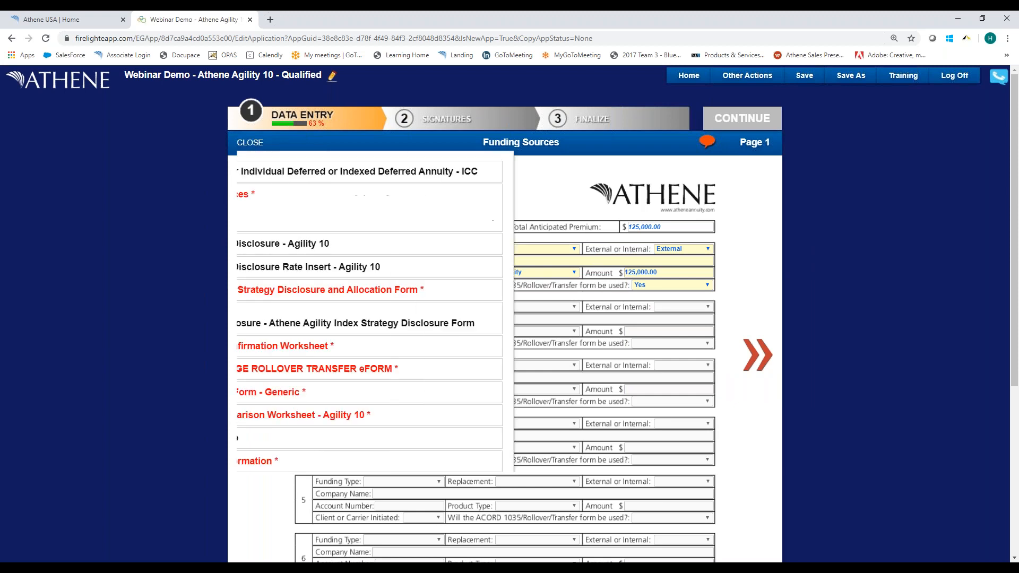
{"action": "left_click", "coordinate": [250, 173]}
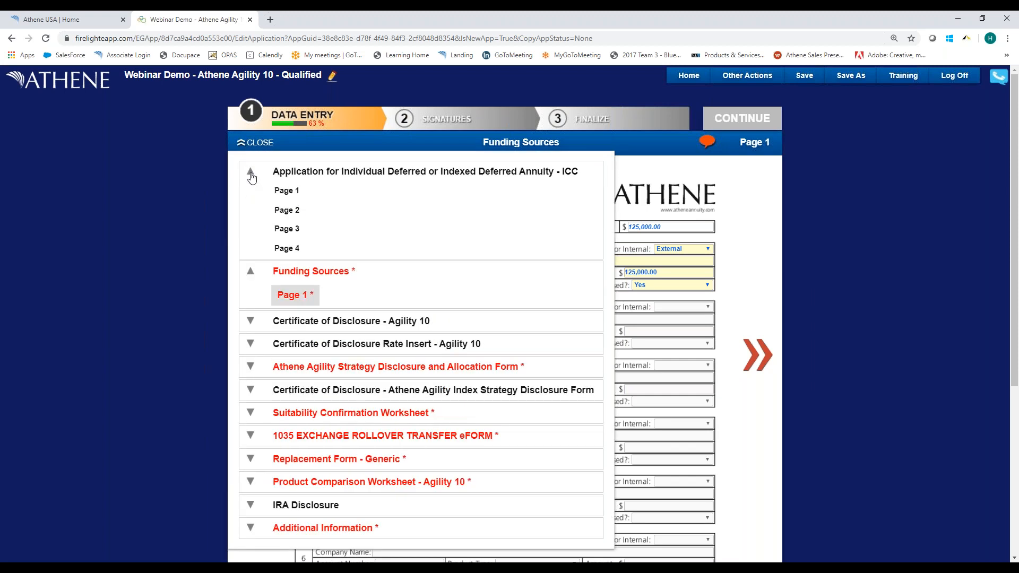
{"action": "left_click", "coordinate": [281, 230]}
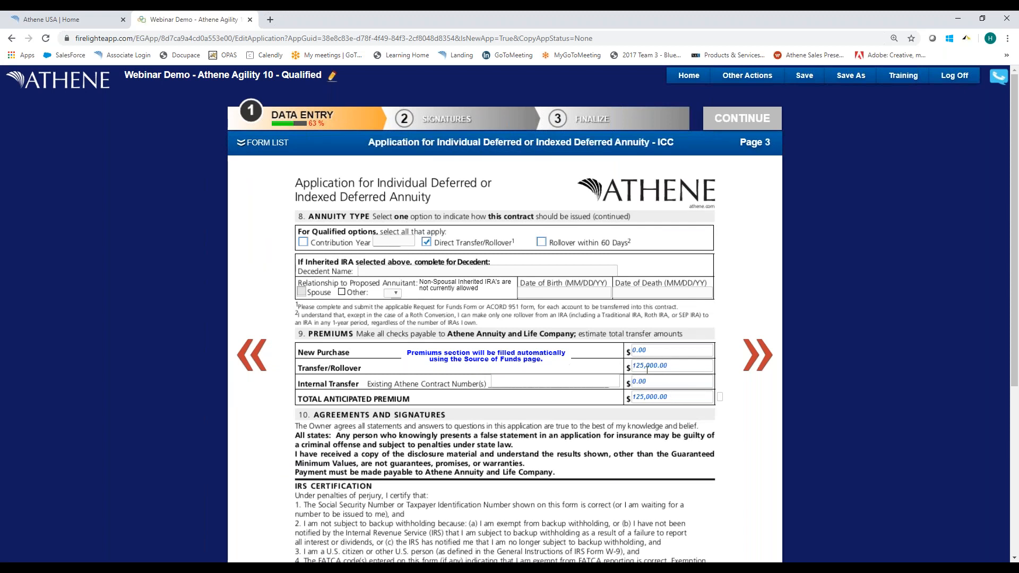
{"action": "left_click", "coordinate": [241, 144]}
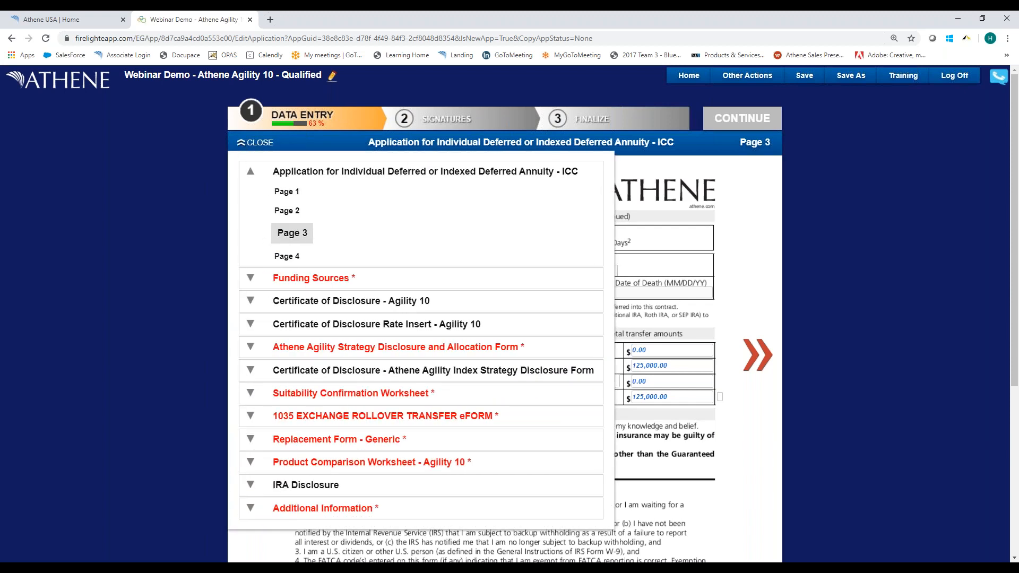
{"action": "left_click", "coordinate": [291, 289]}
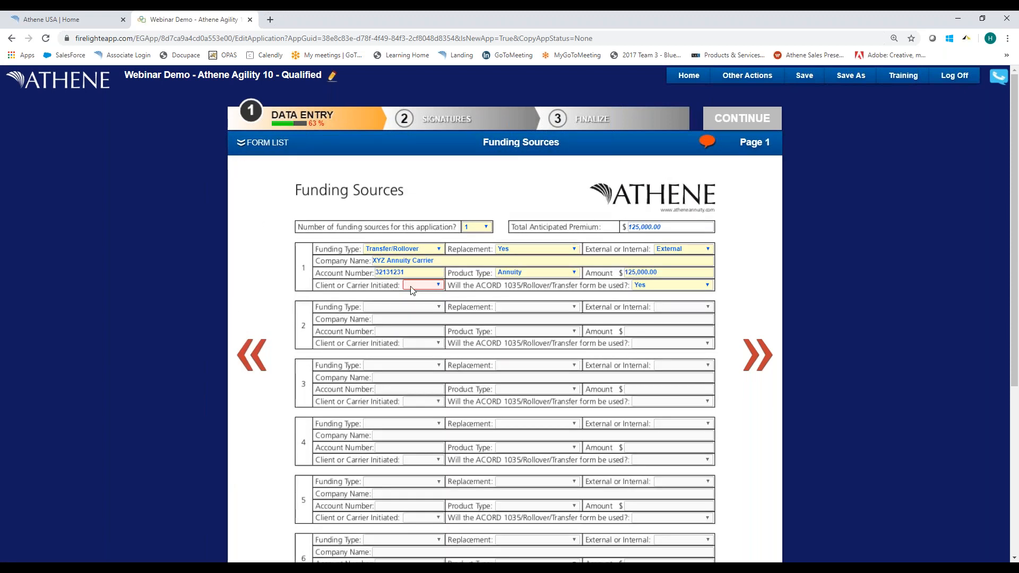
Mark the transfer for funding source 1 as Carrier initiated.
{"action": "left_click", "coordinate": [416, 287]}
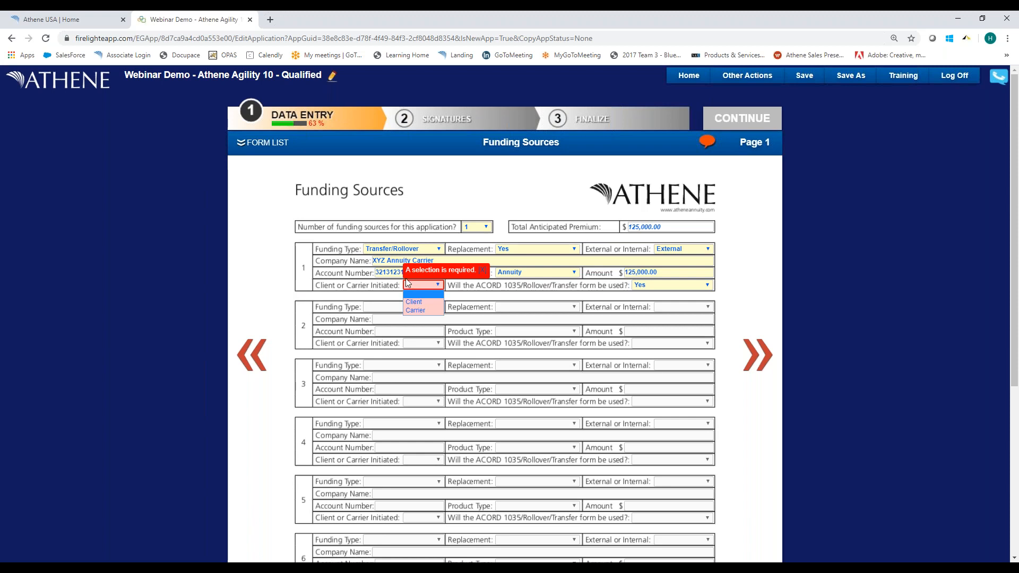
{"action": "left_click", "coordinate": [419, 310]}
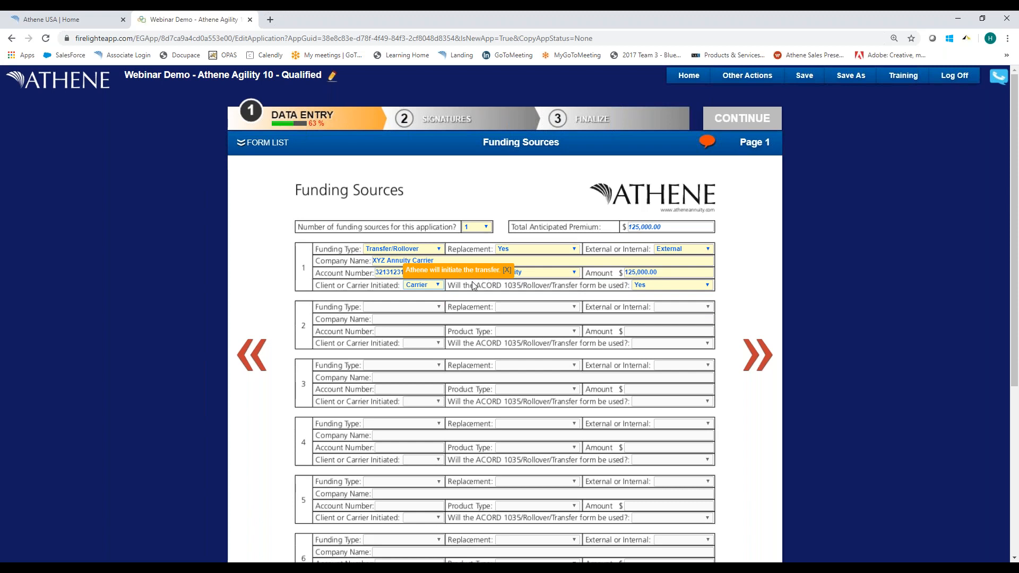
Answer No to using the ACORD 1035/Rollover/Transfer form for funding source 1 and check the form list.
{"action": "left_click", "coordinate": [661, 291]}
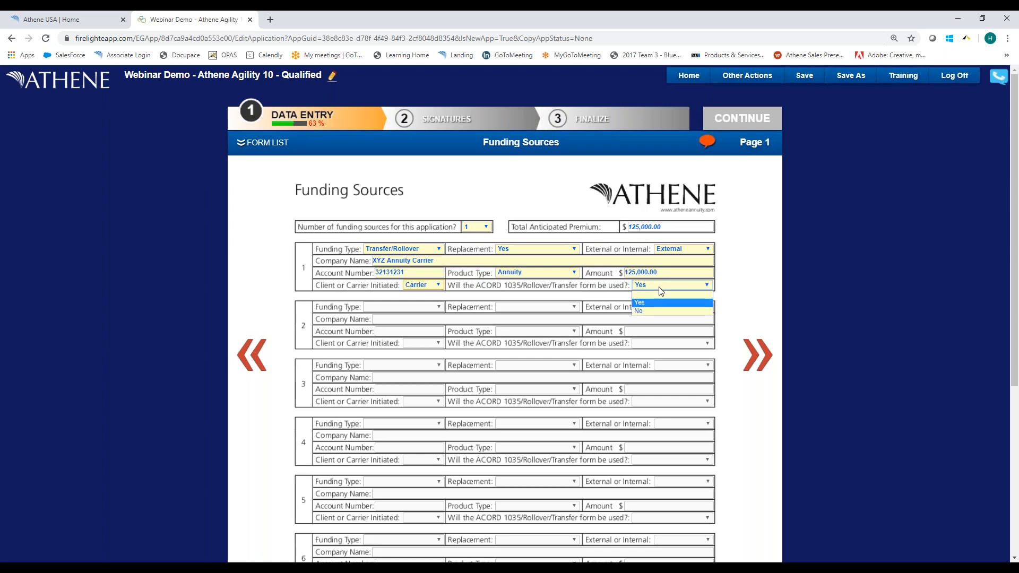
{"action": "left_click", "coordinate": [660, 311]}
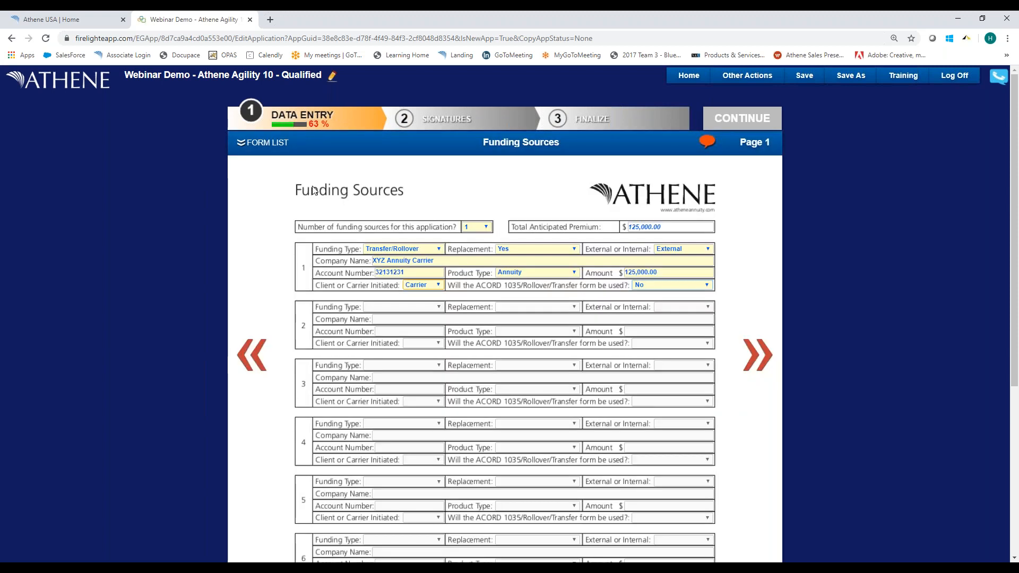
{"action": "left_click", "coordinate": [244, 143]}
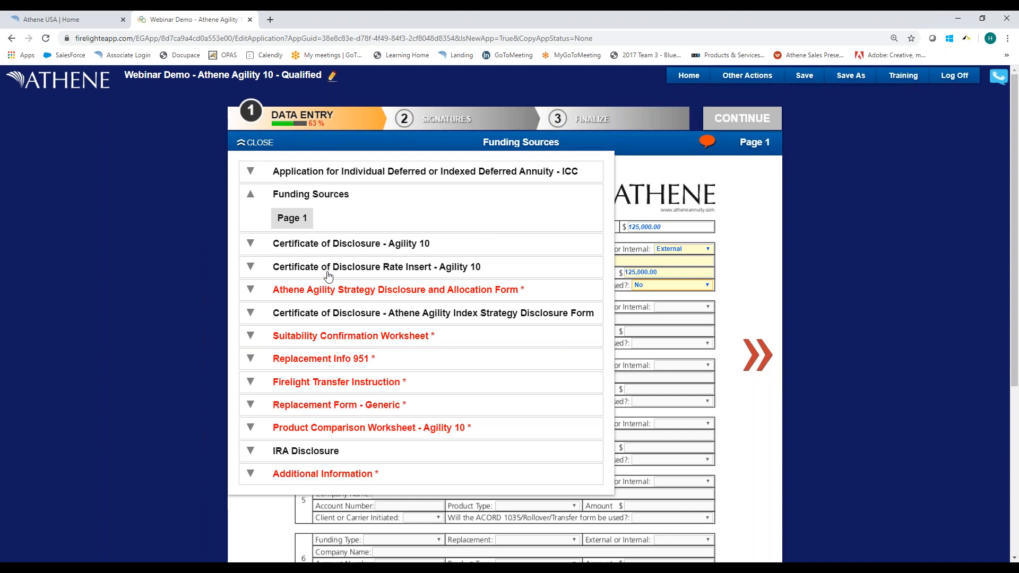
Set the ACORD 1035/Rollover/Transfer form answer back to Yes and check the required forms in the form list.
{"action": "left_click", "coordinate": [666, 285]}
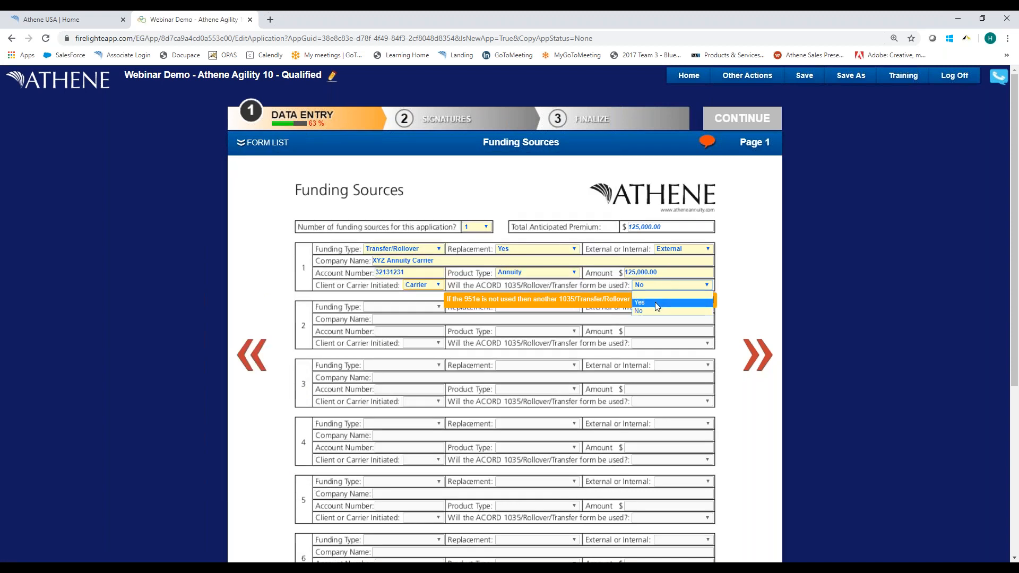
{"action": "left_click", "coordinate": [662, 303]}
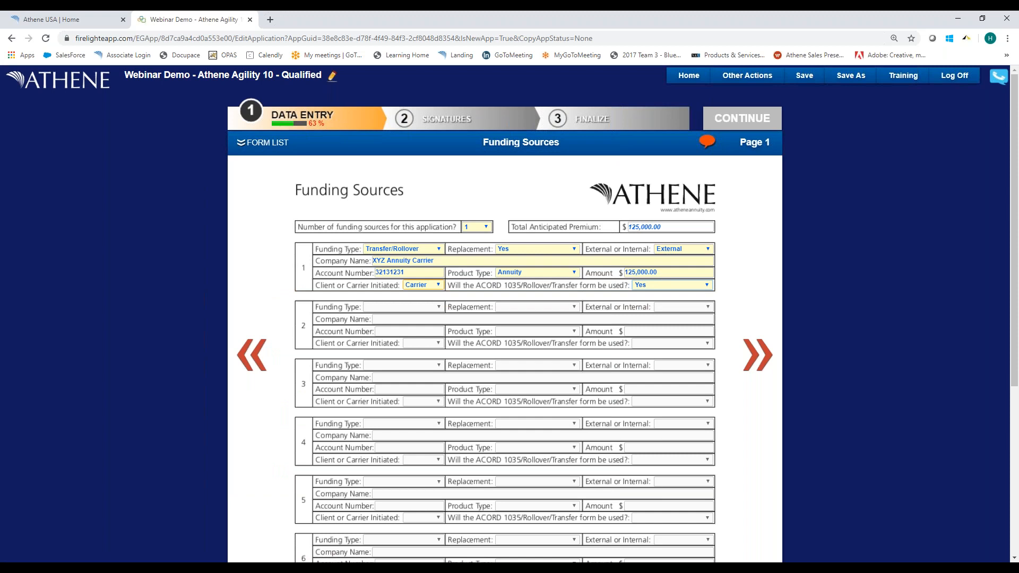
{"action": "left_click", "coordinate": [248, 143]}
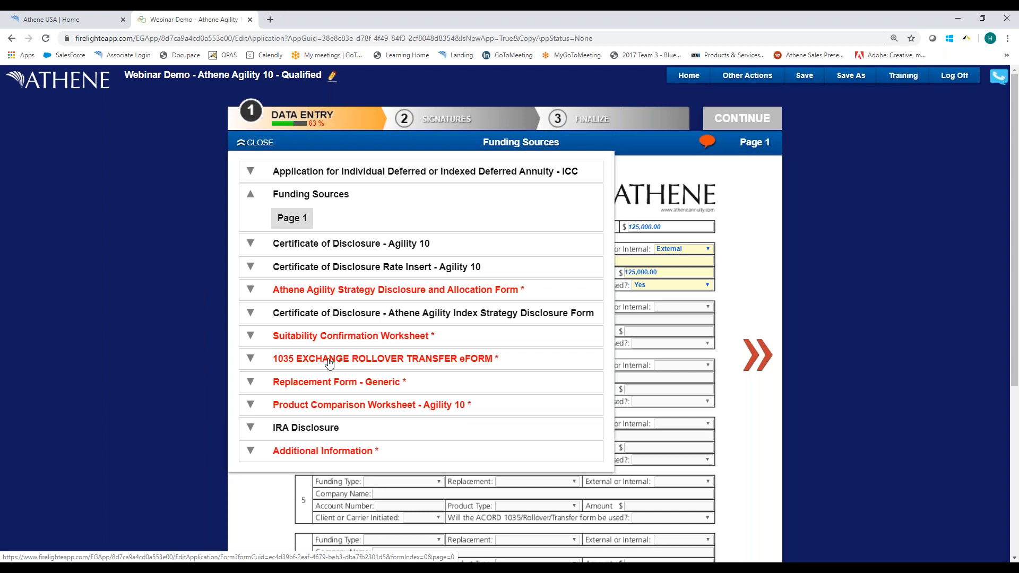
{"action": "left_click", "coordinate": [740, 243]}
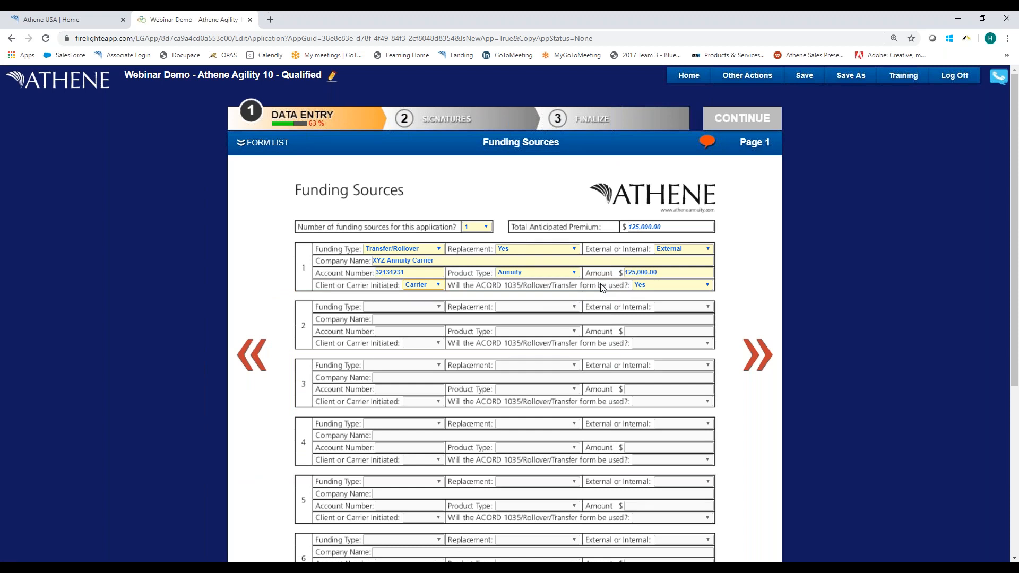
Look over the other actions available for the application, including document upload.
{"action": "left_click", "coordinate": [743, 78]}
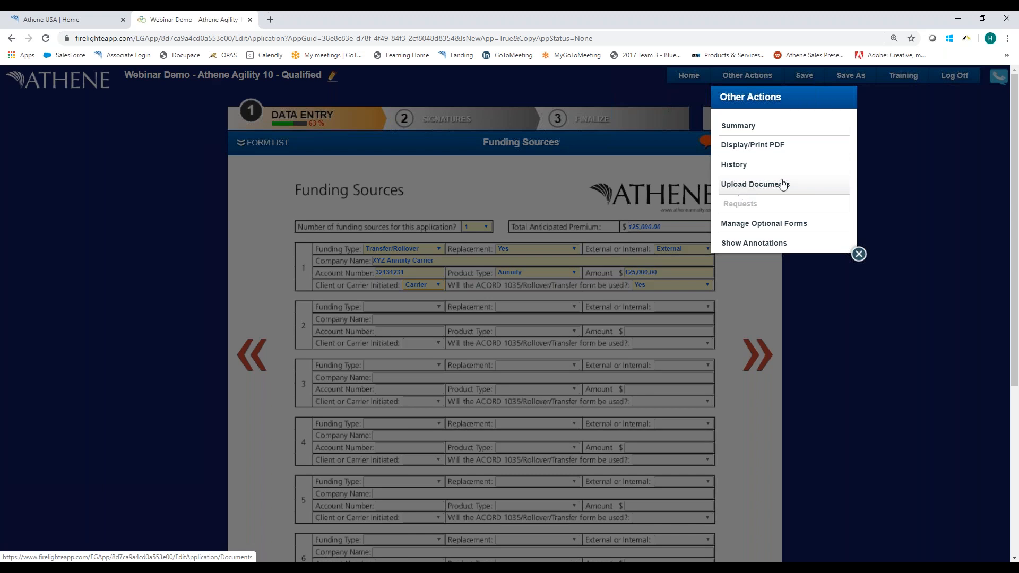
{"action": "left_click", "coordinate": [883, 142]}
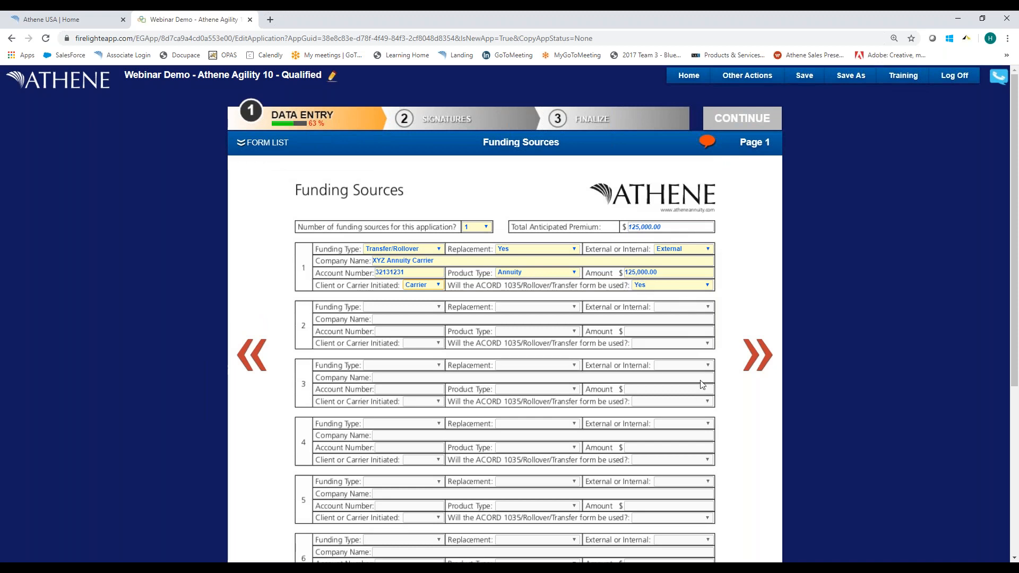
Open page 2 of the Athene Agility Strategy Disclosure and Allocation Form.
{"action": "scroll", "coordinate": [706, 387], "scroll_direction": "down", "scroll_amount": 3}
{"action": "scroll", "coordinate": [743, 371], "scroll_direction": "up", "scroll_amount": 2}
{"action": "scroll", "coordinate": [759, 361], "scroll_direction": "up", "scroll_amount": 1}
{"action": "left_click", "coordinate": [763, 364]}
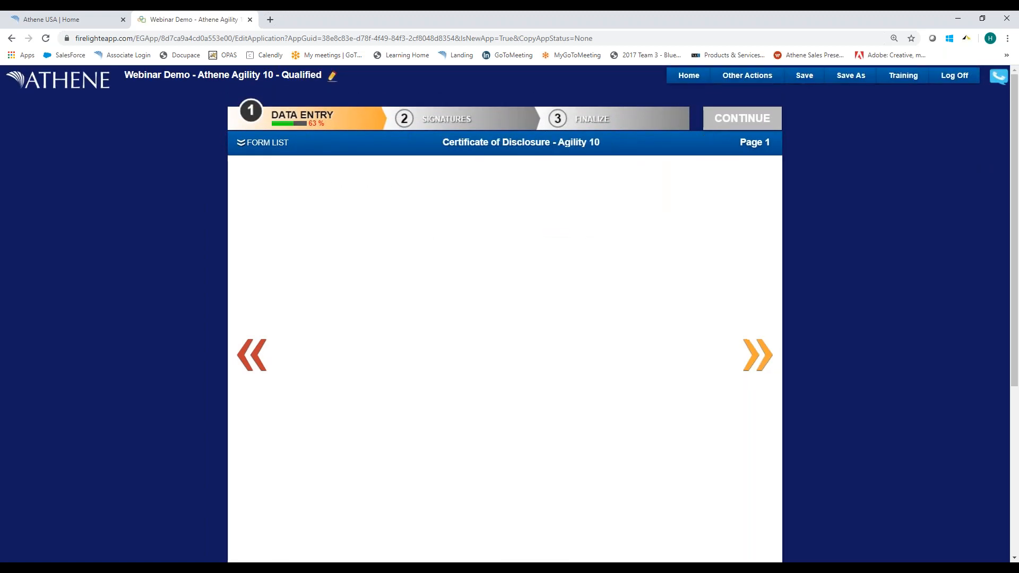
{"action": "left_click", "coordinate": [259, 144]}
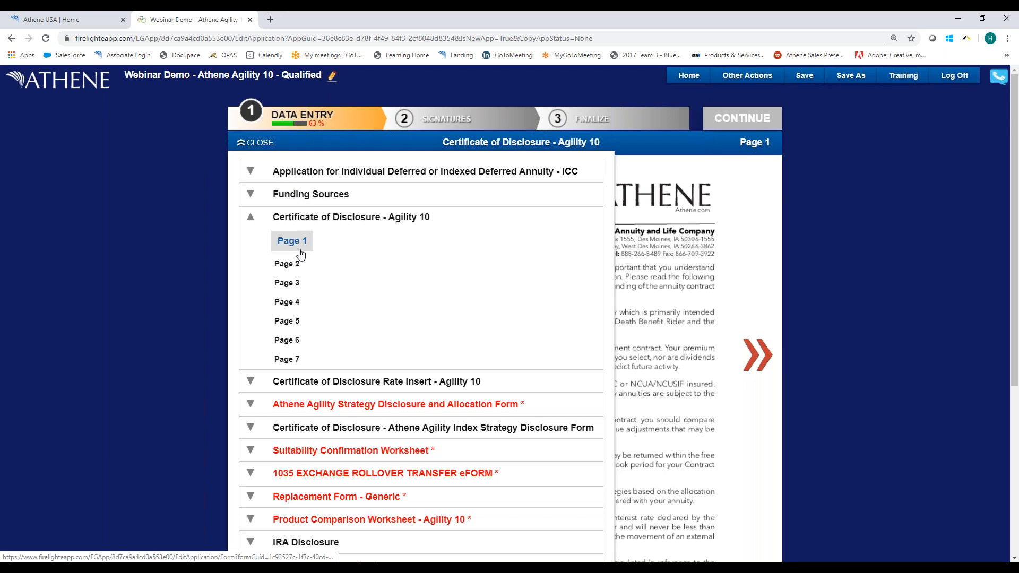
{"action": "left_click", "coordinate": [250, 217]}
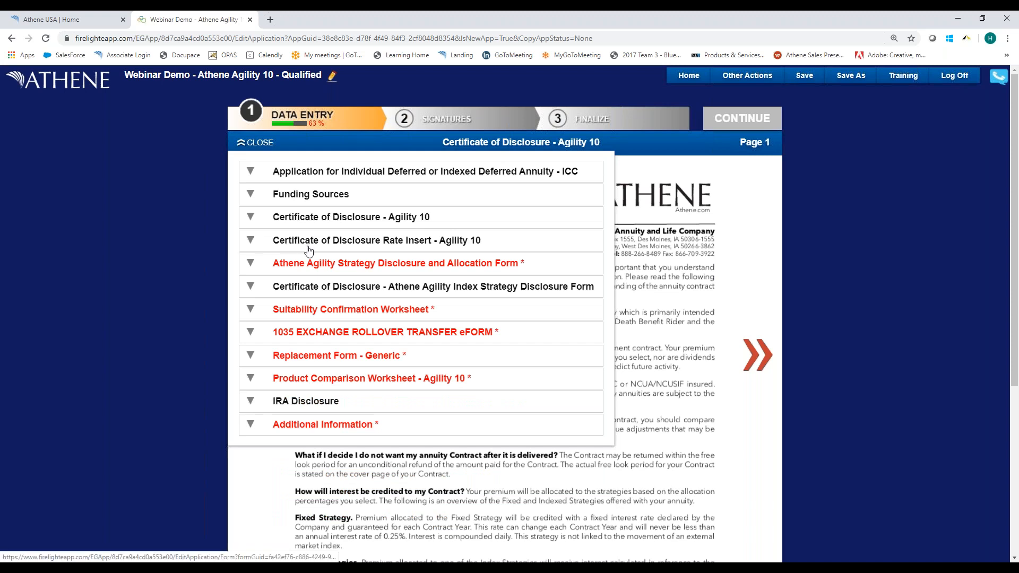
{"action": "left_click", "coordinate": [250, 263]}
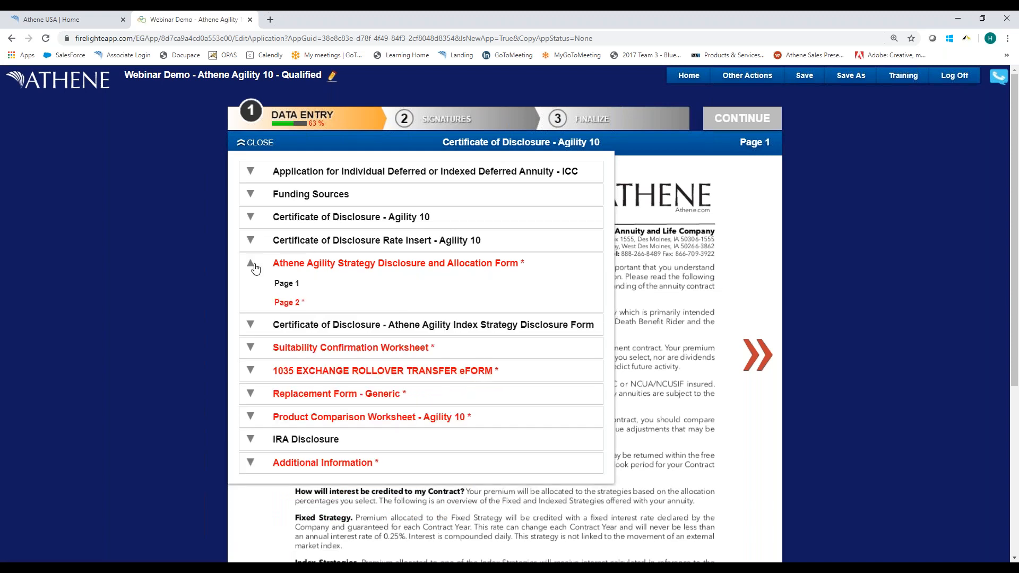
{"action": "left_click", "coordinate": [287, 304]}
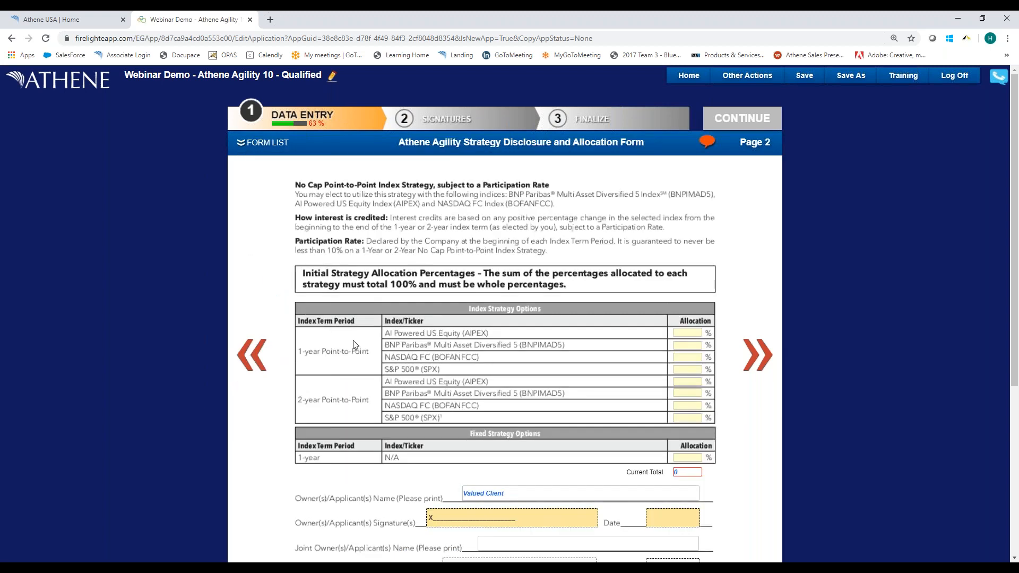
Allocate 25% to each of the four 1-year Point-to-Point index strategies and check the signature area below.
{"action": "left_click", "coordinate": [679, 333]}
{"action": "type", "text": "25"}
{"action": "key", "text": "Tab"}
{"action": "type", "text": "25"}
{"action": "key", "text": "Tab"}
{"action": "type", "text": "25"}
{"action": "key", "text": "Tab"}
{"action": "type", "text": "25"}
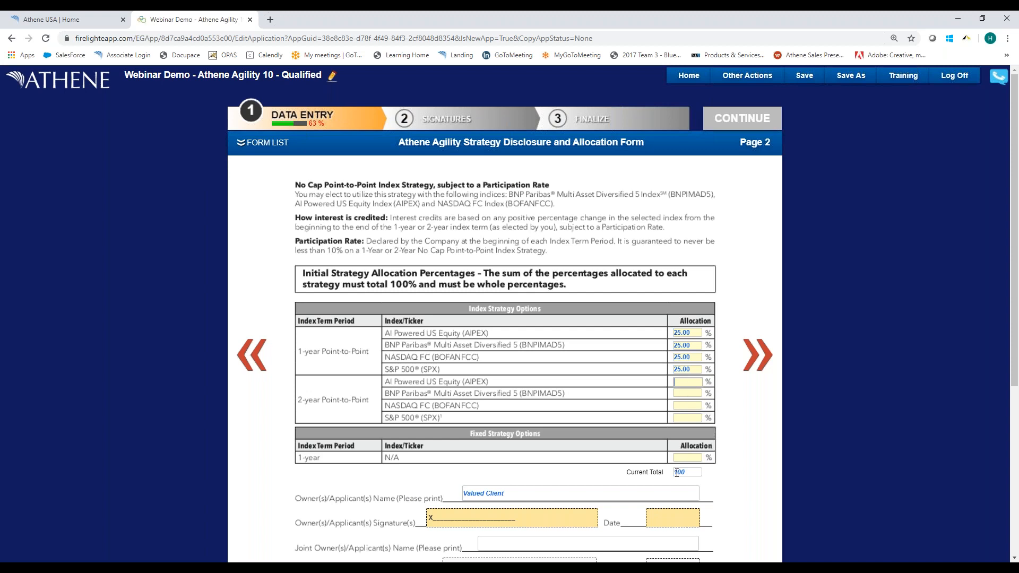
{"action": "scroll", "coordinate": [464, 402], "scroll_direction": "down", "scroll_amount": 4}
{"action": "scroll", "coordinate": [464, 391], "scroll_direction": "up", "scroll_amount": 4}
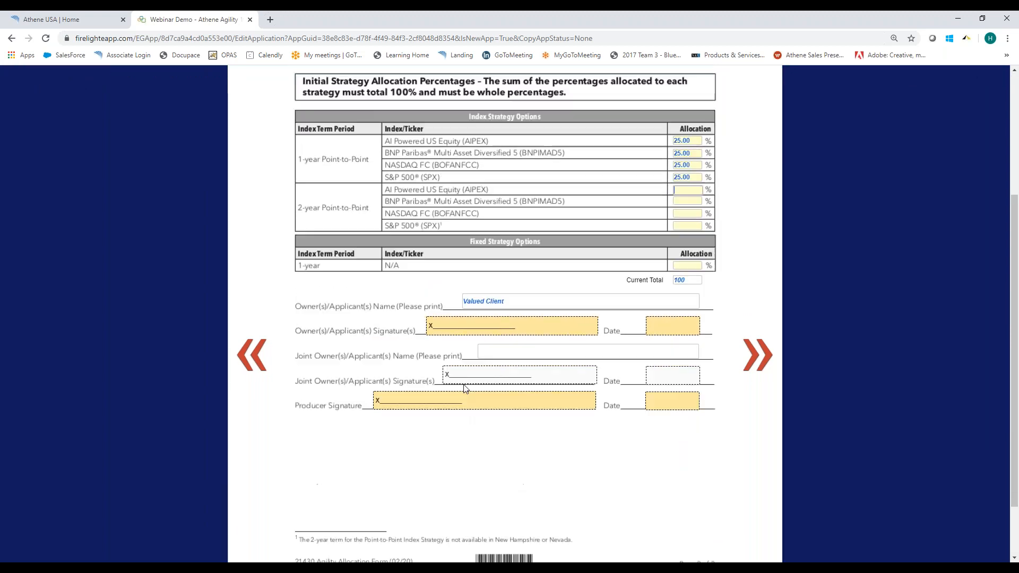
Open page 1 of the Suitability Confirmation Worksheet.
{"action": "left_click", "coordinate": [261, 142]}
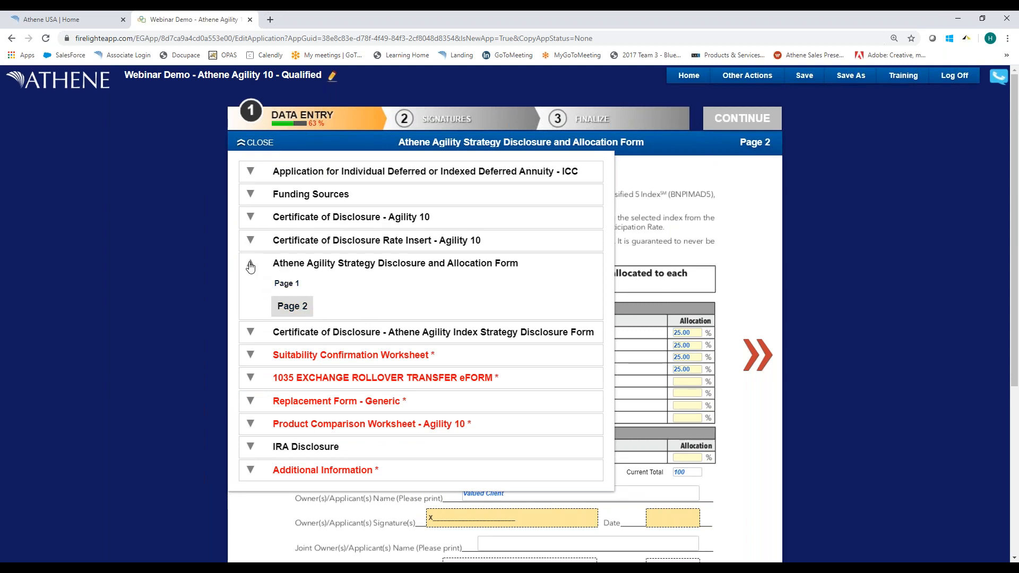
{"action": "left_click", "coordinate": [251, 266]}
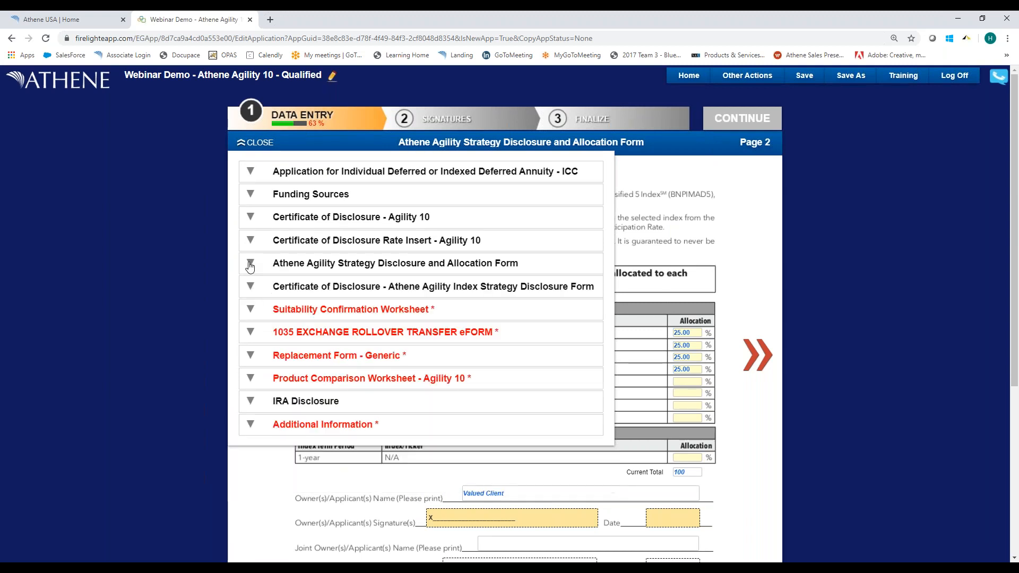
{"action": "left_click", "coordinate": [251, 306]}
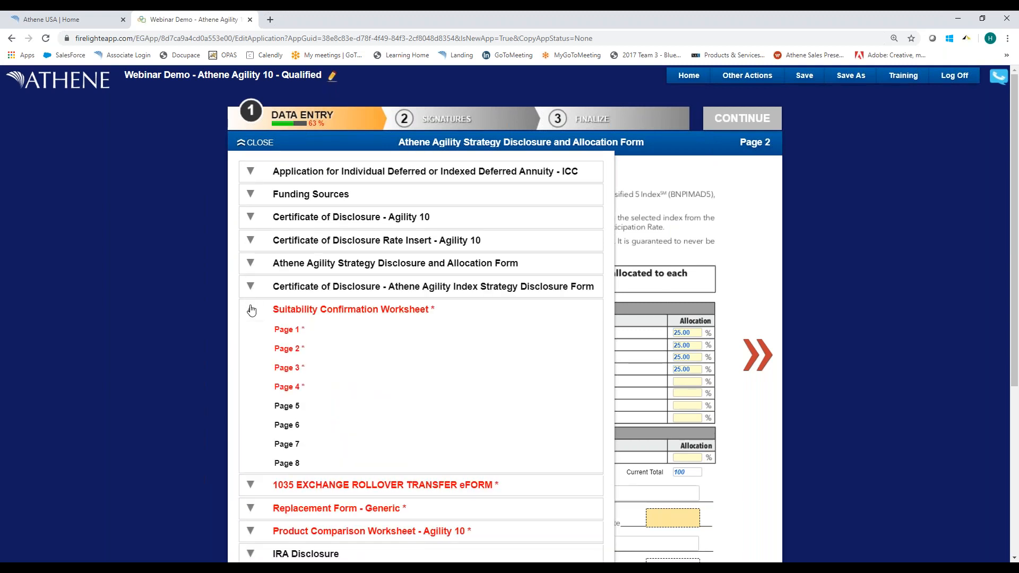
{"action": "left_click", "coordinate": [324, 317]}
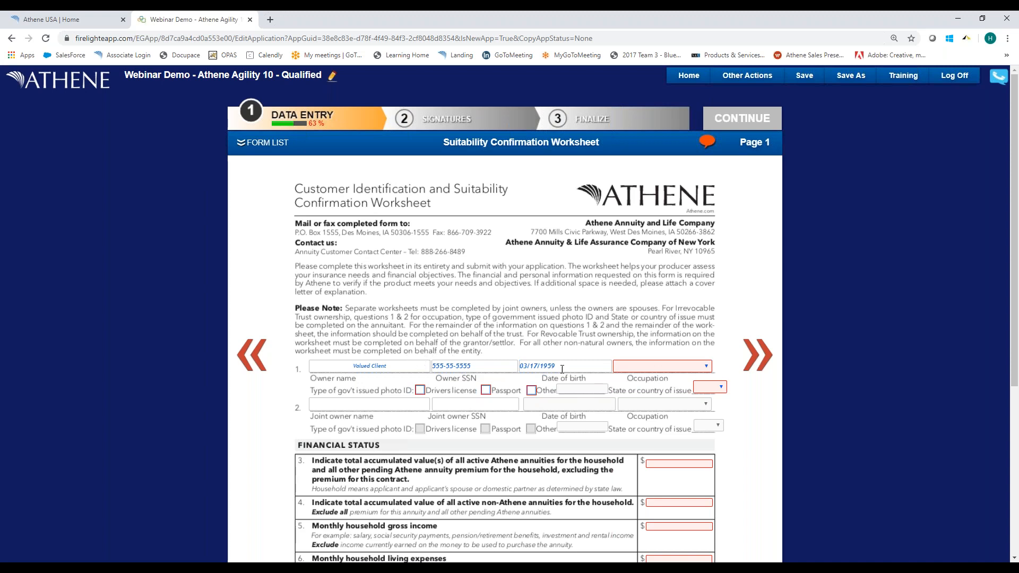
Set the owner's occupation to Employed and the photo ID to a driver's license issued in CO.
{"action": "scroll", "coordinate": [705, 350], "scroll_direction": "down", "scroll_amount": 3}
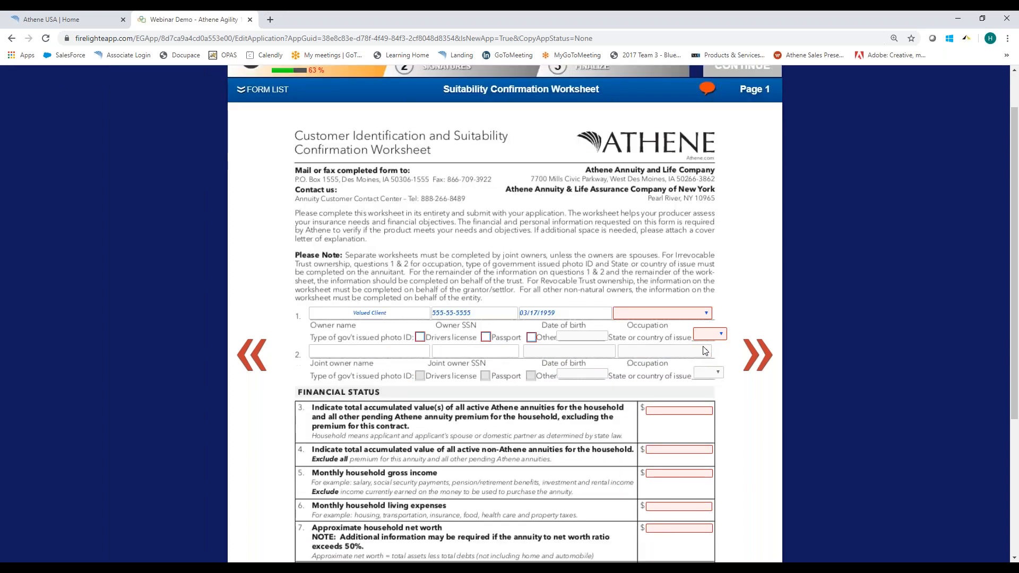
{"action": "left_click", "coordinate": [657, 208]}
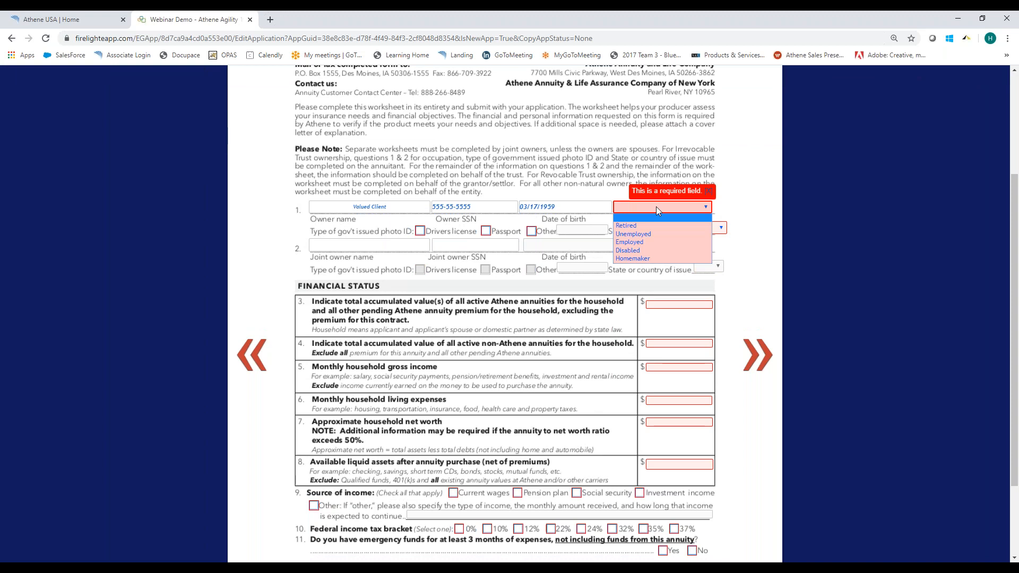
{"action": "left_click", "coordinate": [634, 245]}
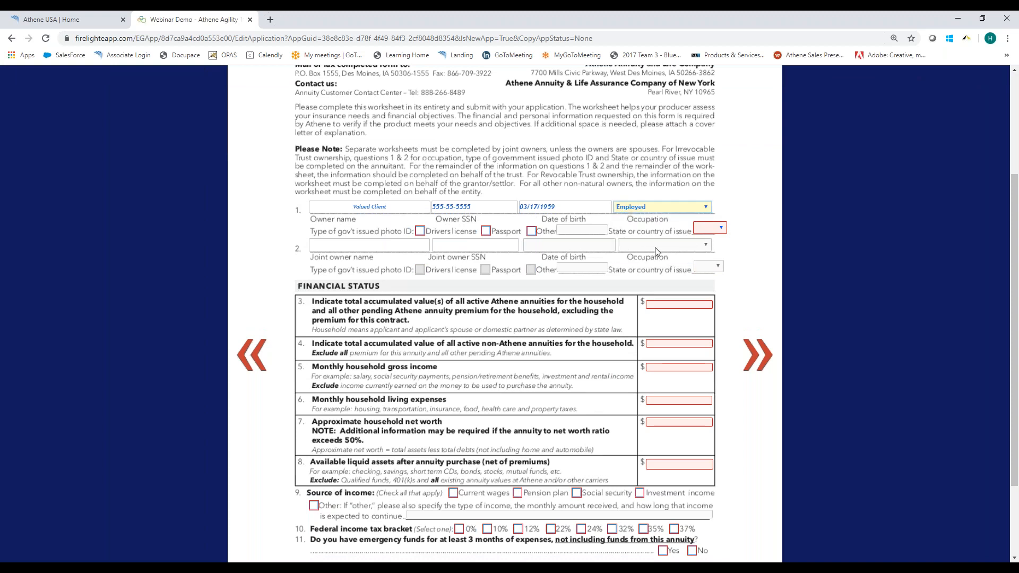
{"action": "left_click", "coordinate": [421, 232]}
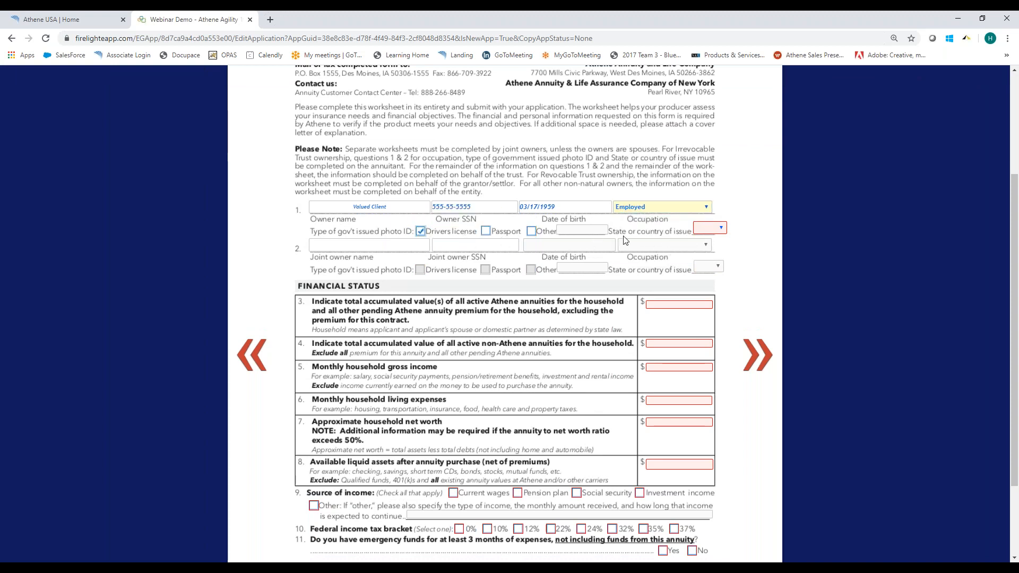
{"action": "left_click", "coordinate": [717, 230]}
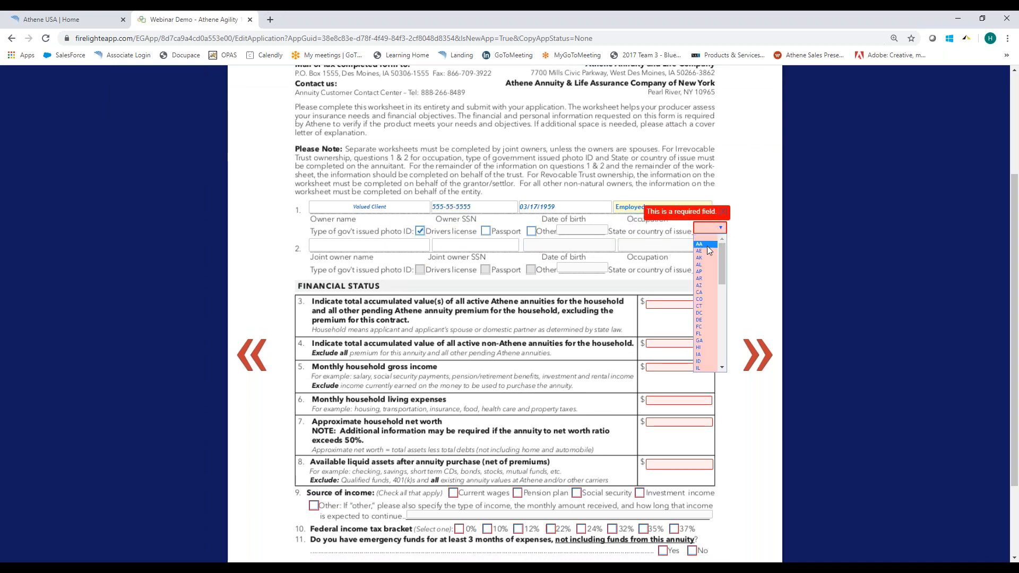
{"action": "left_click", "coordinate": [704, 301]}
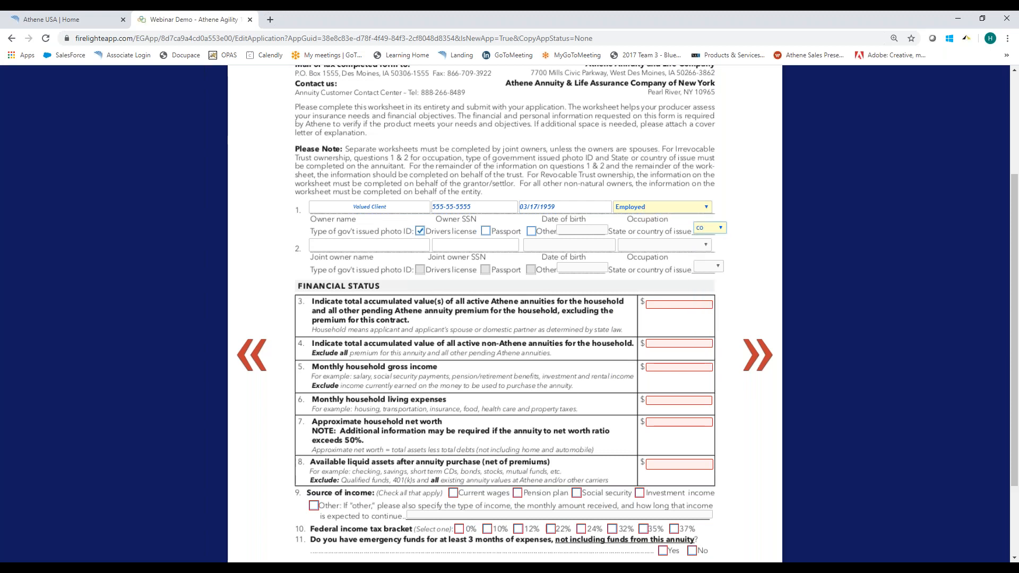
Enter 125000 for household Athene annuities, 12000 for non-Athene annuities and 2500 for monthly gross income.
{"action": "left_click", "coordinate": [674, 304]}
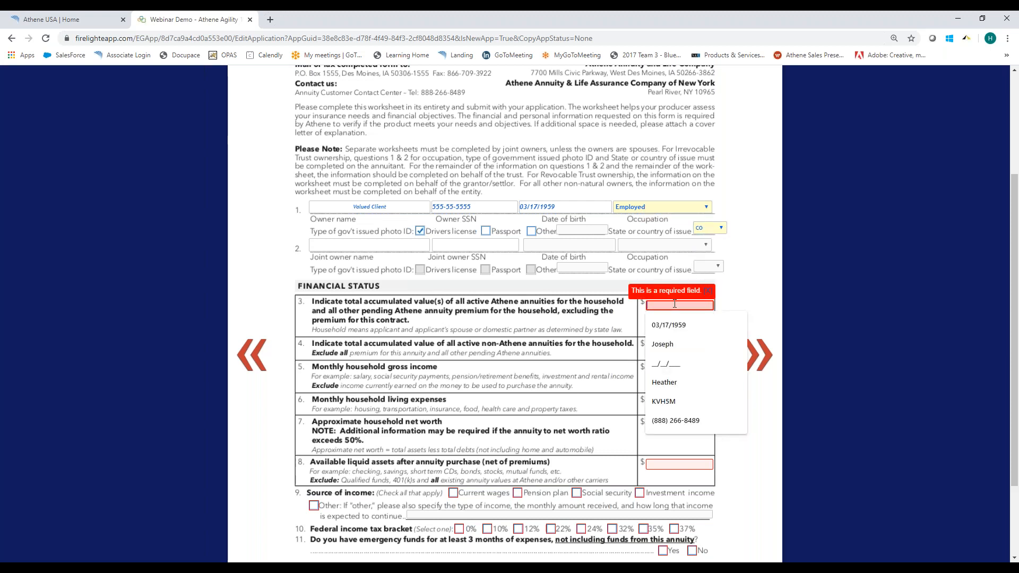
{"action": "type", "text": "125000"}
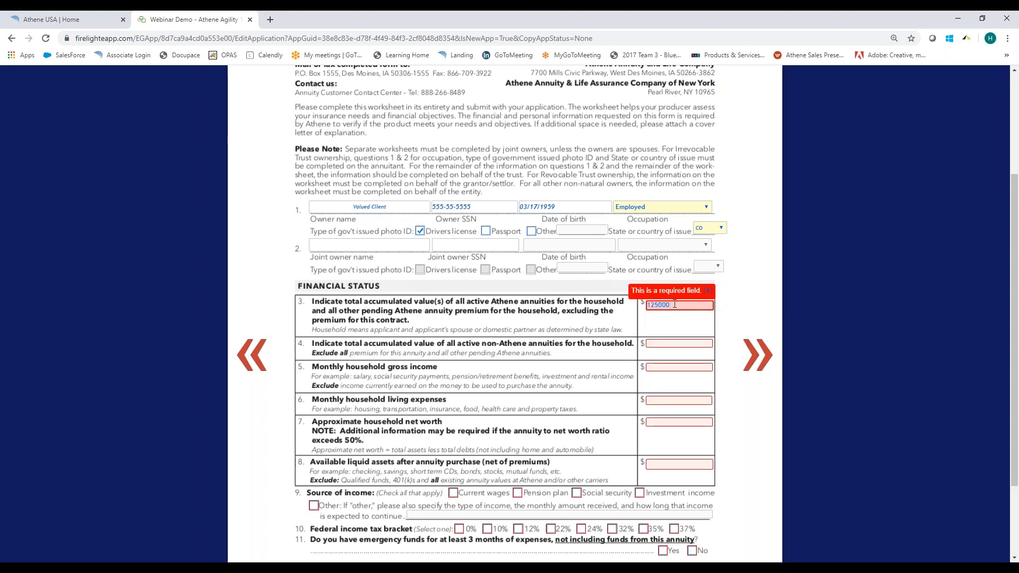
{"action": "key", "text": "Tab"}
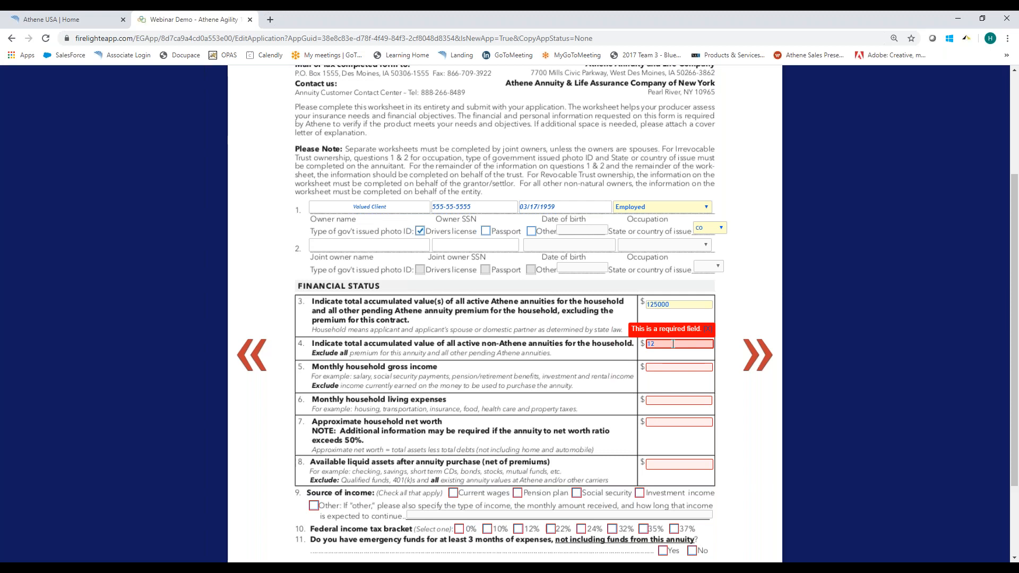
{"action": "type", "text": "12000"}
{"action": "key", "text": "Tab"}
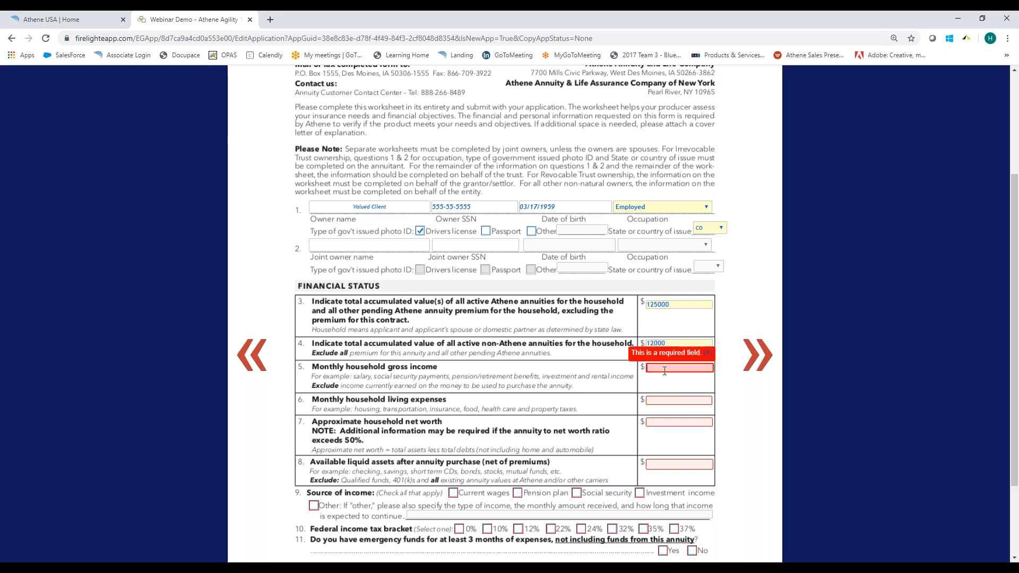
{"action": "type", "text": "2500"}
{"action": "key", "text": "Tab"}
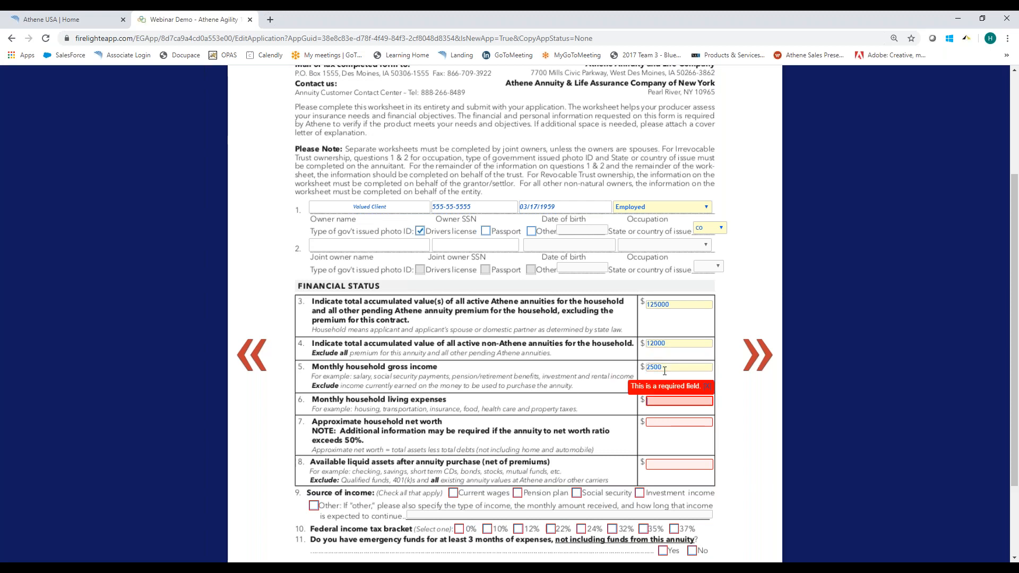
Enter 1200 for monthly living expenses, 359000 for household net worth and 15000 for available liquid assets.
{"action": "type", "text": "1200"}
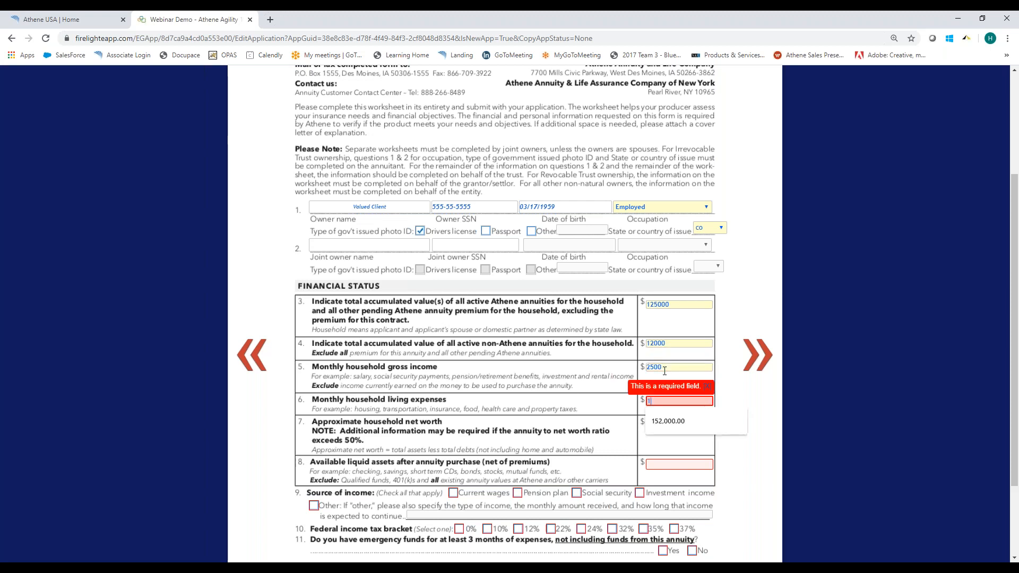
{"action": "key", "text": "Tab"}
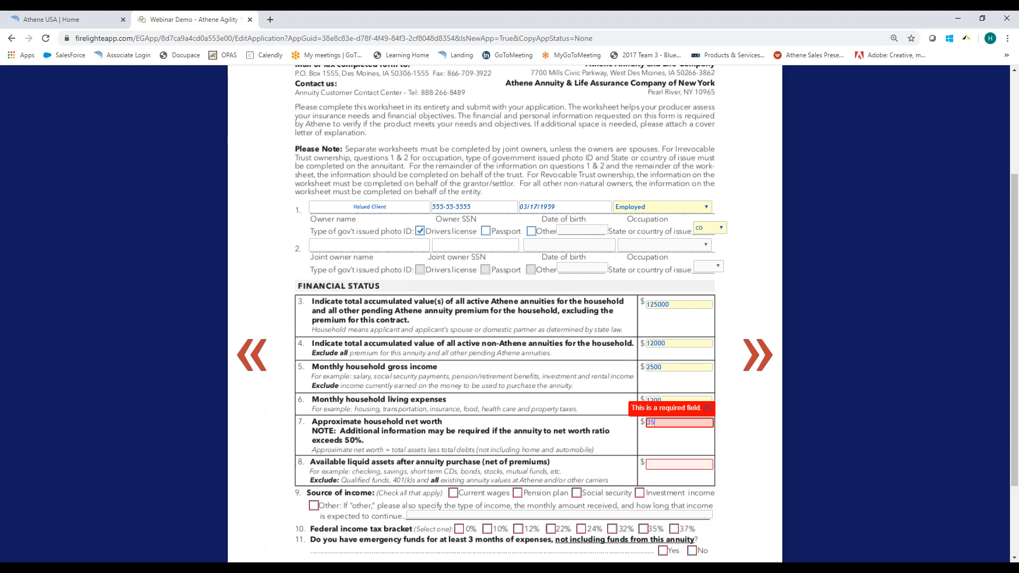
{"action": "type", "text": "359000"}
{"action": "key", "text": "Tab"}
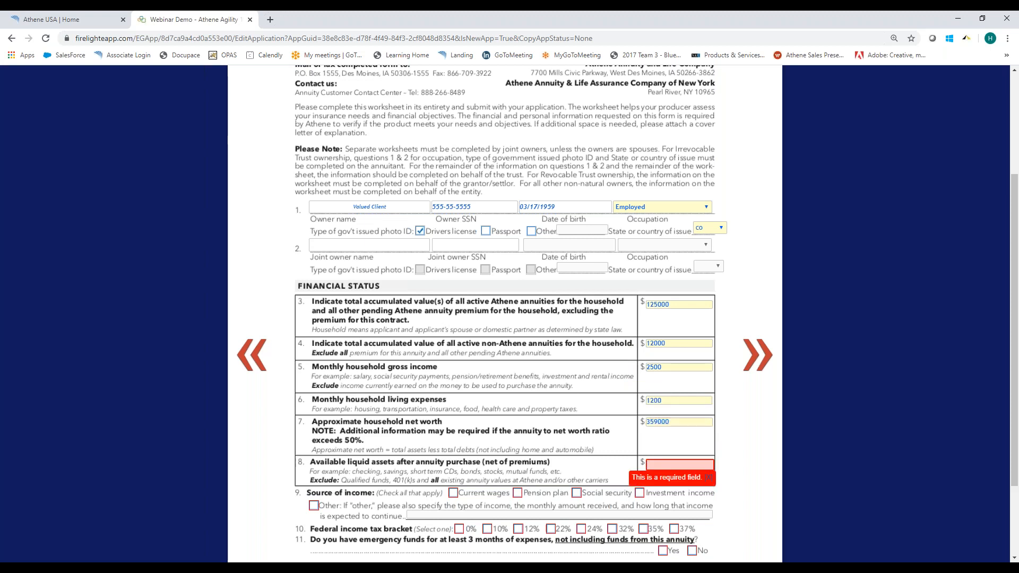
{"action": "type", "text": "15000"}
{"action": "key", "text": "Tab"}
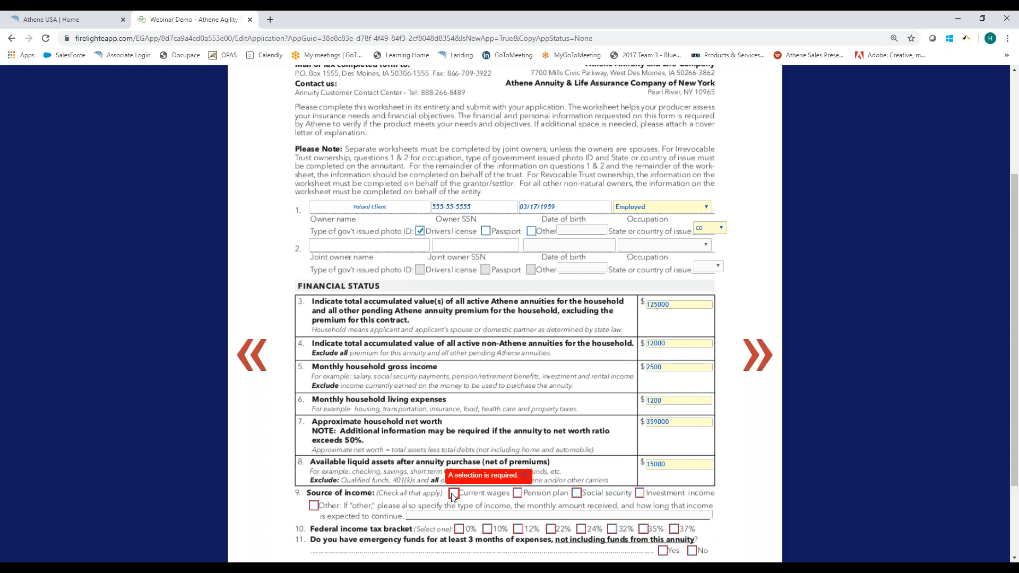
Mark Current wages as the source of income and 24% as the federal income tax bracket.
{"action": "scroll", "coordinate": [454, 497], "scroll_direction": "down", "scroll_amount": 2}
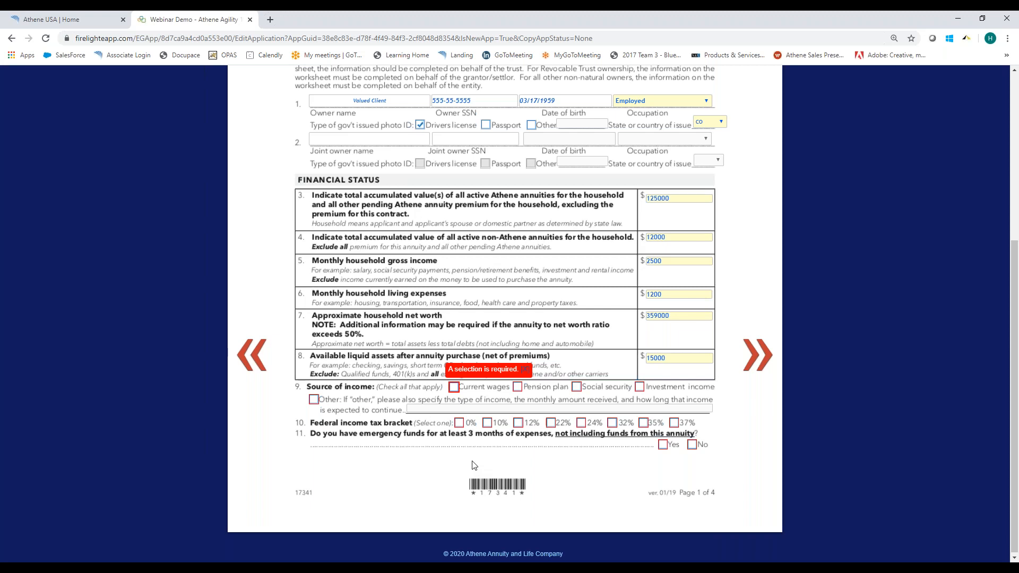
{"action": "left_click", "coordinate": [454, 387]}
{"action": "left_click", "coordinate": [581, 423]}
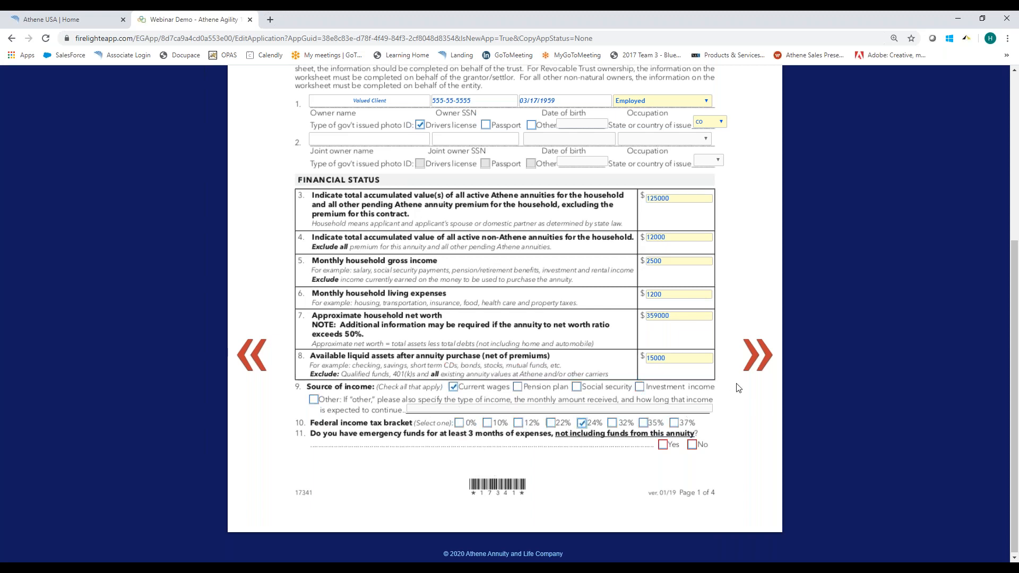
On worksheet page 2, answer No to anticipated financial changes and enter 5 years for certificates of deposit and 10 for fixed/variable annuities.
{"action": "left_click", "coordinate": [753, 360]}
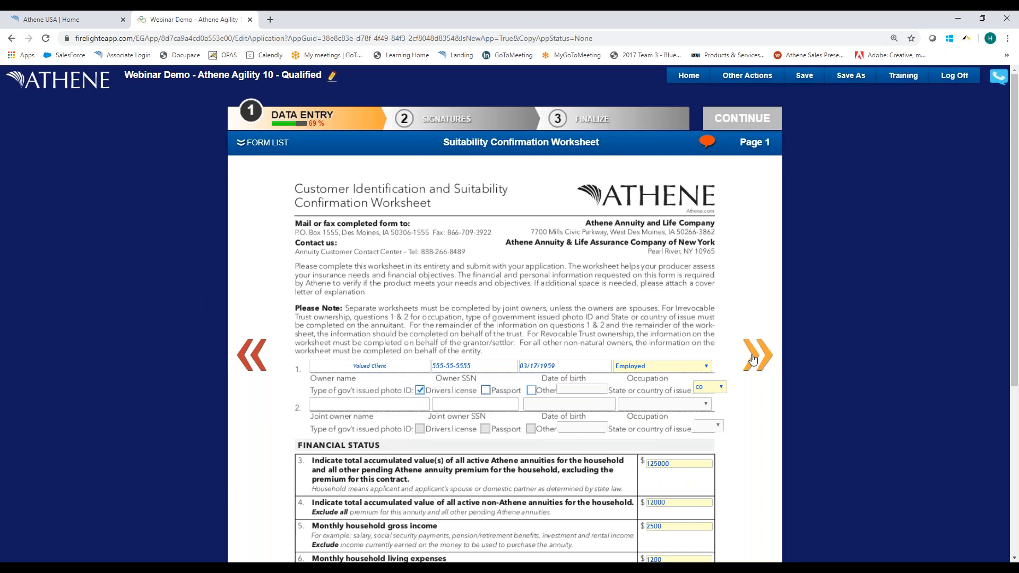
{"action": "left_click", "coordinate": [752, 359]}
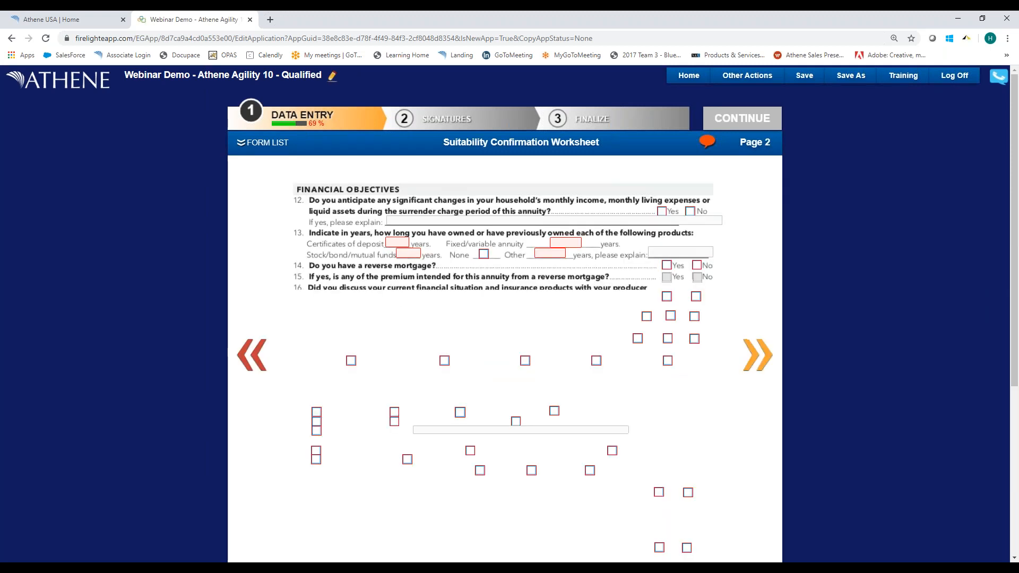
{"action": "left_click", "coordinate": [689, 212]}
{"action": "left_click", "coordinate": [398, 242]}
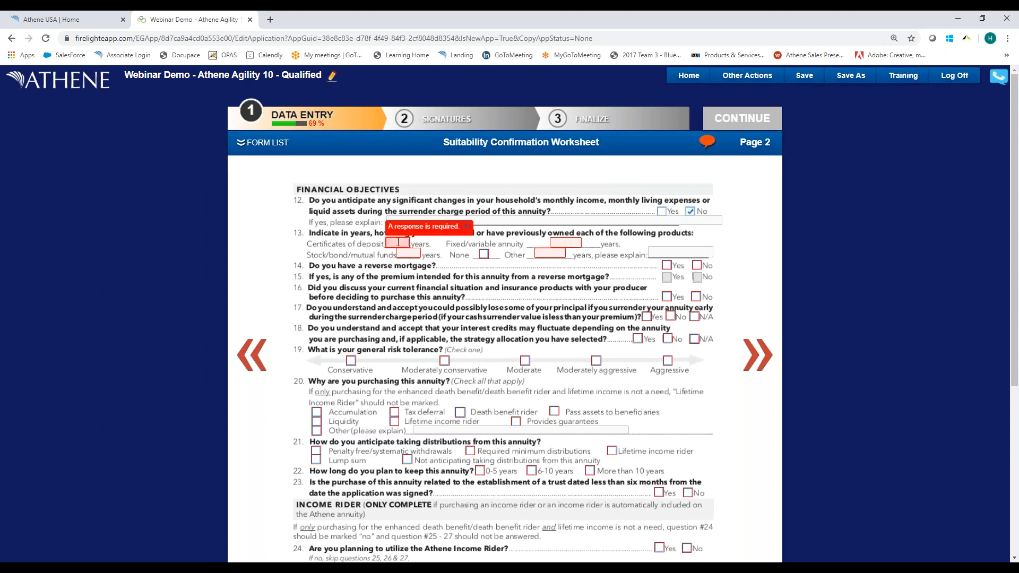
{"action": "type", "text": "5"}
{"action": "left_click", "coordinate": [557, 242]}
{"action": "type", "text": "10"}
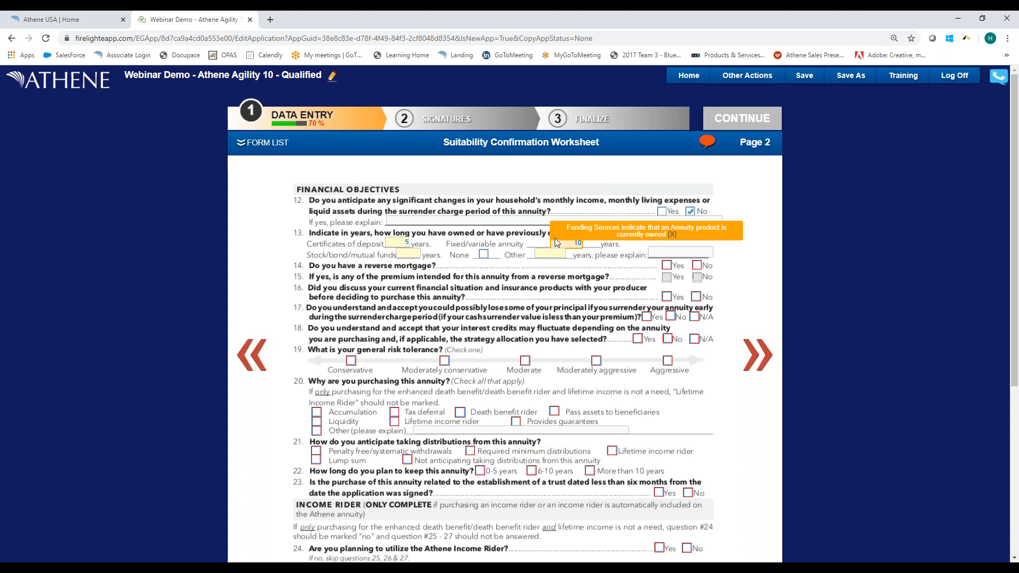
{"action": "key", "text": "Tab"}
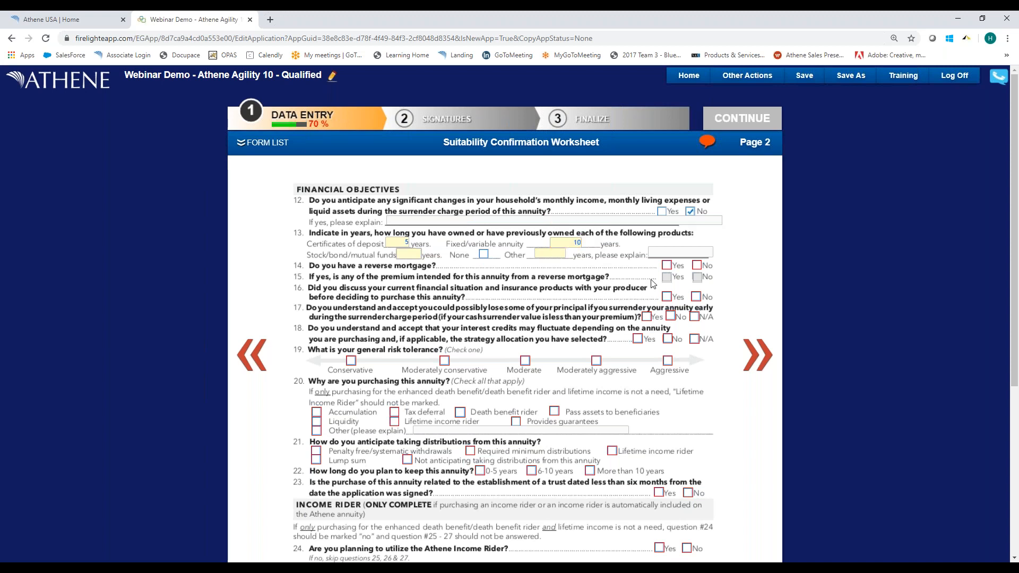
Answer No to having a reverse mortgage and Yes to questions 16 and 17 on producer discussion and surrender loss.
{"action": "left_click", "coordinate": [696, 265]}
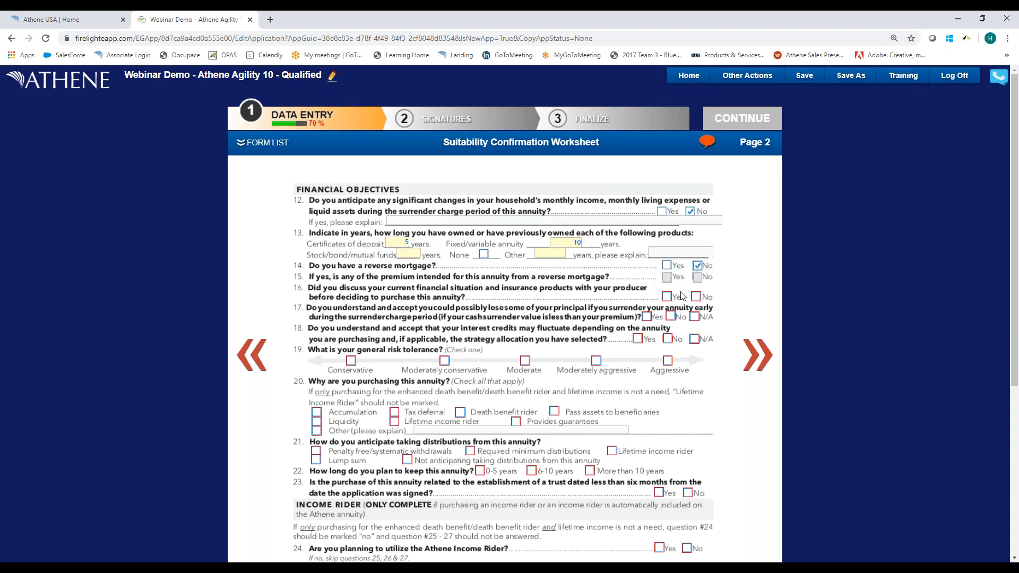
{"action": "left_click", "coordinate": [667, 296]}
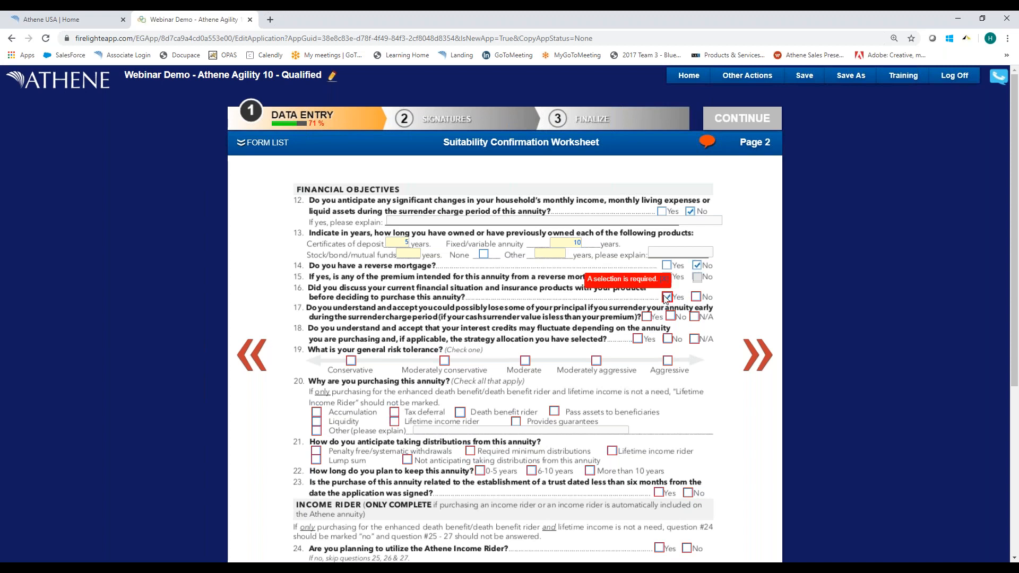
{"action": "left_click", "coordinate": [647, 317]}
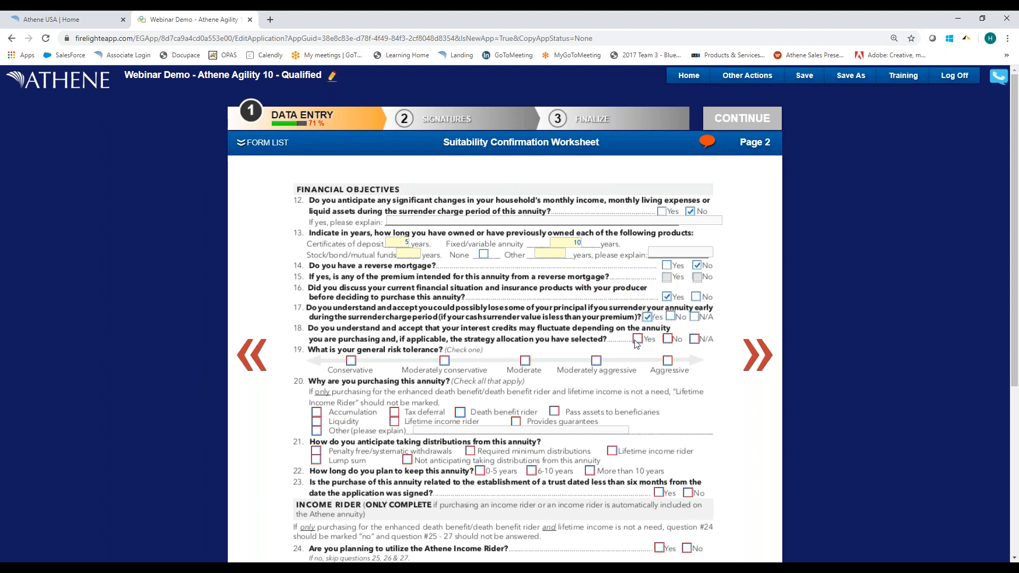
Answer Yes to question 18, set risk tolerance to Moderate, and mark Pass assets to beneficiaries and Lifetime income rider as purchase reasons.
{"action": "left_click", "coordinate": [638, 339]}
{"action": "left_click", "coordinate": [525, 361]}
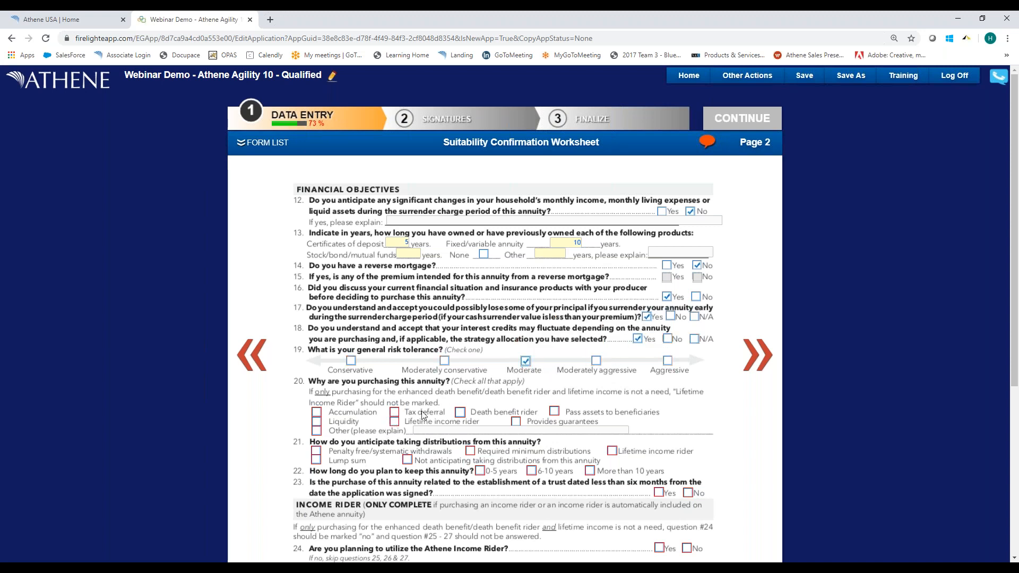
{"action": "left_click", "coordinate": [554, 412]}
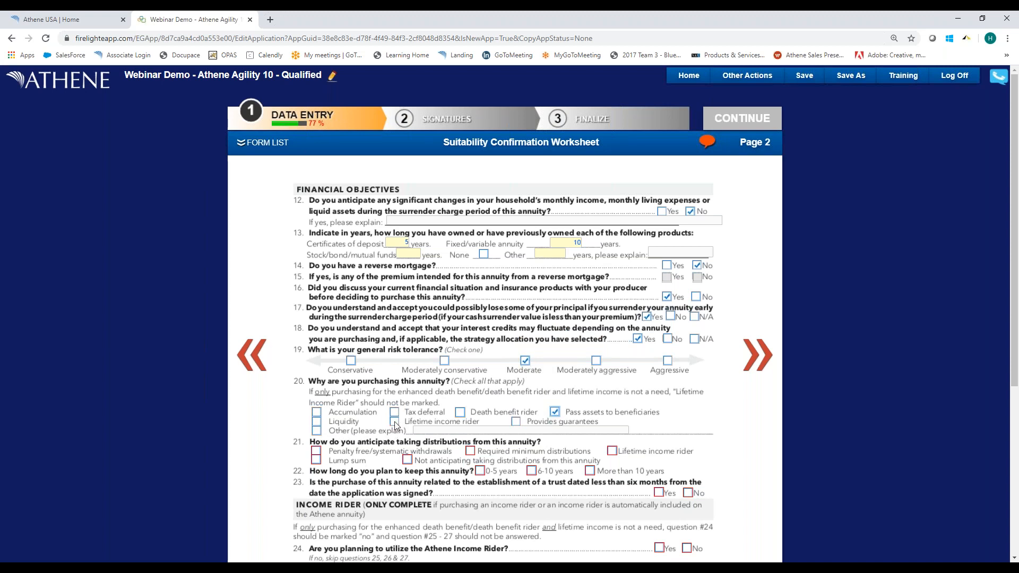
{"action": "scroll", "coordinate": [395, 425], "scroll_direction": "down", "scroll_amount": 2}
{"action": "left_click", "coordinate": [395, 316]}
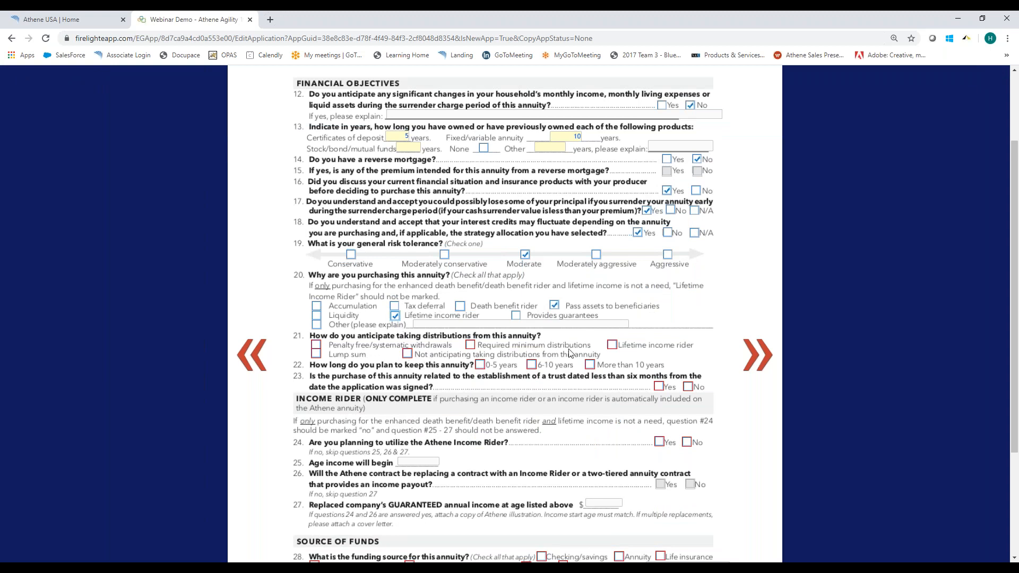
Mark Lifetime income rider for distributions and More than 10 years for keeping the annuity, and answer No to the trust question.
{"action": "left_click", "coordinate": [612, 346]}
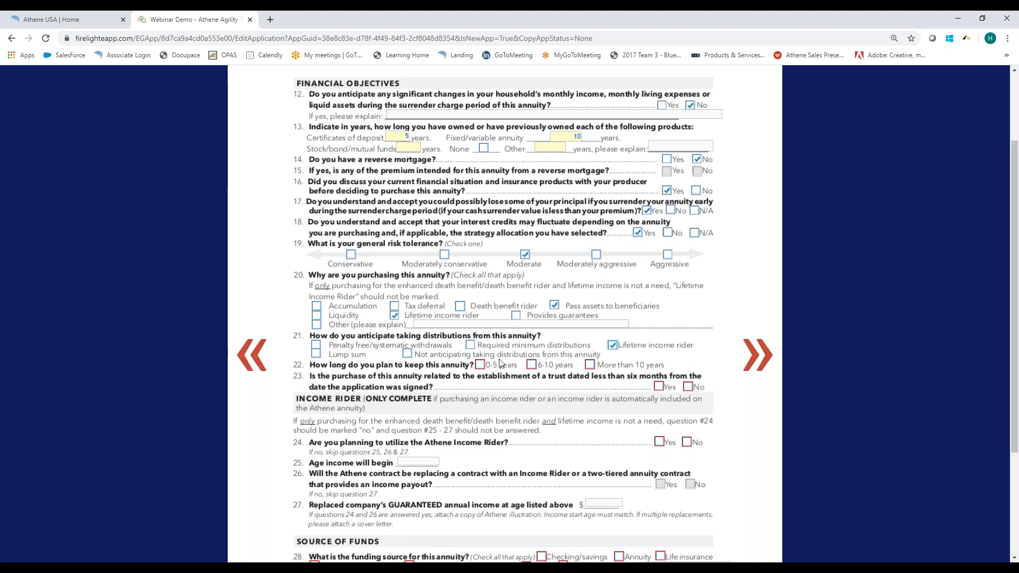
{"action": "left_click", "coordinate": [613, 346]}
{"action": "left_click", "coordinate": [613, 345]}
{"action": "left_click", "coordinate": [589, 365]}
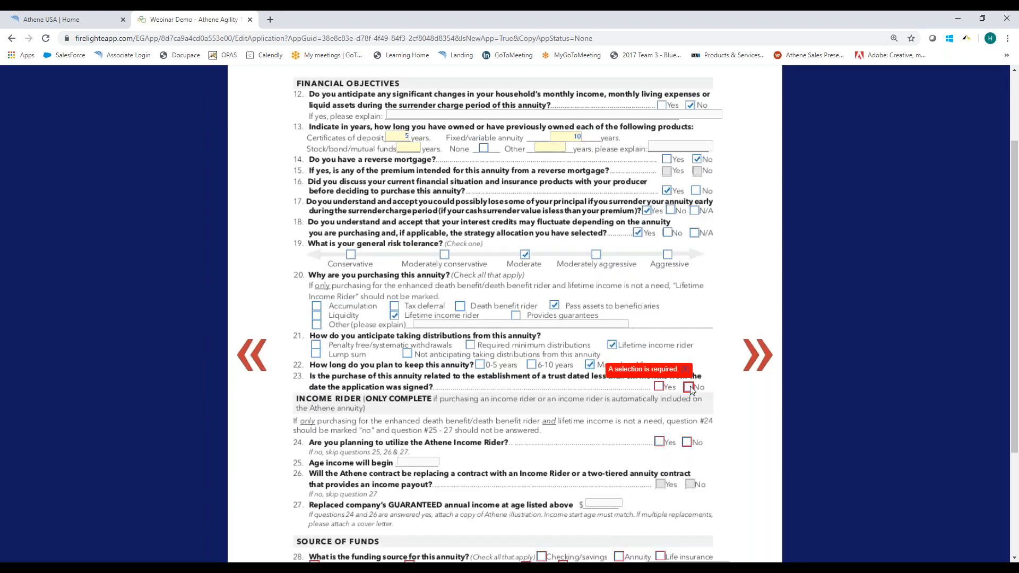
{"action": "left_click", "coordinate": [690, 387]}
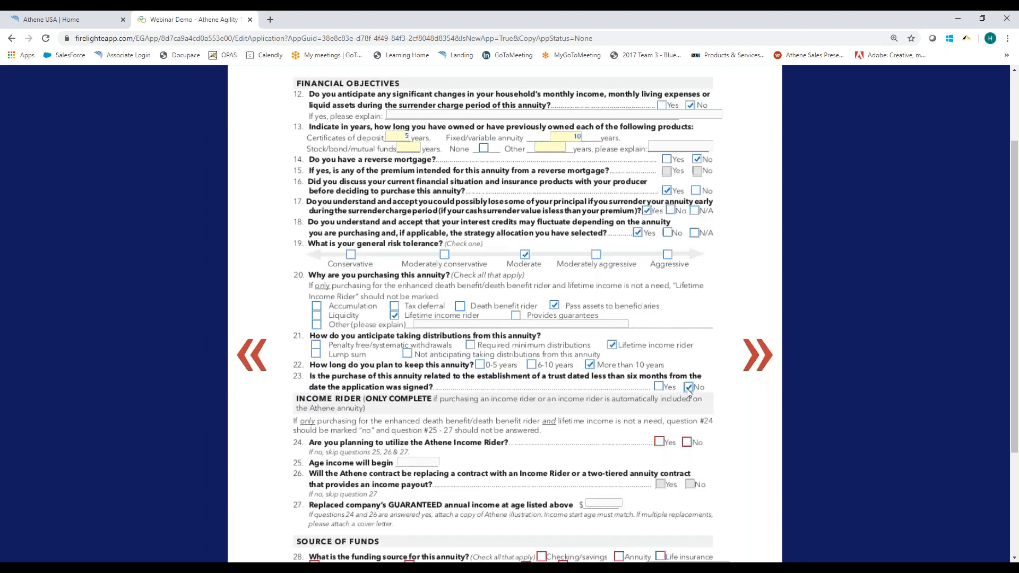
Answer Yes to utilizing the Athene Income Rider, set the income start age to 81, and answer No to question 26.
{"action": "left_click", "coordinate": [659, 442]}
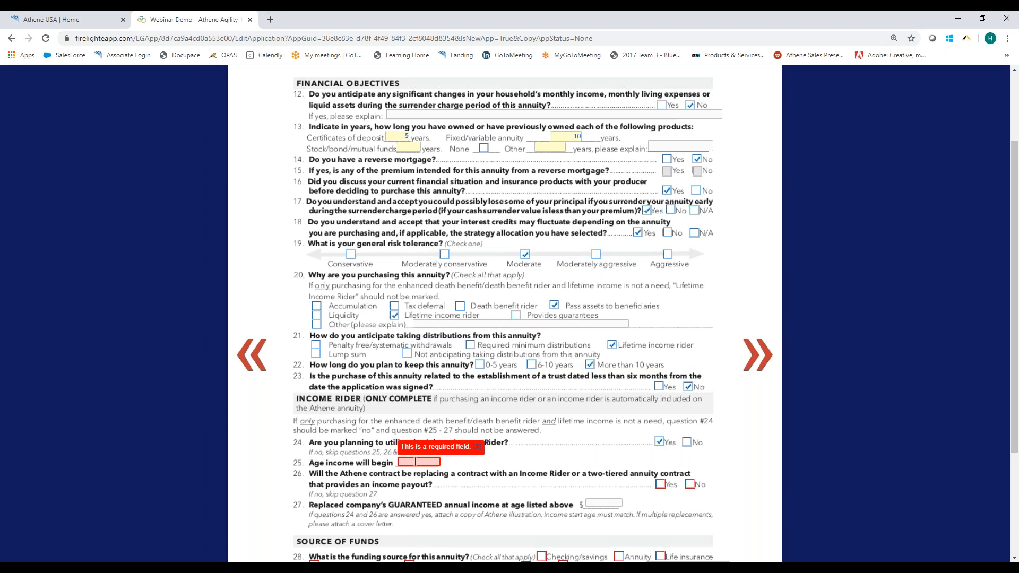
{"action": "left_click", "coordinate": [415, 462]}
{"action": "type", "text": "78"}
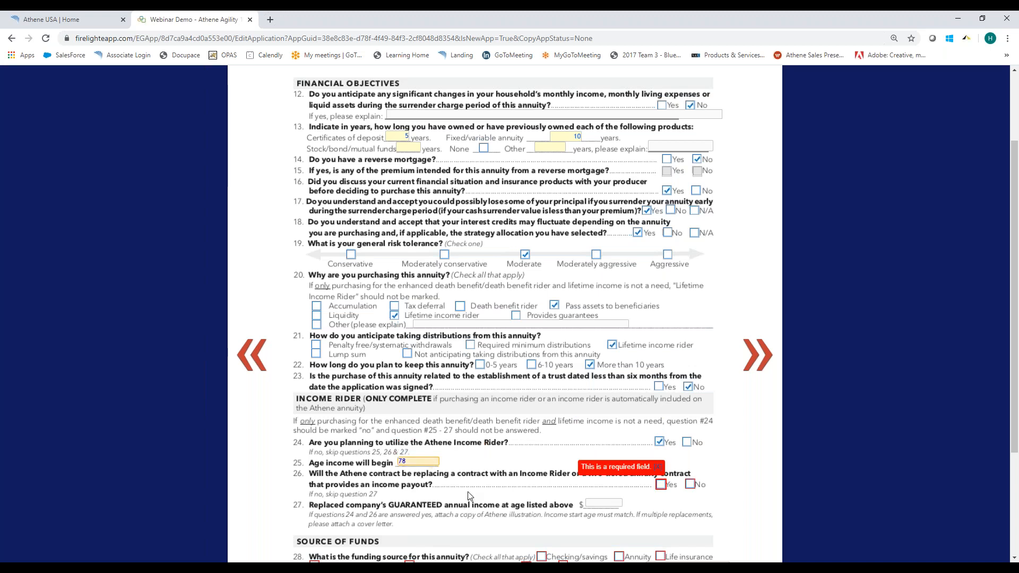
{"action": "left_click_drag", "start_coordinate": [416, 462], "coordinate": [356, 459]}
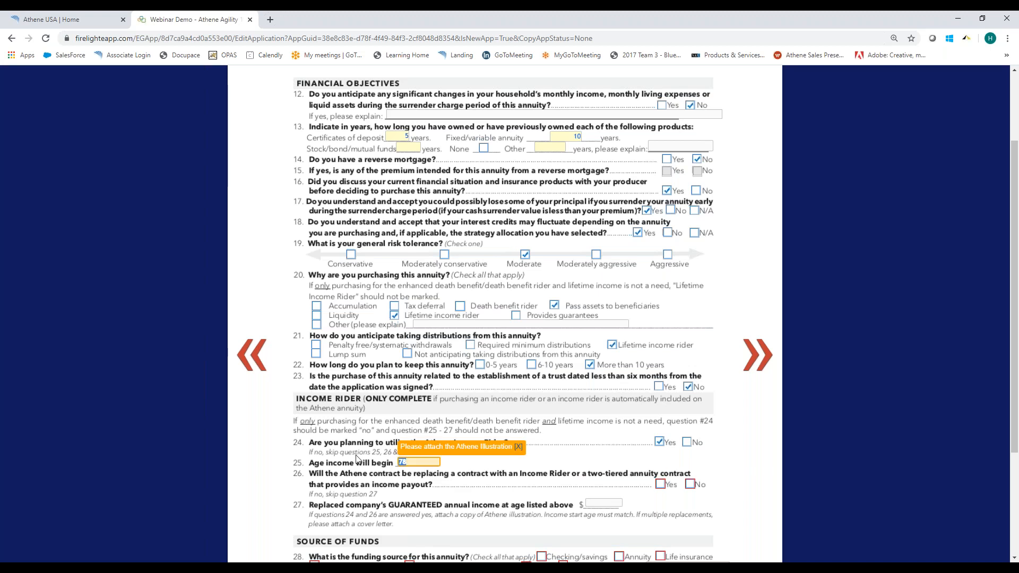
{"action": "key", "text": "Tab"}
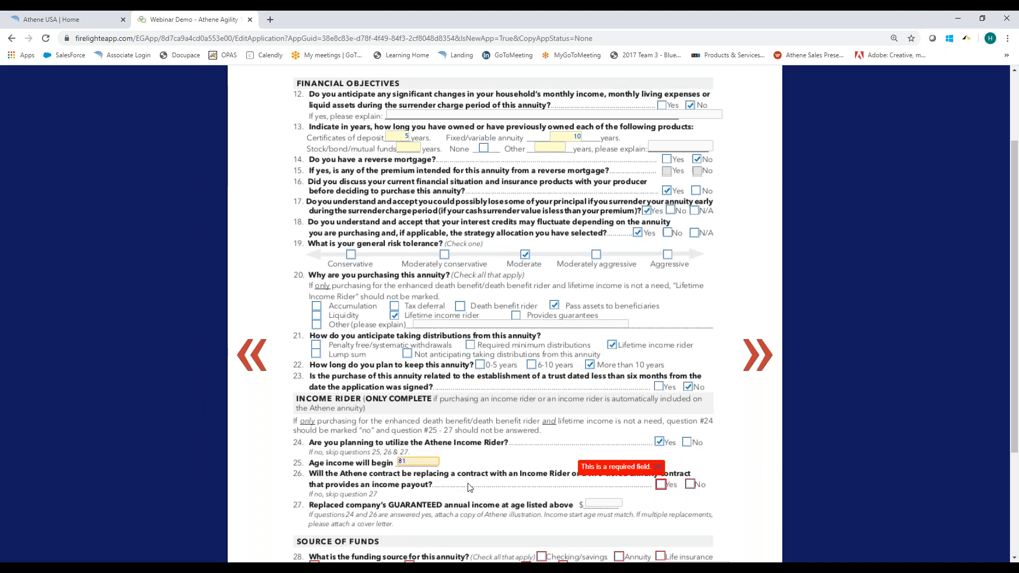
{"action": "left_click", "coordinate": [690, 485]}
Mark Annuity as the funding source and answer No to penalties associated with it.
{"action": "scroll", "coordinate": [664, 480], "scroll_direction": "down", "scroll_amount": 3}
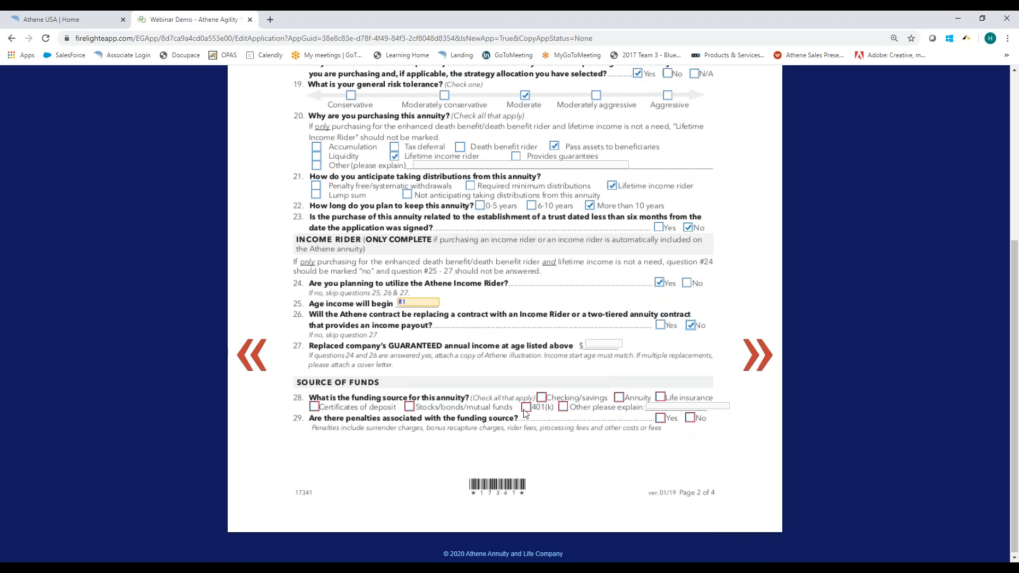
{"action": "left_click", "coordinate": [619, 398]}
{"action": "left_click", "coordinate": [691, 418]}
On worksheet page 3, enter placeholder text "asdklfj" for producer's confirmation question A and "asdlkfj" for question B.
{"action": "left_click", "coordinate": [759, 366]}
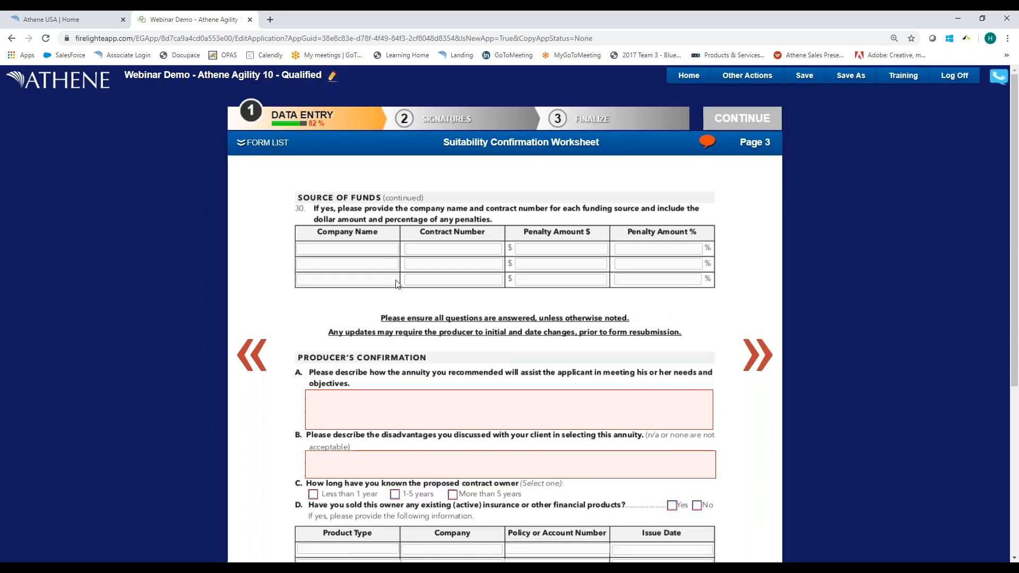
{"action": "left_click", "coordinate": [352, 404]}
{"action": "type", "text": "asdkifj"}
{"action": "left_click", "coordinate": [374, 459]}
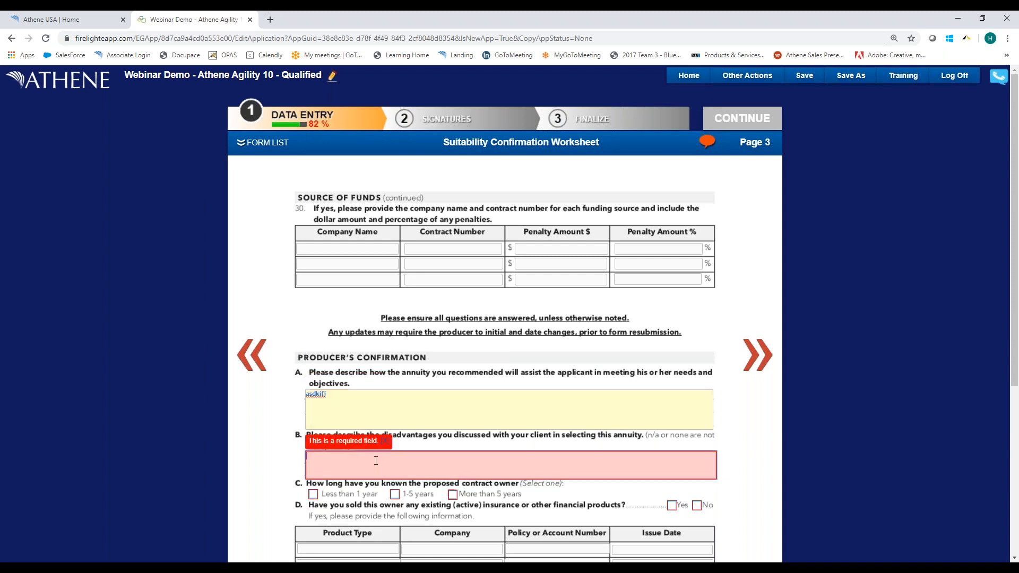
{"action": "type", "text": "asdlkfj"}
{"action": "scroll", "coordinate": [382, 424], "scroll_direction": "down", "scroll_amount": 3}
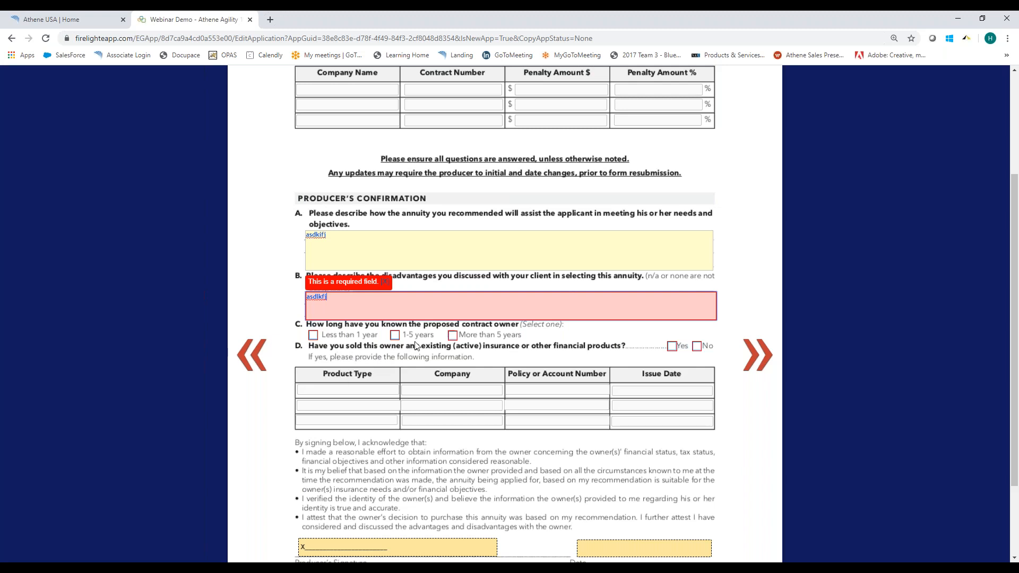
Mark 1-5 years for knowing the proposed owner and answer No to having sold them existing insurance or financial products.
{"action": "left_click", "coordinate": [396, 336]}
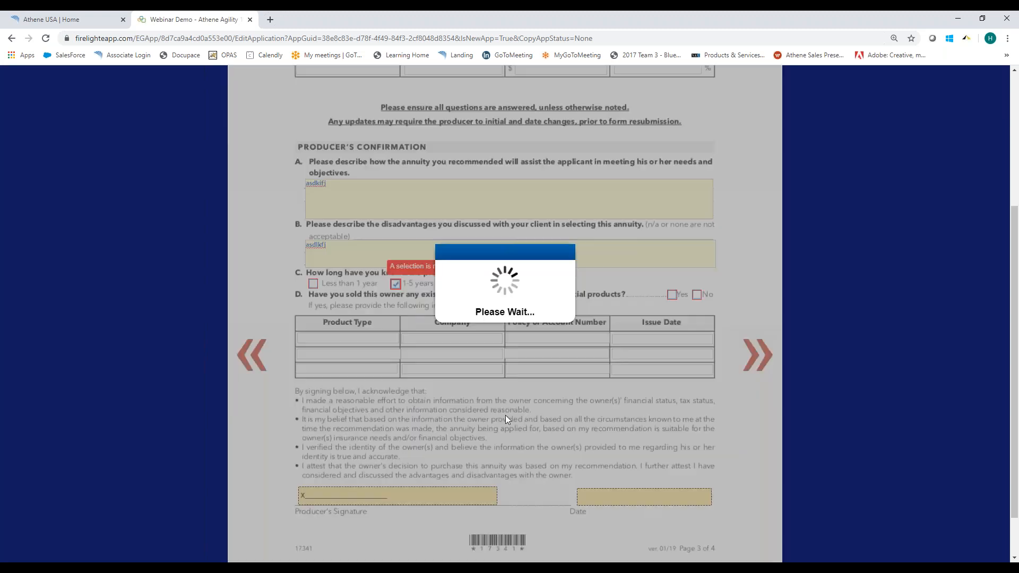
{"action": "scroll", "coordinate": [505, 414], "scroll_direction": "down", "scroll_amount": 2}
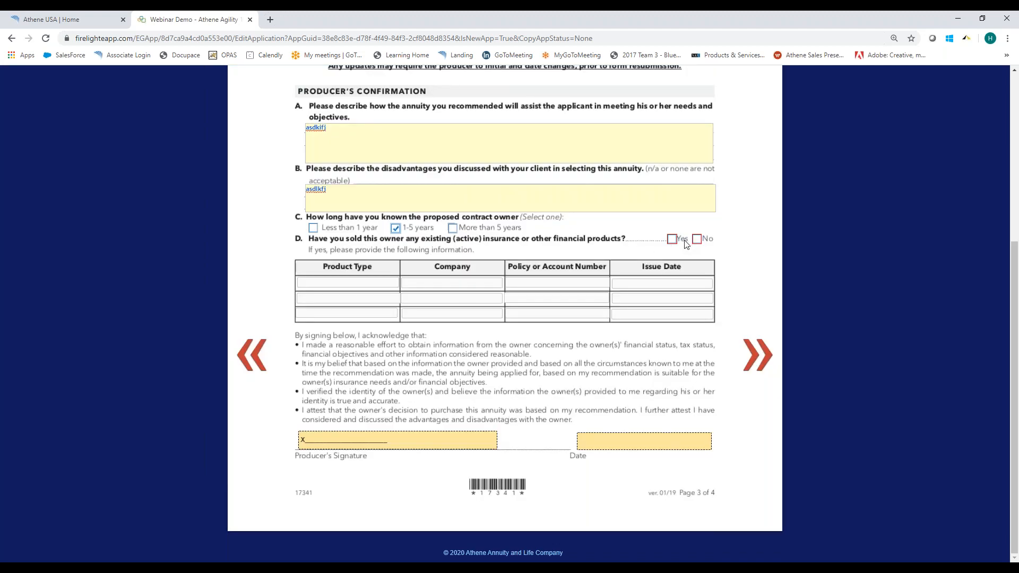
{"action": "left_click", "coordinate": [697, 239]}
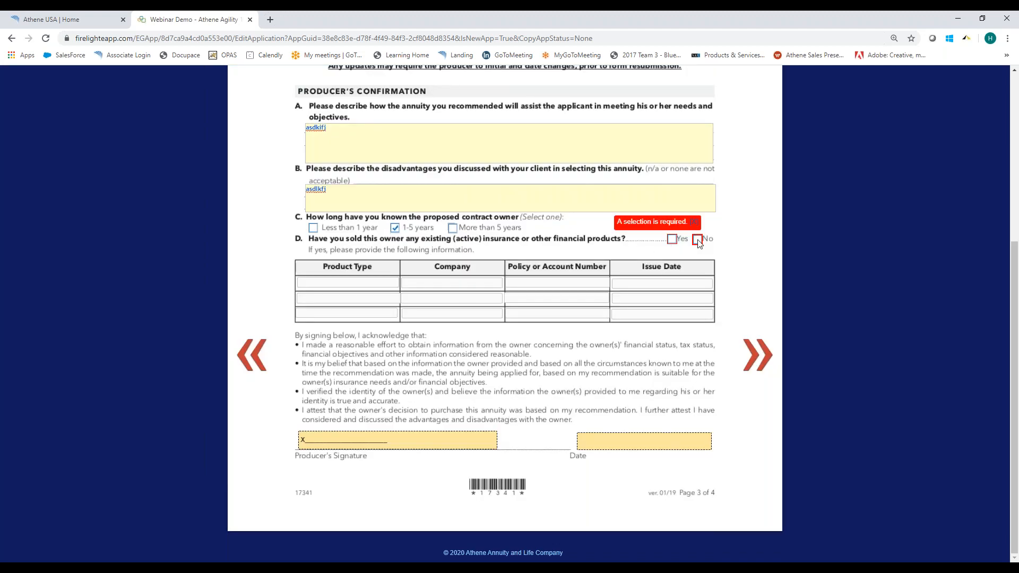
Return to page 1 of the Suitability Confirmation Worksheet and answer Yes to having emergency funds for at least 3 months.
{"action": "scroll", "coordinate": [566, 273], "scroll_direction": "up", "scroll_amount": 5}
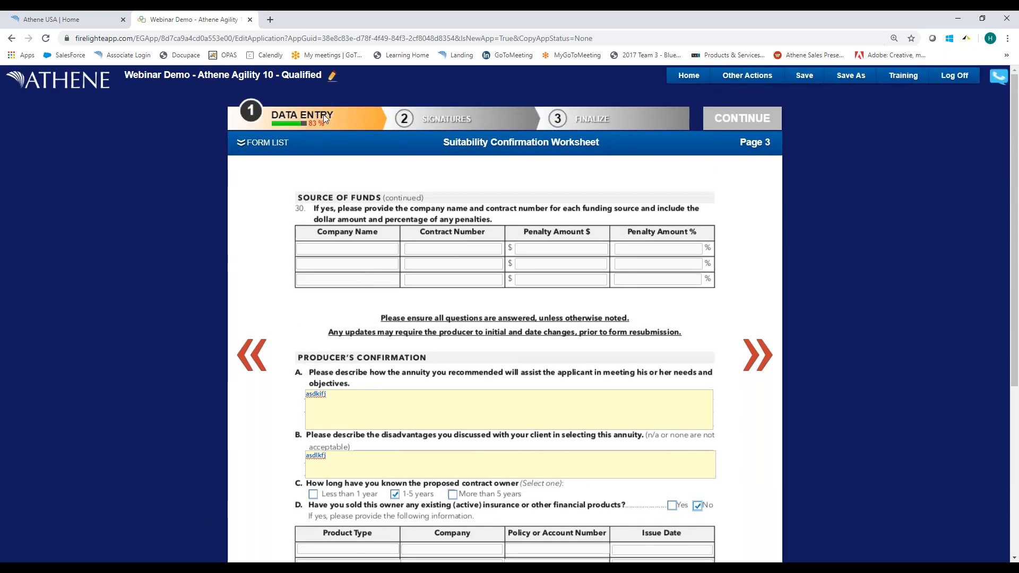
{"action": "left_click", "coordinate": [255, 143]}
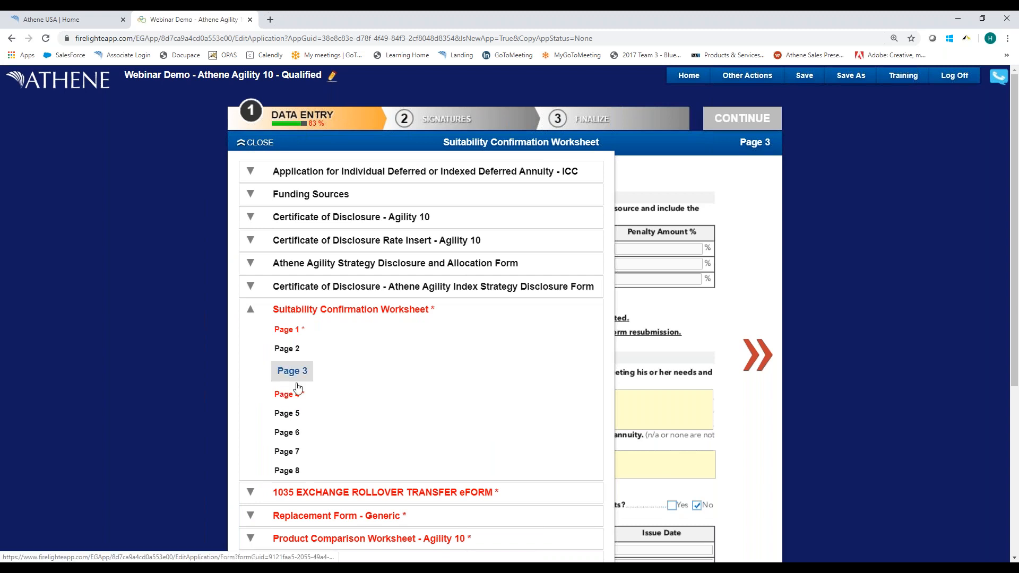
{"action": "left_click", "coordinate": [285, 330]}
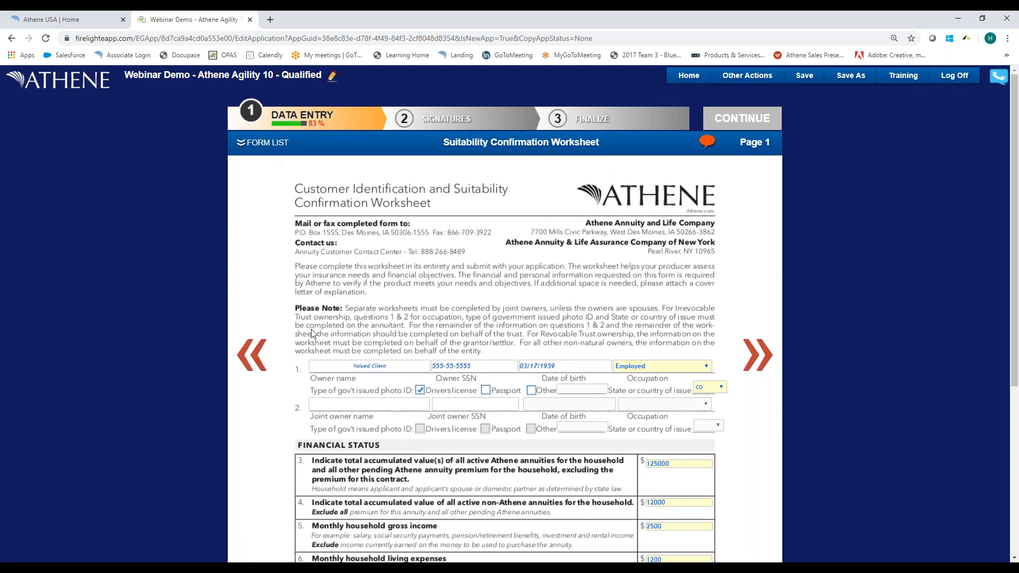
{"action": "scroll", "coordinate": [433, 324], "scroll_direction": "down", "scroll_amount": 4}
{"action": "scroll", "coordinate": [491, 344], "scroll_direction": "down", "scroll_amount": 3}
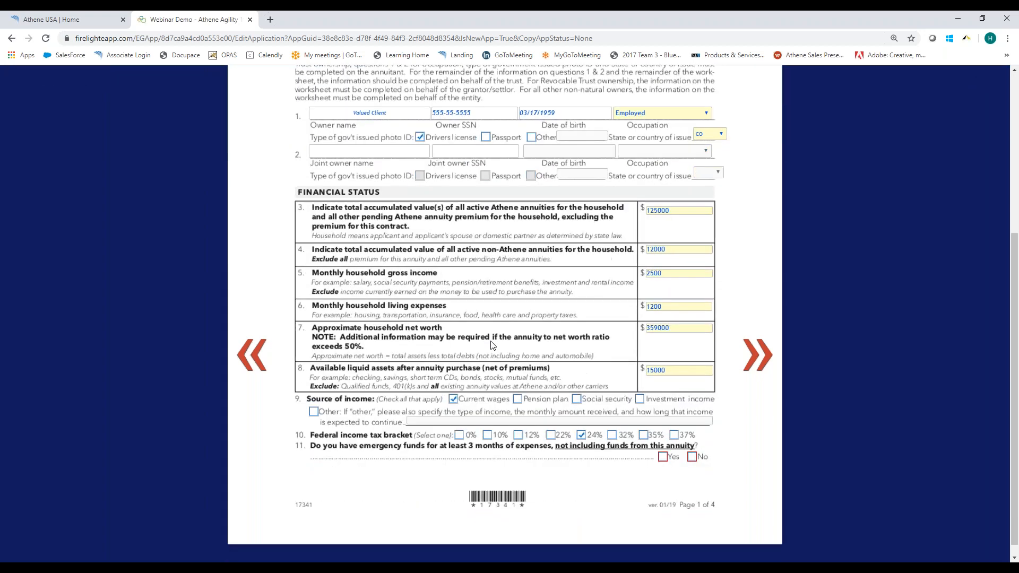
{"action": "scroll", "coordinate": [491, 344], "scroll_direction": "up", "scroll_amount": 5}
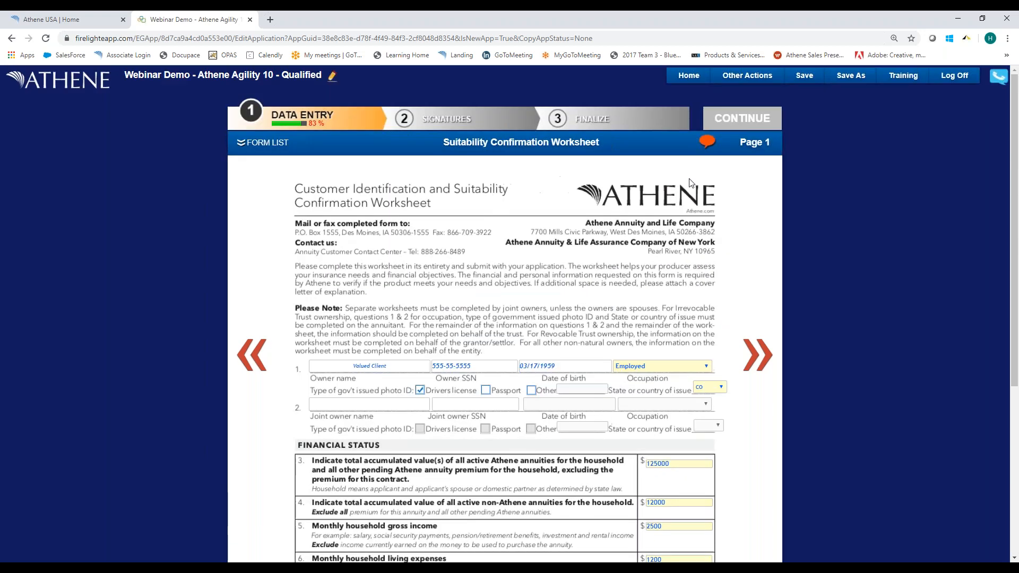
{"action": "left_click", "coordinate": [706, 142]}
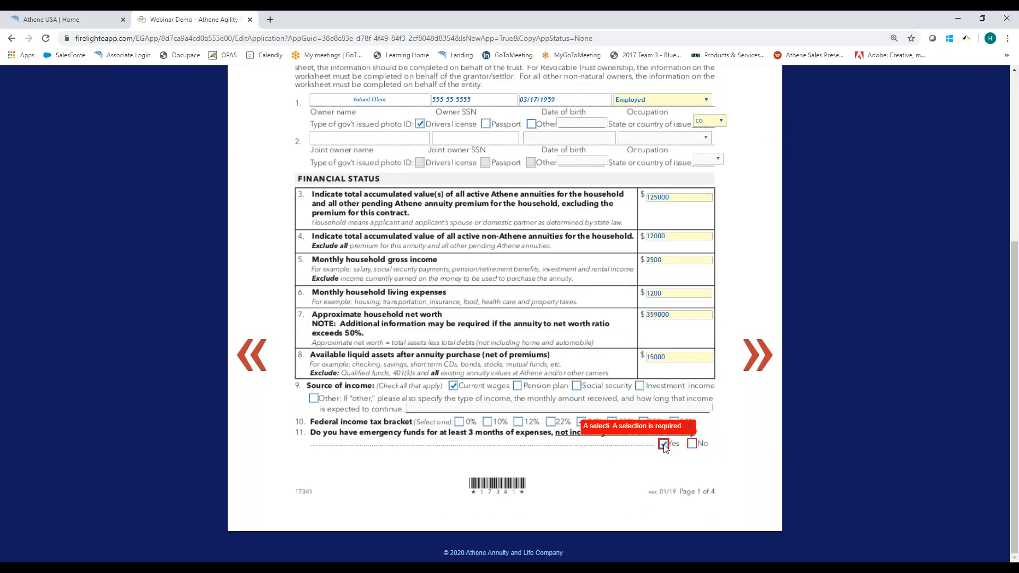
{"action": "left_click", "coordinate": [663, 444]}
Open worksheet page 4 and enter "asdf" for both owner's confirmation questions A and B.
{"action": "scroll", "coordinate": [610, 295], "scroll_direction": "up", "scroll_amount": 5}
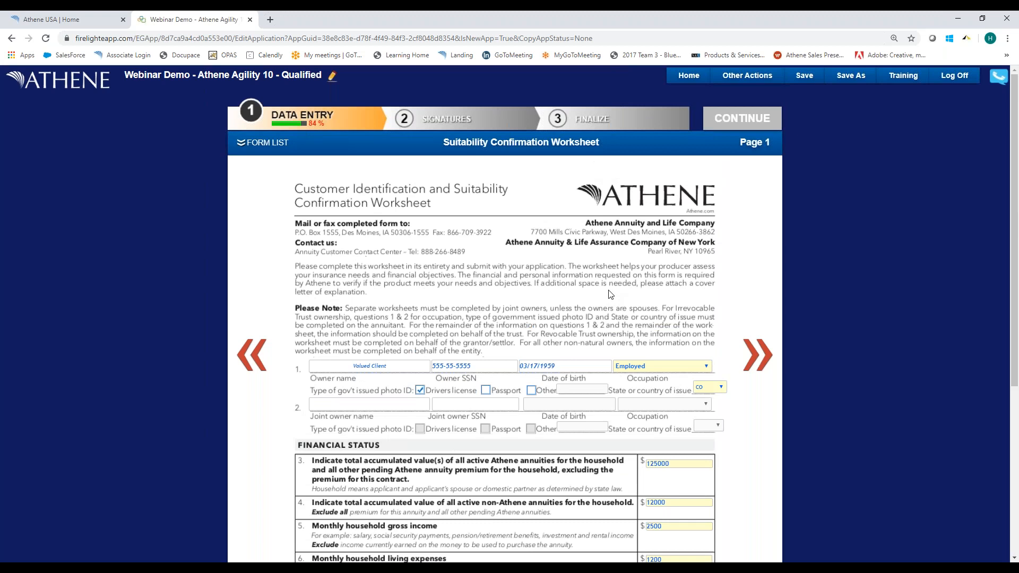
{"action": "left_click", "coordinate": [241, 143]}
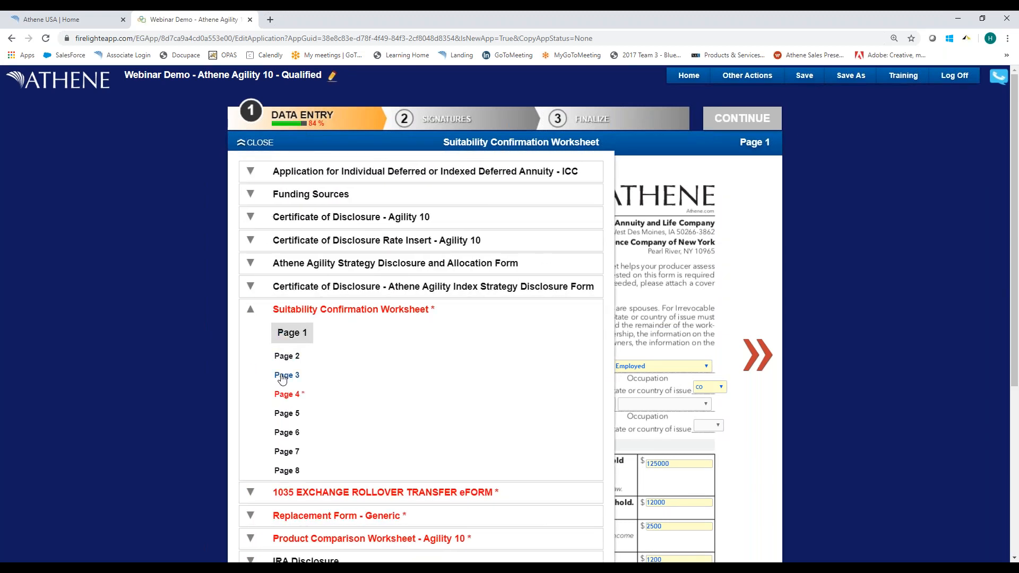
{"action": "left_click", "coordinate": [284, 395]}
{"action": "left_click", "coordinate": [362, 267]}
{"action": "type", "text": "asdf"}
{"action": "key", "text": "Tab"}
{"action": "type", "text": "asd"}
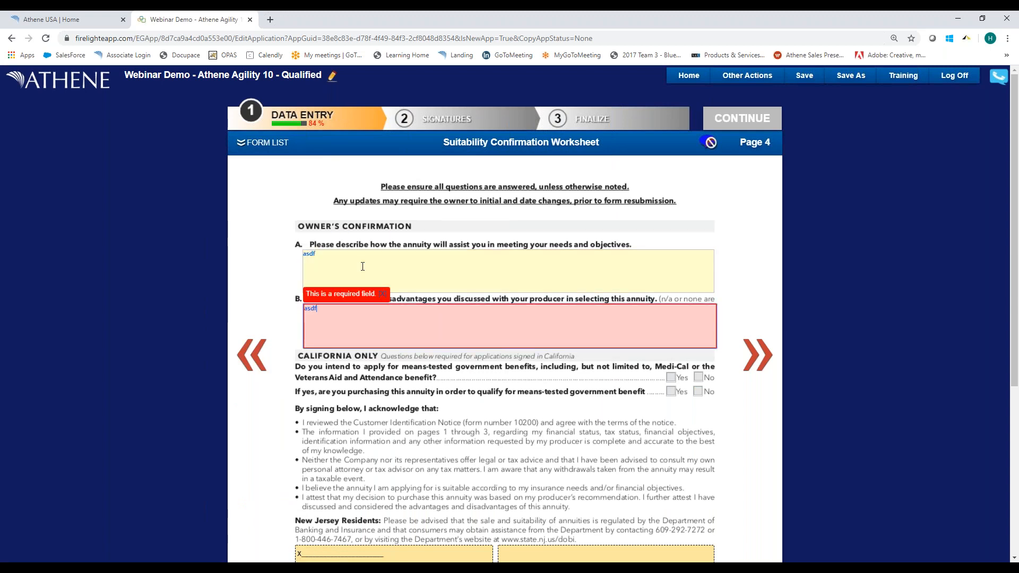
{"action": "key", "text": "Tab"}
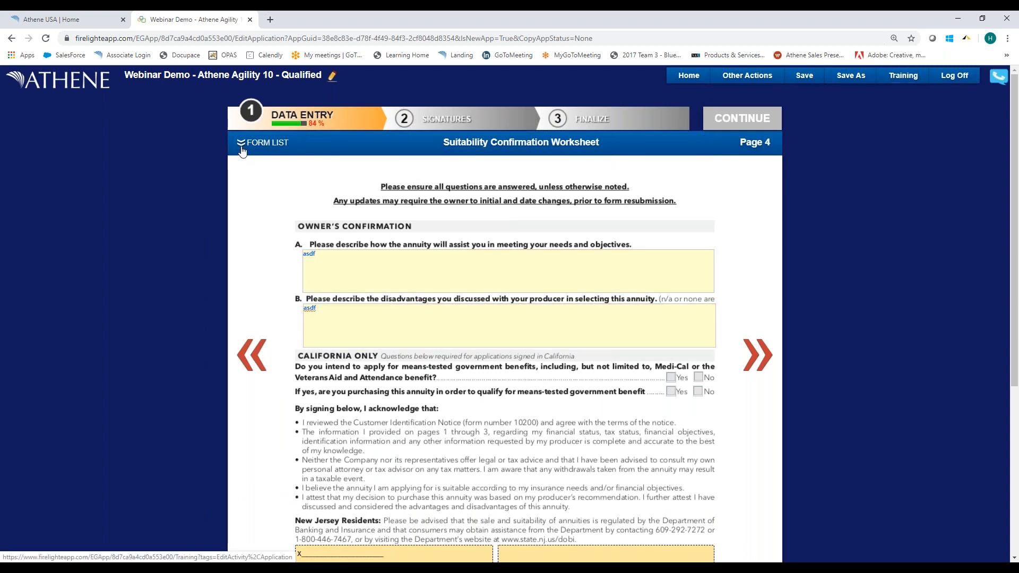
Open the 1035 Exchange Rollover Transfer eForm and enter the surrendering company's street address.
{"action": "left_click", "coordinate": [241, 147]}
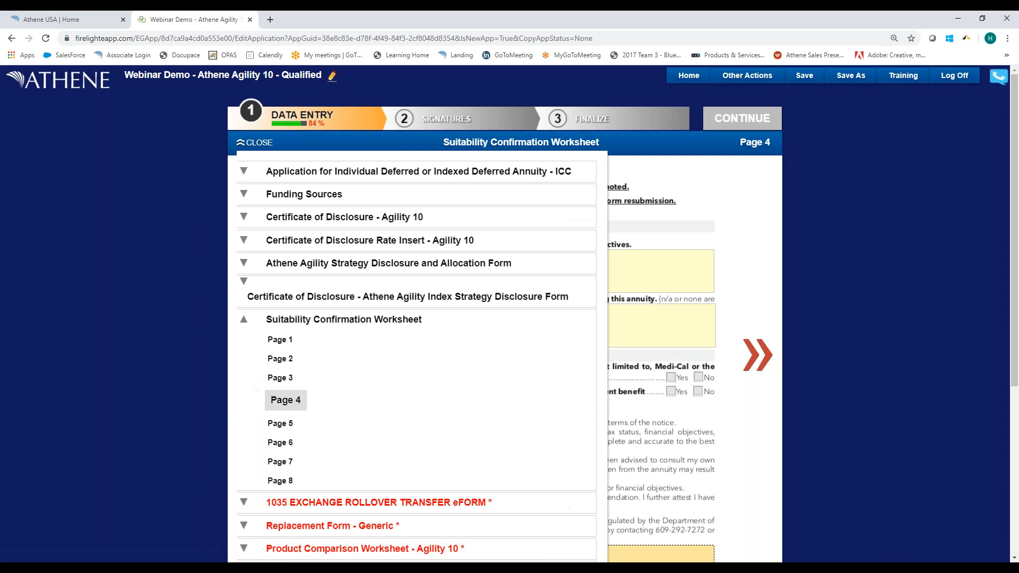
{"action": "left_click", "coordinate": [252, 312]}
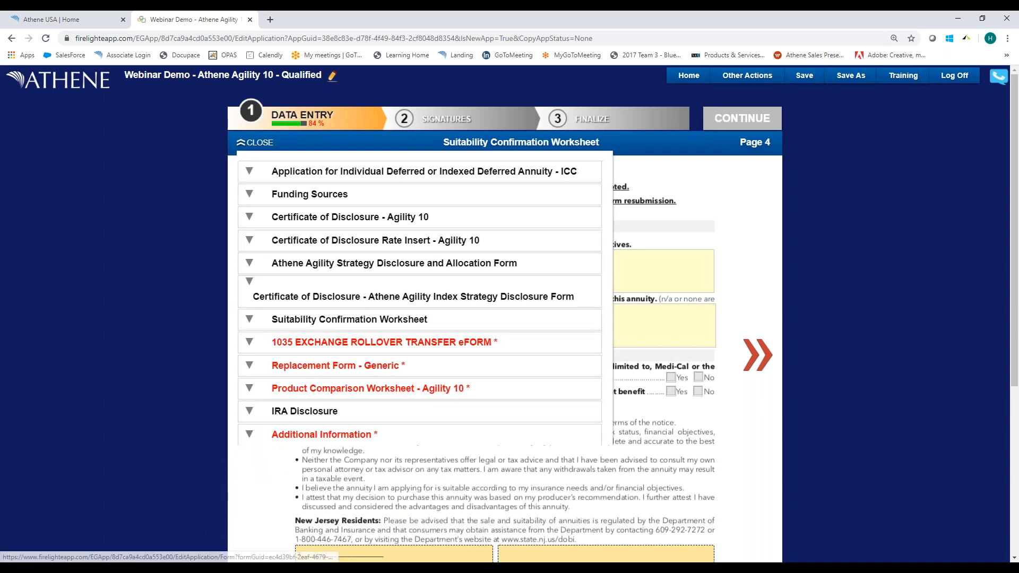
{"action": "left_click", "coordinate": [328, 342]}
{"action": "scroll", "coordinate": [323, 305], "scroll_direction": "down", "scroll_amount": 2}
{"action": "left_click", "coordinate": [317, 296]}
{"action": "type", "text": "928374"}
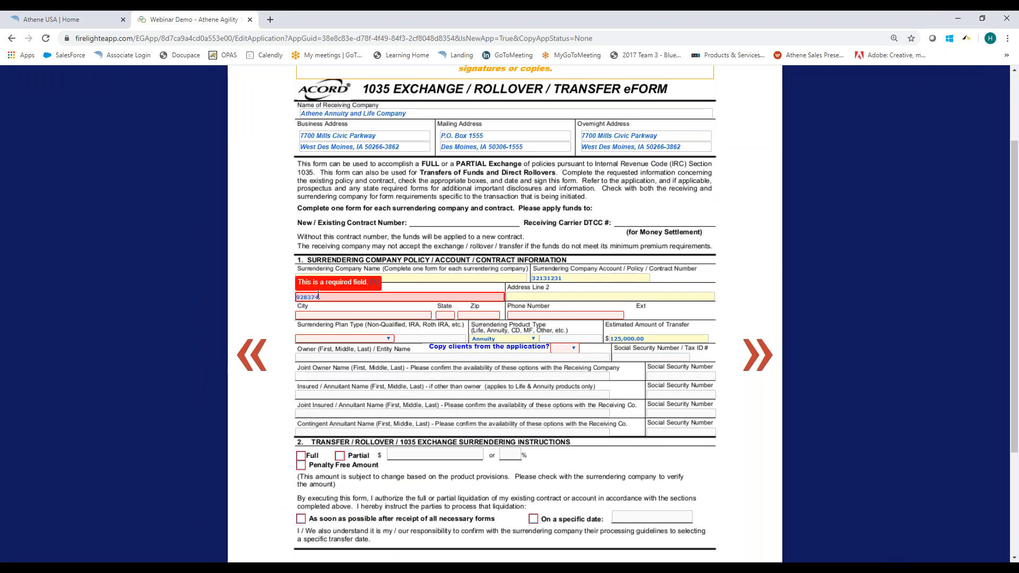
{"action": "type", "text": " alskdfj"}
{"action": "key", "text": "Tab"}
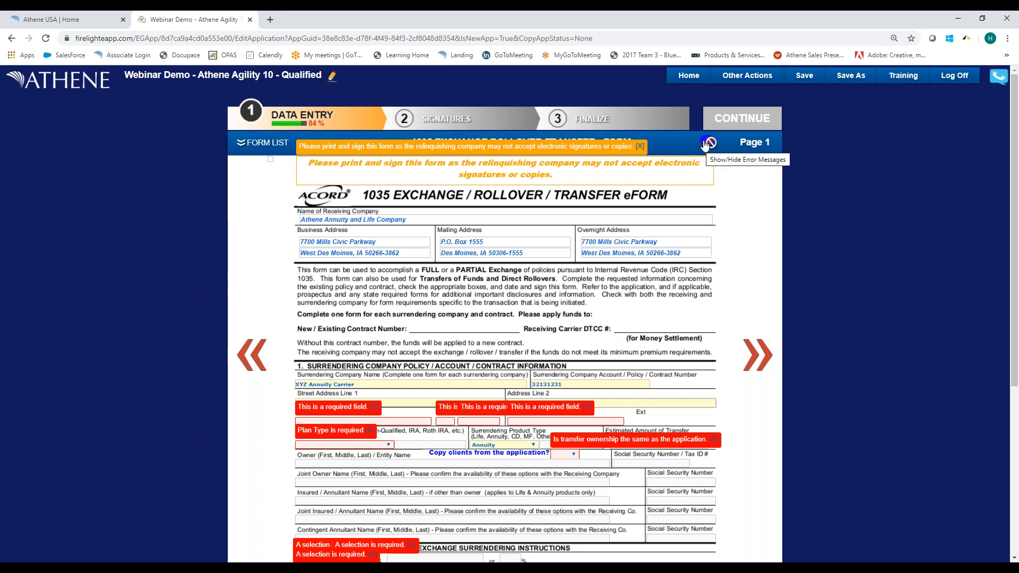
Fill in the surrendering company's city, state, ZIP code and phone number on the transfer eForm.
{"action": "left_click", "coordinate": [300, 422]}
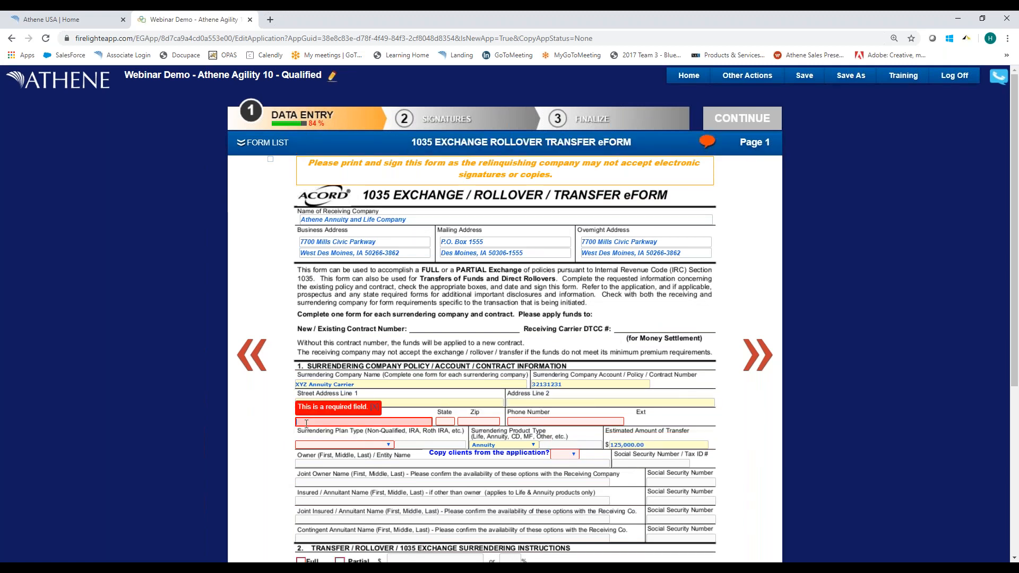
{"action": "type", "text": "WDSM"}
{"action": "key", "text": "Tab"}
{"action": "type", "text": "IA"}
{"action": "key", "text": "Tab"}
{"action": "type", "text": "502"}
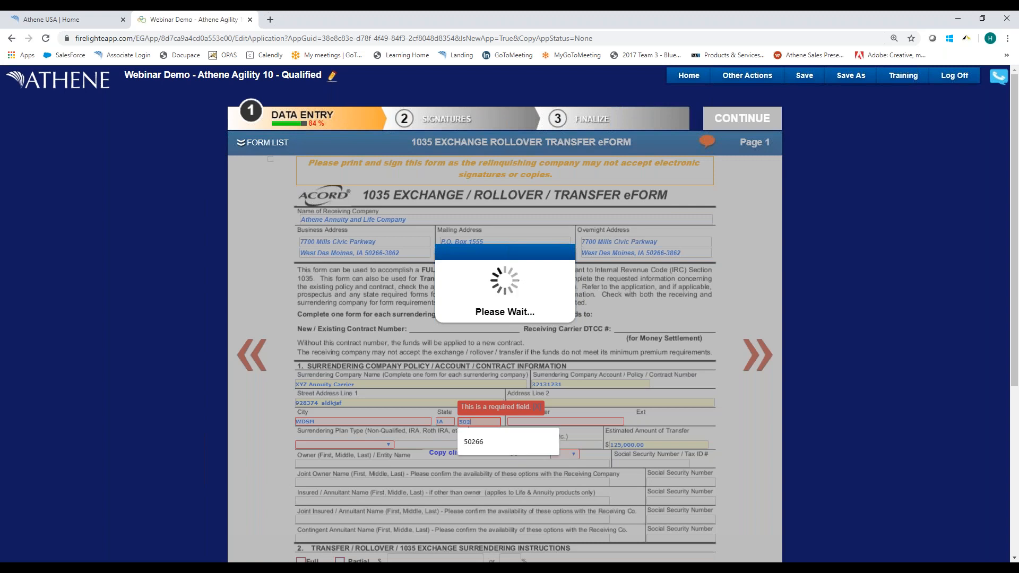
{"action": "type", "text": "66"}
{"action": "key", "text": "Tab"}
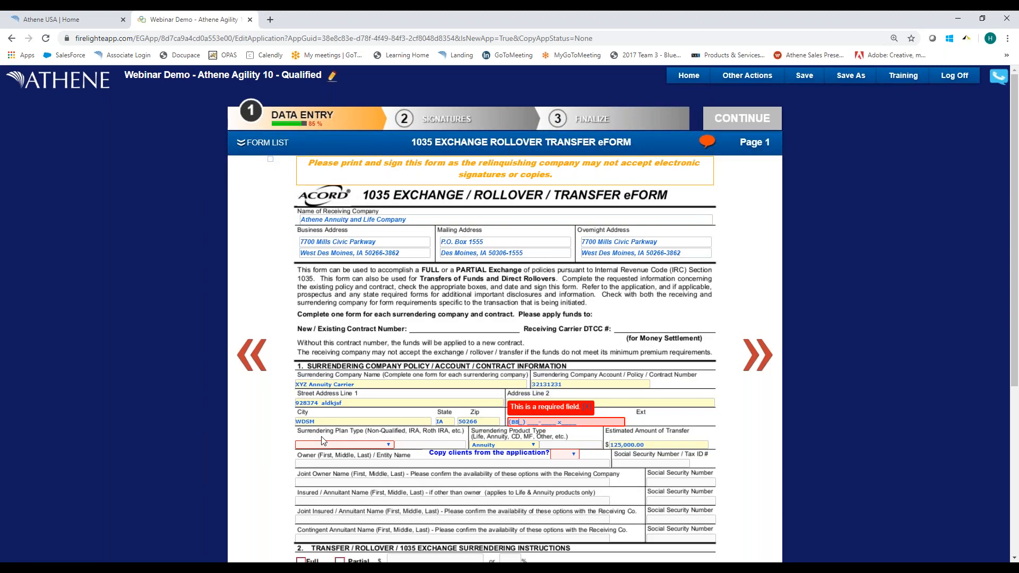
{"action": "key", "text": "Tab"}
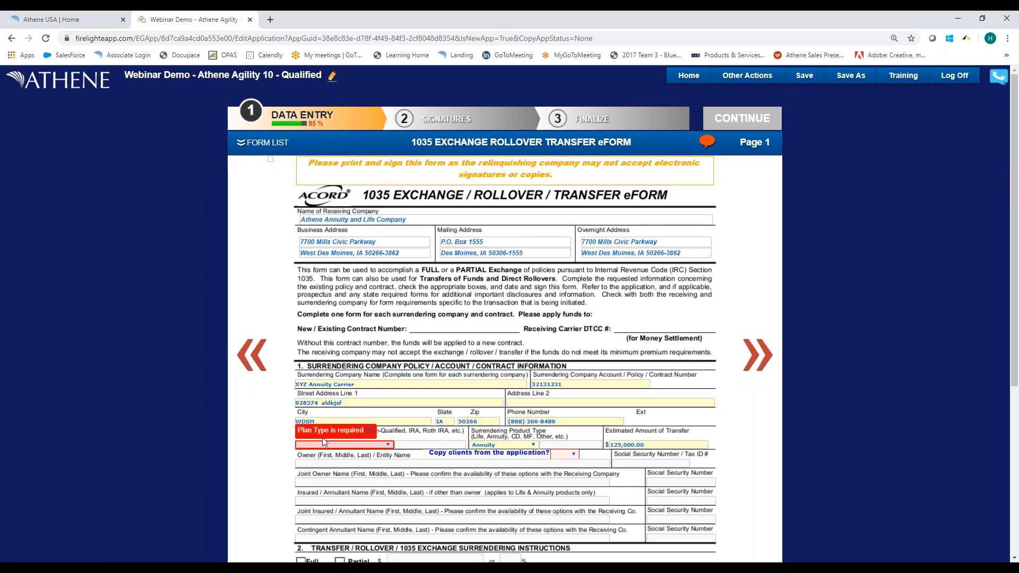
Set the surrendering plan type to Traditional IRA and choose Yes for copying the clients from the application.
{"action": "left_click", "coordinate": [362, 444]}
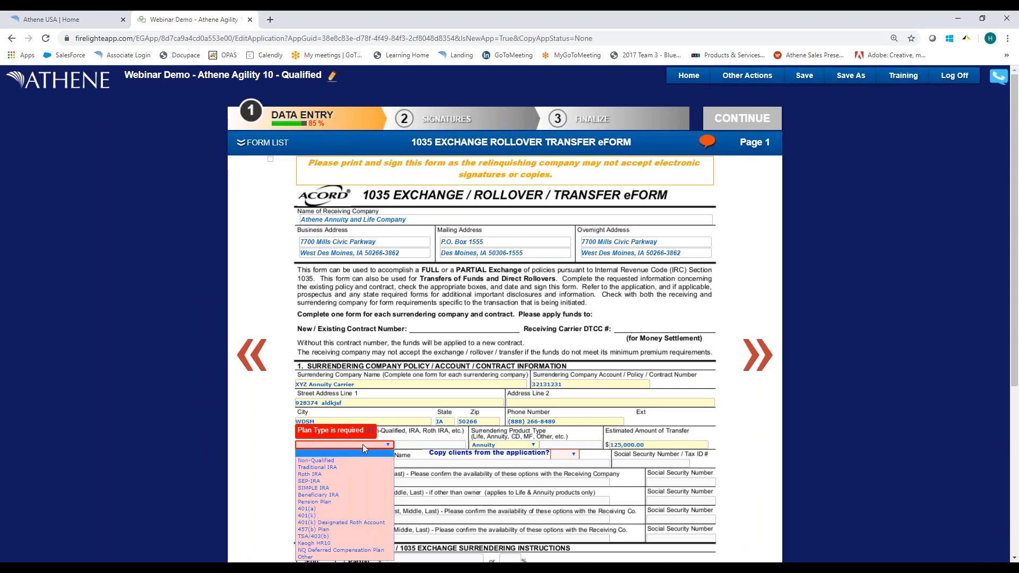
{"action": "left_click", "coordinate": [333, 466]}
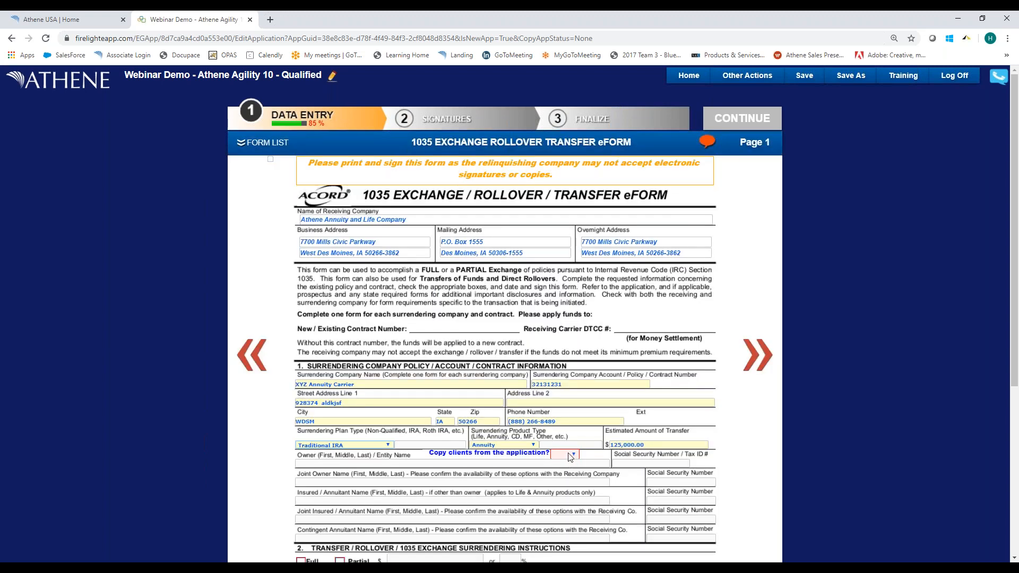
{"action": "left_click", "coordinate": [570, 458]}
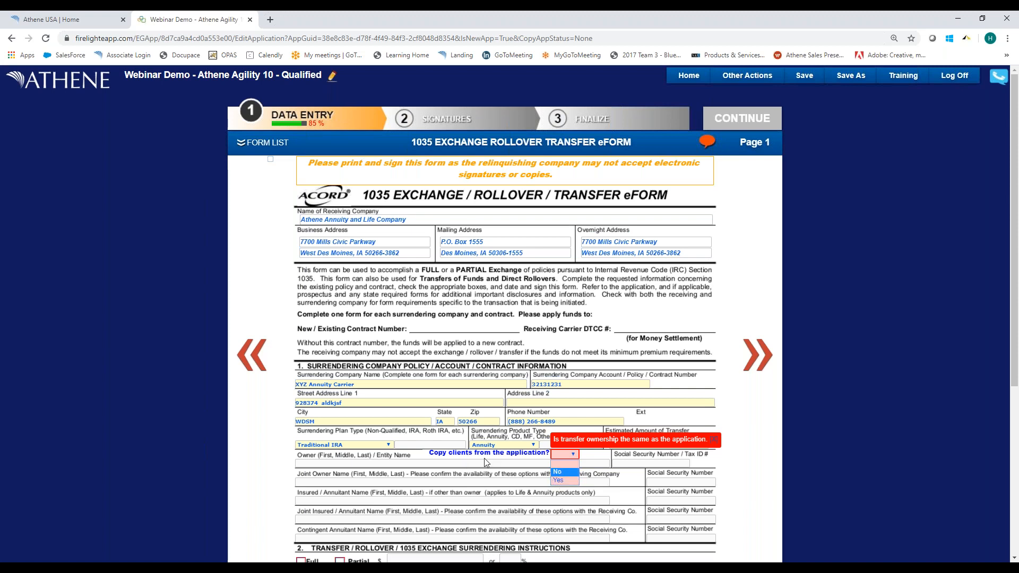
{"action": "left_click", "coordinate": [563, 480]}
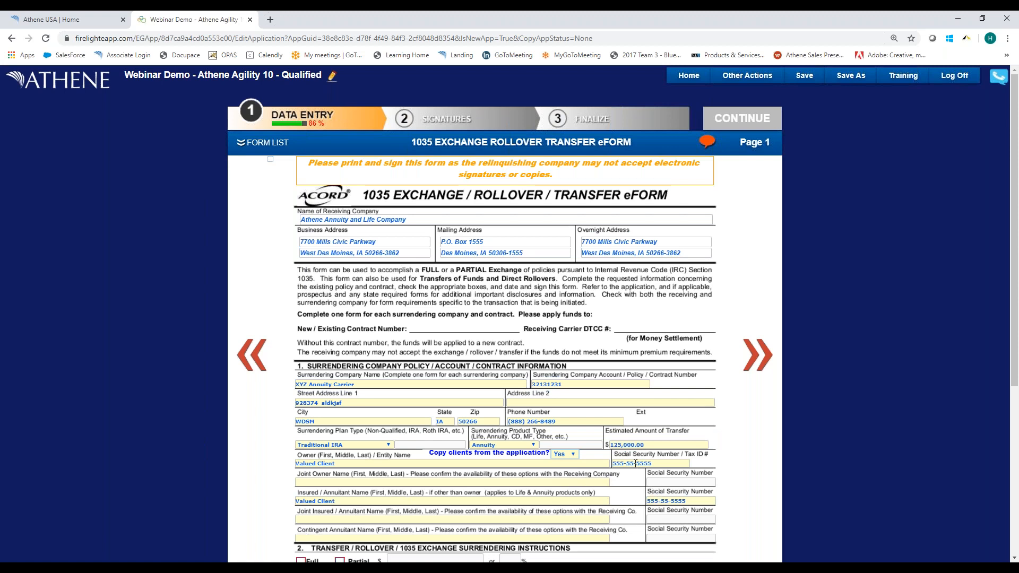
In the surrendering instructions, select a Full transfer and liquidation as soon as possible after receipt of all necessary forms.
{"action": "scroll", "coordinate": [400, 481], "scroll_direction": "down", "scroll_amount": 1}
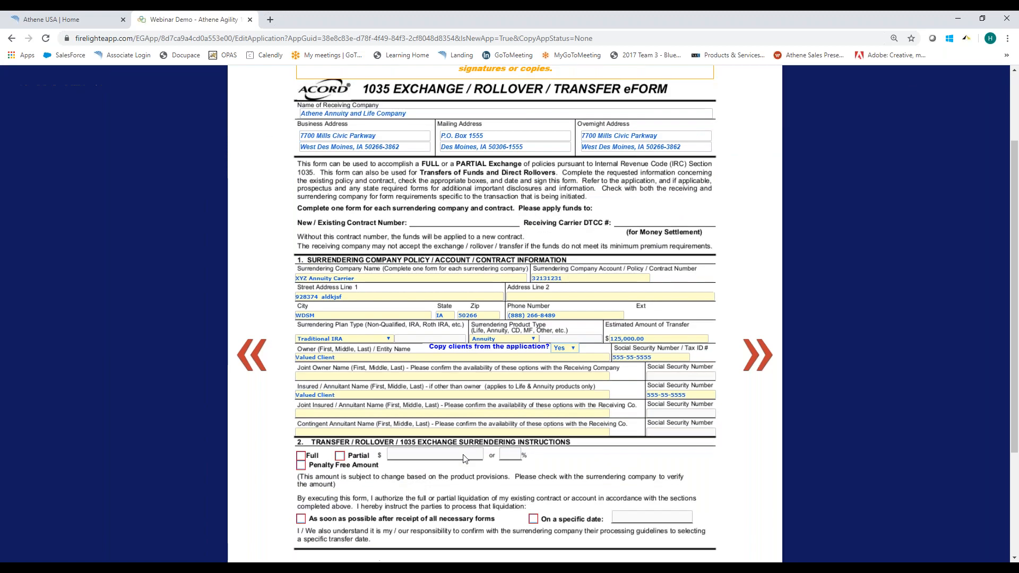
{"action": "scroll", "coordinate": [370, 461], "scroll_direction": "down", "scroll_amount": 2}
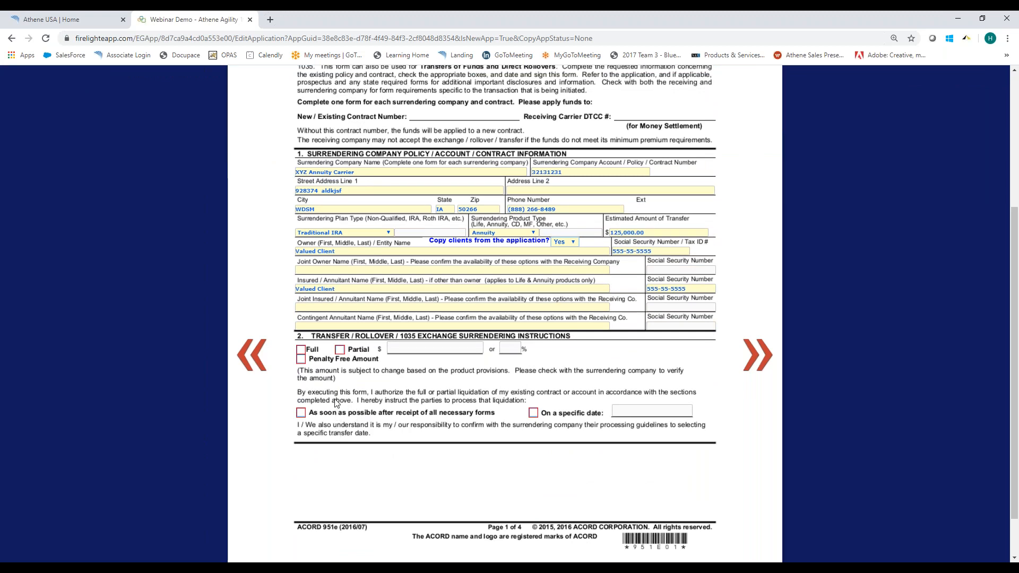
{"action": "left_click", "coordinate": [301, 351]}
{"action": "left_click", "coordinate": [300, 413]}
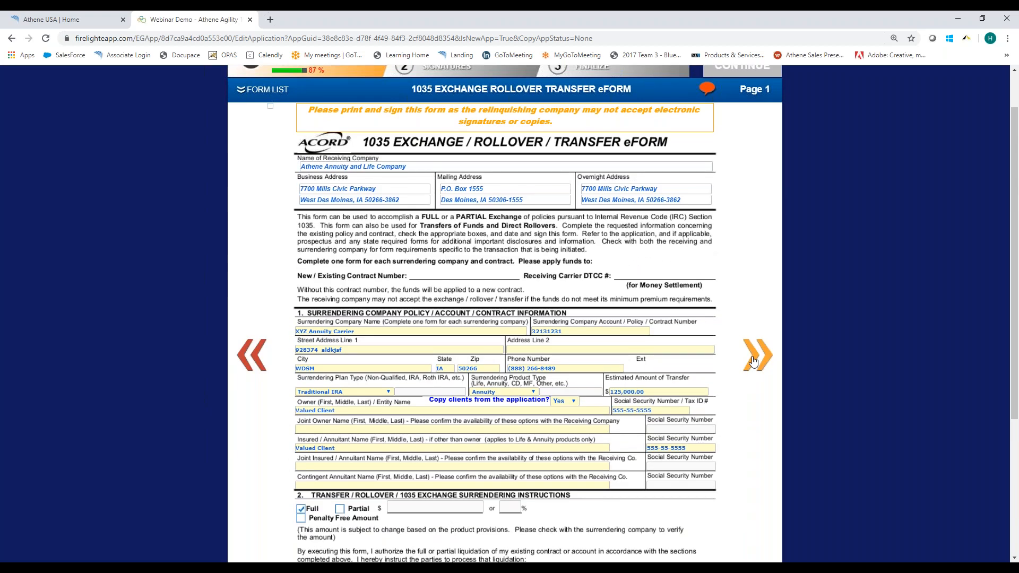
Advance past the disclosures to page 3 of the 1035 Exchange Rollover Transfer eForm.
{"action": "left_click", "coordinate": [740, 371]}
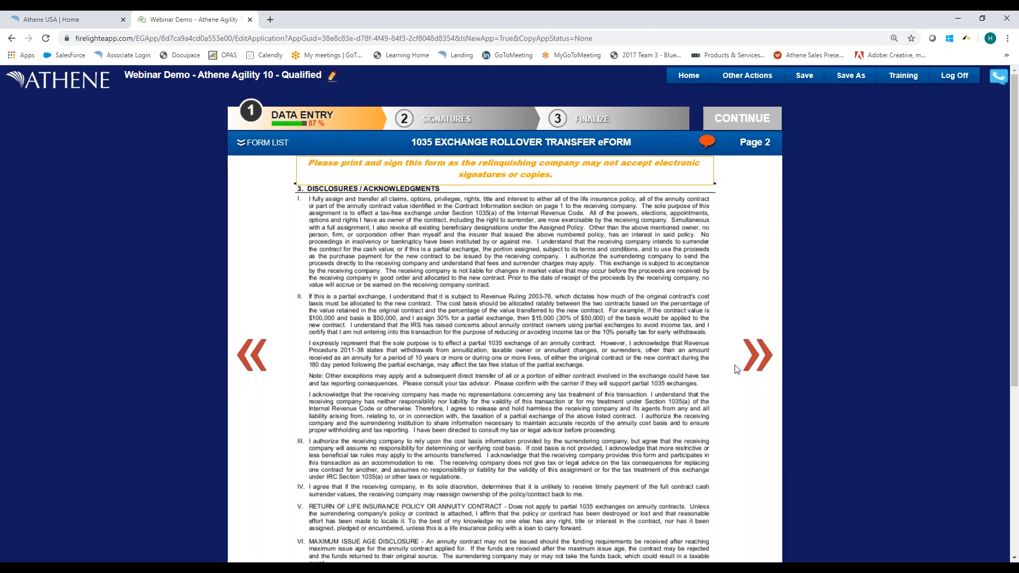
{"action": "scroll", "coordinate": [751, 373], "scroll_direction": "down", "scroll_amount": 5}
{"action": "left_click", "coordinate": [757, 373]}
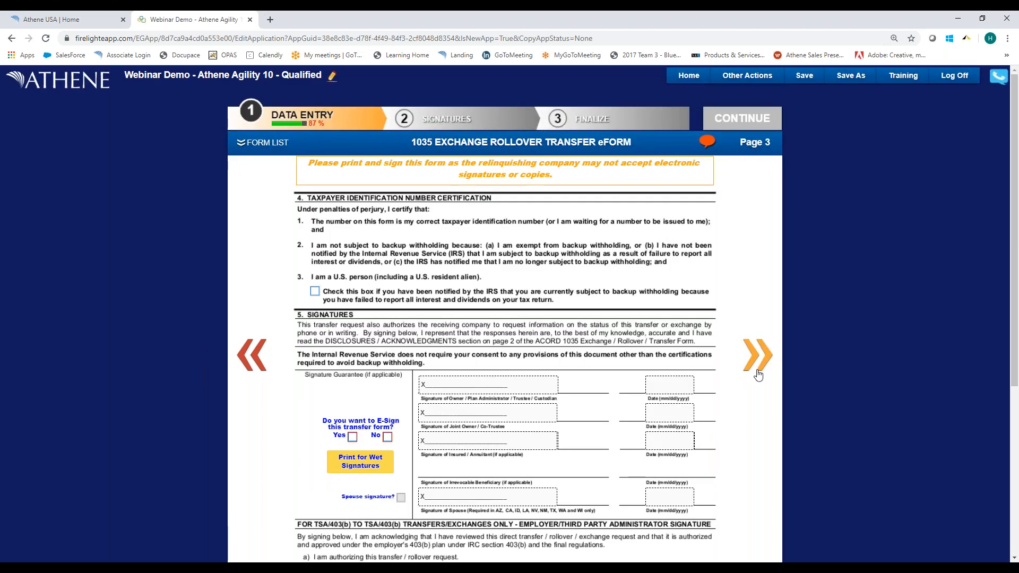
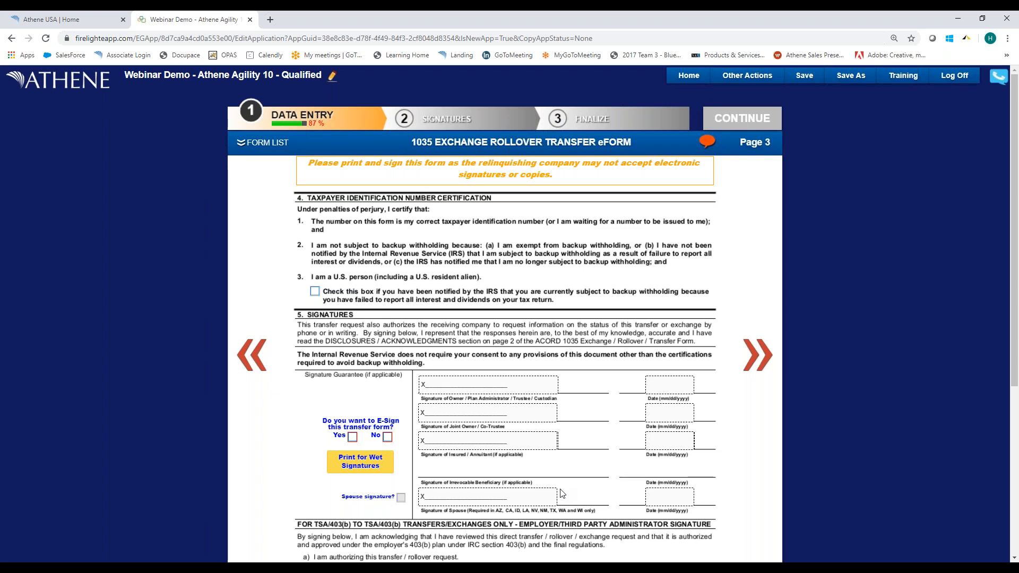
Answer No to e-signing the transfer form and advance to page 4 of the 1035 Exchange Rollover Transfer eForm.
{"action": "scroll", "coordinate": [596, 508], "scroll_direction": "down", "scroll_amount": 3}
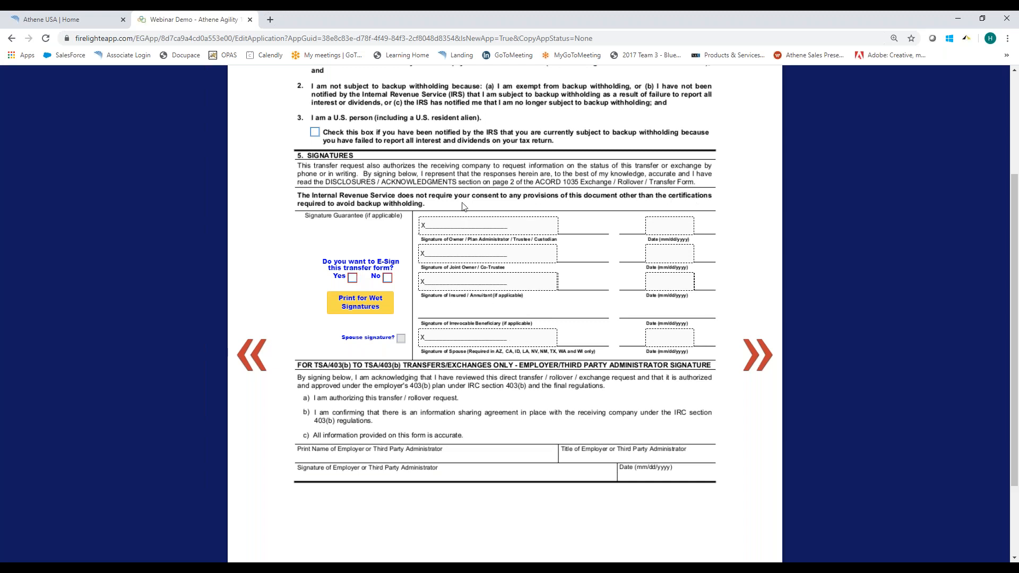
{"action": "left_click", "coordinate": [388, 279]}
{"action": "scroll", "coordinate": [456, 390], "scroll_direction": "up", "scroll_amount": 3}
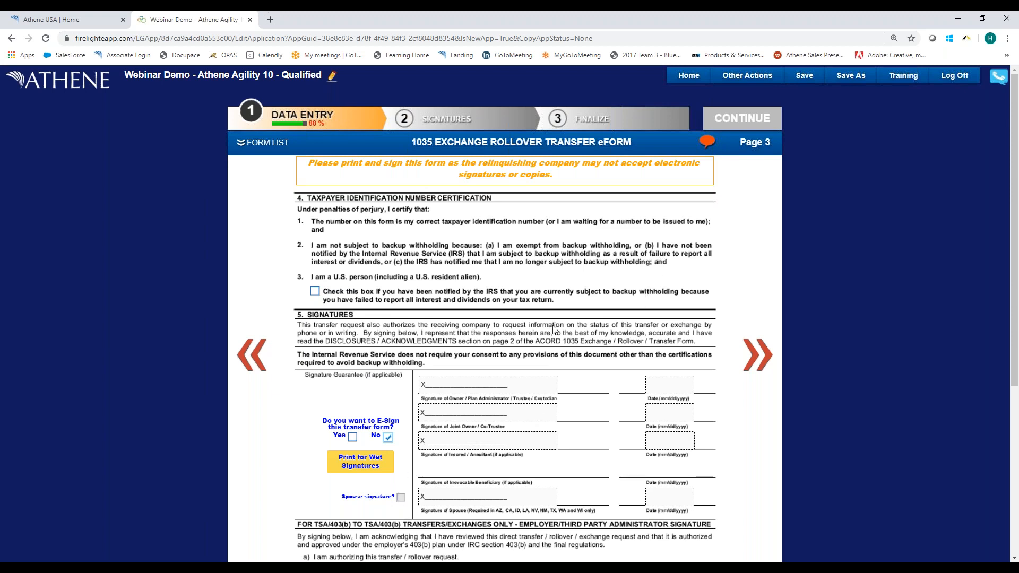
{"action": "left_click", "coordinate": [745, 354]}
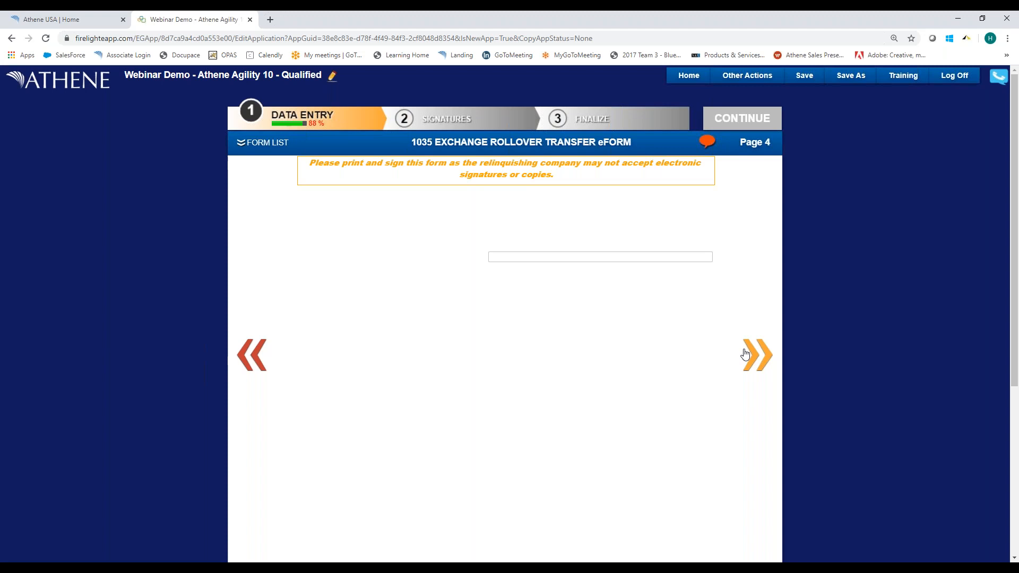
Review page 4 of the transfer eForm and go on to the Firelight Transfer Instruction form.
{"action": "scroll", "coordinate": [627, 294], "scroll_direction": "down", "scroll_amount": 3}
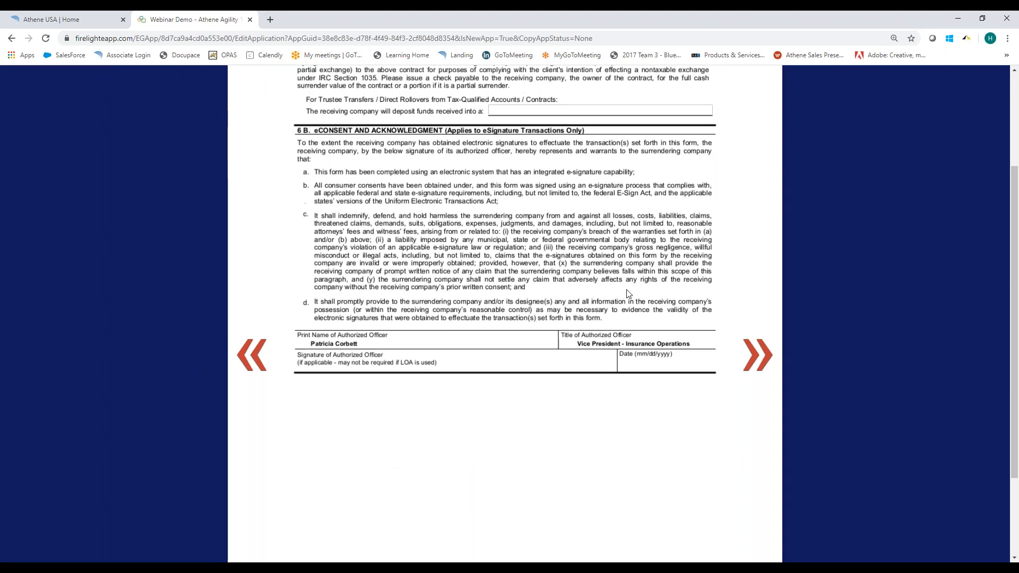
{"action": "scroll", "coordinate": [628, 294], "scroll_direction": "up", "scroll_amount": 3}
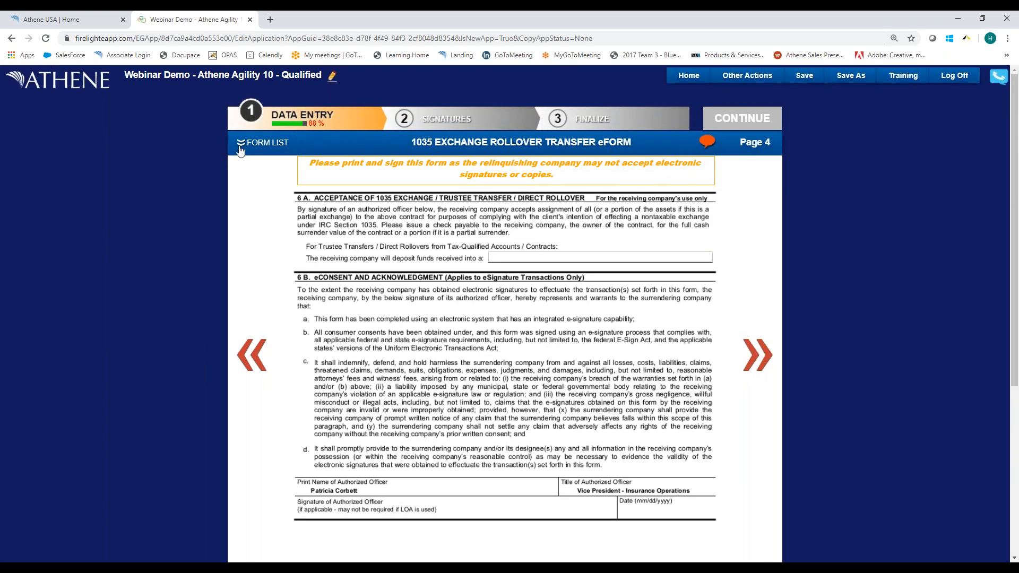
{"action": "left_click", "coordinate": [239, 148]}
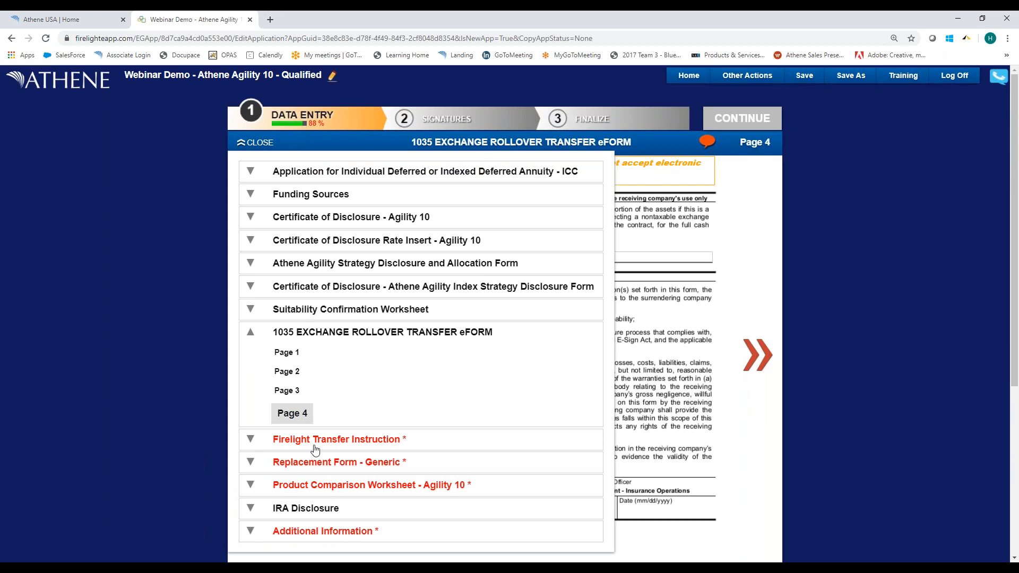
{"action": "left_click", "coordinate": [315, 446]}
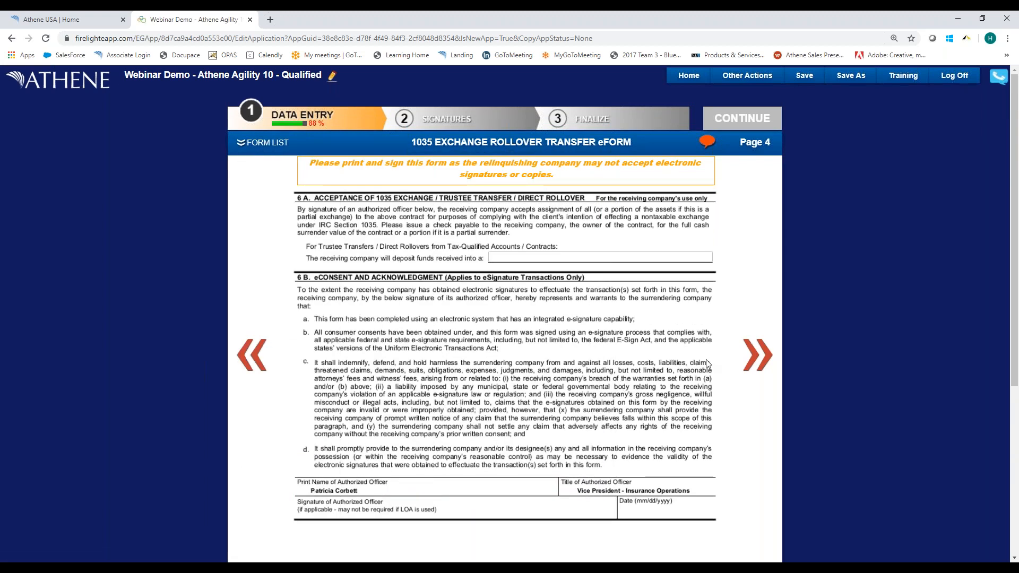
{"action": "left_click", "coordinate": [733, 354]}
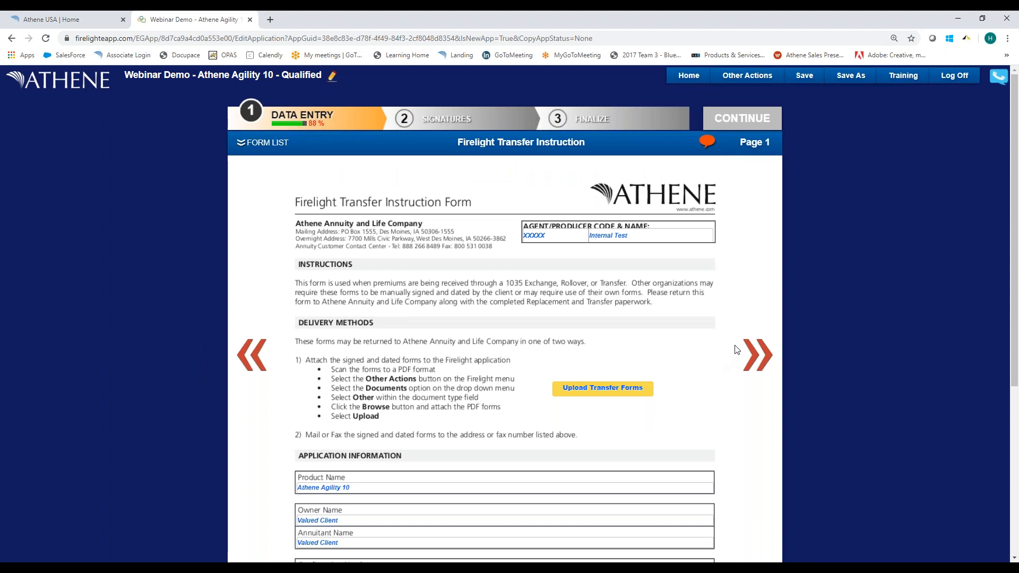
Mark the agent's acknowledgement that completed transfer paperwork signed by the client must be submitted.
{"action": "scroll", "coordinate": [740, 352], "scroll_direction": "down", "scroll_amount": 2}
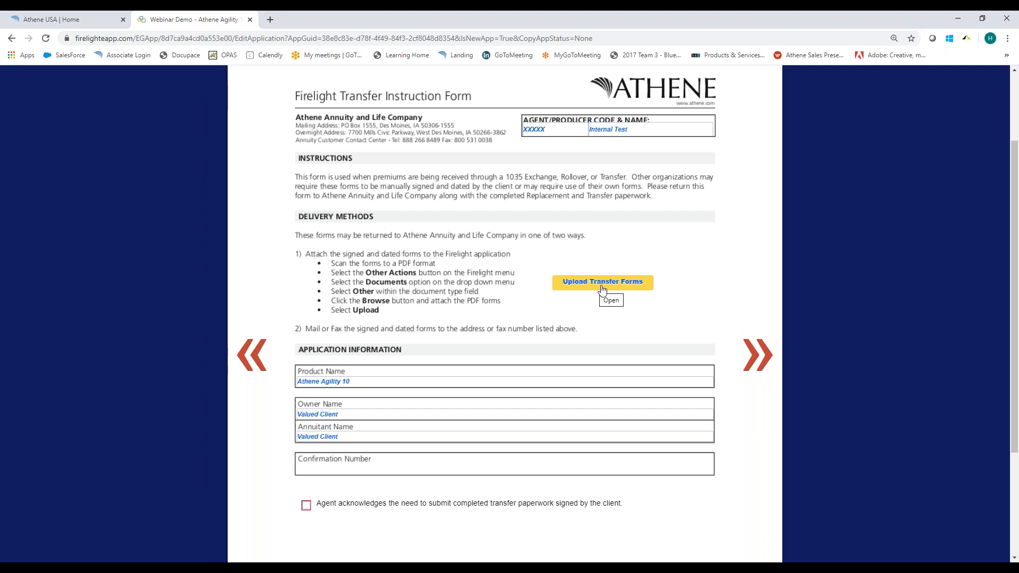
{"action": "left_click", "coordinate": [307, 507]}
{"action": "scroll", "coordinate": [607, 392], "scroll_direction": "up", "scroll_amount": 1}
{"action": "scroll", "coordinate": [607, 393], "scroll_direction": "up", "scroll_amount": 1}
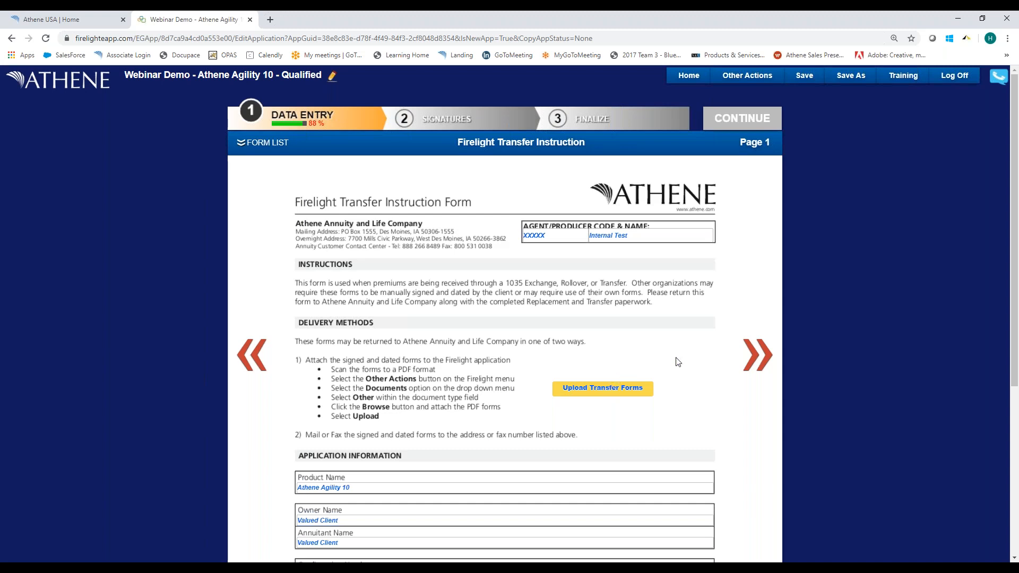
On the generic Replacement Form, answer Yes to both replacement questions and mark the XYZ Annuity Carrier contract as Replaced.
{"action": "left_click", "coordinate": [749, 364]}
{"action": "scroll", "coordinate": [754, 361], "scroll_direction": "down", "scroll_amount": 2}
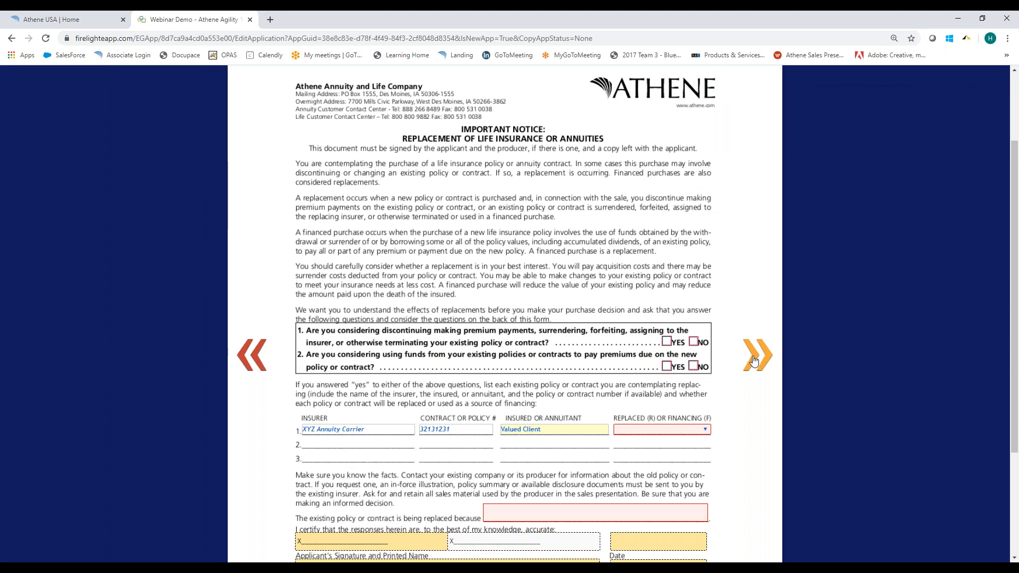
{"action": "left_click", "coordinate": [667, 342]}
{"action": "left_click", "coordinate": [665, 367]}
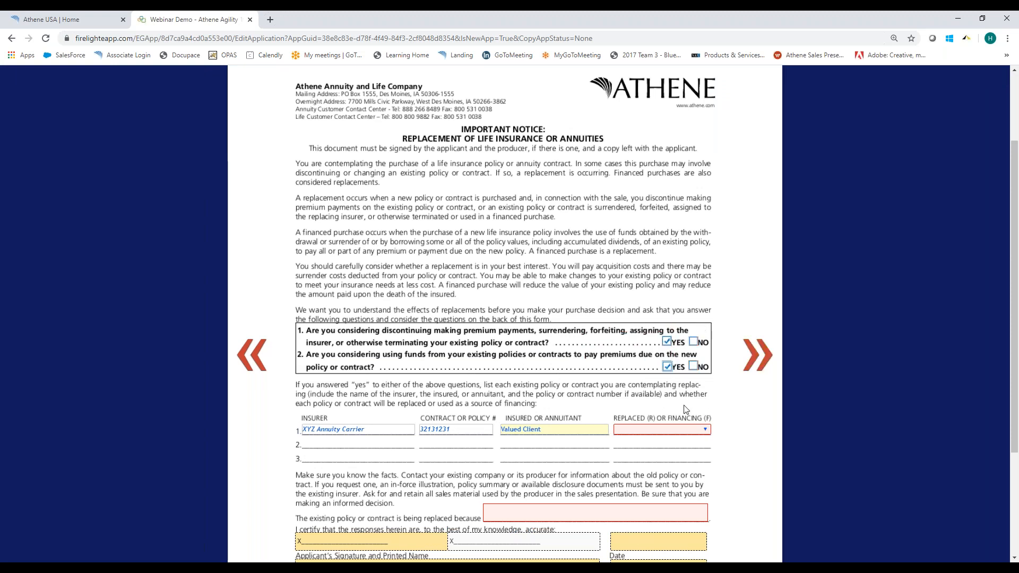
{"action": "left_click", "coordinate": [653, 430]}
{"action": "left_click", "coordinate": [644, 450]}
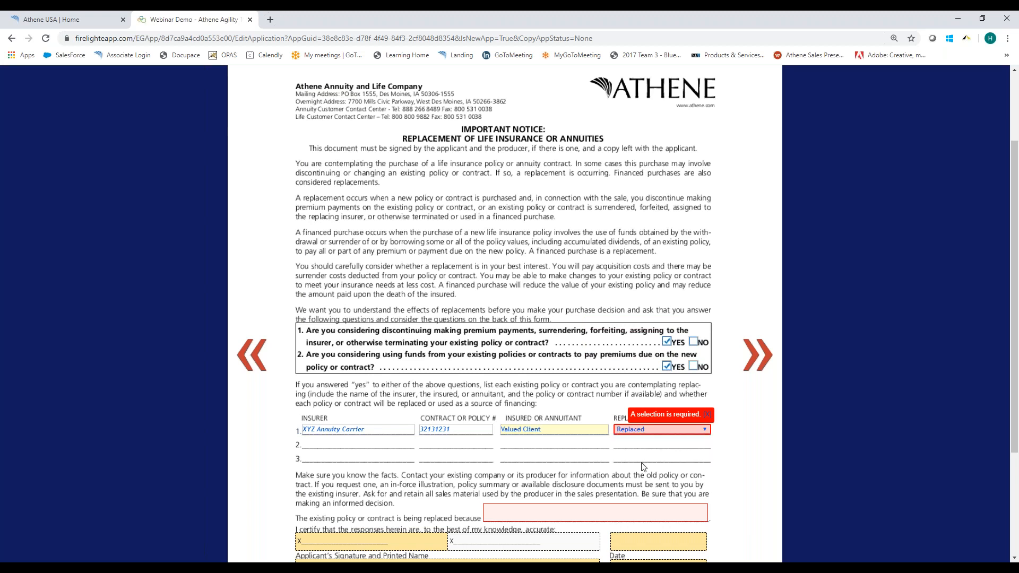
Enter the placeholder text "alsdkfj" as the replacement reason and set the read-aloud notice choice to Read.
{"action": "scroll", "coordinate": [538, 491], "scroll_direction": "down", "scroll_amount": 2}
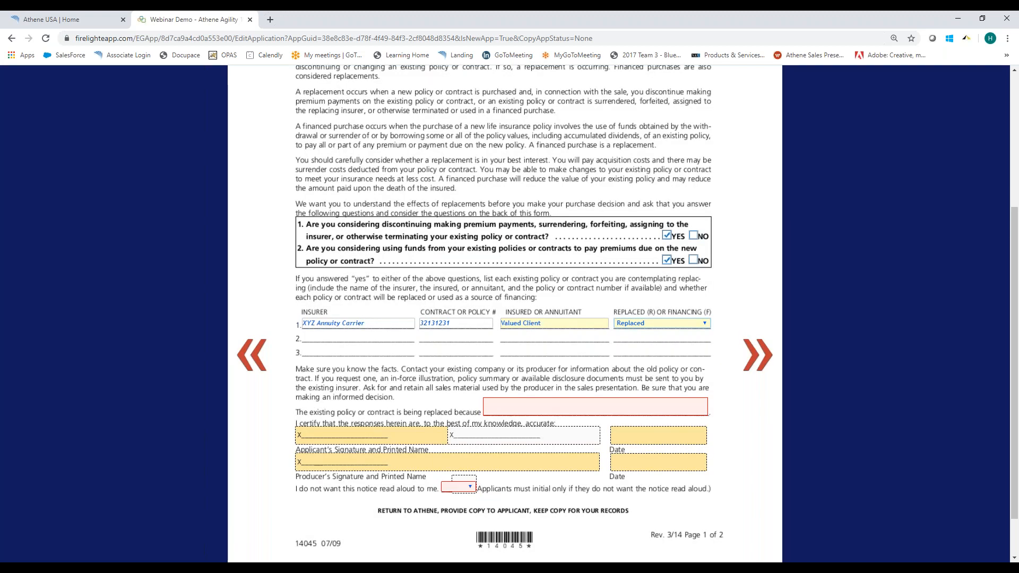
{"action": "left_click", "coordinate": [505, 402]}
{"action": "type", "text": "alsdkfj"}
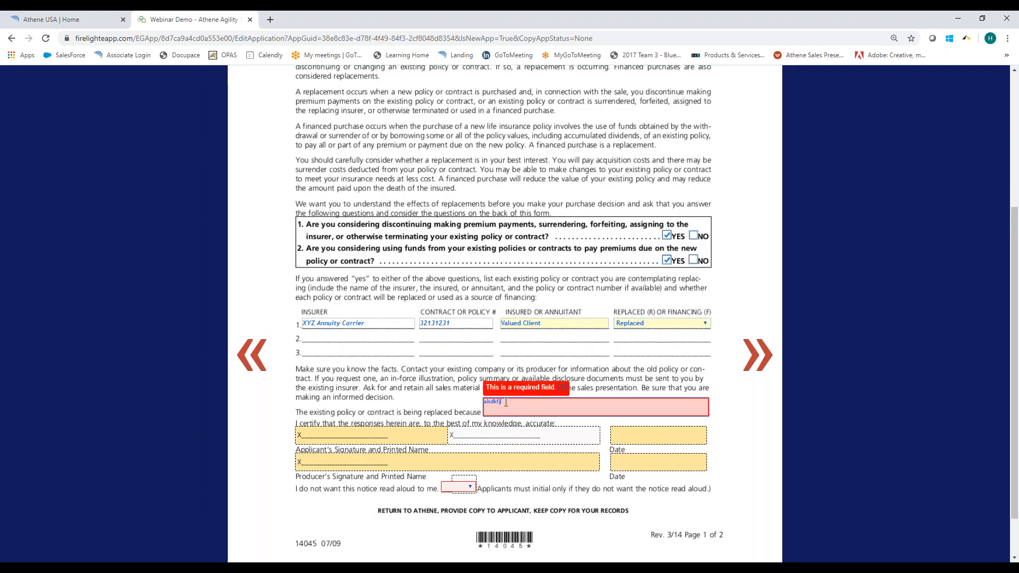
{"action": "key", "text": "Tab"}
{"action": "left_click", "coordinate": [467, 487]}
{"action": "left_click", "coordinate": [459, 504]}
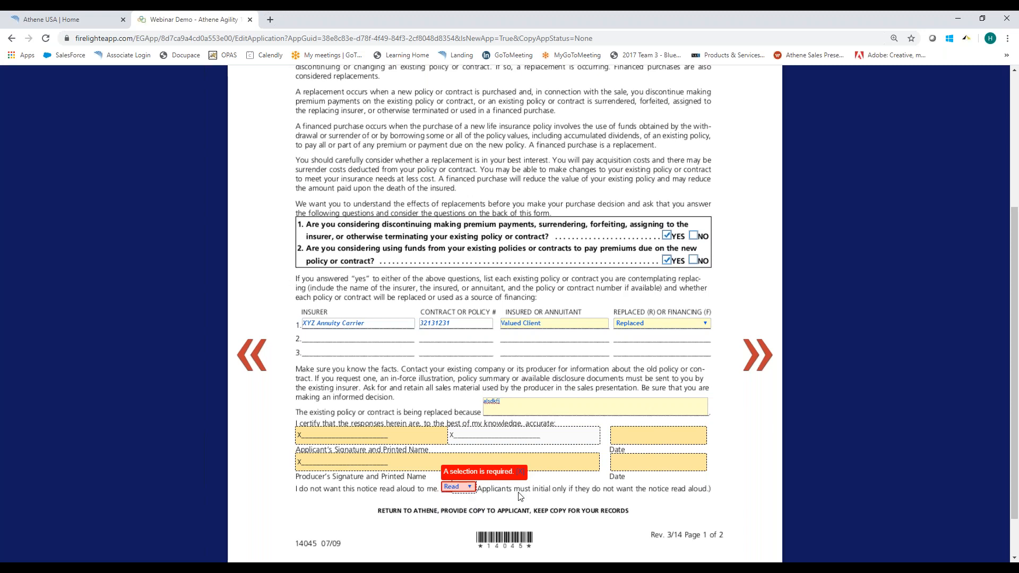
Advance past the Replacement Form and open the Product Comparison Worksheet - Agility 10.
{"action": "left_click", "coordinate": [756, 365]}
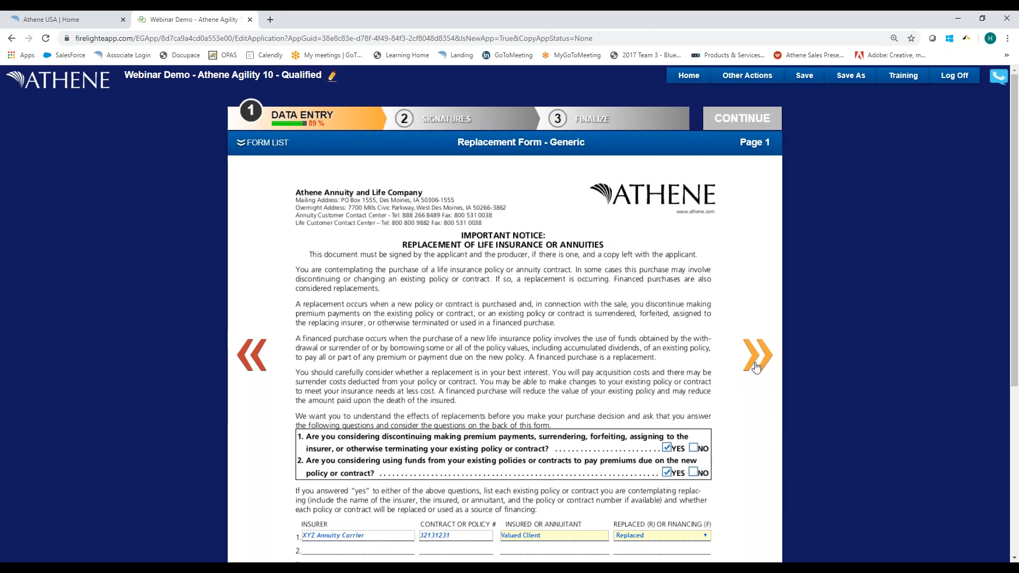
{"action": "left_click", "coordinate": [756, 366]}
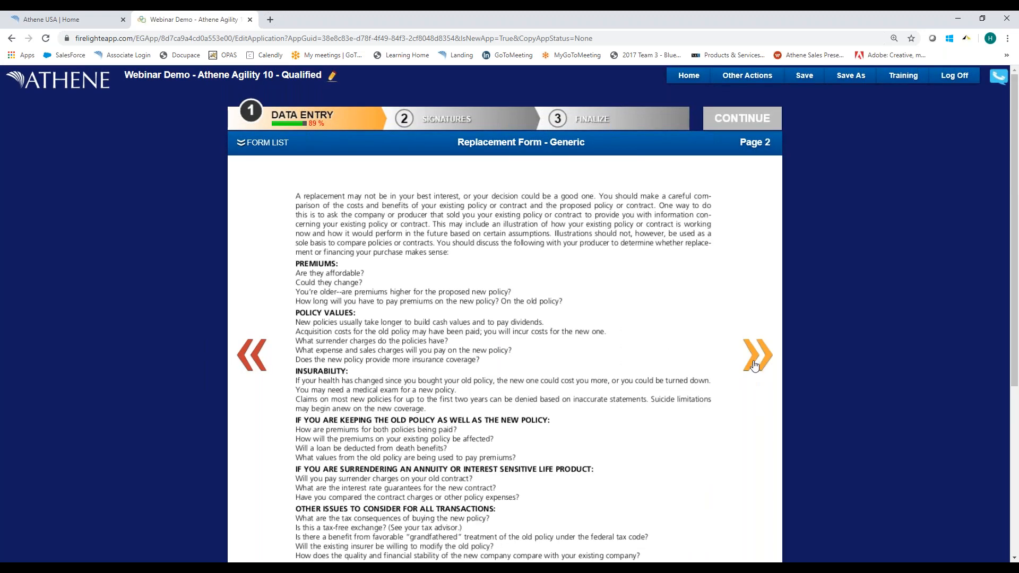
{"action": "left_click", "coordinate": [270, 143]}
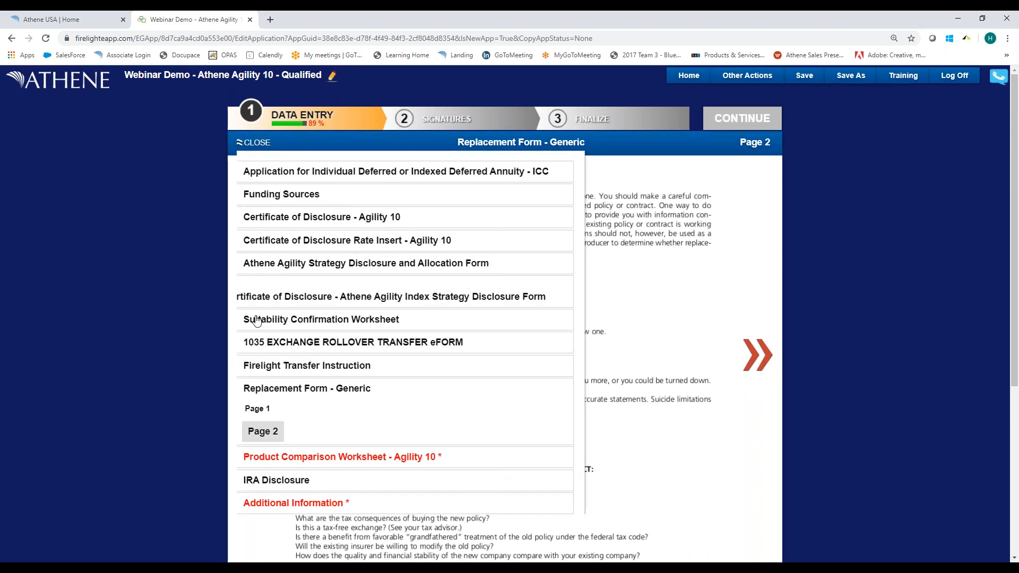
{"action": "left_click", "coordinate": [297, 450]}
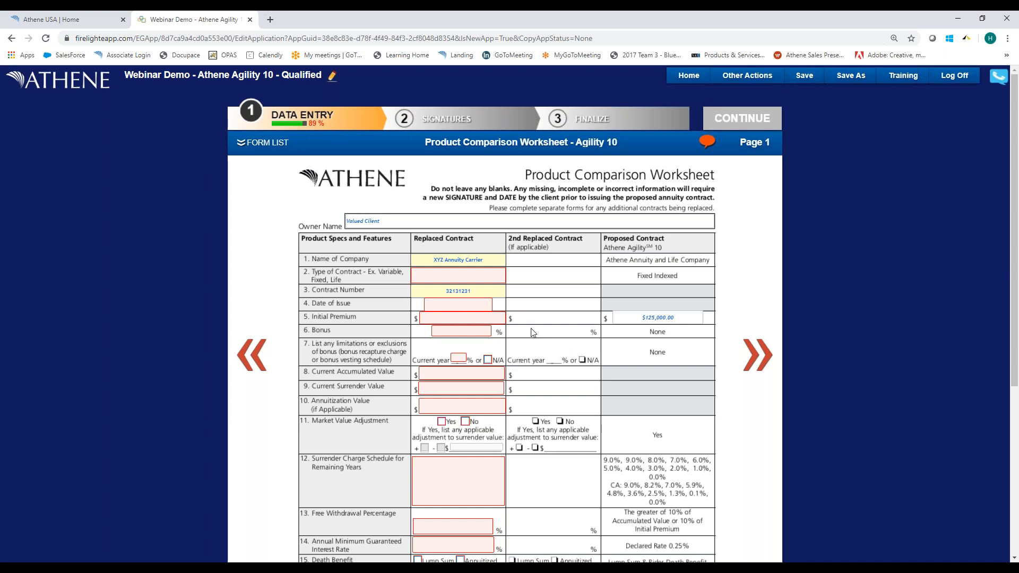
Set the replaced contract's type to FIA and its date of issue to 03/17/1995.
{"action": "left_click", "coordinate": [462, 278]}
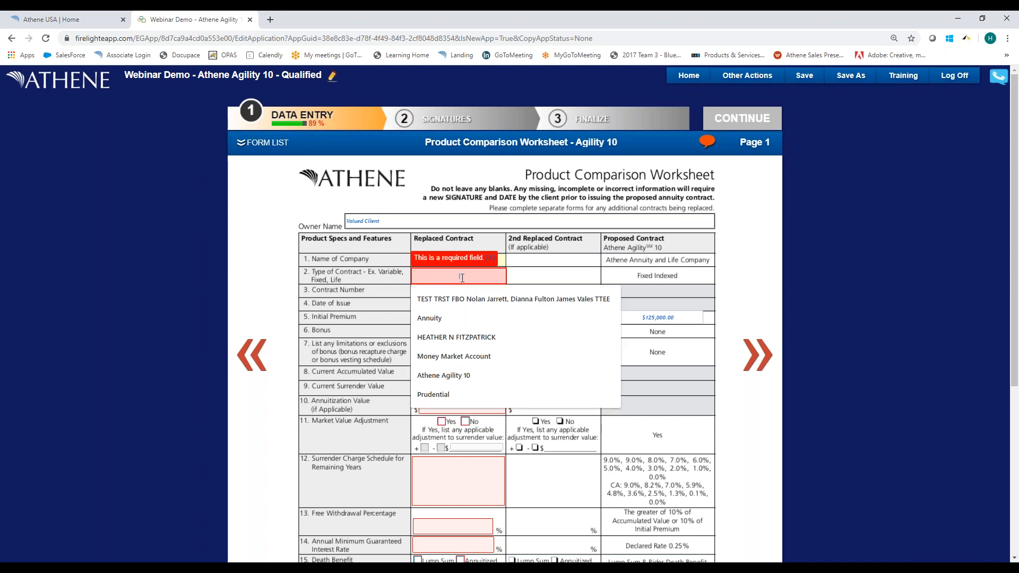
{"action": "type", "text": "FIX"}
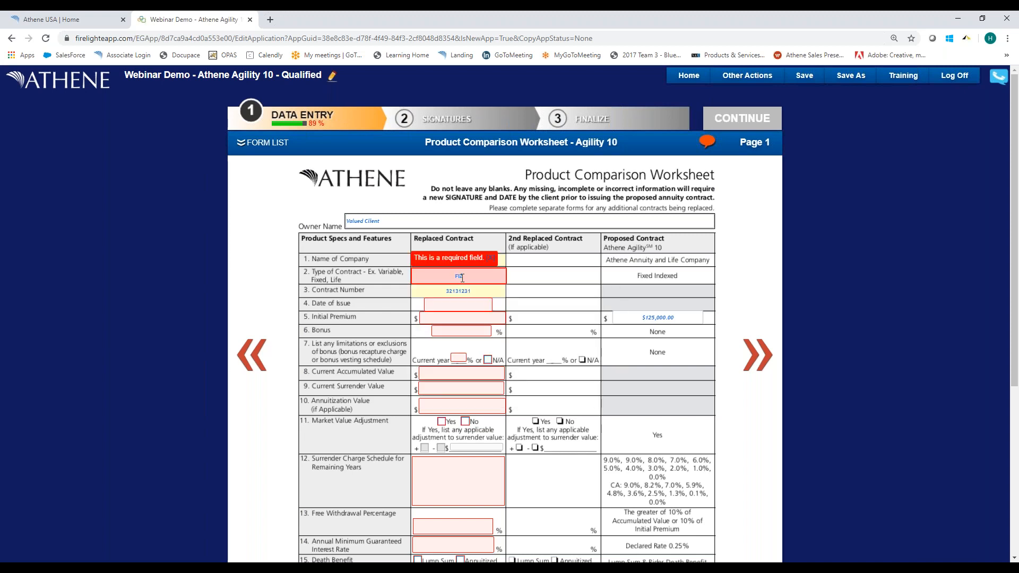
{"action": "key", "text": "Tab"}
{"action": "type", "text": "03"}
{"action": "type", "text": "172010"}
{"action": "key", "text": "Tab"}
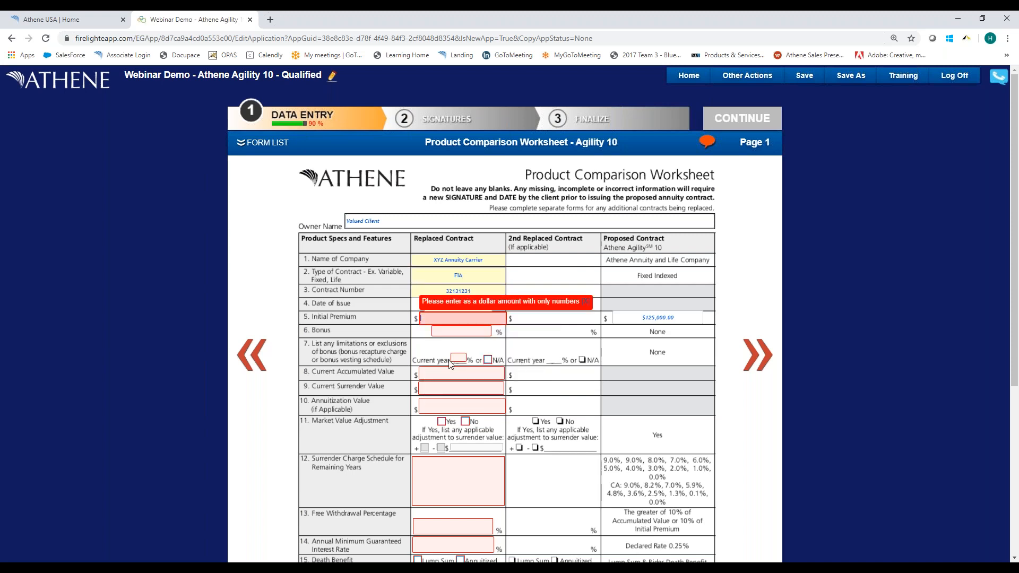
{"action": "key", "text": "shift+Tab"}
{"action": "key", "text": "Right"}
{"action": "key", "text": "BackSpace"}
{"action": "key", "text": "BackSpace"}
{"action": "type", "text": "95"}
{"action": "key", "text": "Tab"}
For the replaced contract, enter an initial premium of 100,000, a bonus of 1% and a current-year bonus limitation of 0%.
{"action": "type", "text": "100000"}
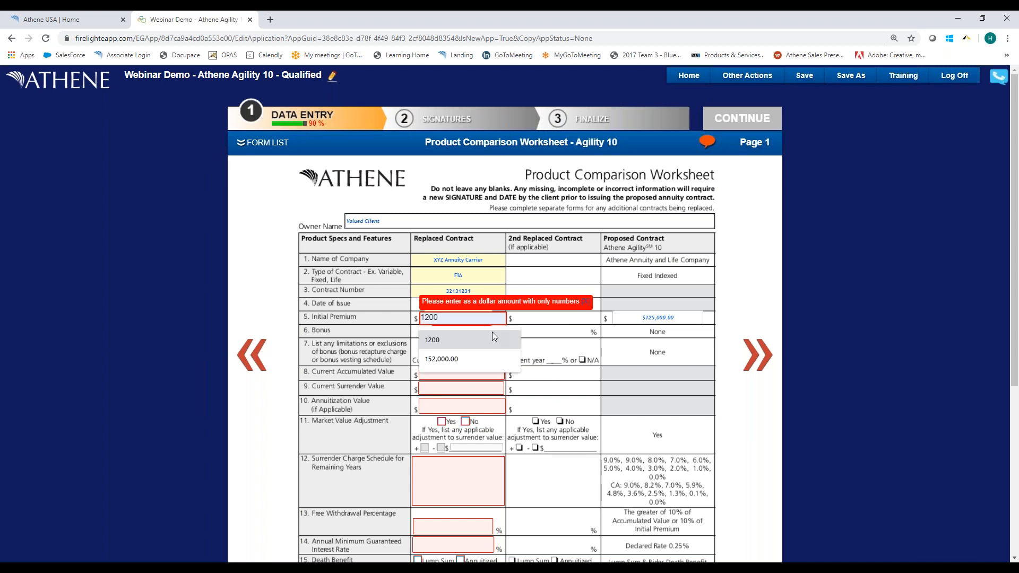
{"action": "key", "text": "Tab"}
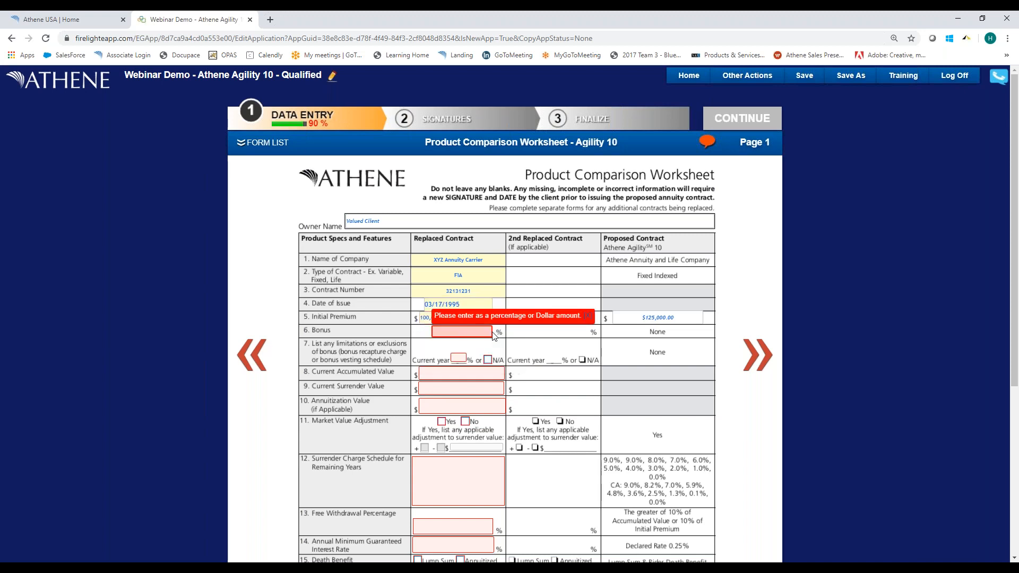
{"action": "type", "text": "1"}
{"action": "key", "text": "Tab"}
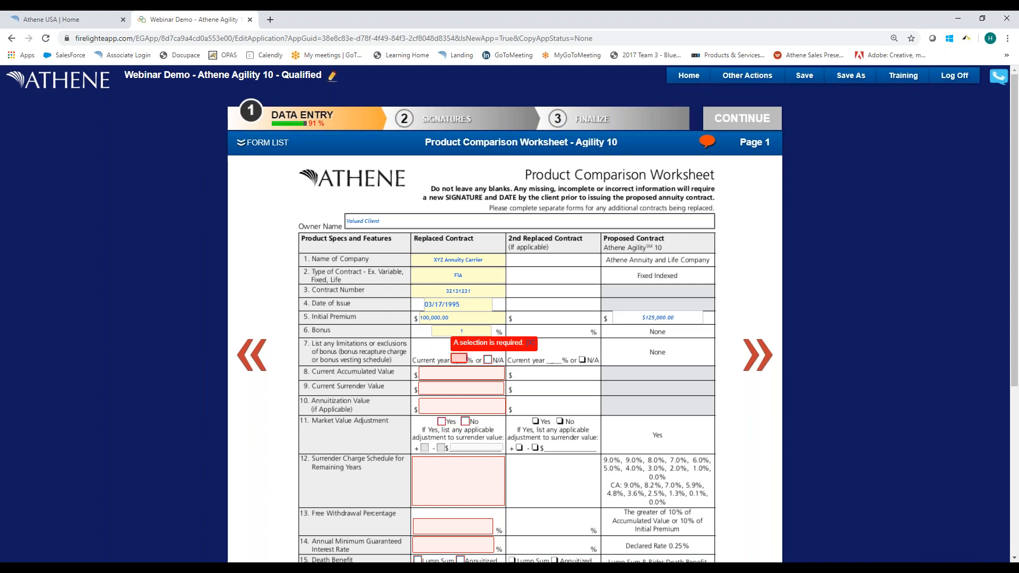
Set the replaced contract's current accumulated value, current surrender value and annuitization value to 125,000 each.
{"action": "left_click", "coordinate": [448, 372]}
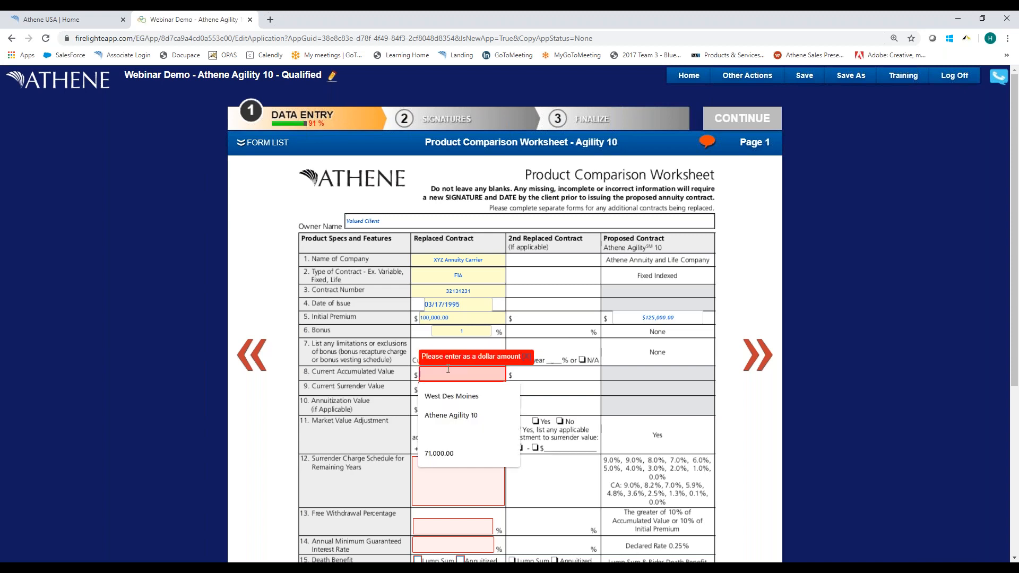
{"action": "type", "text": "125000"}
{"action": "key", "text": "Tab"}
{"action": "type", "text": "12"}
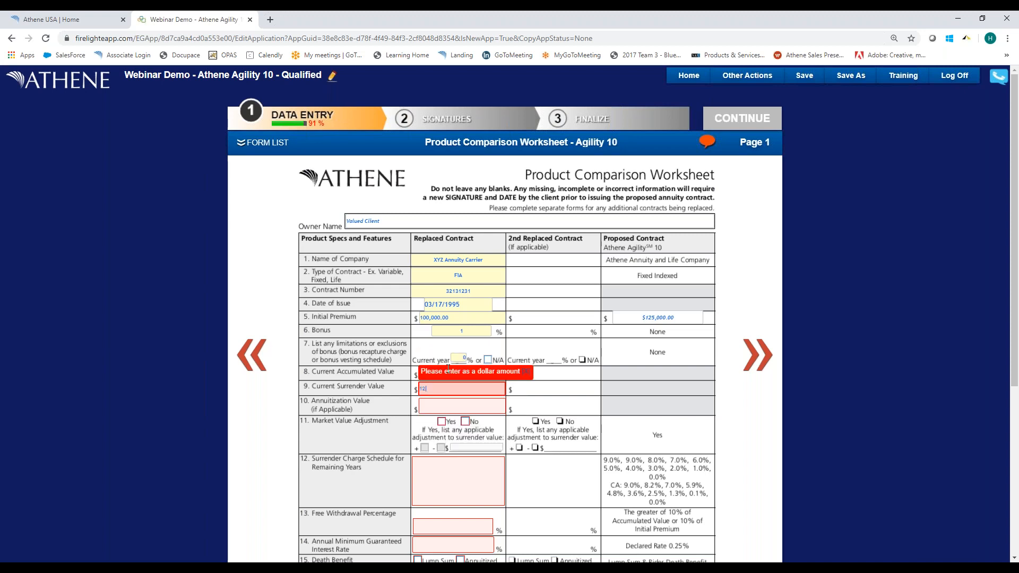
{"action": "type", "text": "500"}
{"action": "key", "text": "Tab"}
{"action": "type", "text": "12500"}
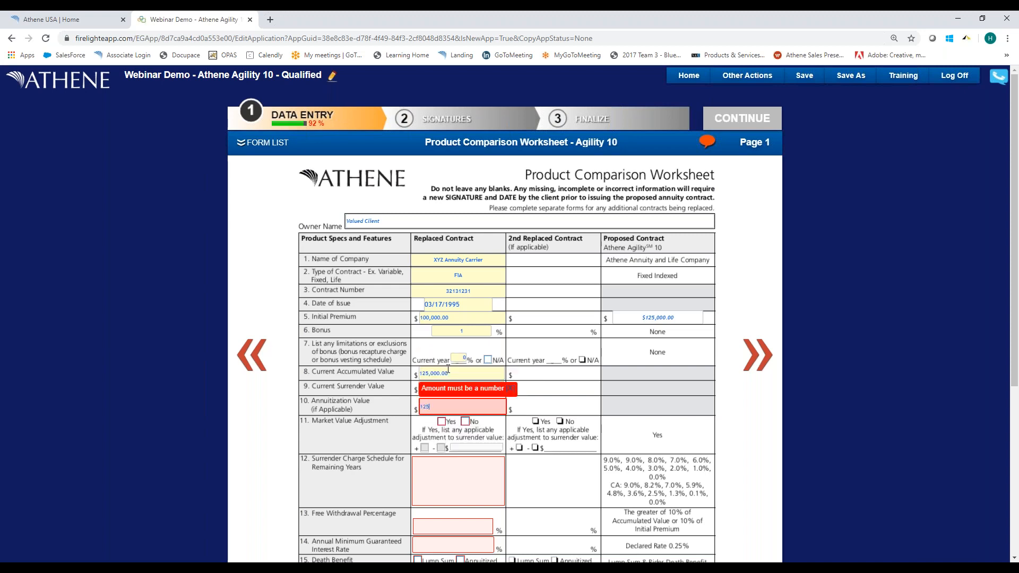
{"action": "type", "text": "0"}
{"action": "key", "text": "Tab"}
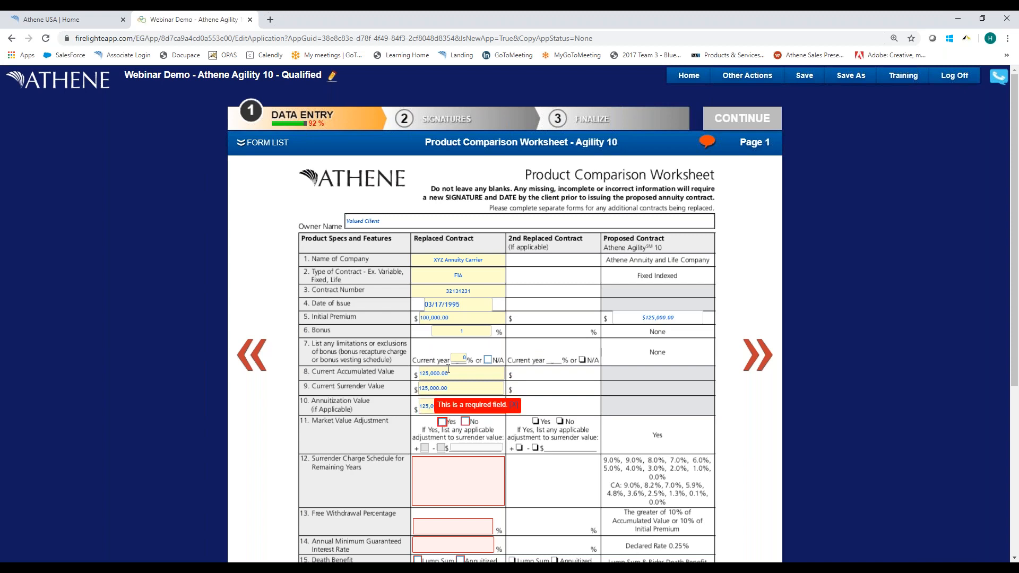
Answer No to the replaced contract's market value adjustment and enter 0 for its remaining surrender charge schedule.
{"action": "left_click", "coordinate": [465, 421]}
{"action": "left_click", "coordinate": [443, 474]}
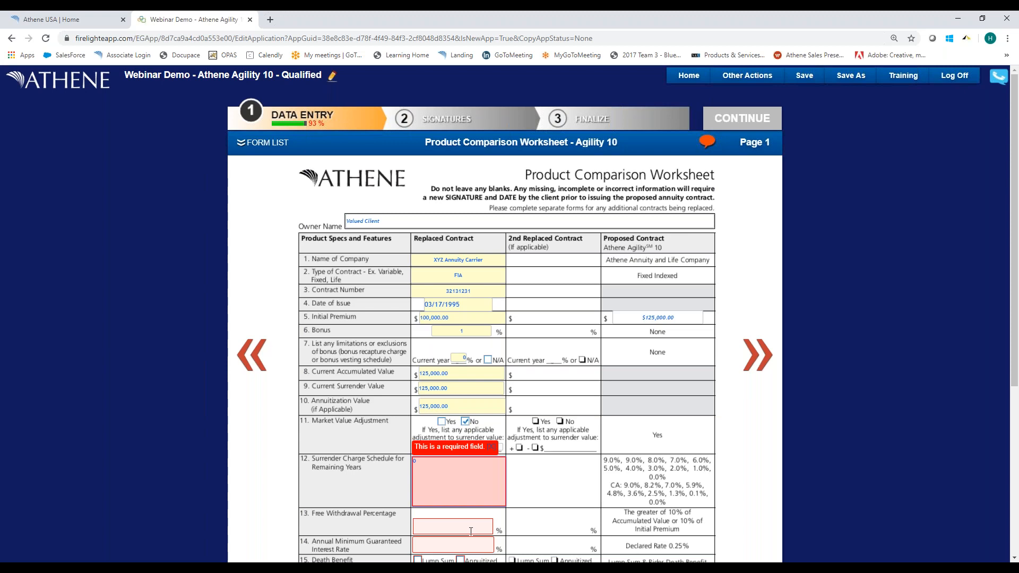
Set the replaced contract's free withdrawal percentage to 100% and its annual minimum guaranteed interest rate to 0%.
{"action": "scroll", "coordinate": [442, 474], "scroll_direction": "down", "scroll_amount": 3}
{"action": "left_click", "coordinate": [440, 366]}
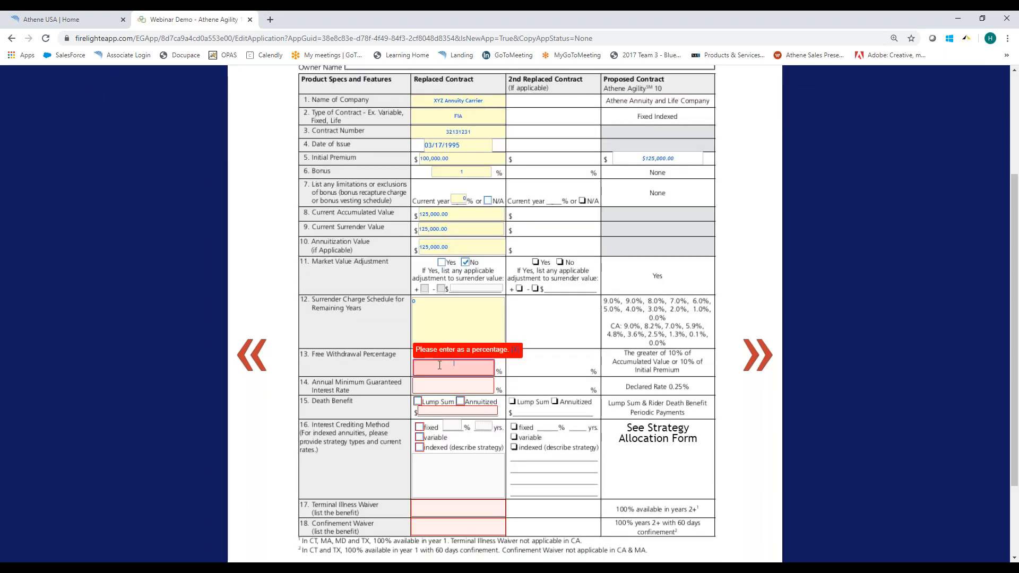
{"action": "type", "text": "10"}
{"action": "key", "text": "Tab"}
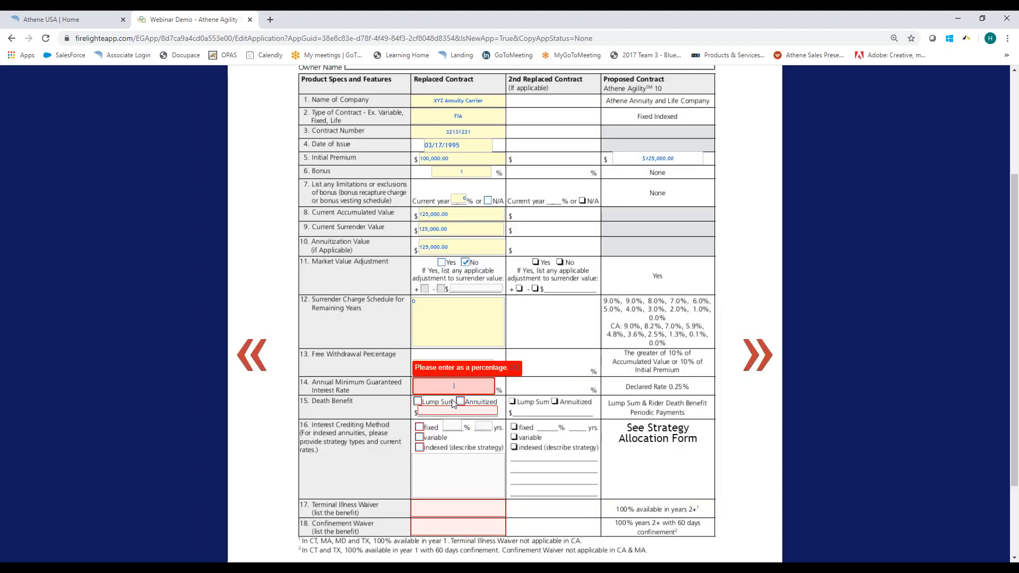
{"action": "key", "text": "Tab"}
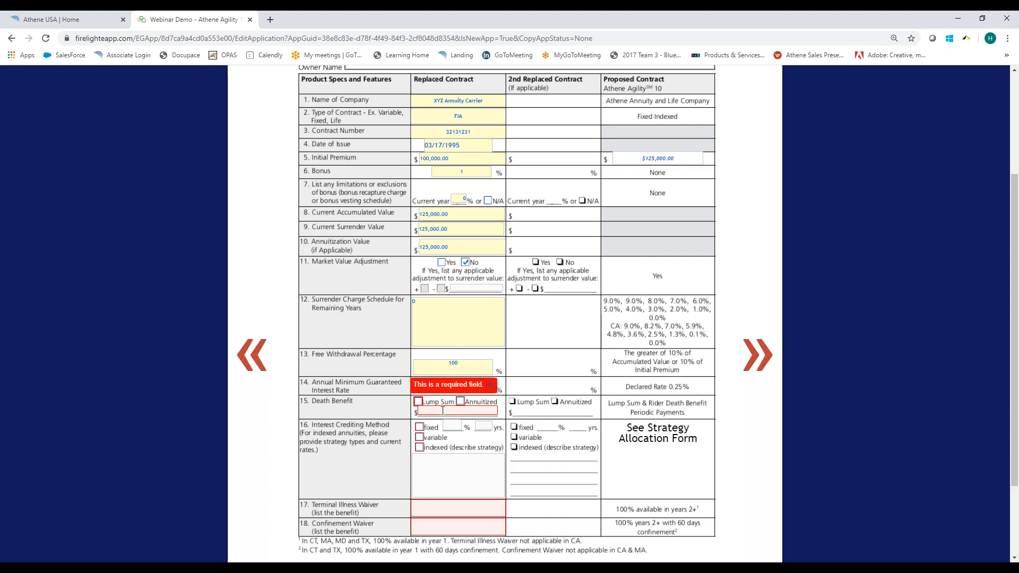
Mark the replaced contract's death benefit as Lump Sum with an amount of 125,000.
{"action": "left_click", "coordinate": [418, 401]}
{"action": "left_click", "coordinate": [433, 411]}
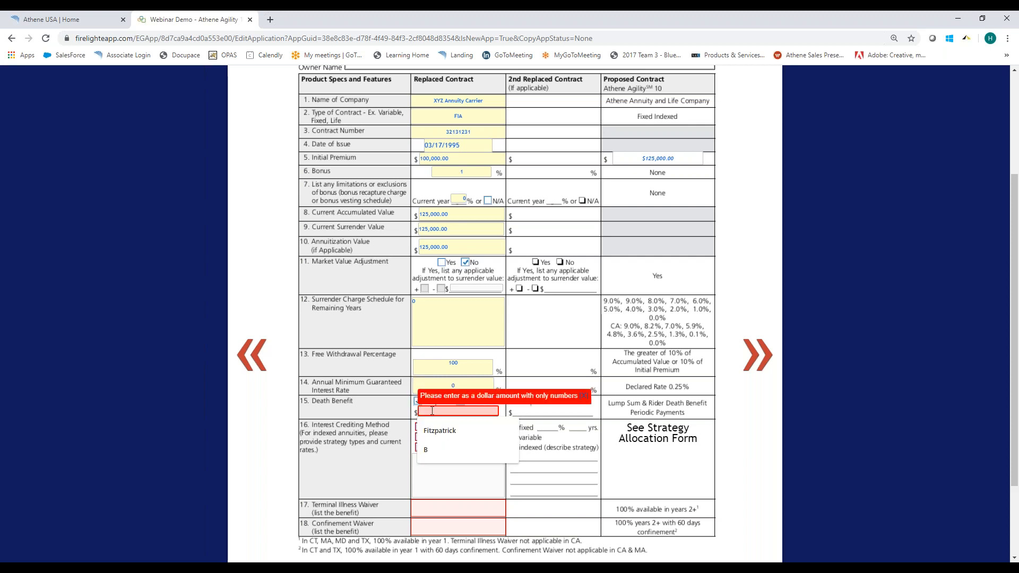
{"action": "type", "text": "125000"}
{"action": "key", "text": "Tab"}
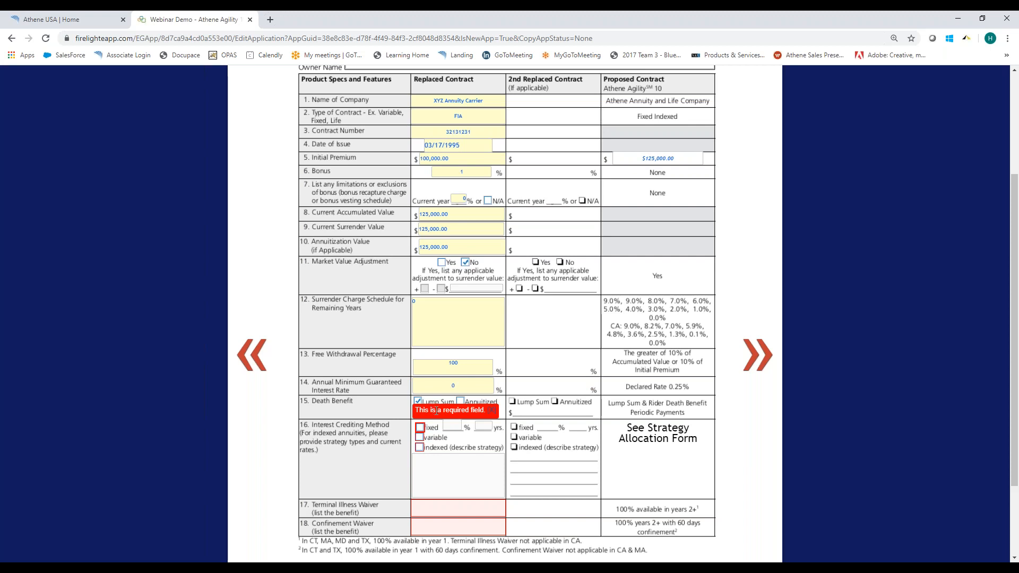
Set the replaced contract's interest crediting method to indexed, describing the strategies as "S&P 2.0 Cap" and "S&P Monthly 1% cap".
{"action": "left_click", "coordinate": [438, 449]}
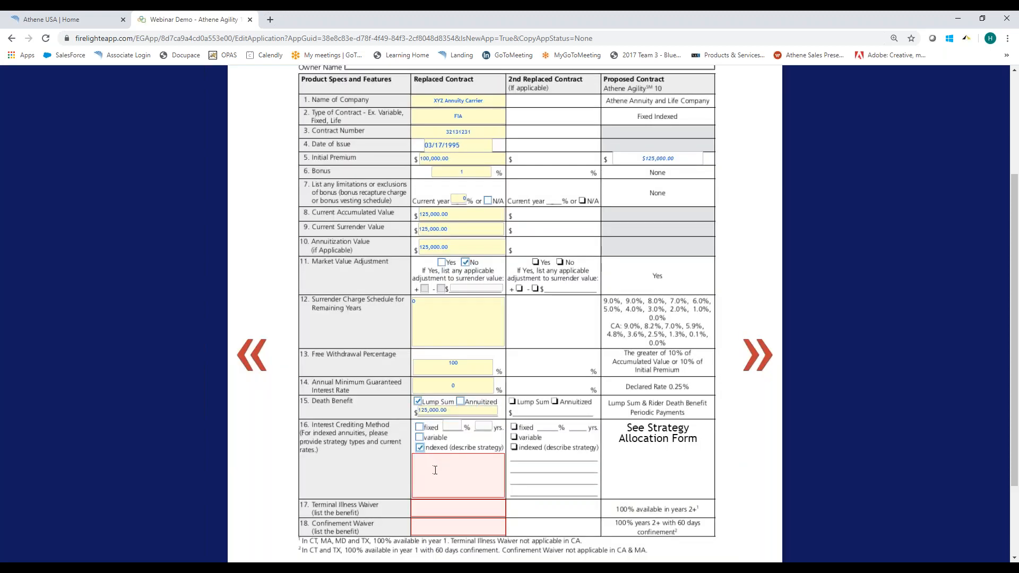
{"action": "left_click", "coordinate": [436, 470]}
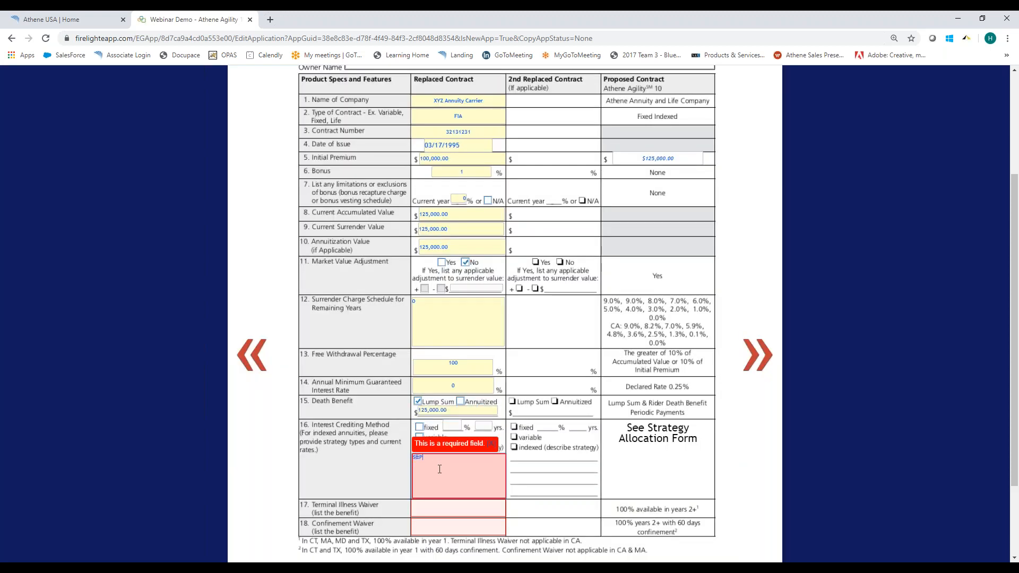
{"action": "type", "text": "S&P 2.0 Cap S&P"}
{"action": "type", "text": " Monthly"}
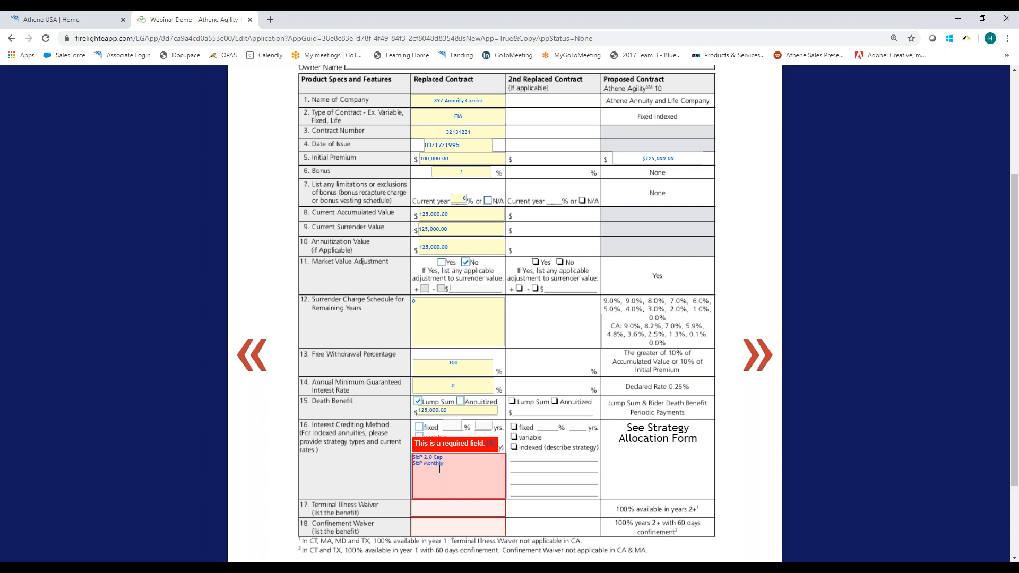
{"action": "type", "text": " 1% cap"}
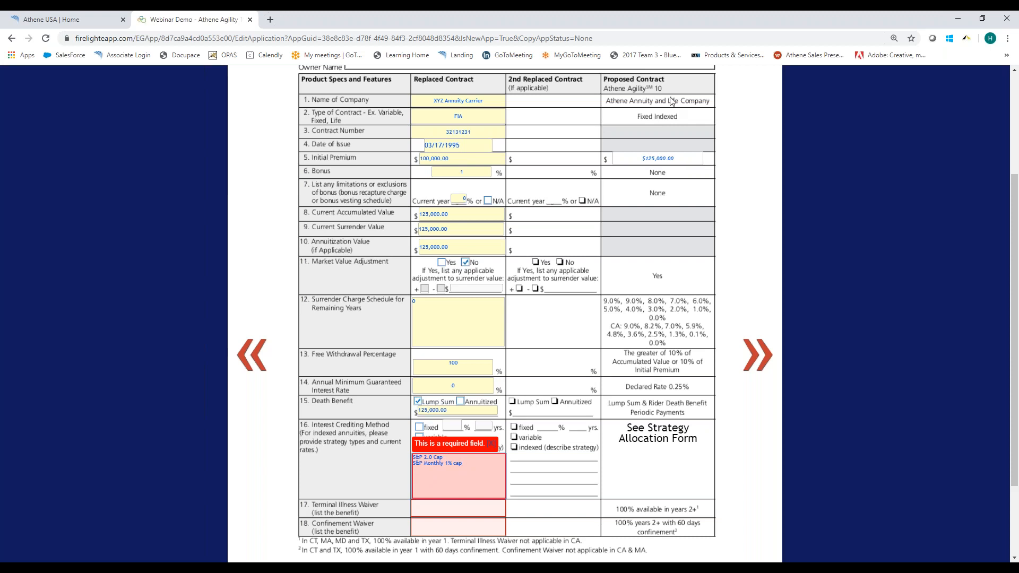
Enter NA for the replaced contract's terminal illness waiver and confinement waiver.
{"action": "left_click", "coordinate": [444, 506]}
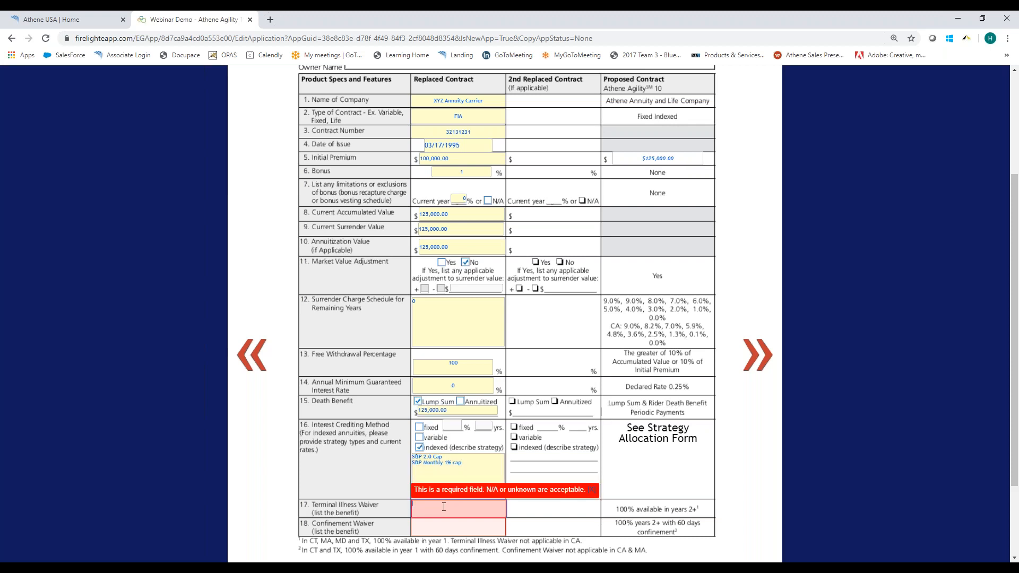
{"action": "type", "text": "NA"}
{"action": "key", "text": "Tab"}
{"action": "type", "text": "NA"}
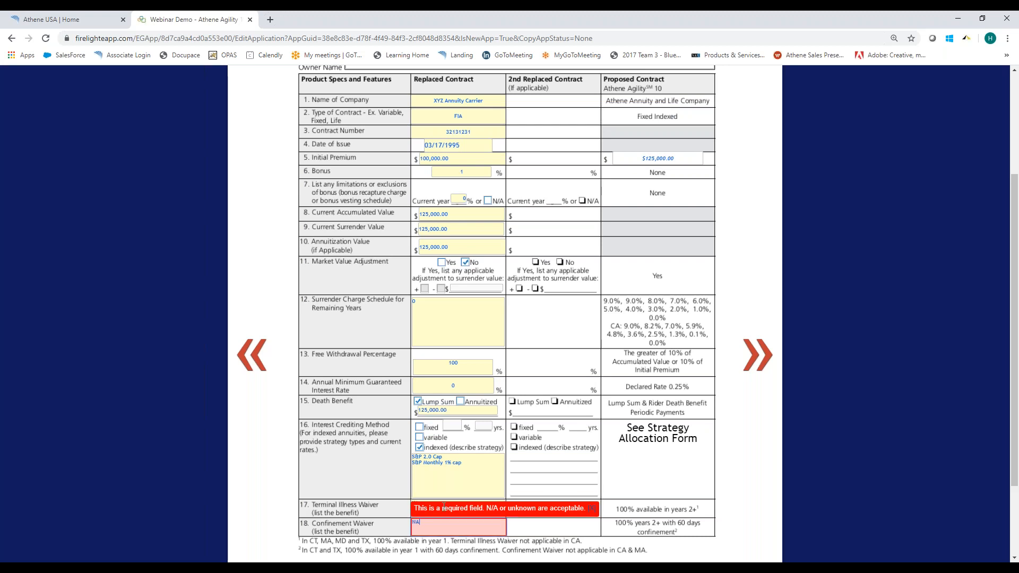
{"action": "scroll", "coordinate": [494, 461], "scroll_direction": "down", "scroll_amount": 1}
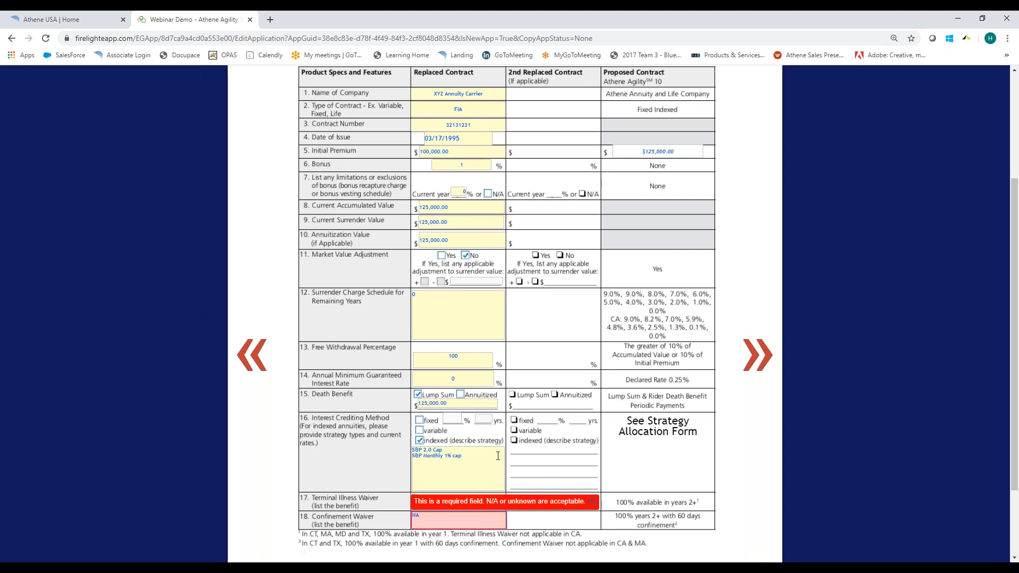
{"action": "scroll", "coordinate": [498, 456], "scroll_direction": "up", "scroll_amount": 3}
On page 2 of the worksheet, enter NA for the replaced contract's other waivers and fees and answer No to attached riders.
{"action": "left_click", "coordinate": [757, 347]}
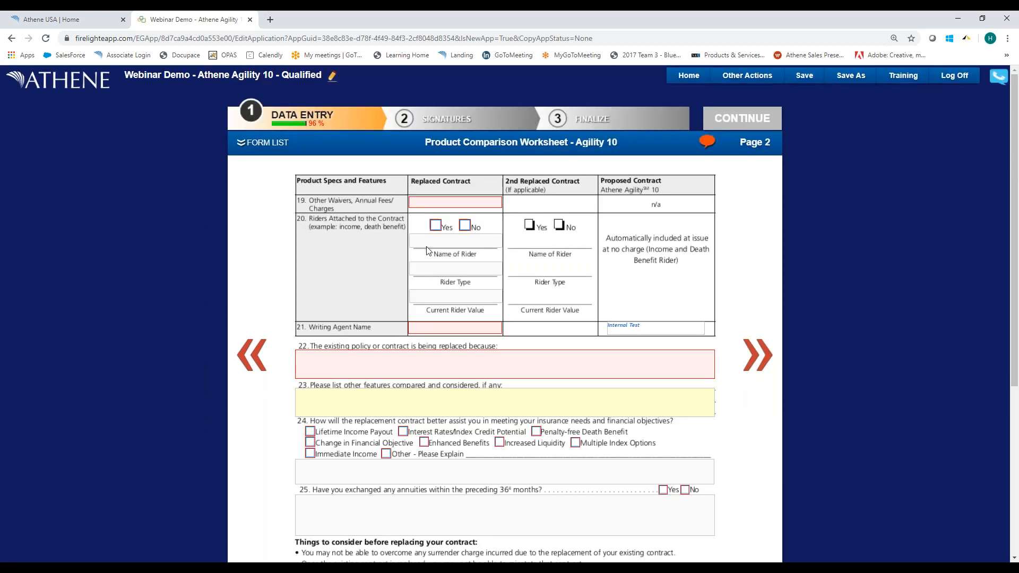
{"action": "left_click", "coordinate": [425, 199]}
{"action": "type", "text": "NA"}
{"action": "key", "text": "Tab"}
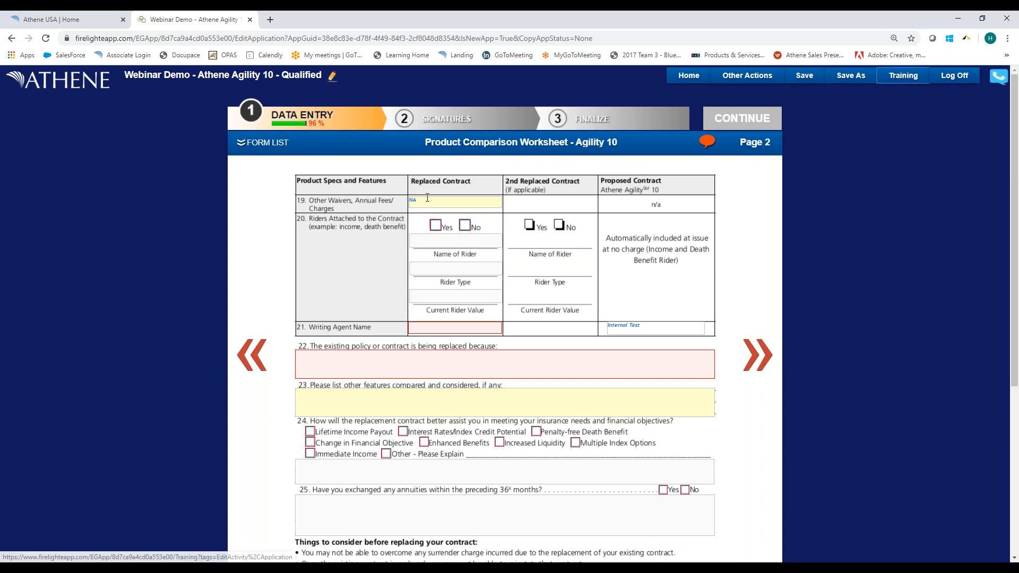
{"action": "left_click", "coordinate": [465, 226]}
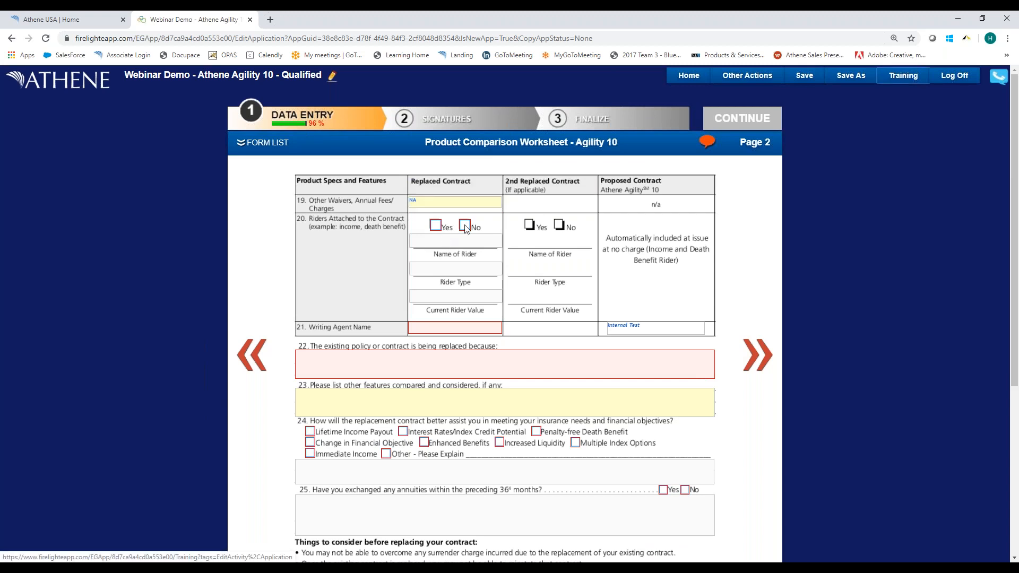
Enter the replaced contract's writing agent name and give "alsdkfj" as the reason for replacement.
{"action": "left_click", "coordinate": [430, 329]}
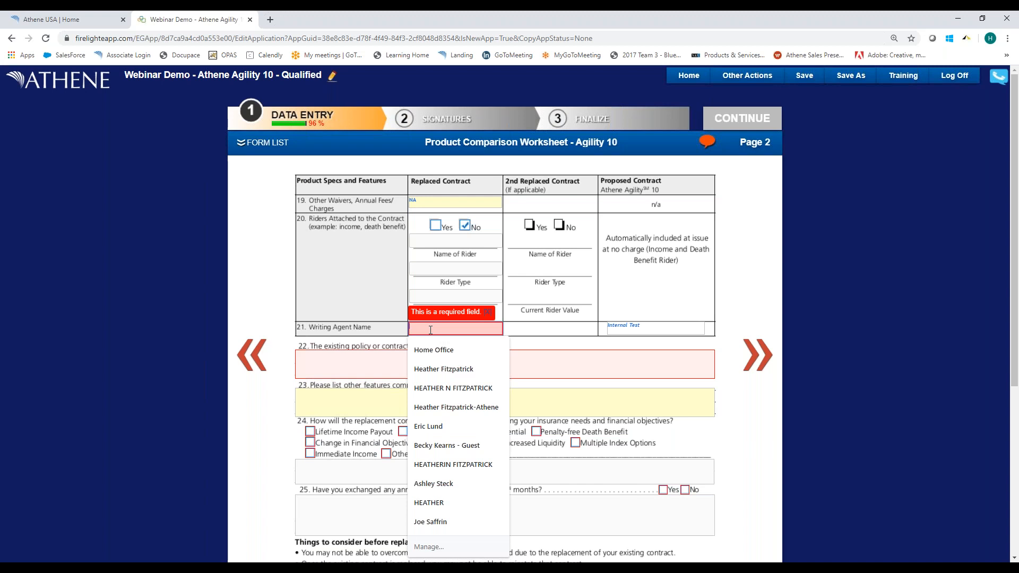
{"action": "type", "text": "Mr. BN"}
{"action": "key", "text": "BackSpace"}
{"action": "key", "text": "Tab"}
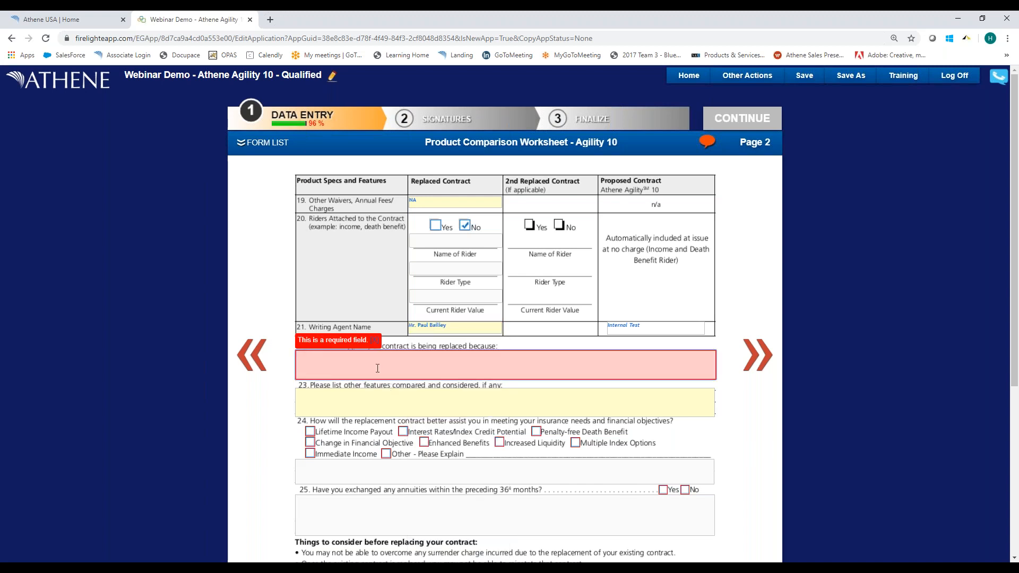
{"action": "type", "text": "alsdkfj"}
{"action": "key", "text": "Tab"}
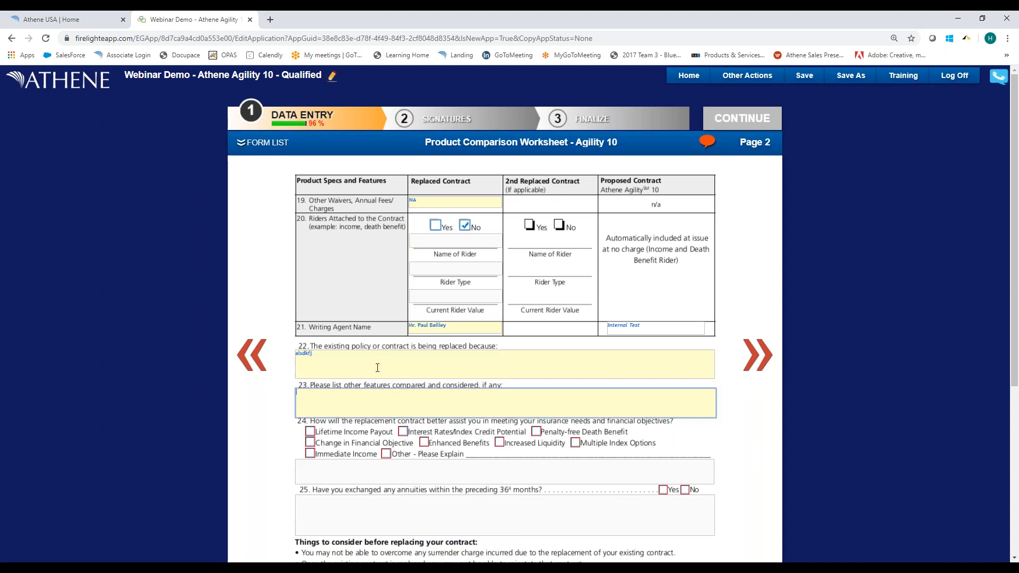
Choose Lifetime Income Payout as the replacement's benefit and answer No to annuity exchanges within the preceding 36 months.
{"action": "left_click", "coordinate": [311, 433]}
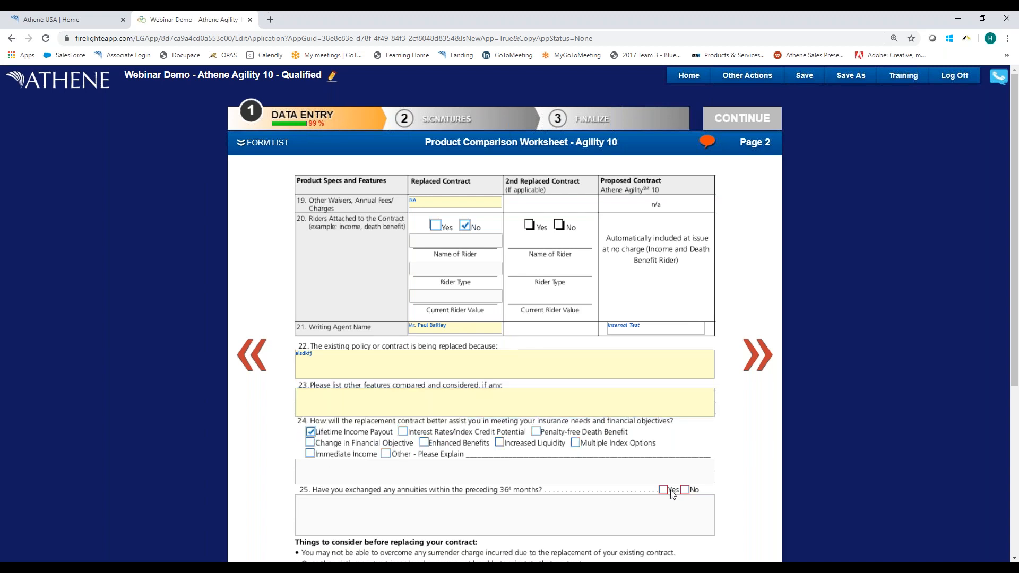
{"action": "left_click", "coordinate": [685, 490]}
{"action": "scroll", "coordinate": [563, 445], "scroll_direction": "down", "scroll_amount": 4}
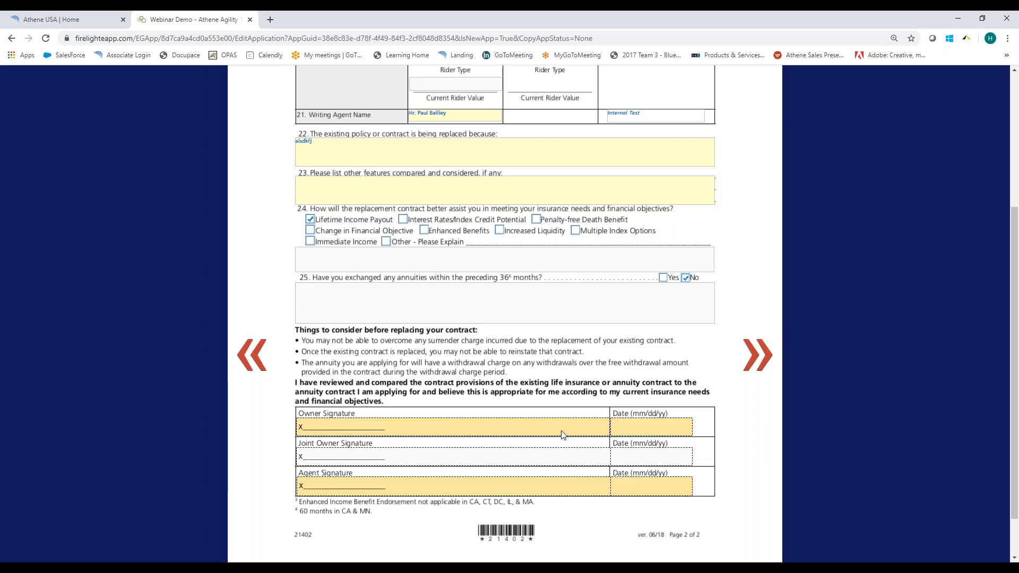
{"action": "scroll", "coordinate": [564, 434], "scroll_direction": "up", "scroll_amount": 4}
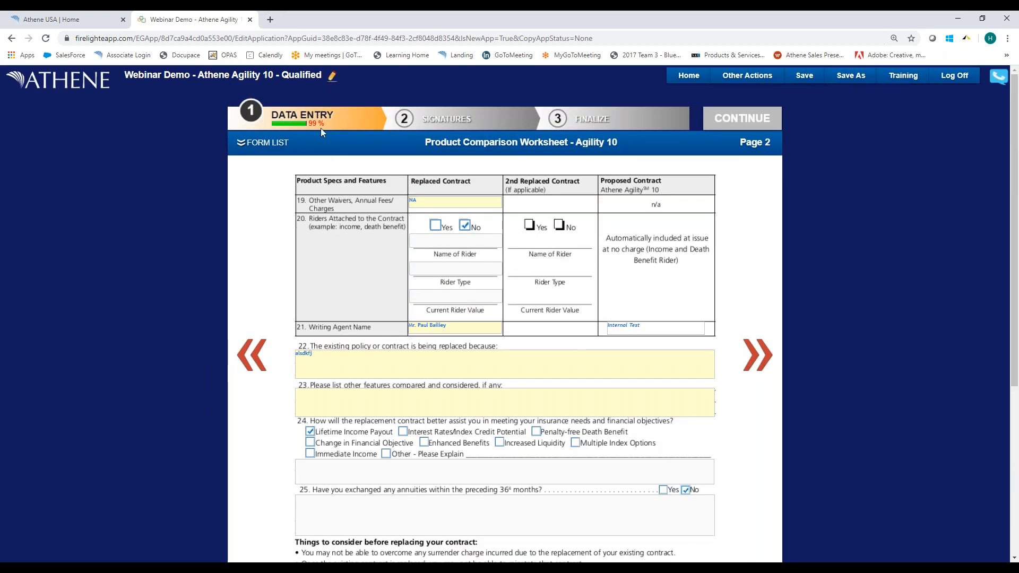
Open page 1 of the Additional Information form and set the contact for additional requirements to Primary Agent.
{"action": "left_click", "coordinate": [753, 356]}
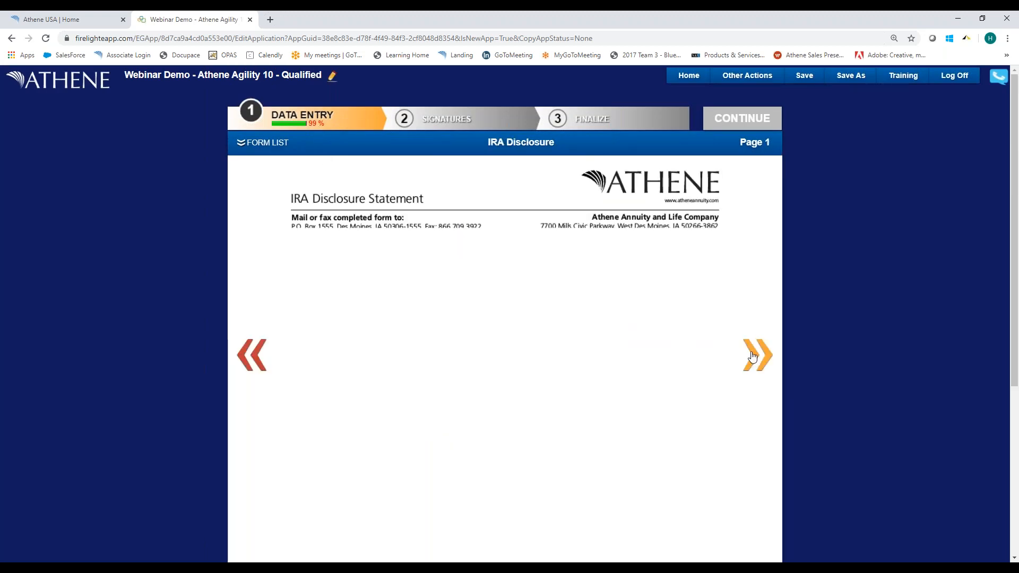
{"action": "left_click", "coordinate": [243, 143]}
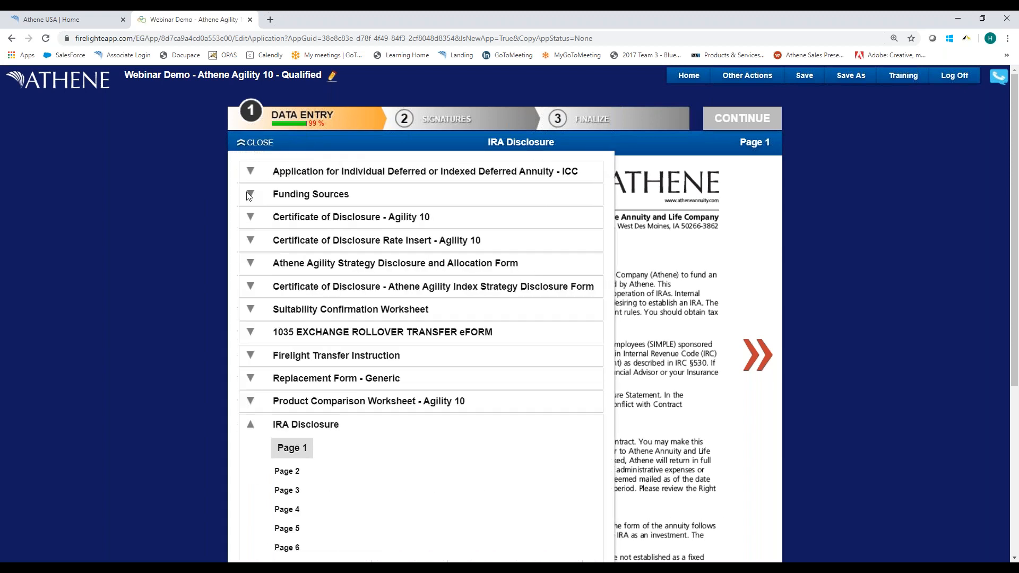
{"action": "left_click", "coordinate": [252, 427]}
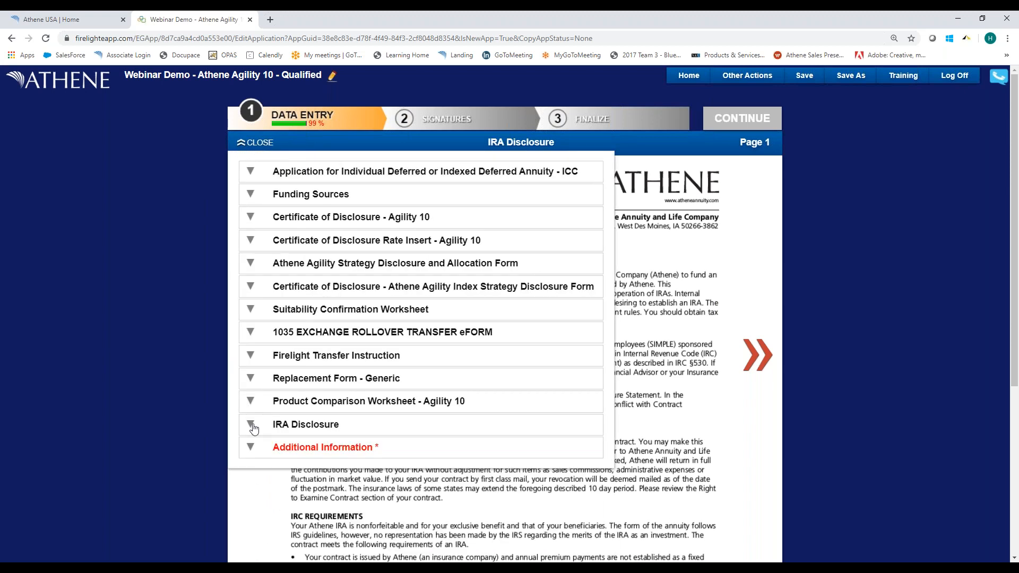
{"action": "left_click", "coordinate": [252, 449]}
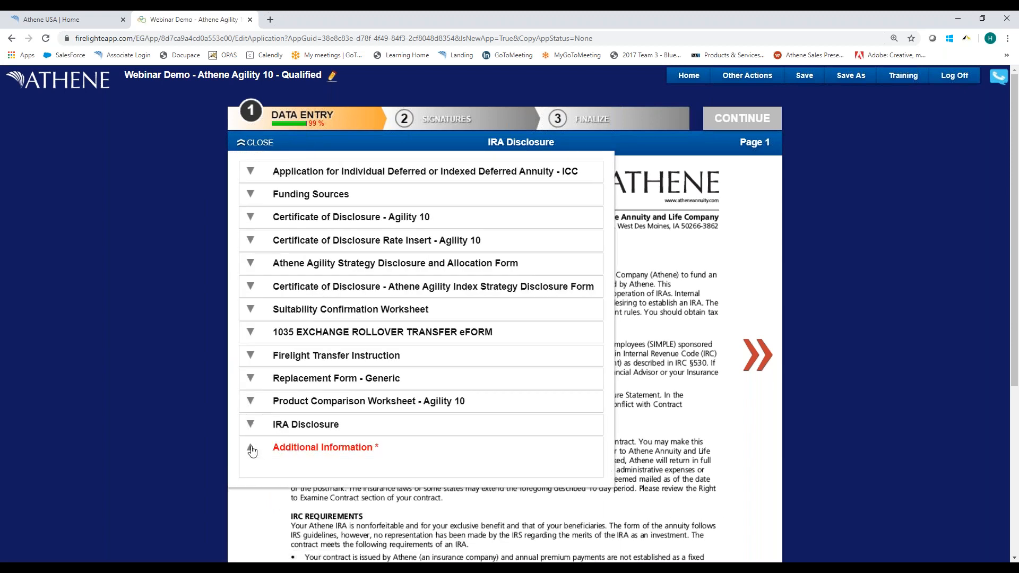
{"action": "left_click", "coordinate": [289, 469]}
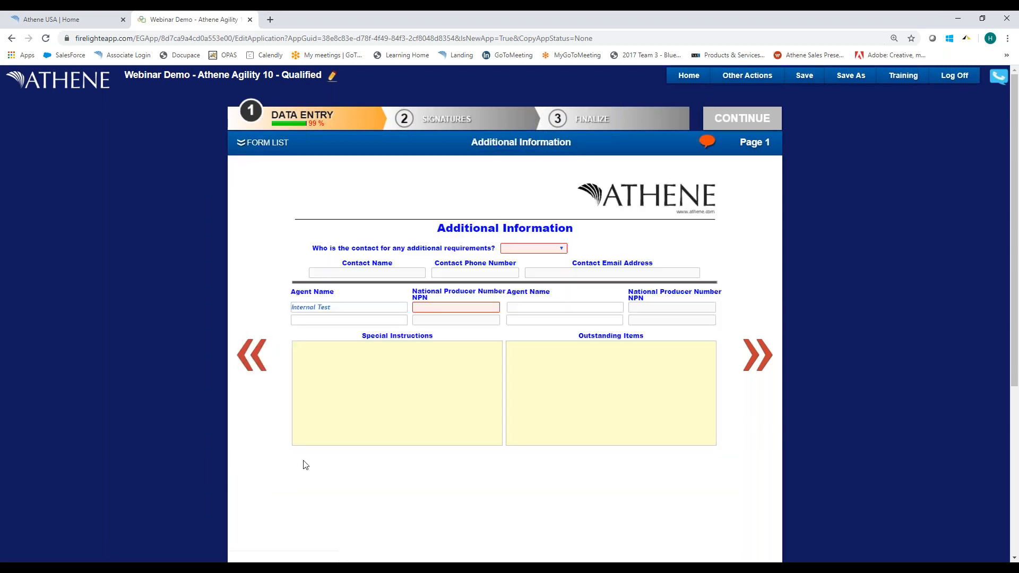
{"action": "left_click", "coordinate": [533, 248]}
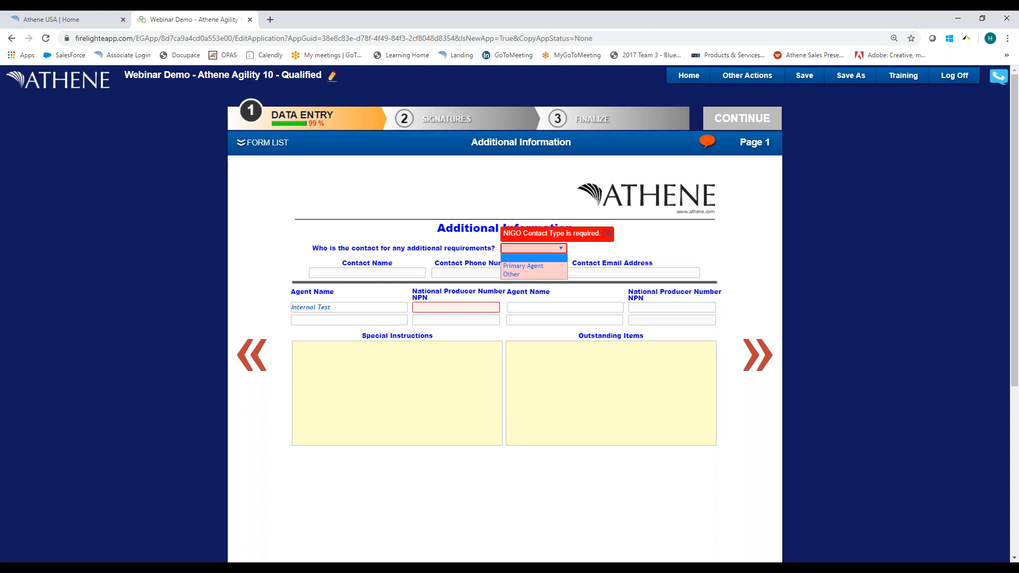
{"action": "left_click", "coordinate": [521, 267]}
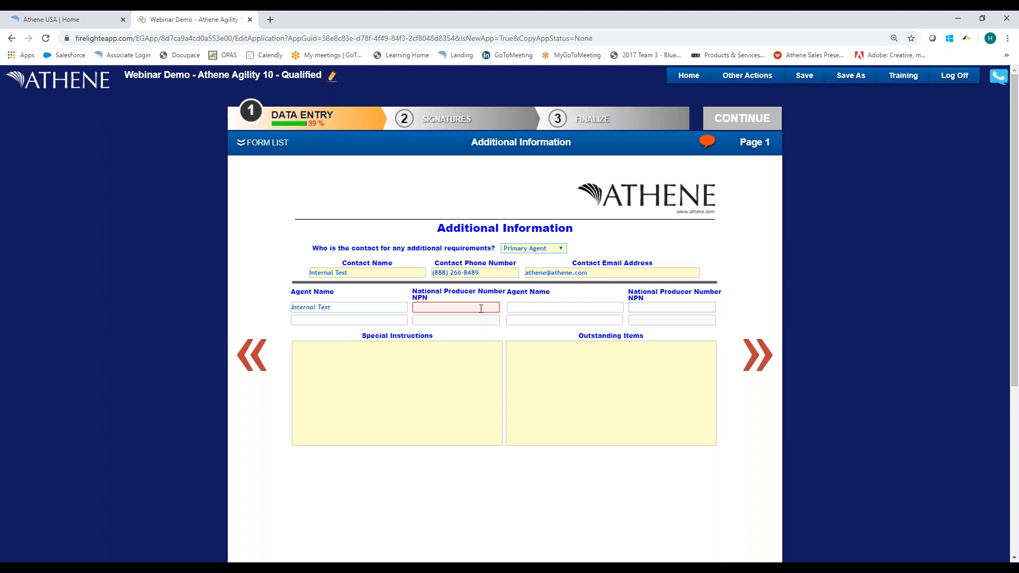
Try Other as the contact for additional requirements and restore Primary Agent.
{"action": "left_click", "coordinate": [530, 250]}
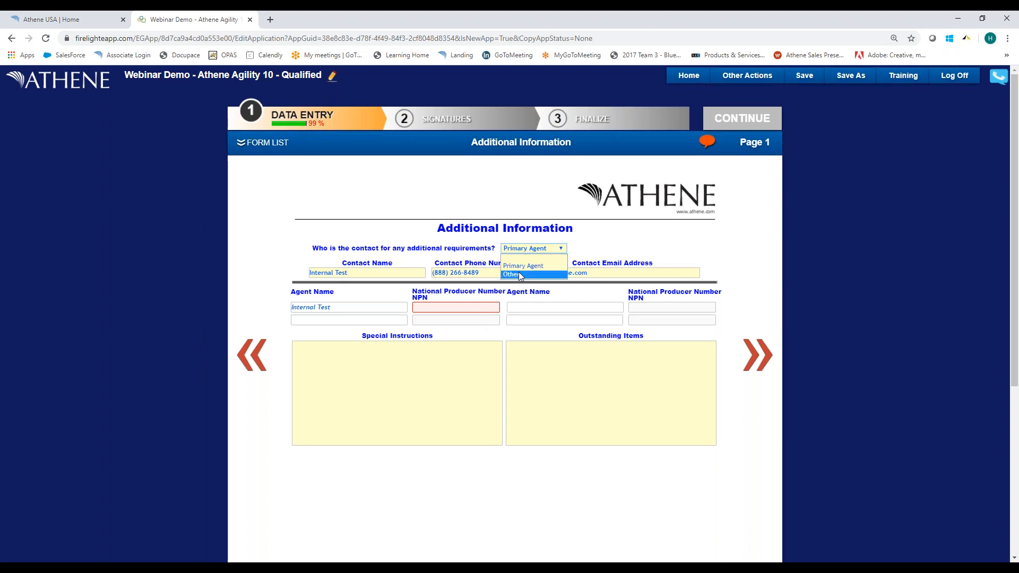
{"action": "left_click", "coordinate": [527, 272]}
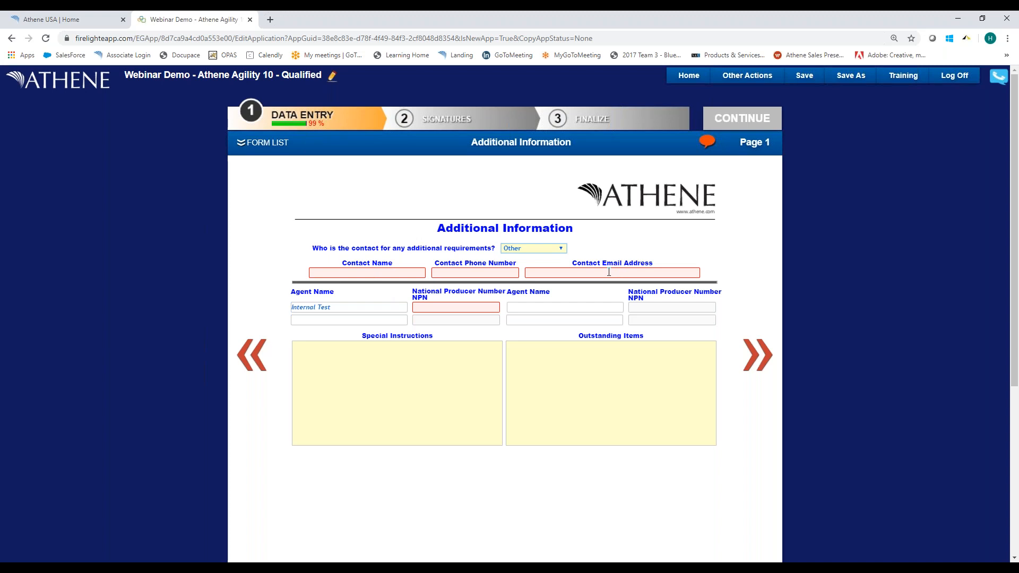
{"action": "left_click", "coordinate": [537, 248]}
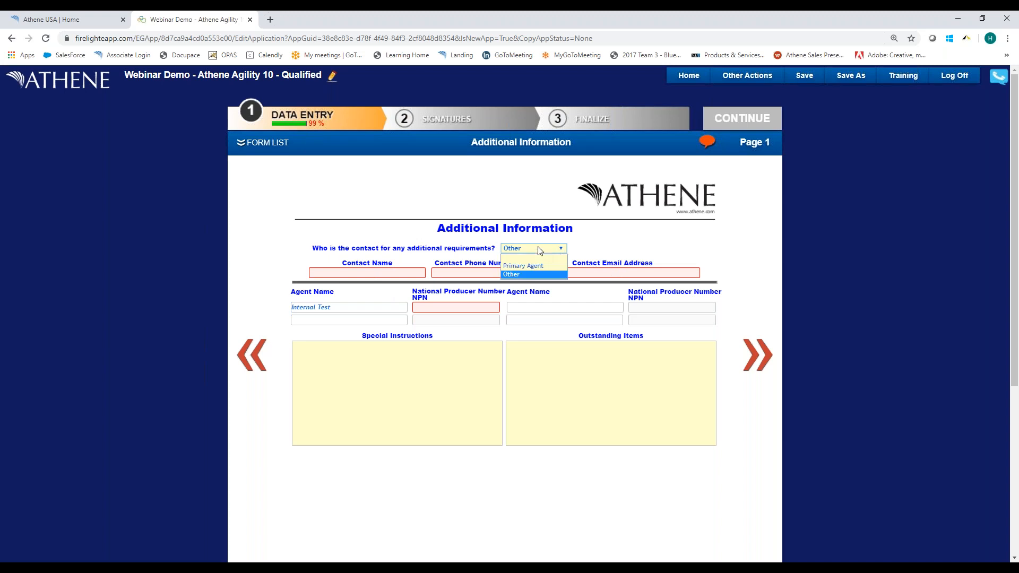
{"action": "left_click", "coordinate": [519, 263]}
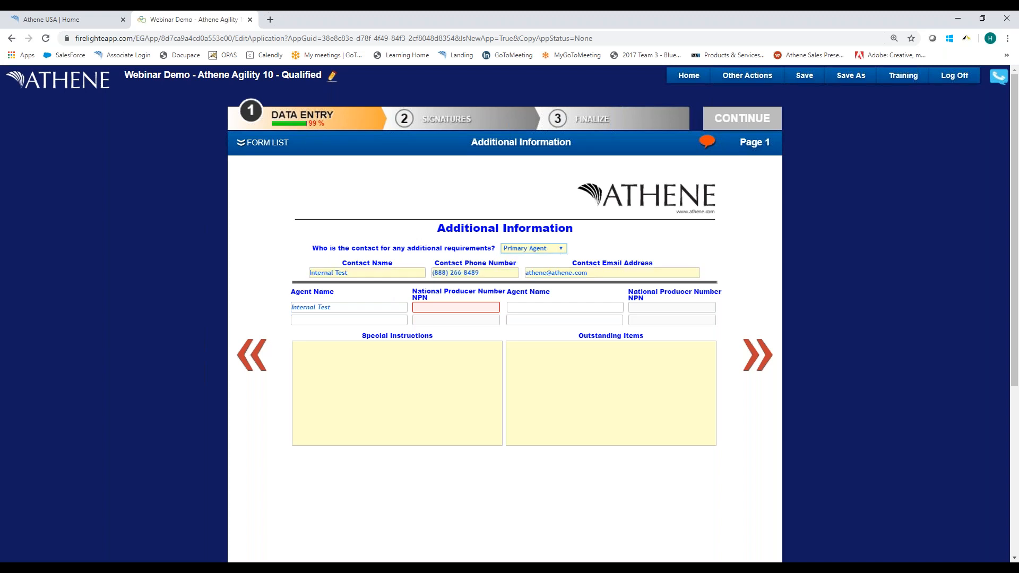
{"action": "left_click", "coordinate": [446, 307]}
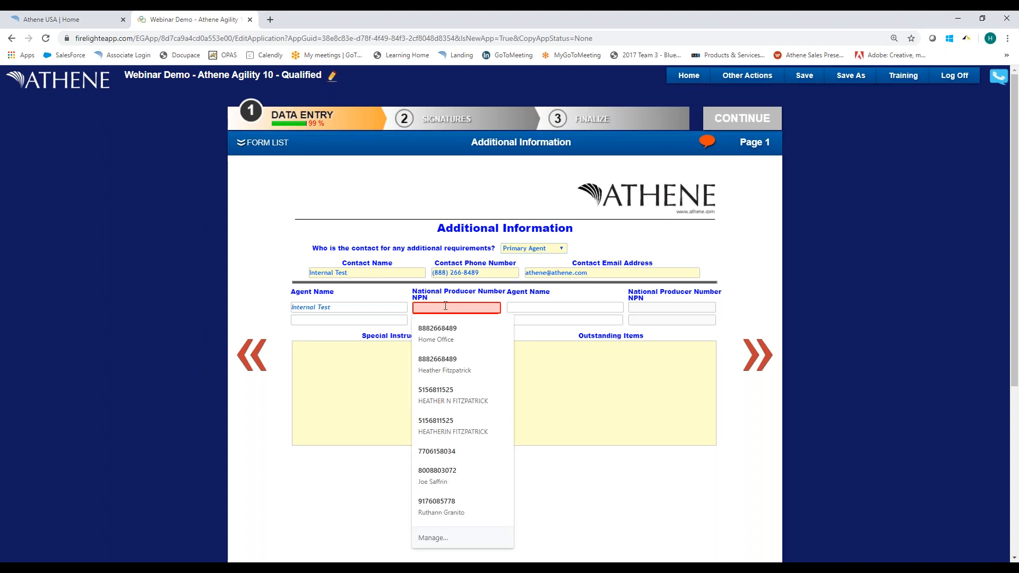
{"action": "type", "text": "09800"}
{"action": "key", "text": "BackSpace"}
{"action": "key", "text": "BackSpace"}
{"action": "key", "text": "BackSpace"}
{"action": "key", "text": "BackSpace"}
{"action": "key", "text": "BackSpace"}
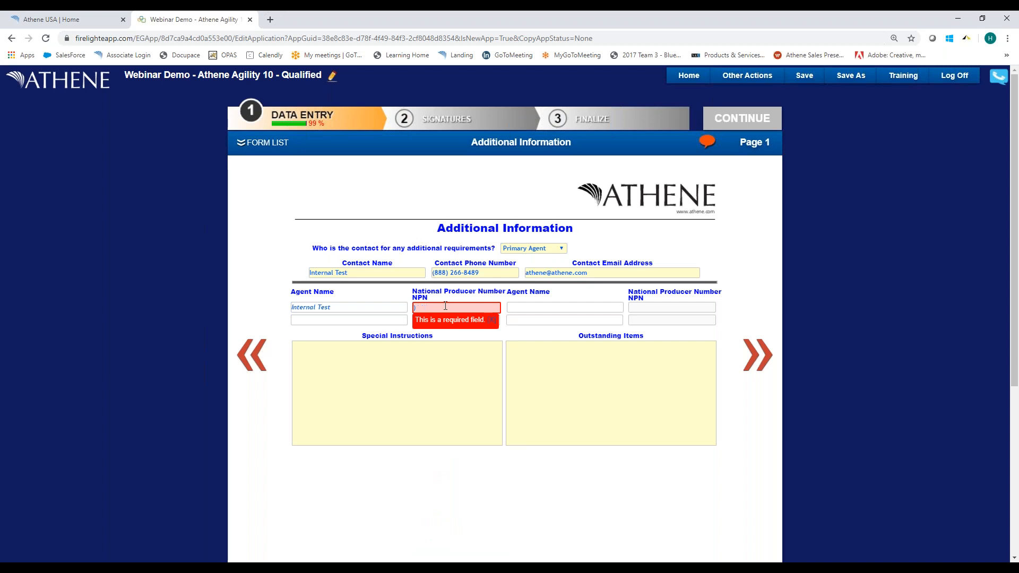
{"action": "type", "text": "45433"}
{"action": "key", "text": "Tab"}
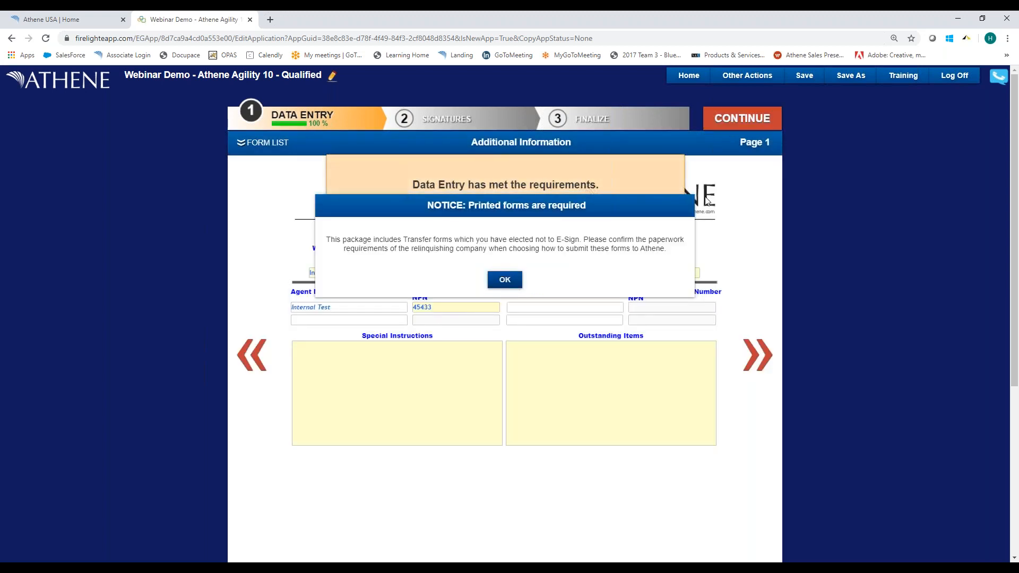
{"action": "left_click", "coordinate": [505, 281]}
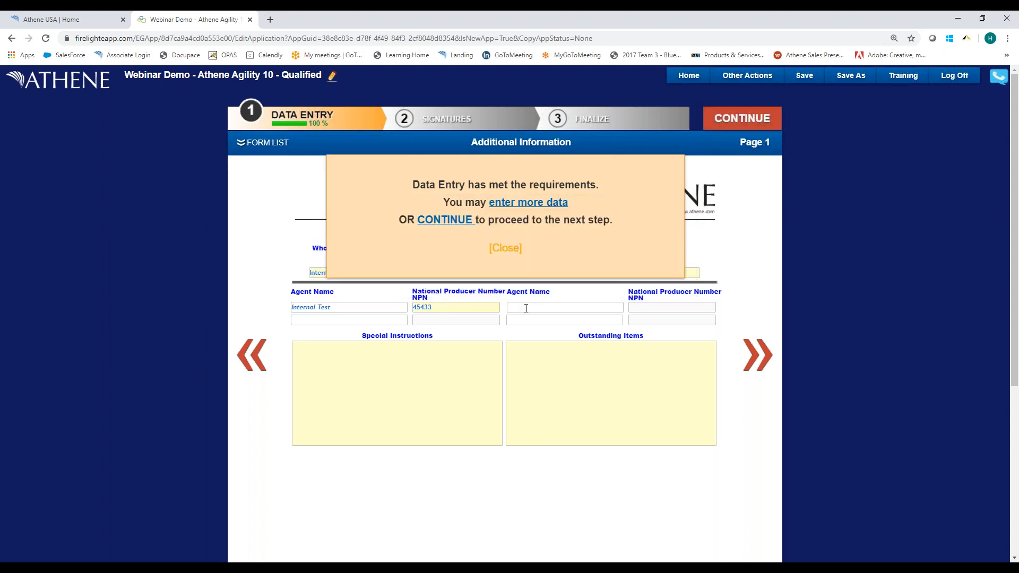
{"action": "left_click", "coordinate": [503, 249]}
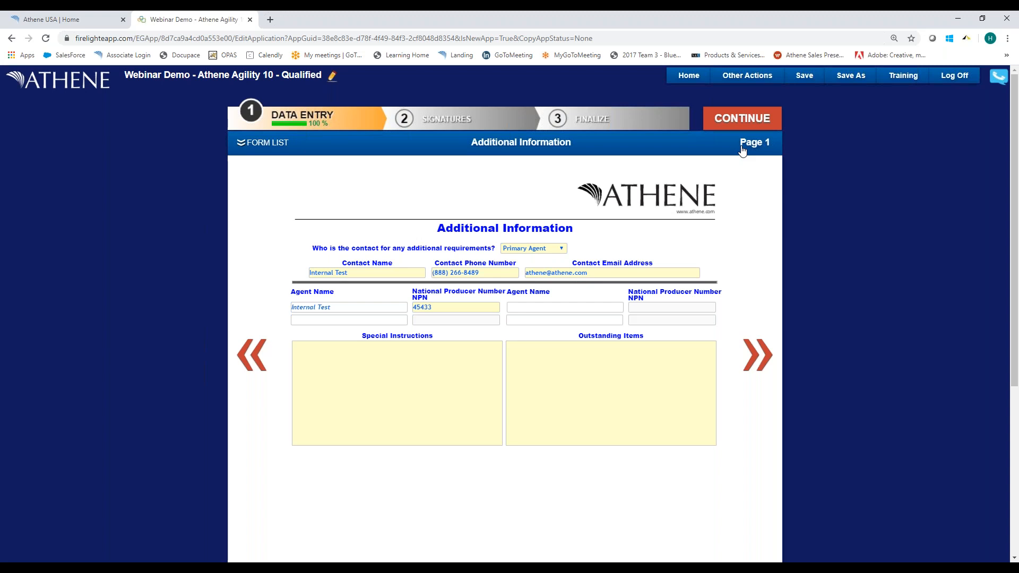
Generate a PDF of the application documents, leaving out the Athene Cover Sheet and the Buyer's Guide for Deferred Annuities.
{"action": "left_click", "coordinate": [747, 78]}
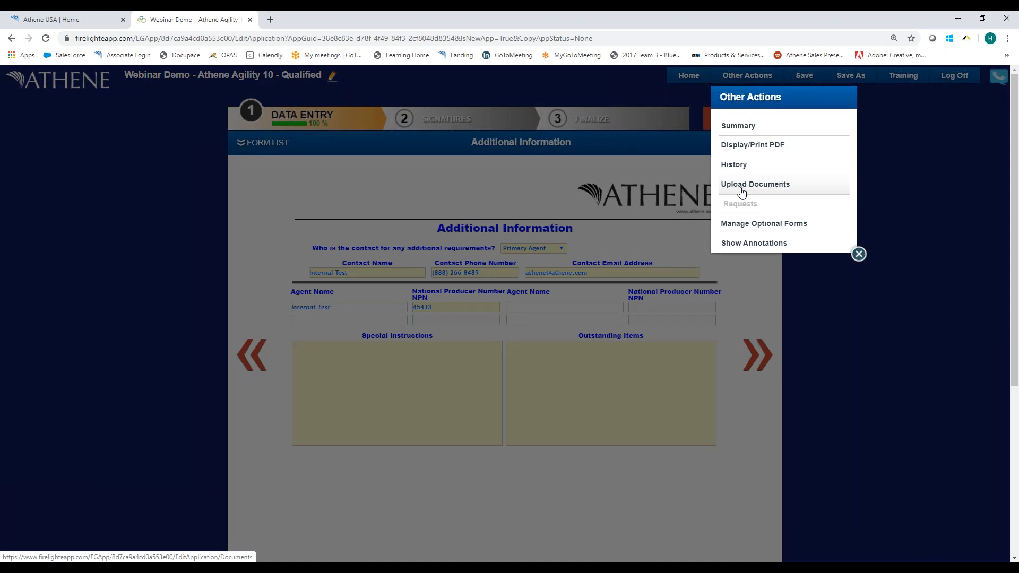
{"action": "left_click", "coordinate": [745, 146]}
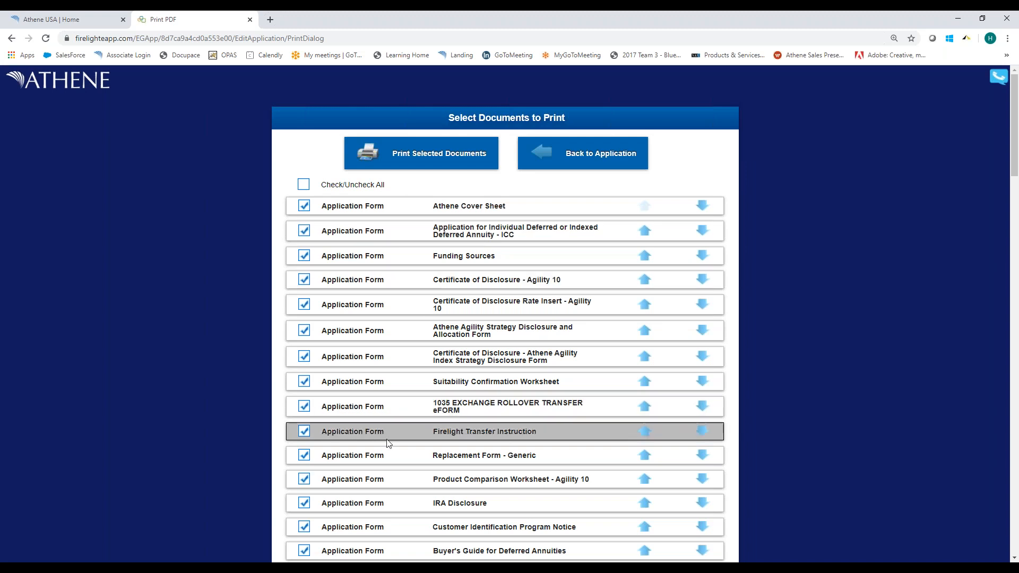
{"action": "left_click", "coordinate": [303, 208]}
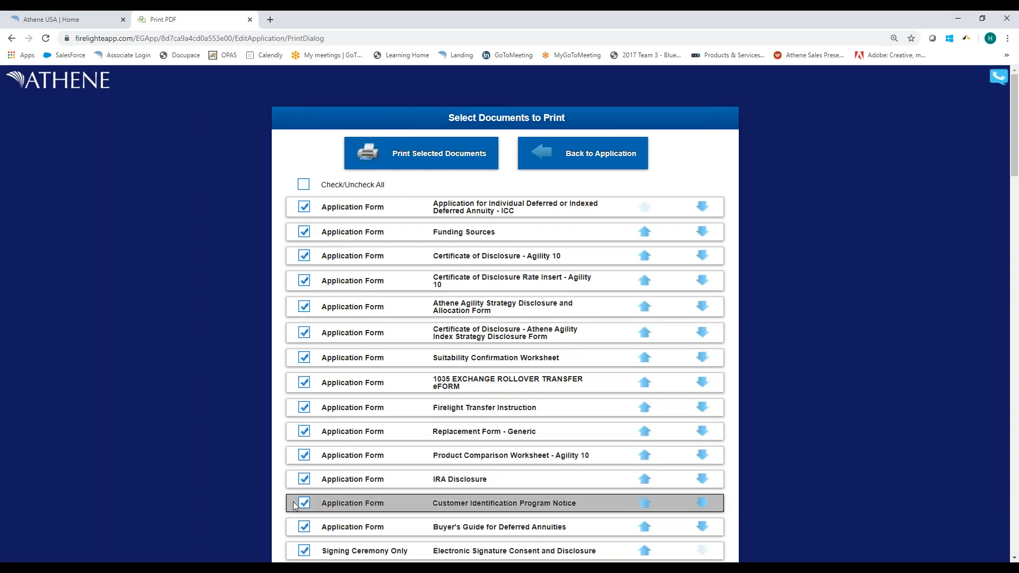
{"action": "left_click", "coordinate": [307, 530]}
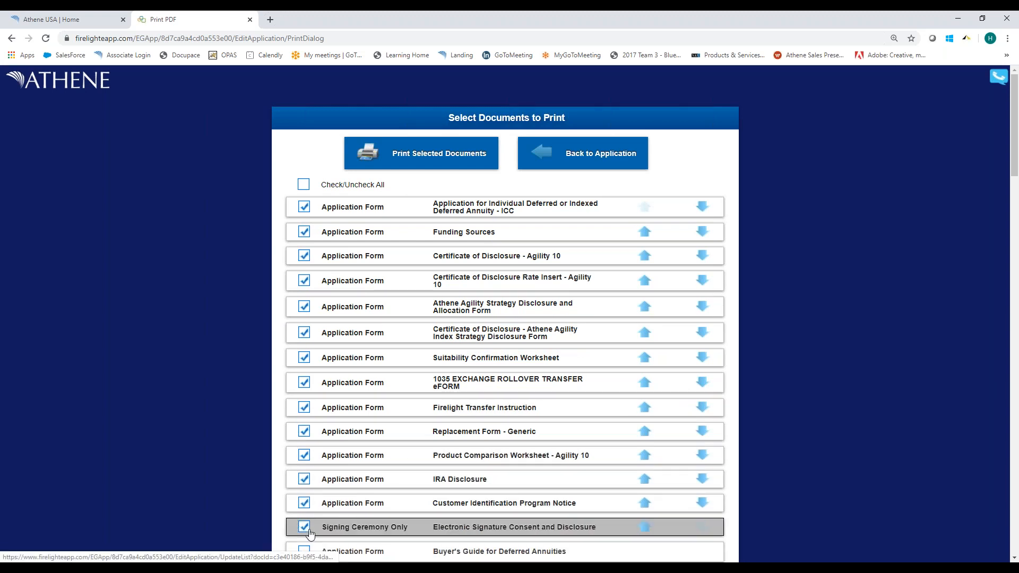
{"action": "left_click", "coordinate": [425, 164]}
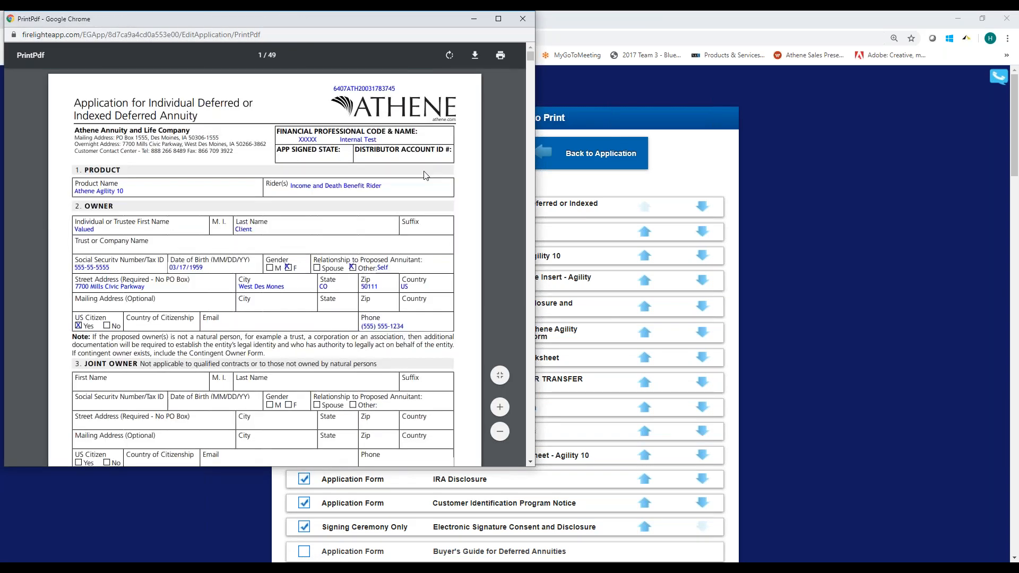
Review the generated PDF as far as the Funding Sources form, close it and return to the application.
{"action": "scroll", "coordinate": [425, 166], "scroll_direction": "down", "scroll_amount": 9}
{"action": "scroll", "coordinate": [406, 203], "scroll_direction": "down", "scroll_amount": 15}
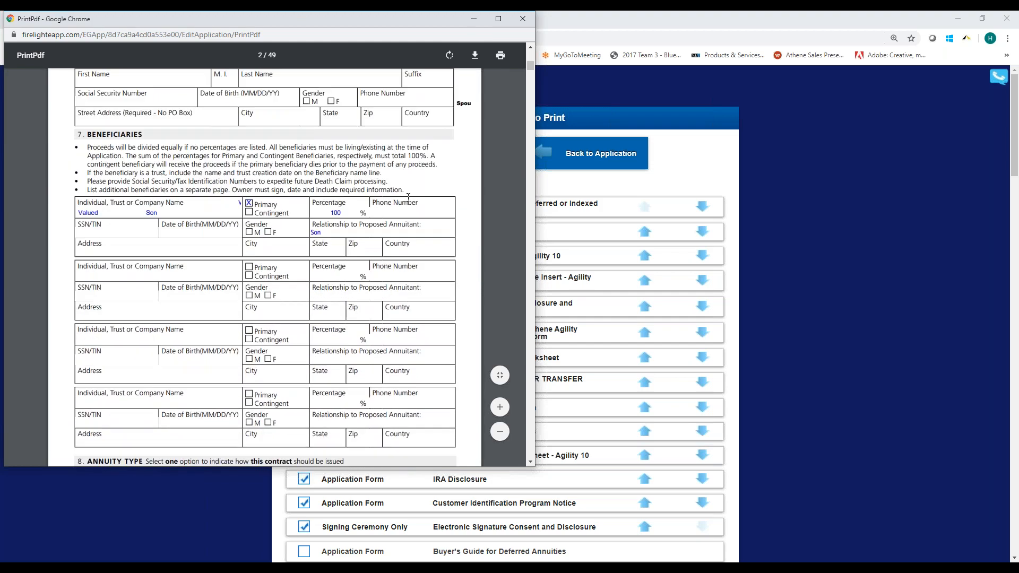
{"action": "scroll", "coordinate": [407, 202], "scroll_direction": "down", "scroll_amount": 15}
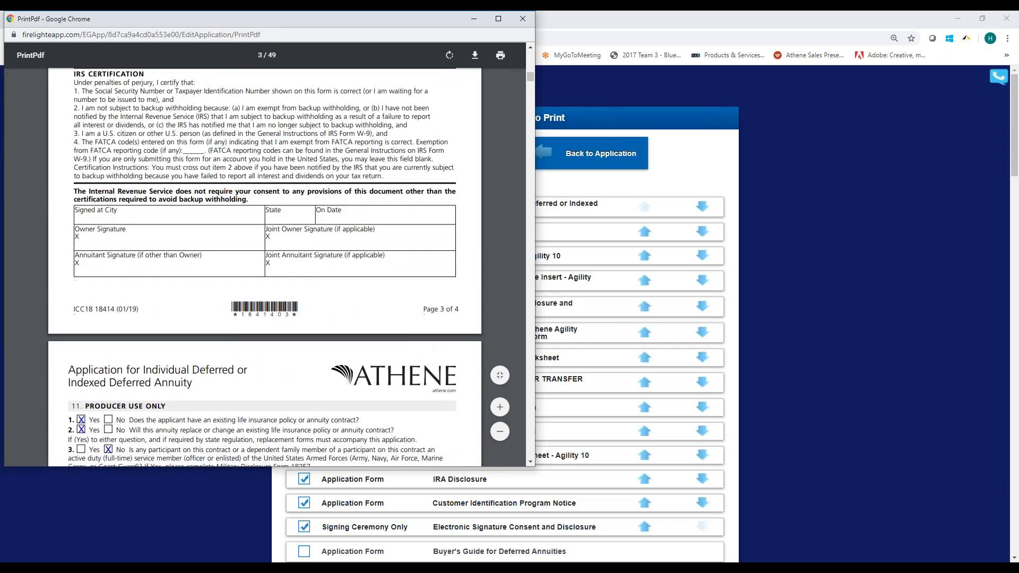
{"action": "scroll", "coordinate": [407, 208], "scroll_direction": "down", "scroll_amount": 6}
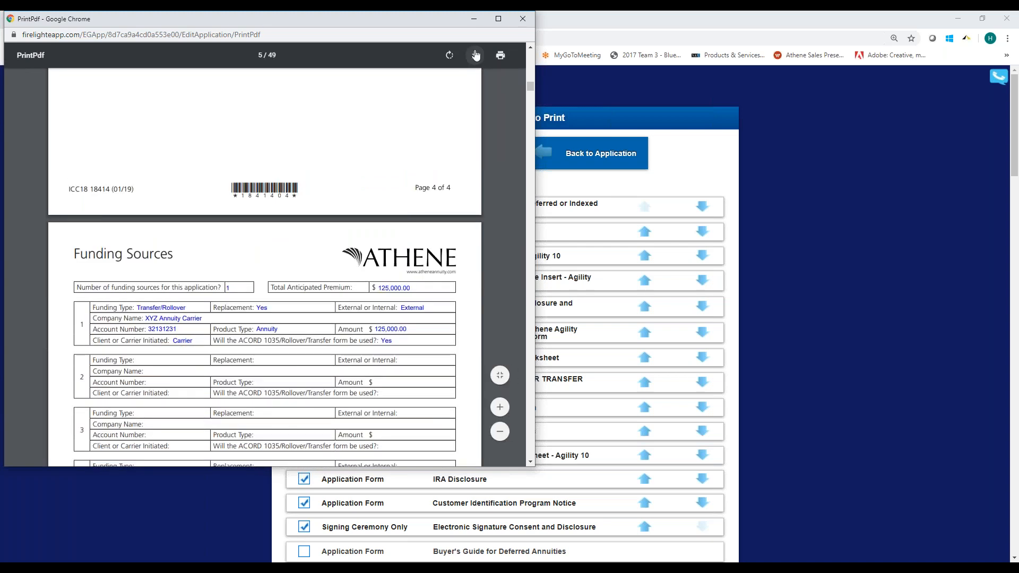
{"action": "left_click", "coordinate": [528, 21]}
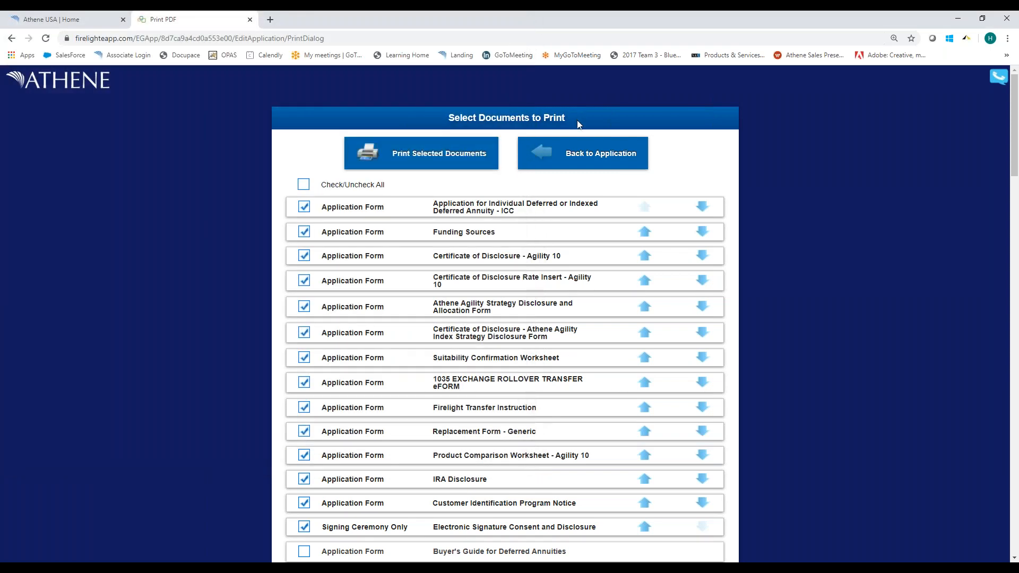
{"action": "left_click", "coordinate": [538, 152]}
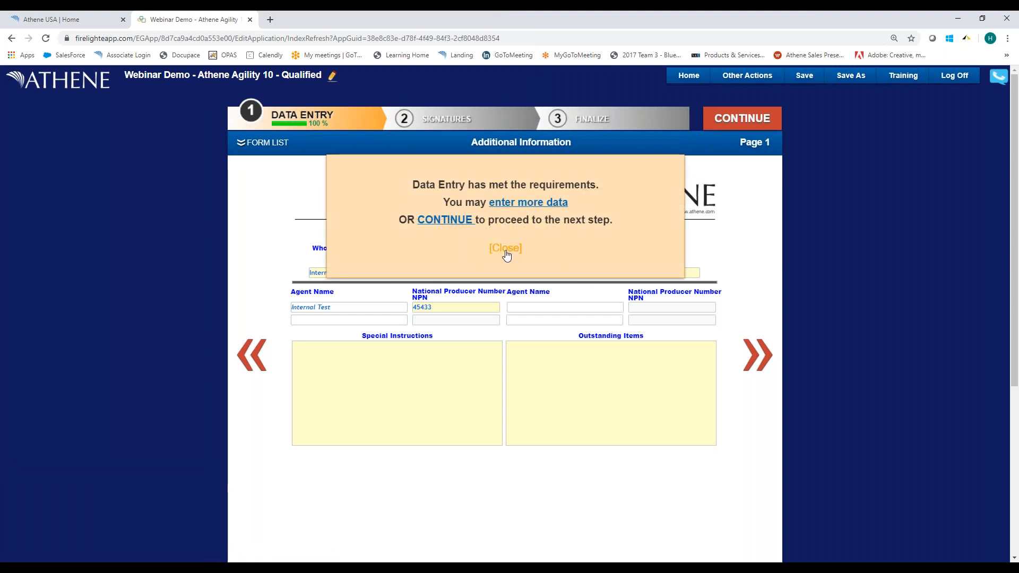
{"action": "left_click", "coordinate": [506, 249]}
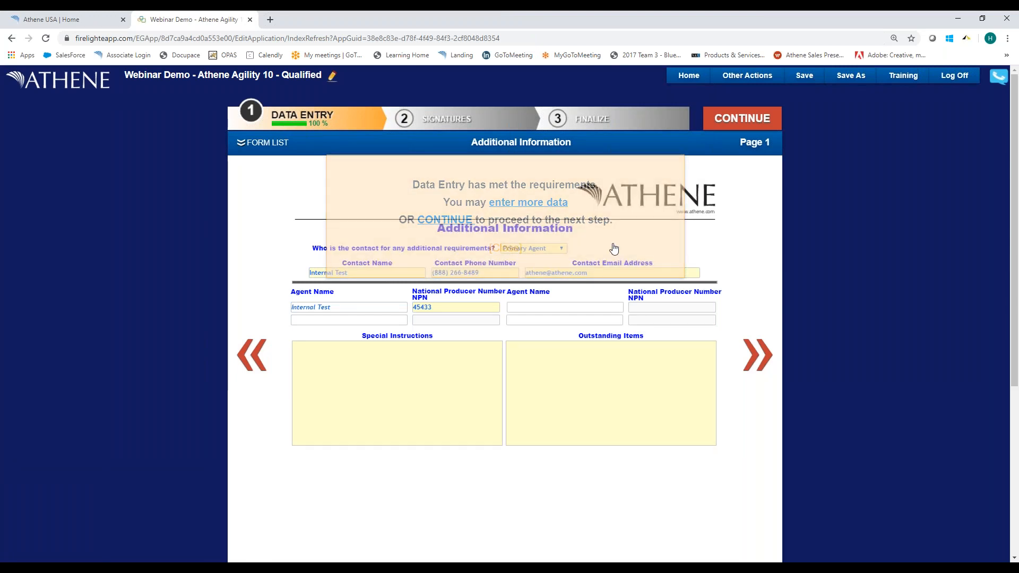
Choose e-signature for the completed application and open an email signature request for the owner.
{"action": "left_click", "coordinate": [736, 117]}
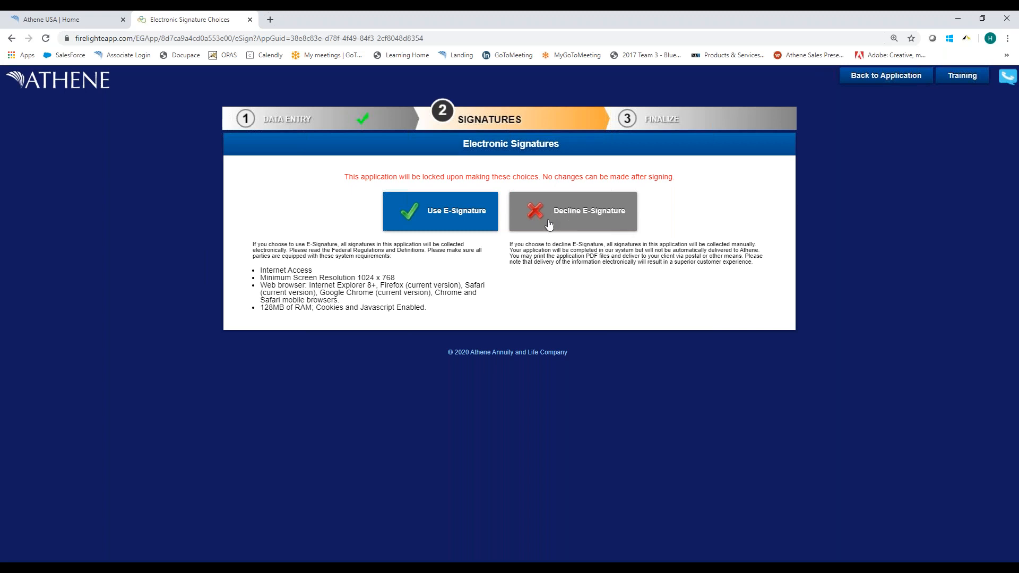
{"action": "left_click", "coordinate": [452, 218]}
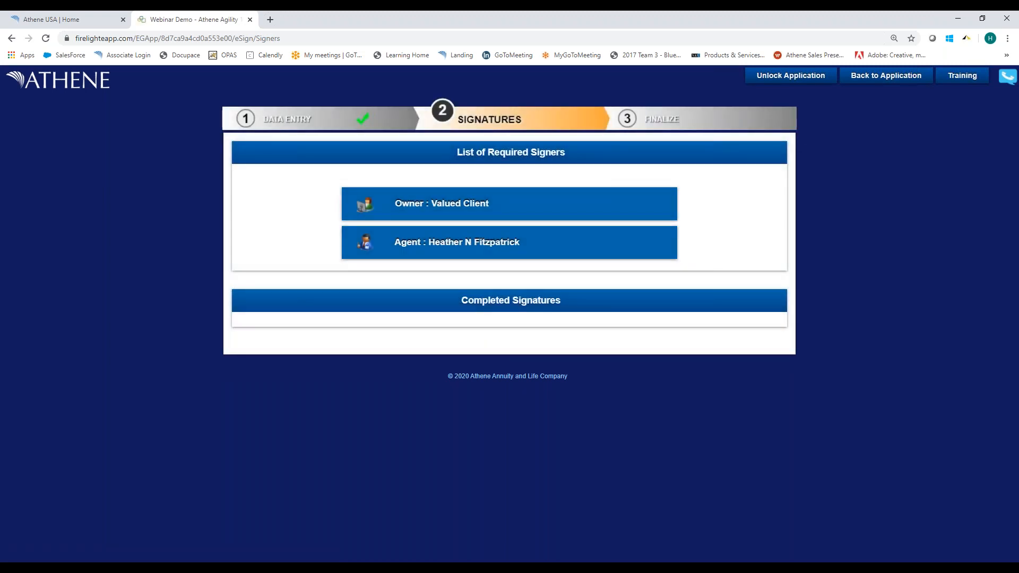
{"action": "left_click", "coordinate": [467, 207]}
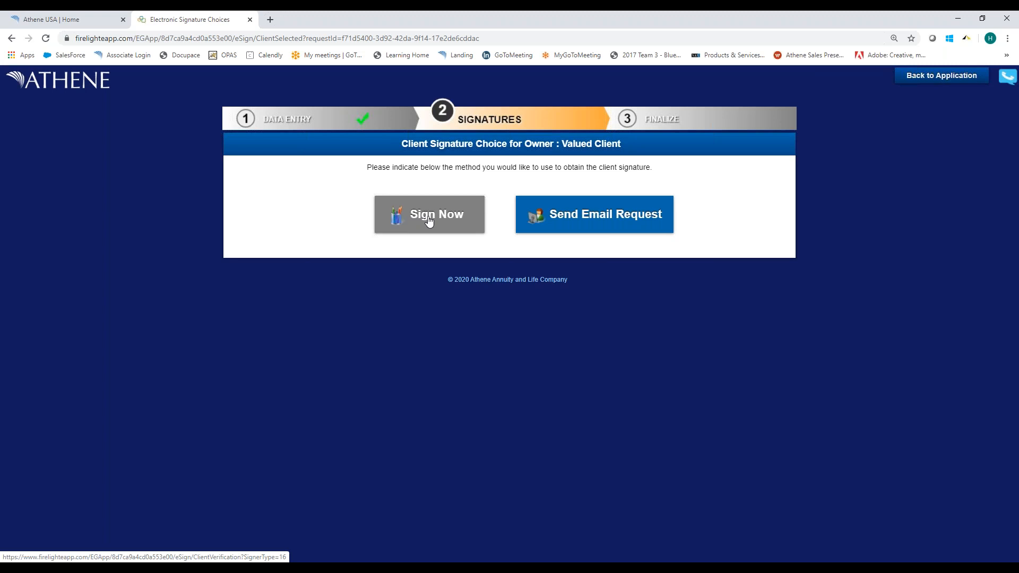
{"action": "left_click", "coordinate": [599, 220]}
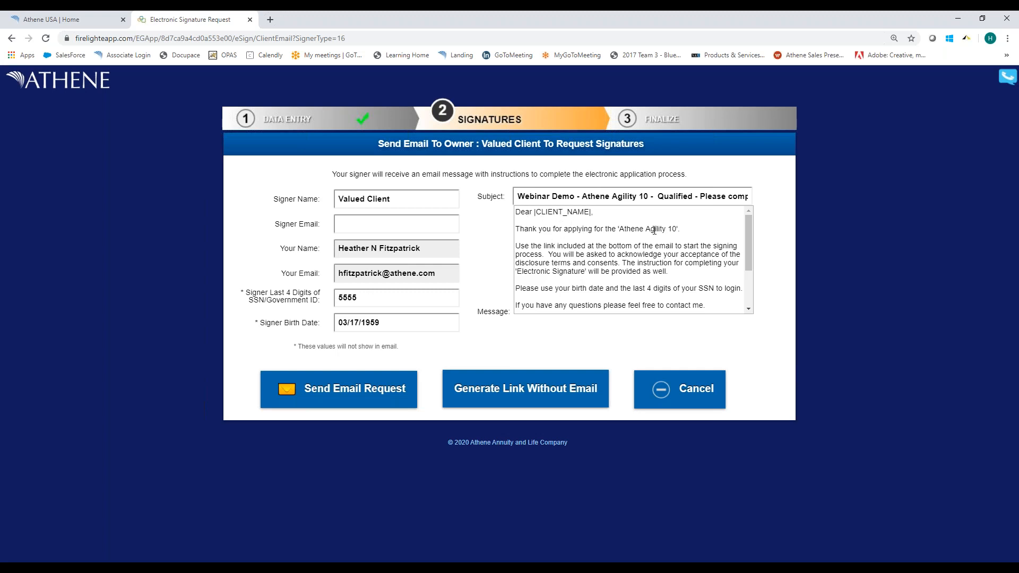
Read the request message, fill in the signer's email, and send the owner's signature request, returning to the list of signers.
{"action": "left_click_drag", "start_coordinate": [747, 241], "coordinate": [758, 279]}
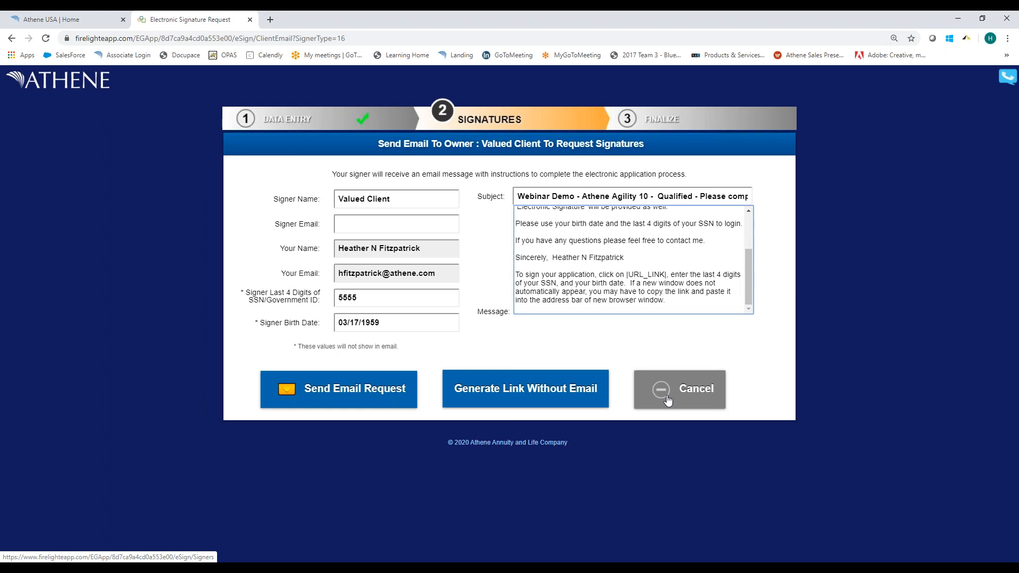
{"action": "left_click", "coordinate": [375, 386]}
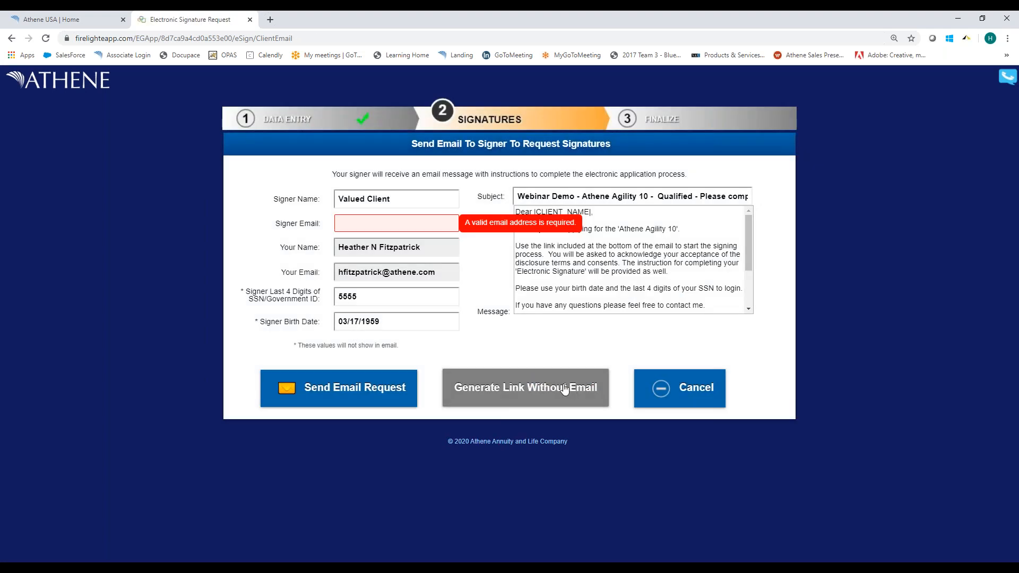
{"action": "left_click", "coordinate": [381, 224]}
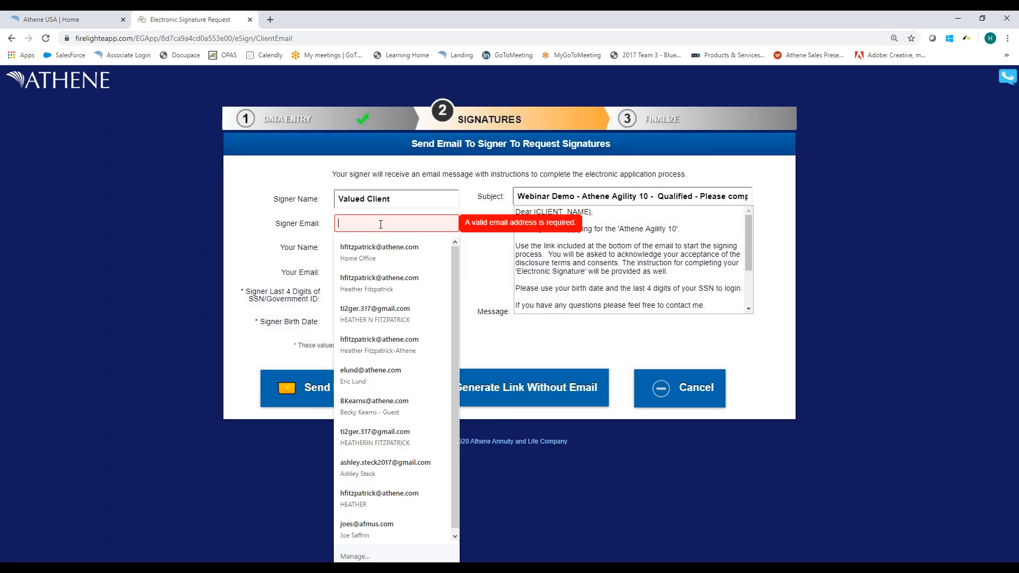
{"action": "left_click", "coordinate": [379, 253]}
{"action": "left_click", "coordinate": [325, 395]}
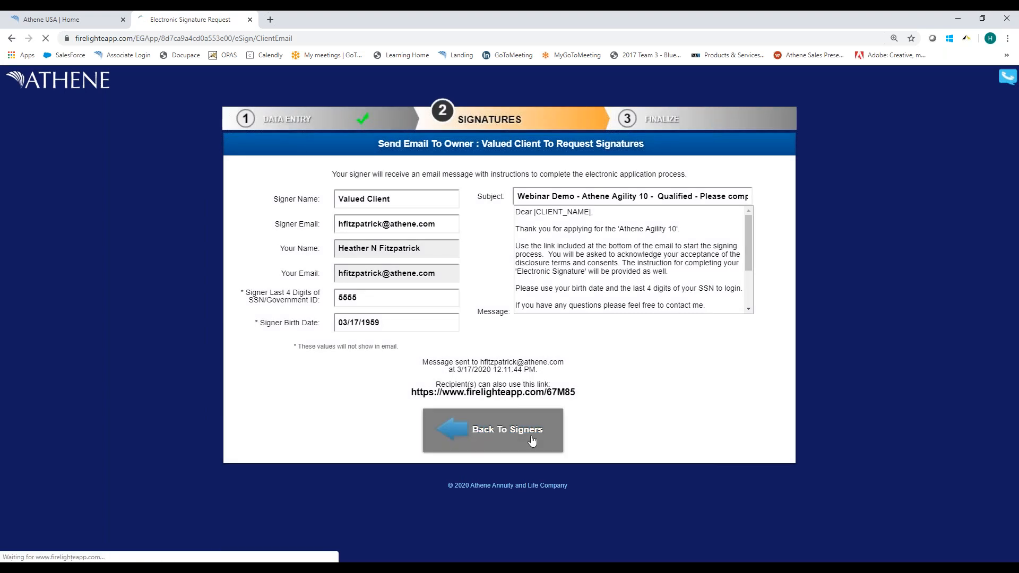
{"action": "left_click", "coordinate": [533, 440]}
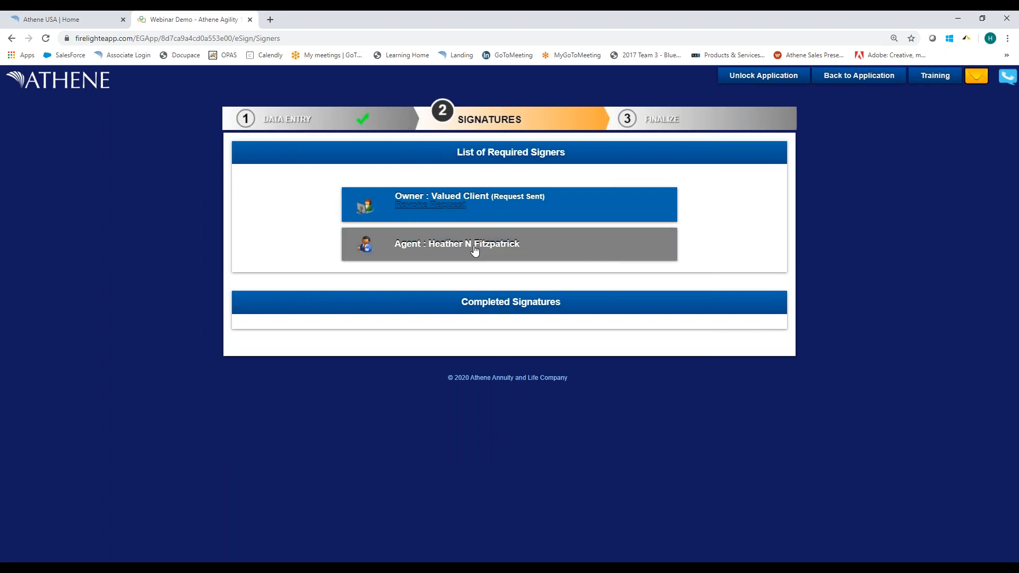
Open the agent's signature documents and look over the list of documents requiring review.
{"action": "left_click", "coordinate": [472, 245]}
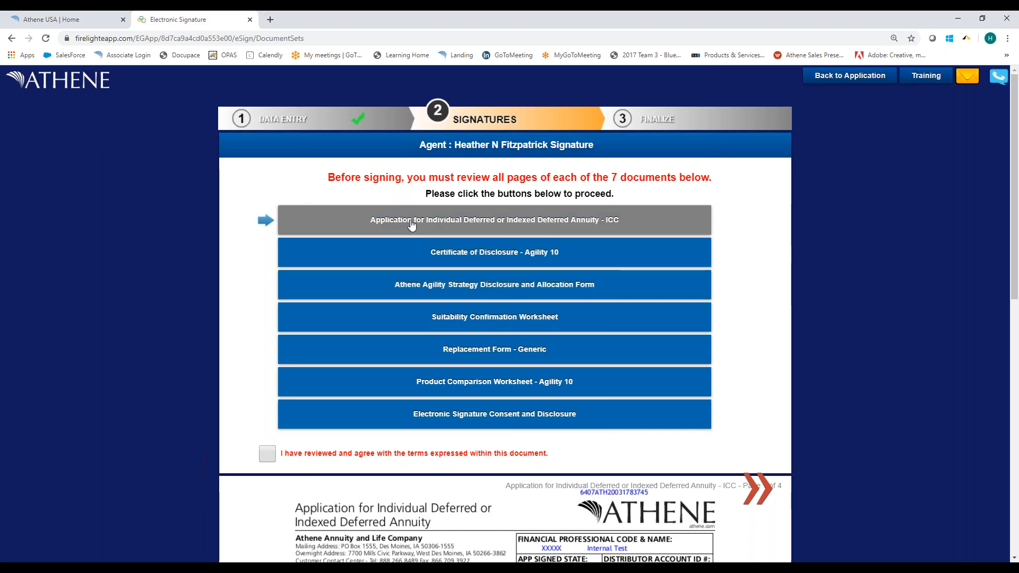
{"action": "scroll", "coordinate": [663, 367], "scroll_direction": "down", "scroll_amount": 6}
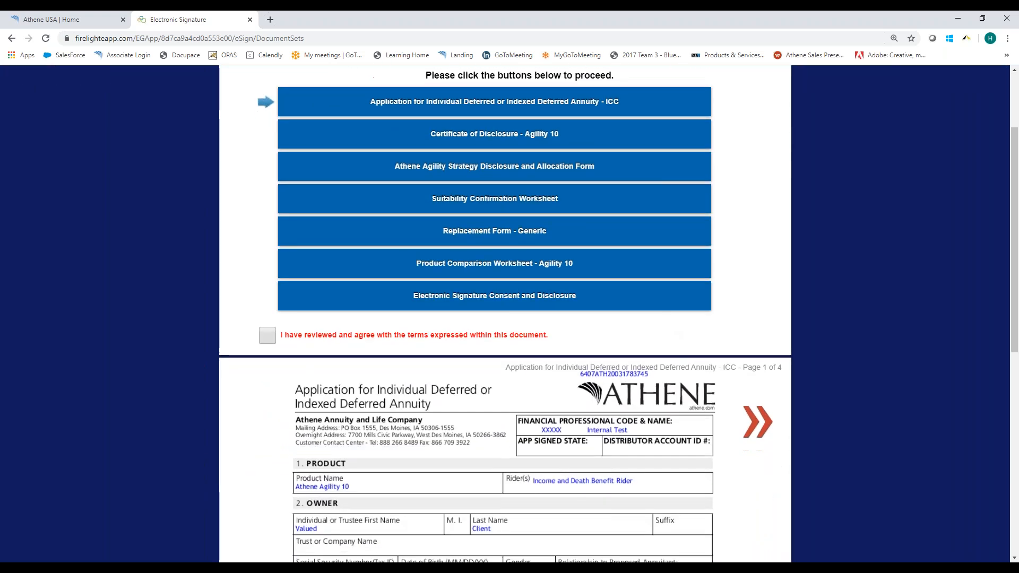
{"action": "scroll", "coordinate": [663, 367], "scroll_direction": "up", "scroll_amount": 4}
{"action": "scroll", "coordinate": [663, 367], "scroll_direction": "up", "scroll_amount": 3}
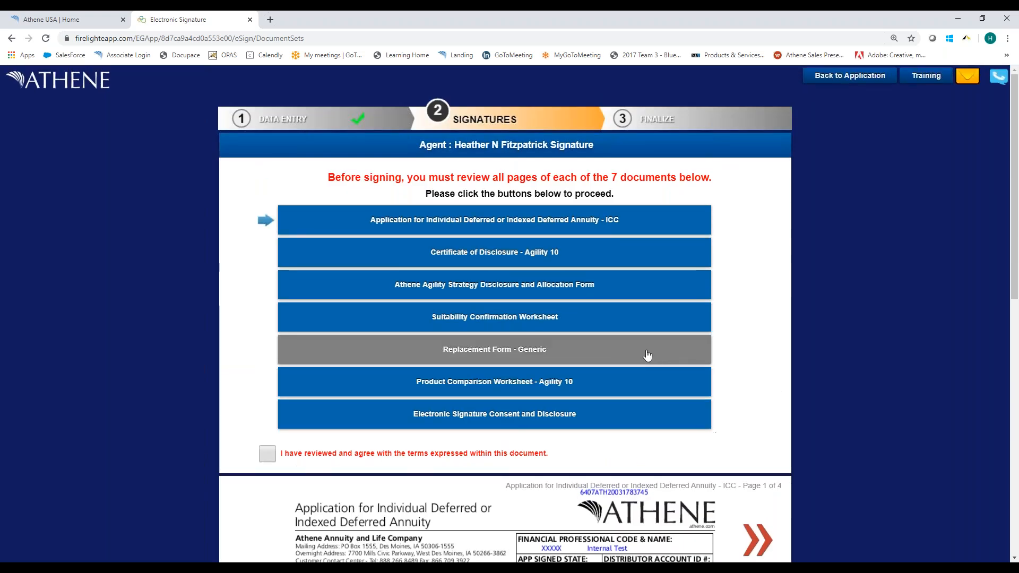
Switch to Outlook to view the owner's signature request email, and move its window out of the way.
{"action": "left_click", "coordinate": [212, 568]}
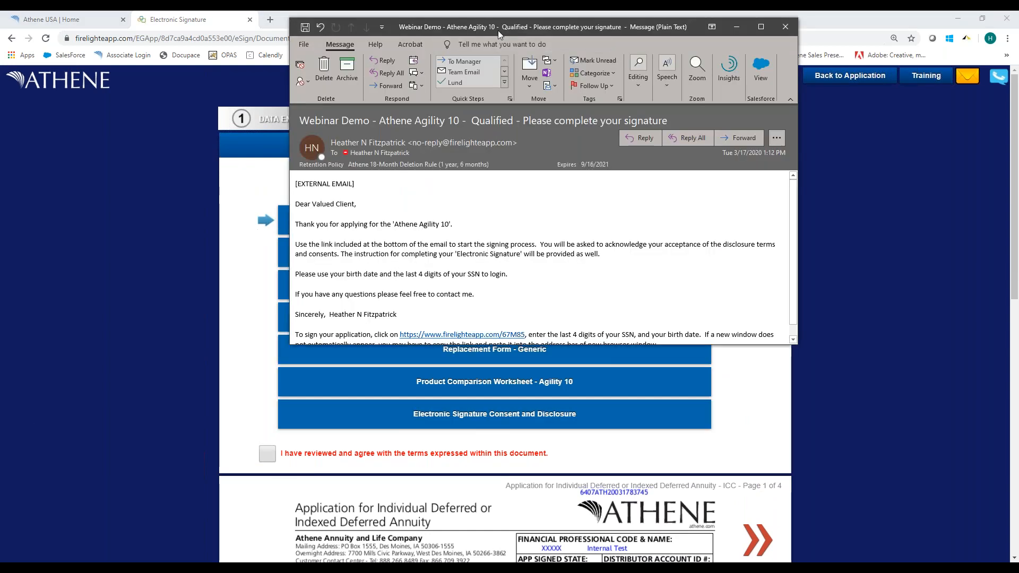
{"action": "left_click_drag", "start_coordinate": [497, 30], "coordinate": [461, 92]}
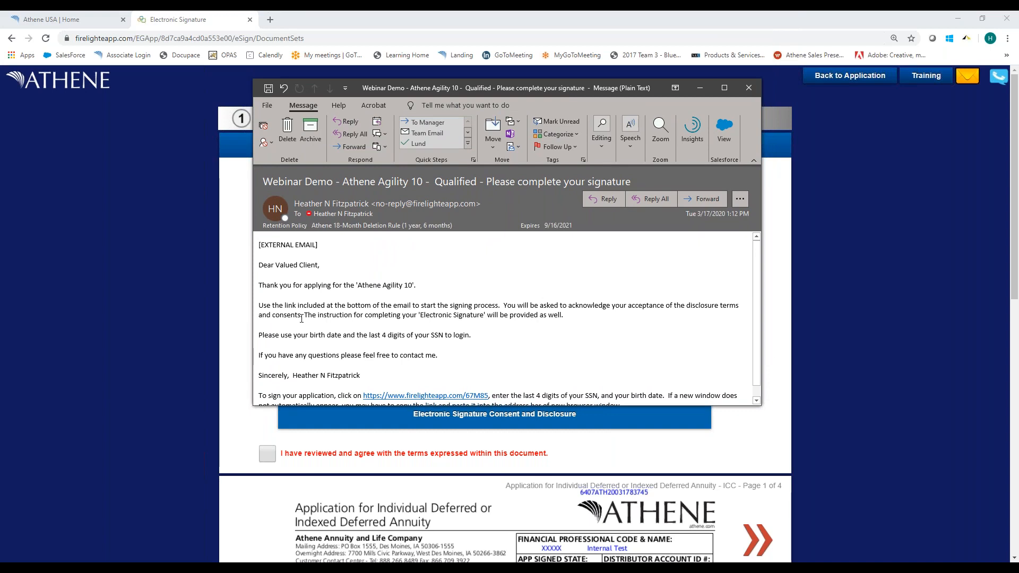
{"action": "mouse_move", "coordinate": [466, 85]}
{"action": "left_mouse_down"}
{"action": "mouse_move", "coordinate": [278, 107]}
{"action": "mouse_move", "coordinate": [0, 107]}
{"action": "left_mouse_up"}
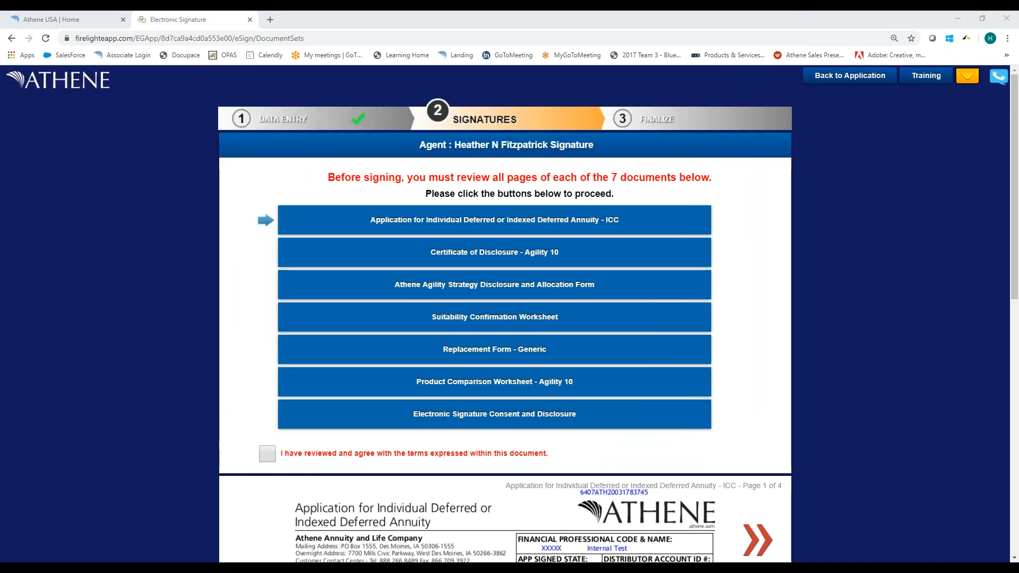
Agree to the annuity application, the Agility 10 Certificate of Disclosure, and the Athene Agility Strategy Disclosure and Allocation Form as the agent.
{"action": "left_click", "coordinate": [268, 454]}
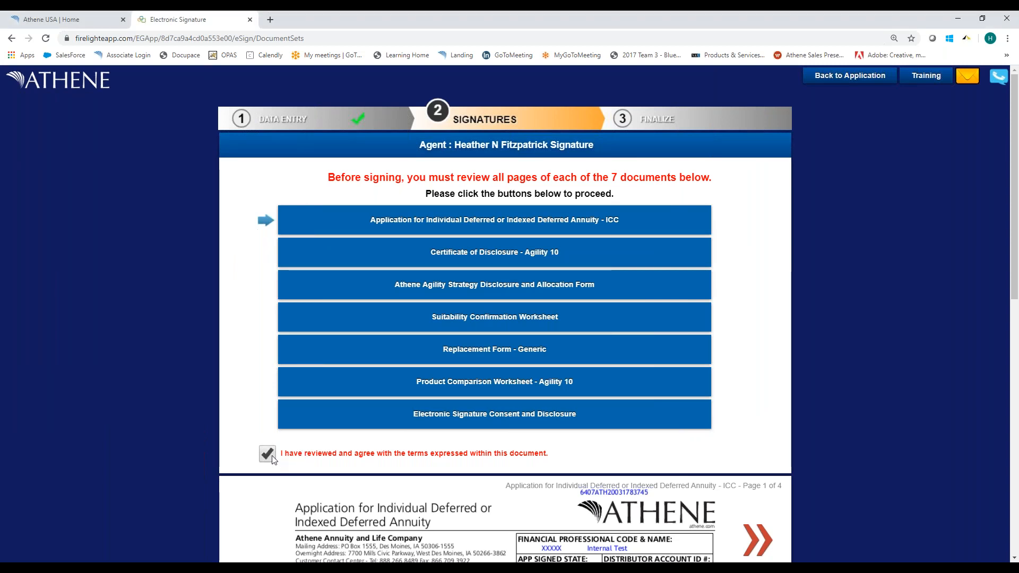
{"action": "scroll", "coordinate": [391, 443], "scroll_direction": "down", "scroll_amount": 3}
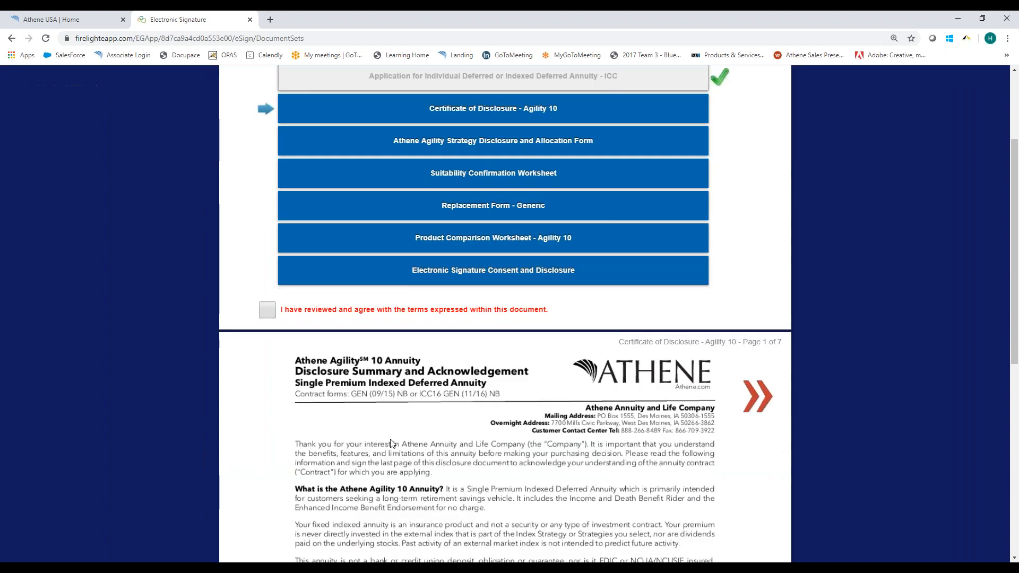
{"action": "scroll", "coordinate": [392, 443], "scroll_direction": "down", "scroll_amount": 1}
{"action": "scroll", "coordinate": [293, 352], "scroll_direction": "up", "scroll_amount": 2}
{"action": "left_click", "coordinate": [294, 352]}
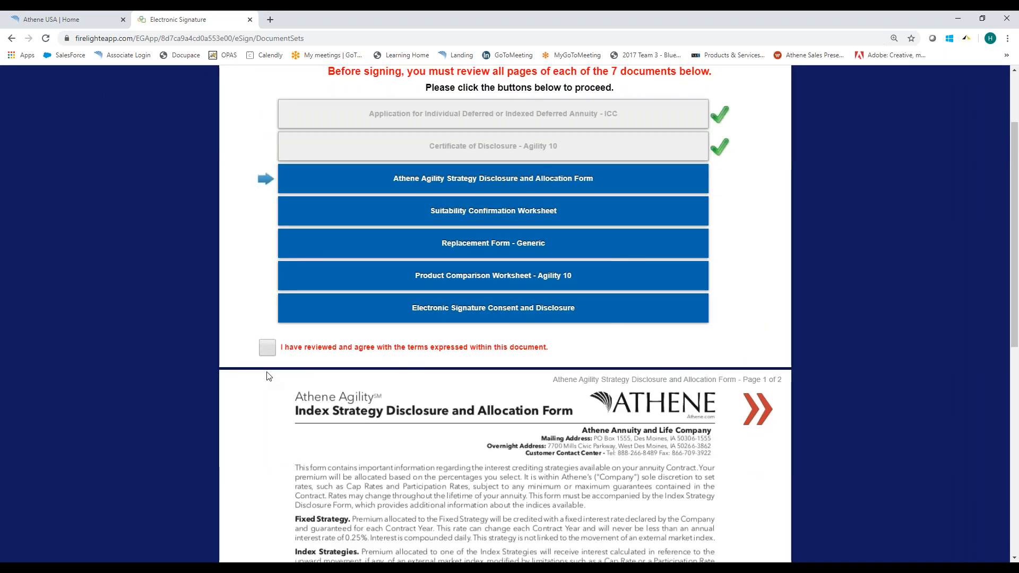
{"action": "left_click", "coordinate": [270, 347]}
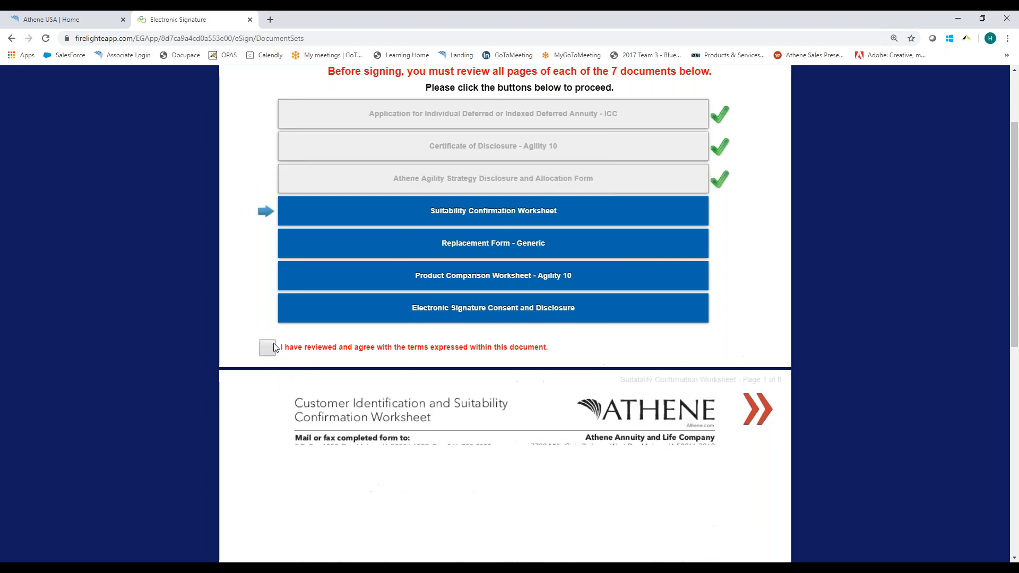
Agree to the Suitability Confirmation Worksheet, Replacement Form, Product Comparison Worksheet and Electronic Signature Consent and Disclosure, and proceed to the agent's on-site signature.
{"action": "scroll", "coordinate": [270, 339], "scroll_direction": "down", "scroll_amount": 3}
{"action": "scroll", "coordinate": [266, 321], "scroll_direction": "up", "scroll_amount": 2}
{"action": "left_click", "coordinate": [267, 293]}
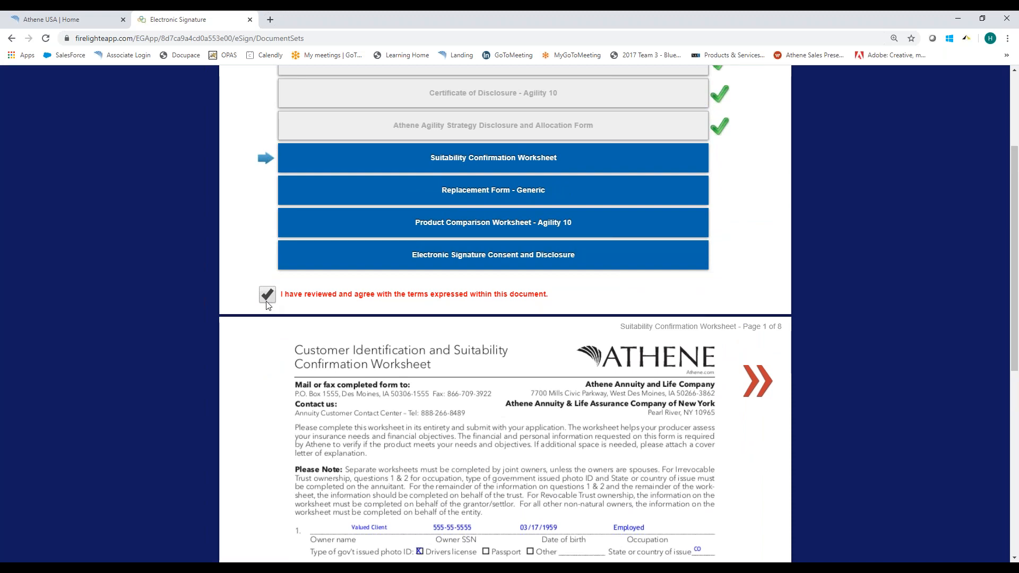
{"action": "left_click", "coordinate": [267, 295]}
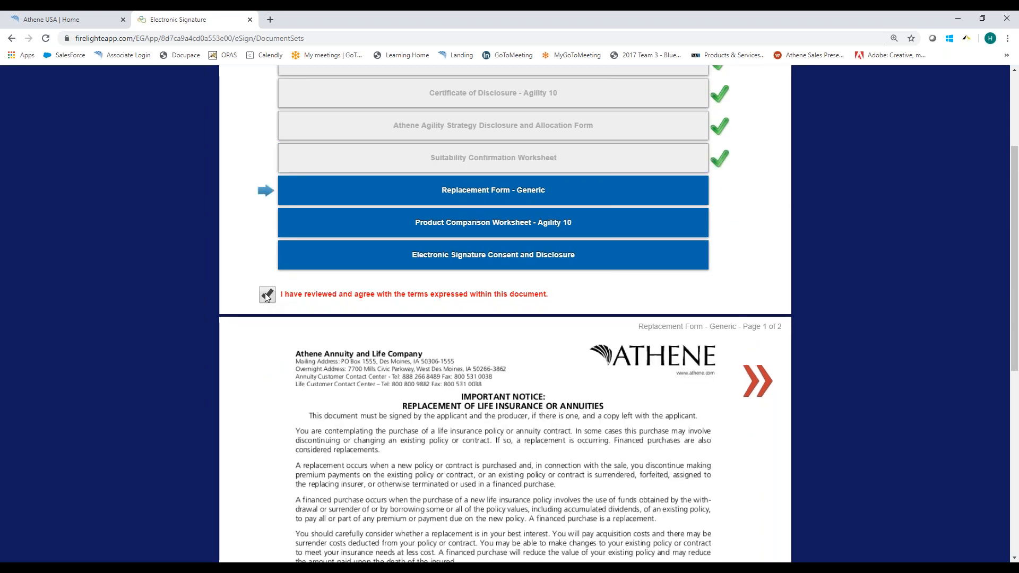
{"action": "left_click", "coordinate": [267, 295]}
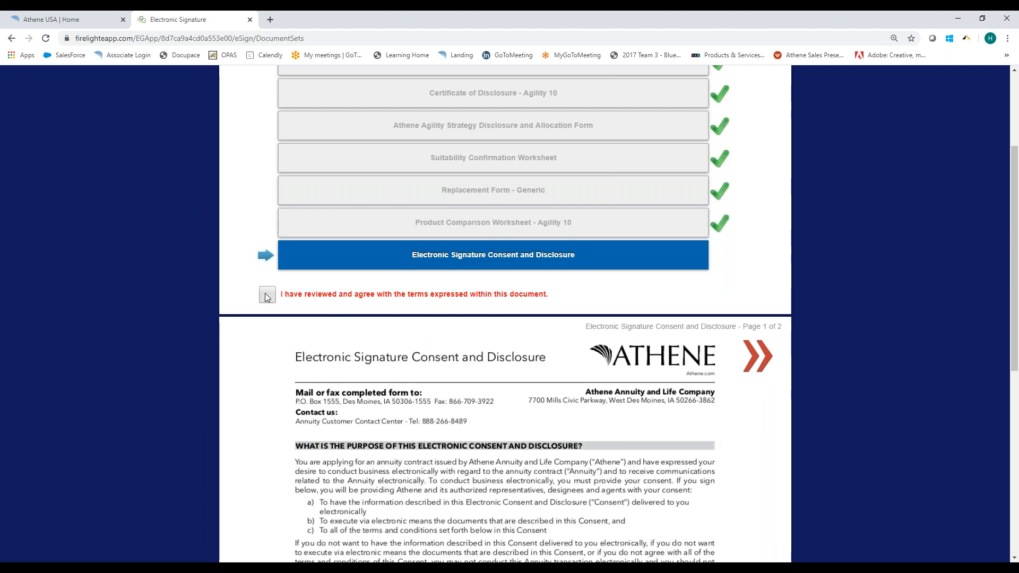
{"action": "left_click", "coordinate": [267, 296]}
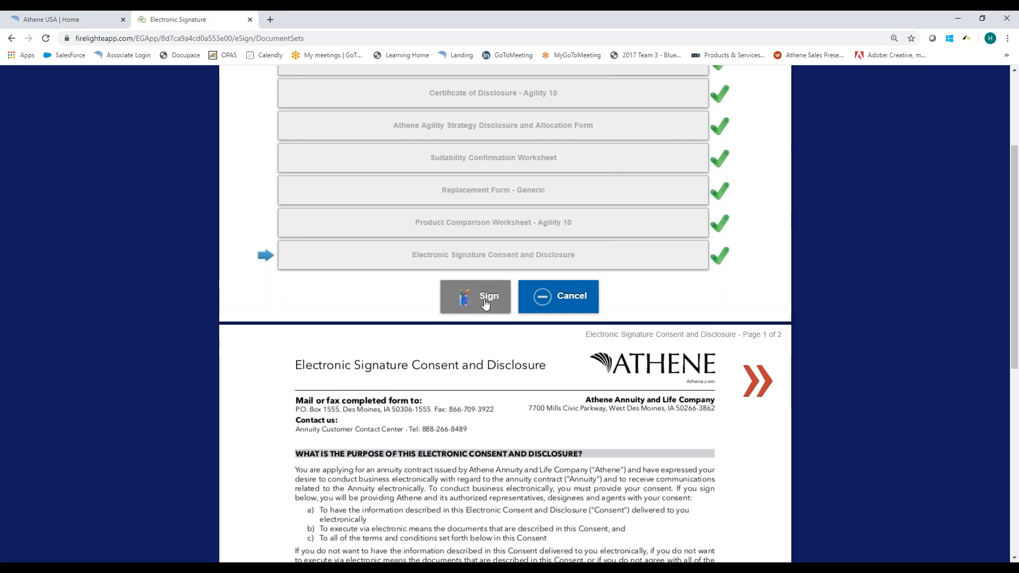
{"action": "left_click", "coordinate": [485, 301]}
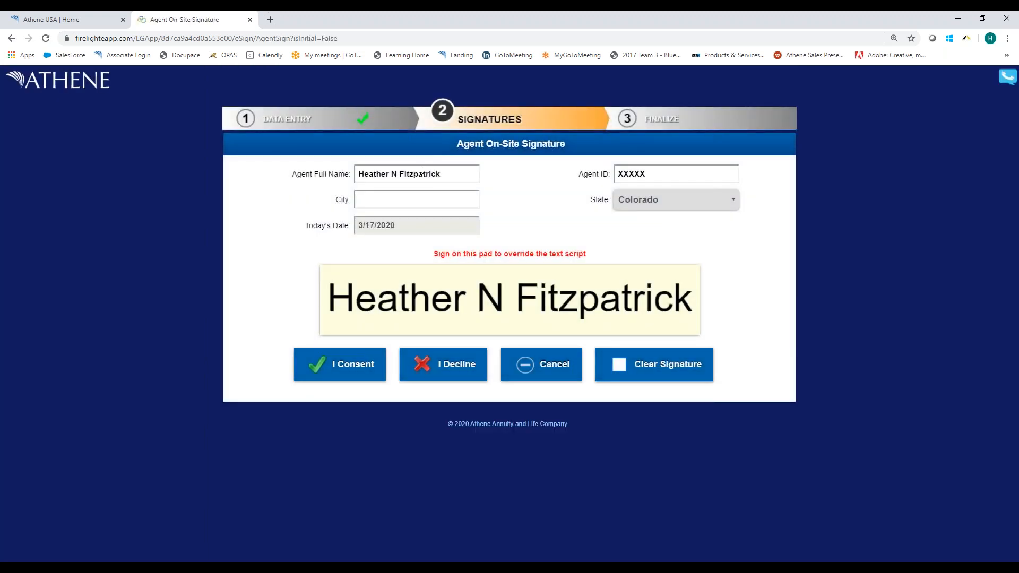
Clear the agent's full name and hand-draw the agent's signature on the signature pad.
{"action": "left_click_drag", "start_coordinate": [444, 177], "coordinate": [308, 171]}
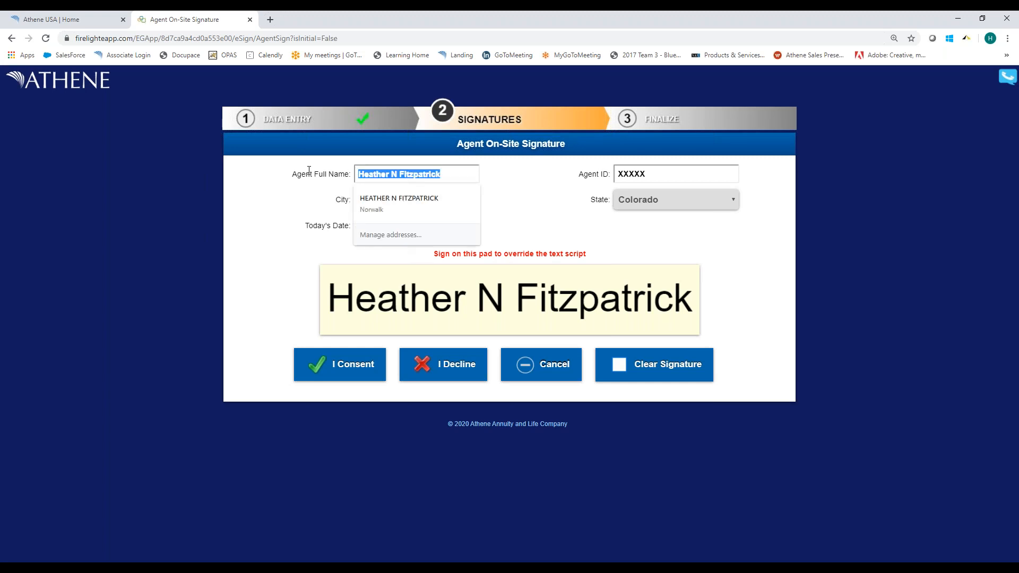
{"action": "type", "text": "Heather"}
{"action": "key", "text": "Tab"}
{"action": "key", "text": "shift+Tab"}
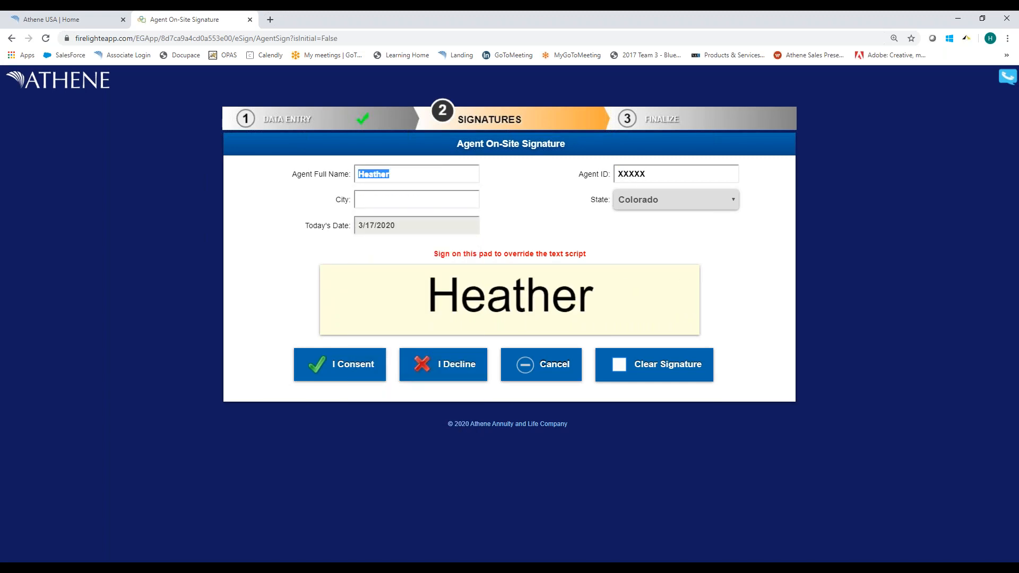
{"action": "key", "text": "BackSpace"}
{"action": "mouse_move", "coordinate": [421, 277]}
{"action": "left_mouse_down"}
{"action": "mouse_move", "coordinate": [423, 290]}
{"action": "mouse_move", "coordinate": [456, 285]}
{"action": "mouse_move", "coordinate": [443, 313]}
{"action": "left_mouse_up"}
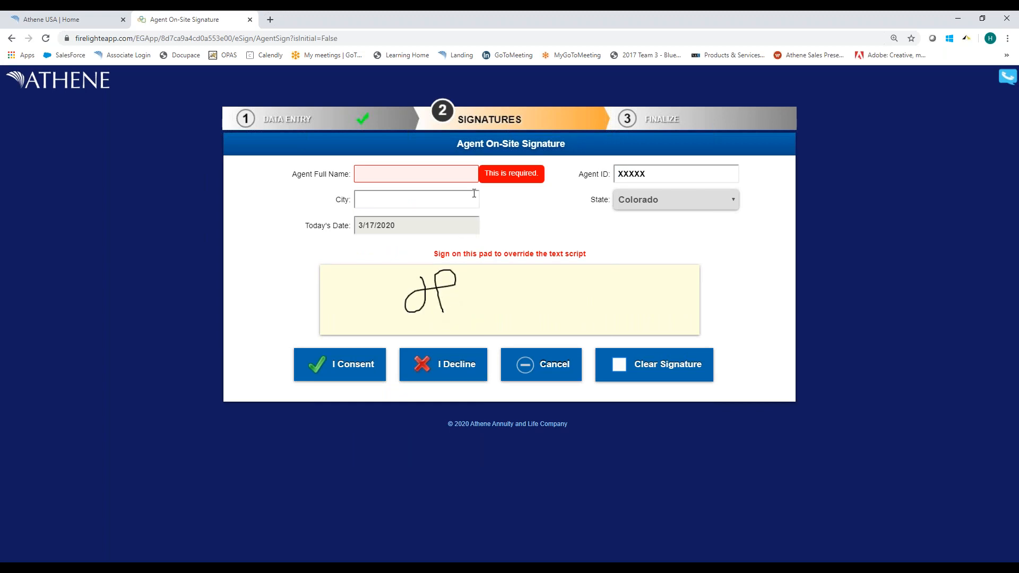
Enter the agent's name and the city dsm, and consent to the agent's on-site signature.
{"action": "left_click", "coordinate": [421, 176]}
{"action": "type", "text": "Heather"}
{"action": "key", "text": "Tab"}
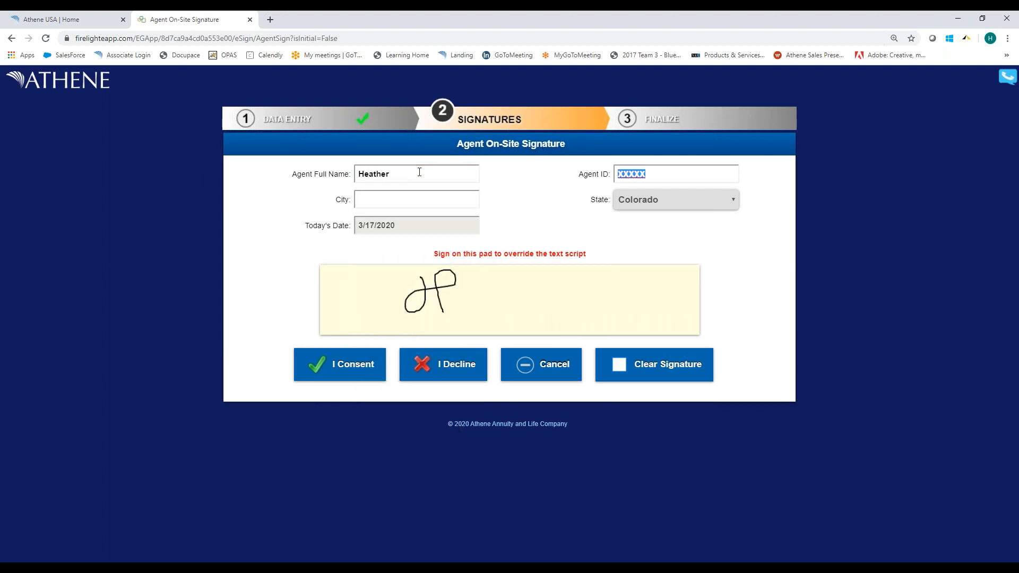
{"action": "left_click", "coordinate": [384, 199]}
{"action": "type", "text": "dsm"}
{"action": "key", "text": "Tab"}
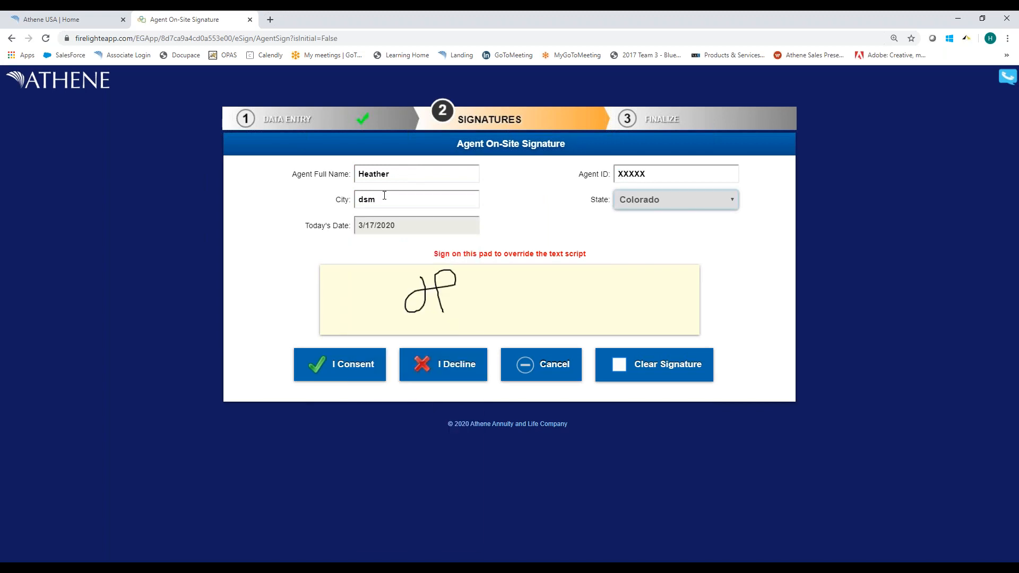
{"action": "left_click", "coordinate": [340, 376]}
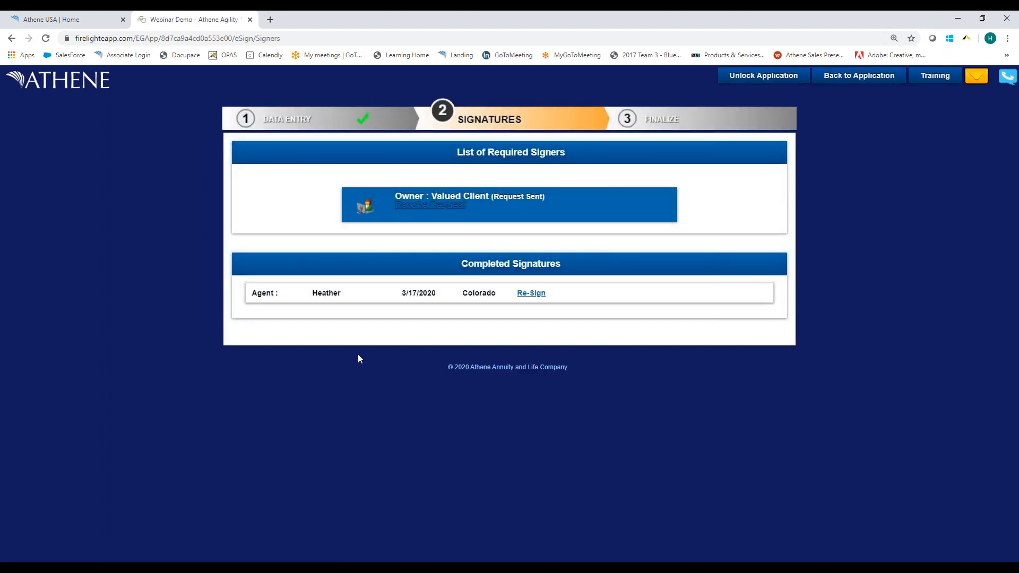
Open the signing link in the owner's signature request email and log in with the last four SSN digits and birth date.
{"action": "left_click_drag", "start_coordinate": [0, 136], "coordinate": [508, 104]}
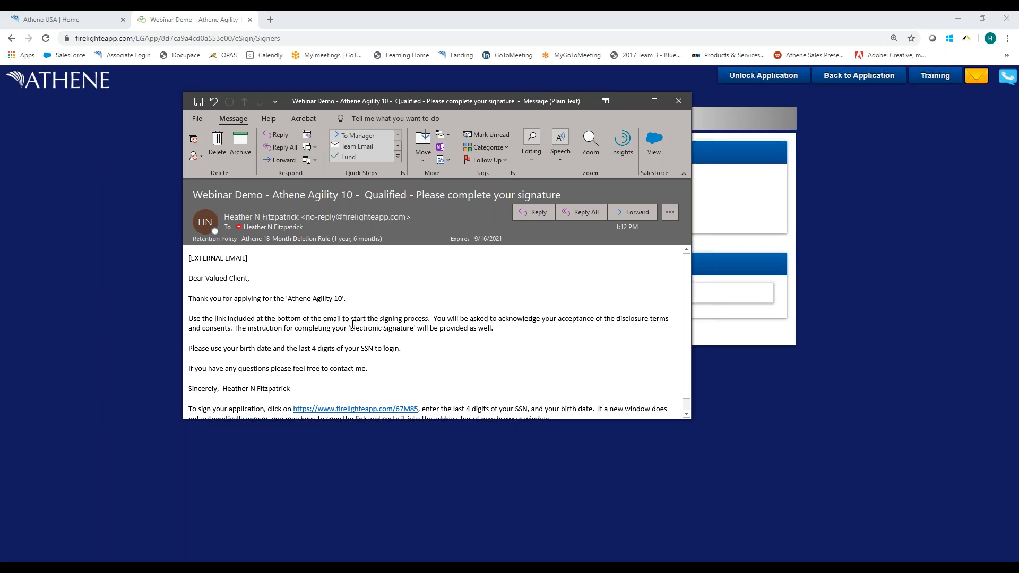
{"action": "left_click", "coordinate": [355, 410]}
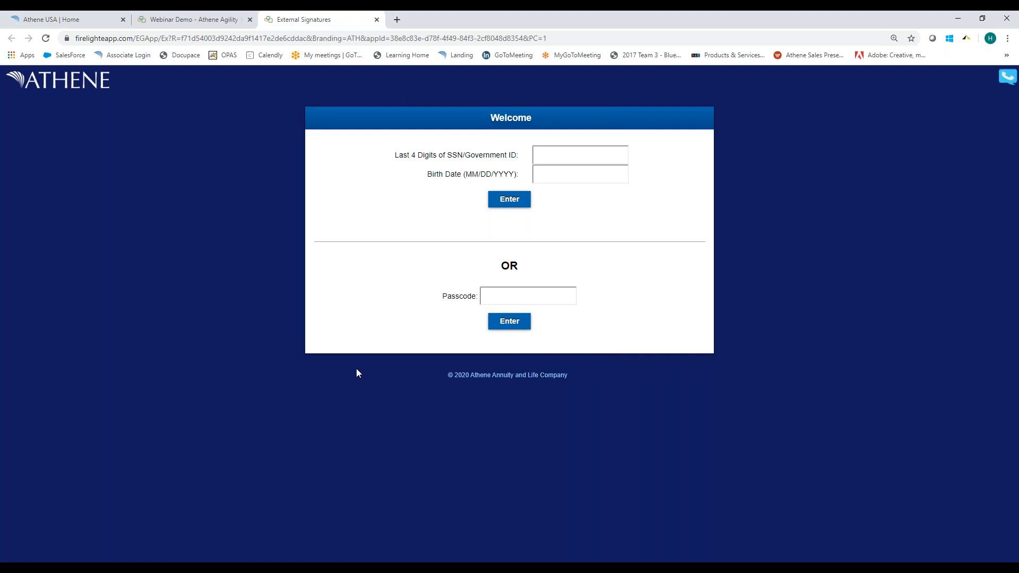
{"action": "left_click", "coordinate": [546, 154]}
{"action": "type", "text": "5555"}
{"action": "key", "text": "Tab"}
{"action": "left_click_drag", "start_coordinate": [557, 180], "coordinate": [419, 180]}
{"action": "type", "text": "03/17/1959"}
{"action": "left_click", "coordinate": [502, 200]}
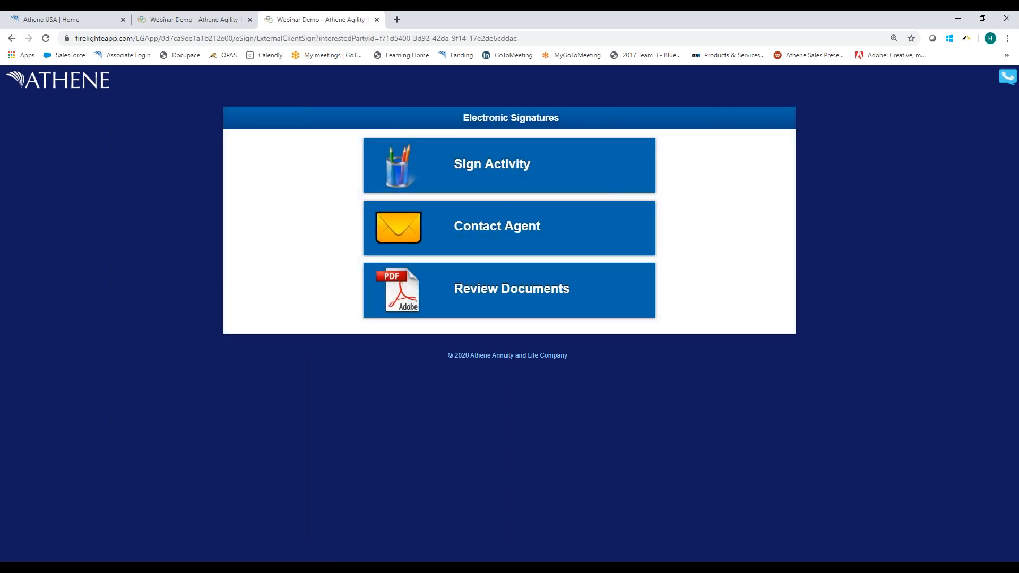
Start the owner's signing activity and agree to the annuity application, Certificate of Disclosure, Strategy Disclosure and Allocation Form, and Suitability Confirmation Worksheet.
{"action": "left_click", "coordinate": [479, 173]}
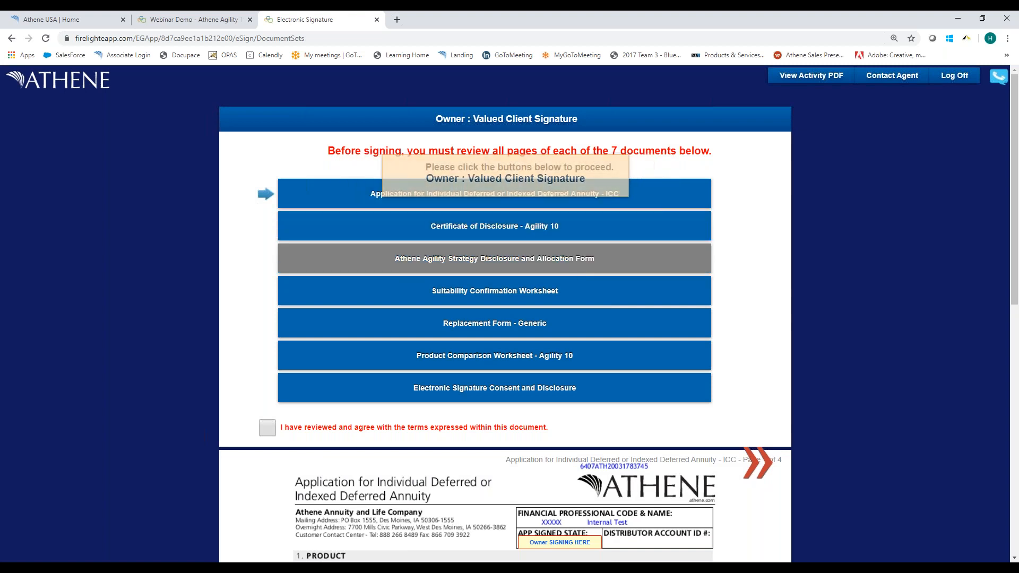
{"action": "scroll", "coordinate": [767, 274], "scroll_direction": "down", "scroll_amount": 2}
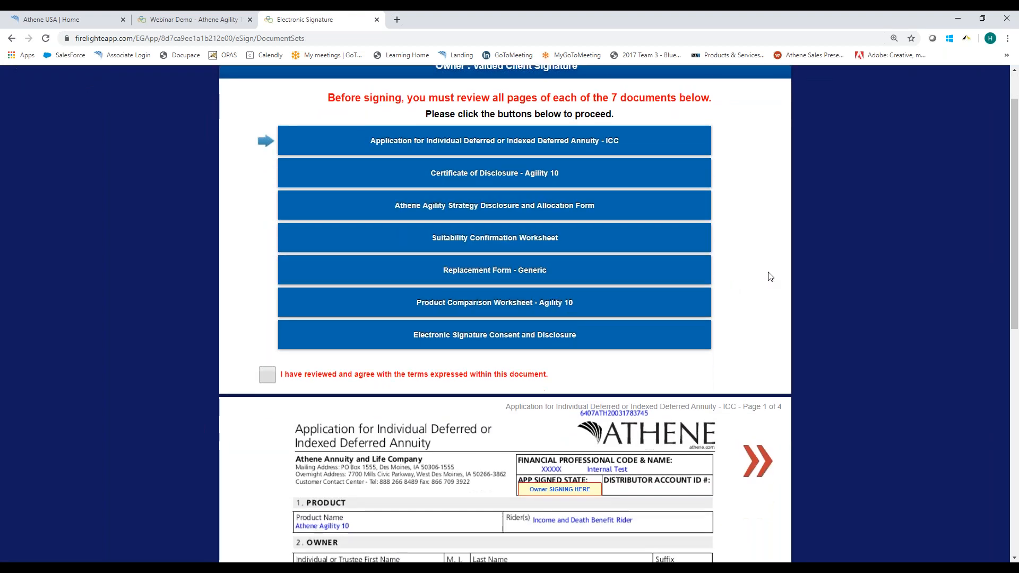
{"action": "scroll", "coordinate": [765, 273], "scroll_direction": "up", "scroll_amount": 2}
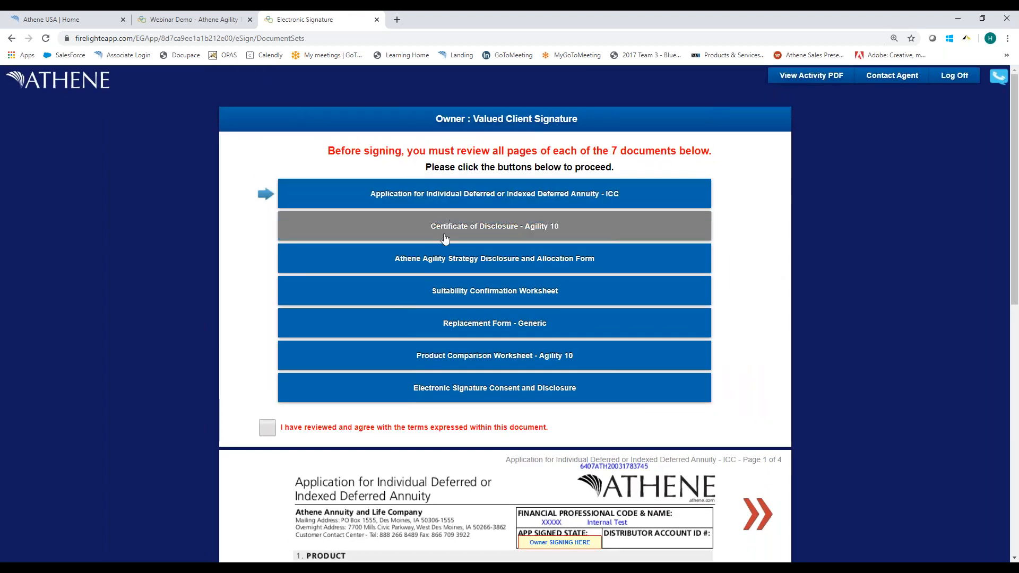
{"action": "left_click", "coordinate": [268, 427]}
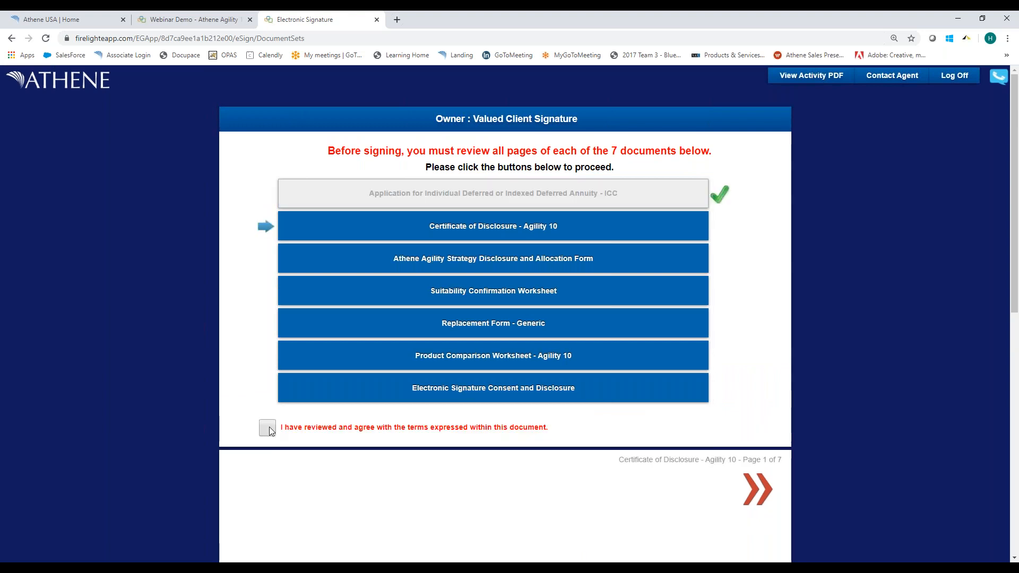
{"action": "left_click", "coordinate": [268, 427]}
{"action": "left_click", "coordinate": [268, 427]}
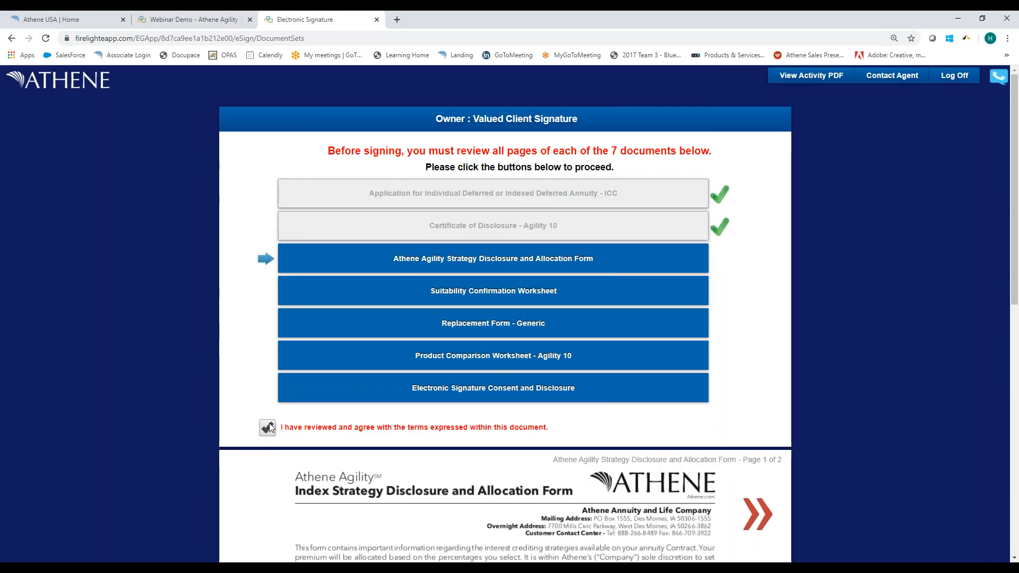
{"action": "left_click", "coordinate": [268, 427]}
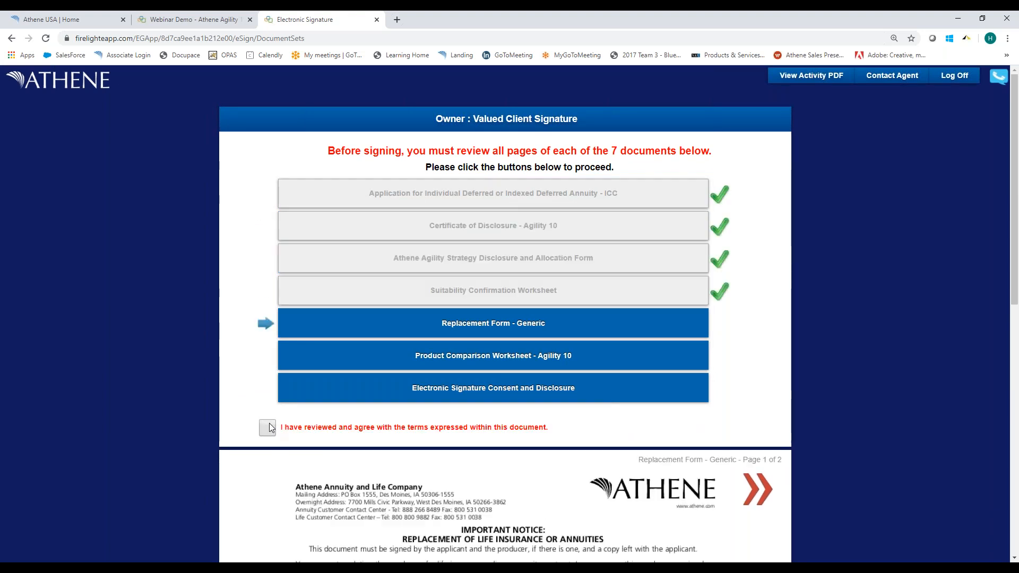
Agree to the Replacement Form, Product Comparison Worksheet and Electronic Signature Consent and Disclosure as the owner, and proceed to sign.
{"action": "left_click", "coordinate": [269, 428]}
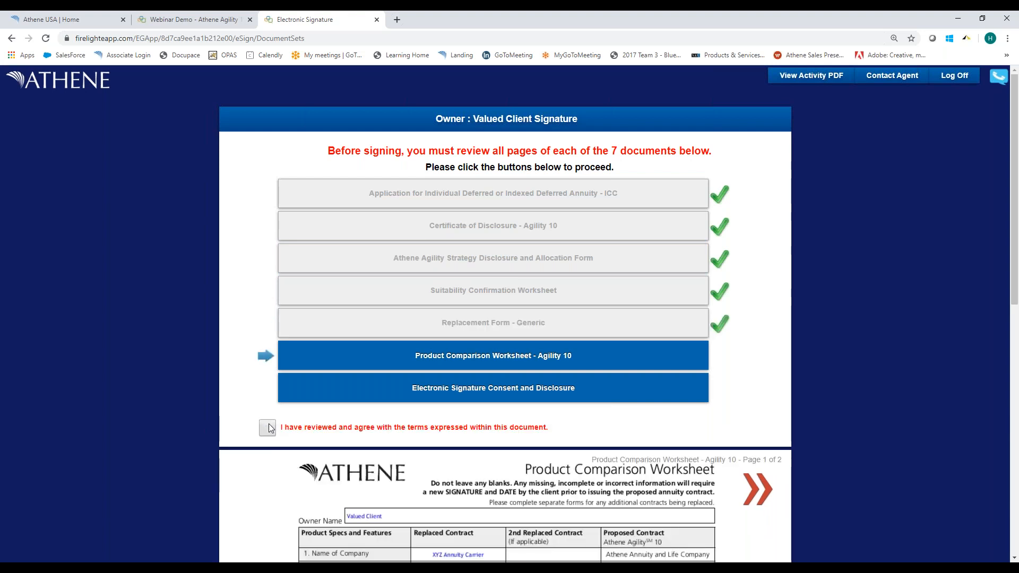
{"action": "left_click", "coordinate": [268, 428]}
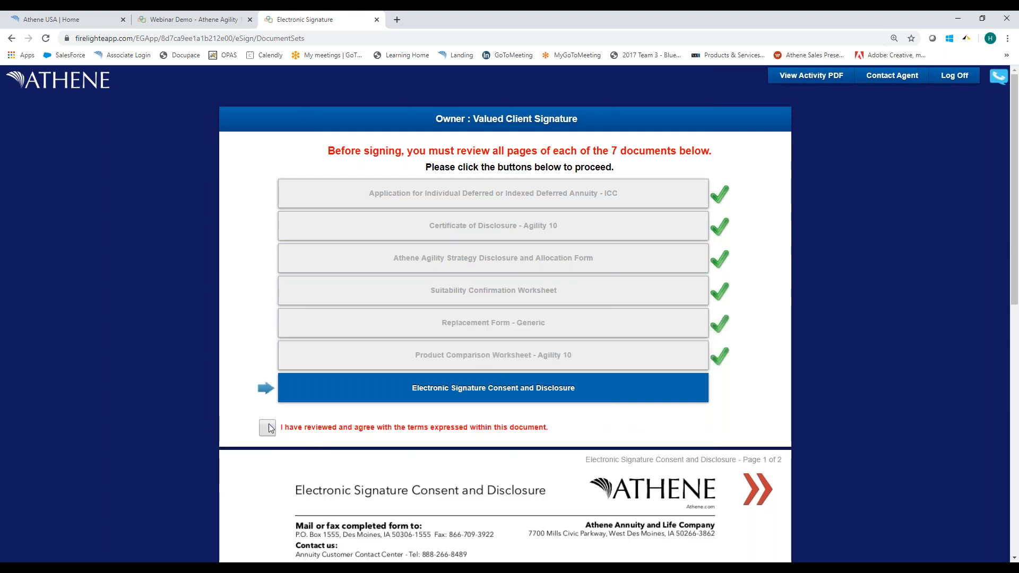
{"action": "left_click", "coordinate": [269, 428]}
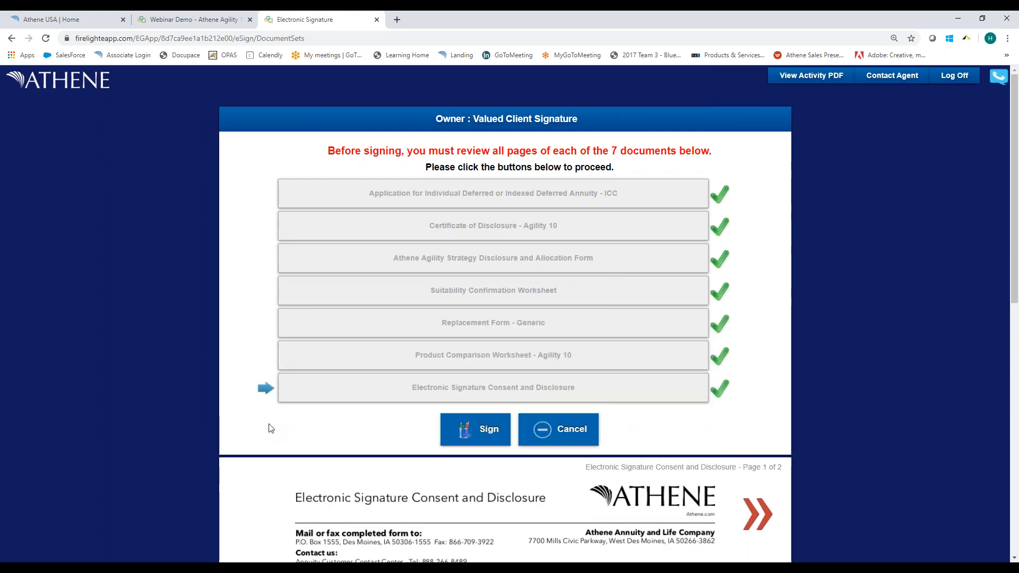
{"action": "left_click", "coordinate": [461, 432]}
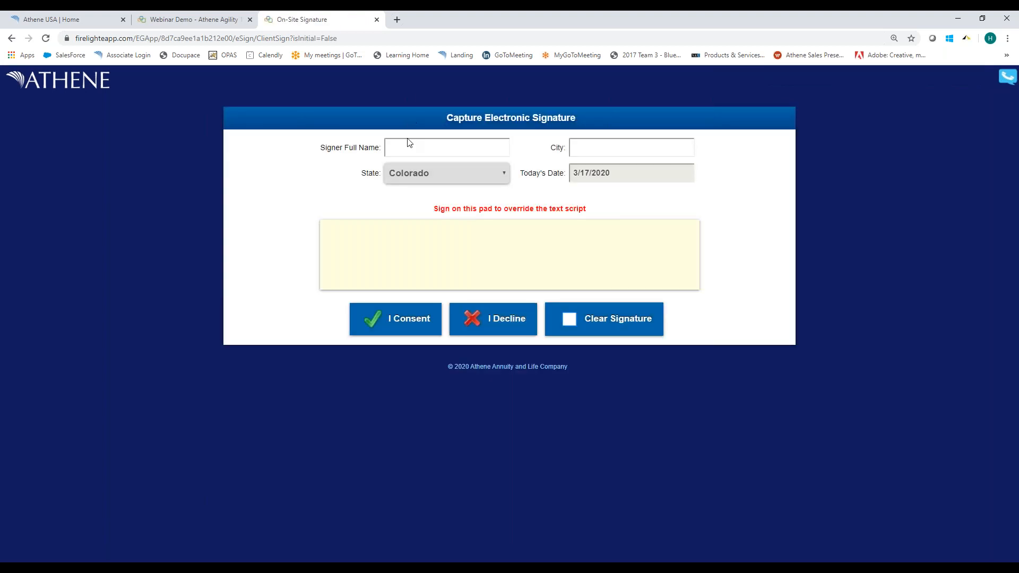
Enter the owner's full name and the city DSM, and consent to the owner's electronic signature.
{"action": "left_click", "coordinate": [408, 148]}
{"action": "type", "text": "Valued "}
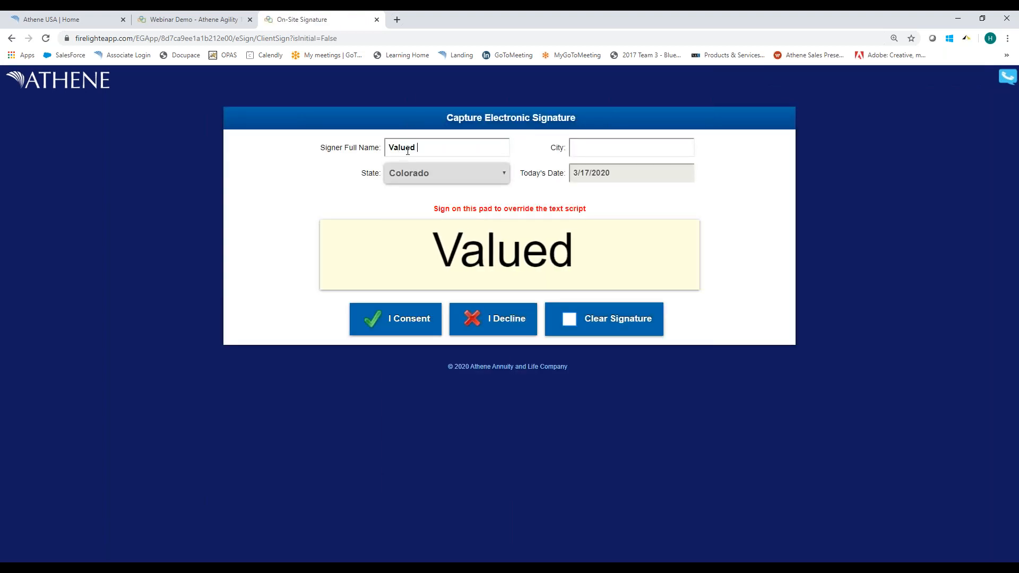
{"action": "type", "text": "Client"}
{"action": "key", "text": "Tab"}
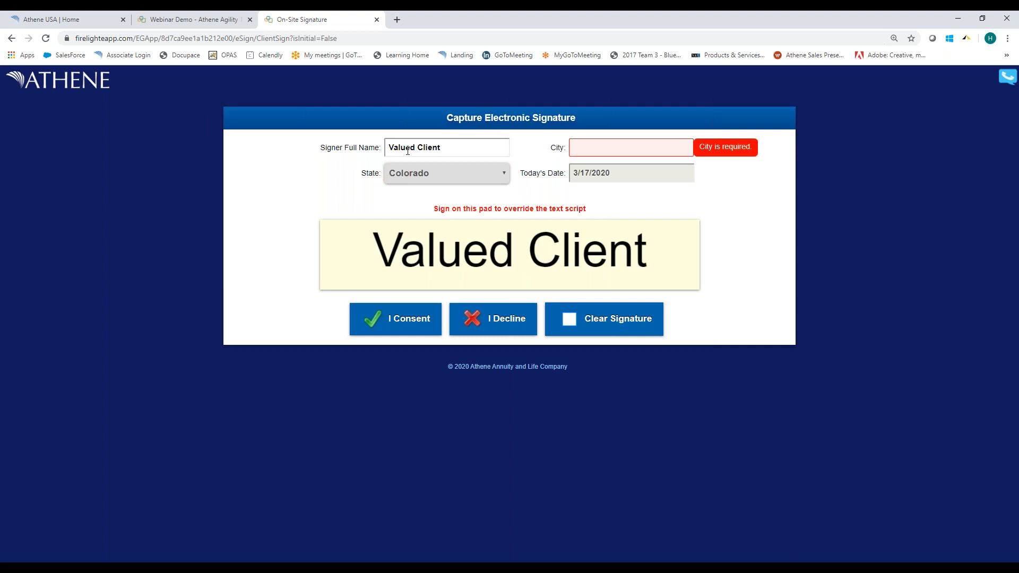
{"action": "type", "text": "DSM"}
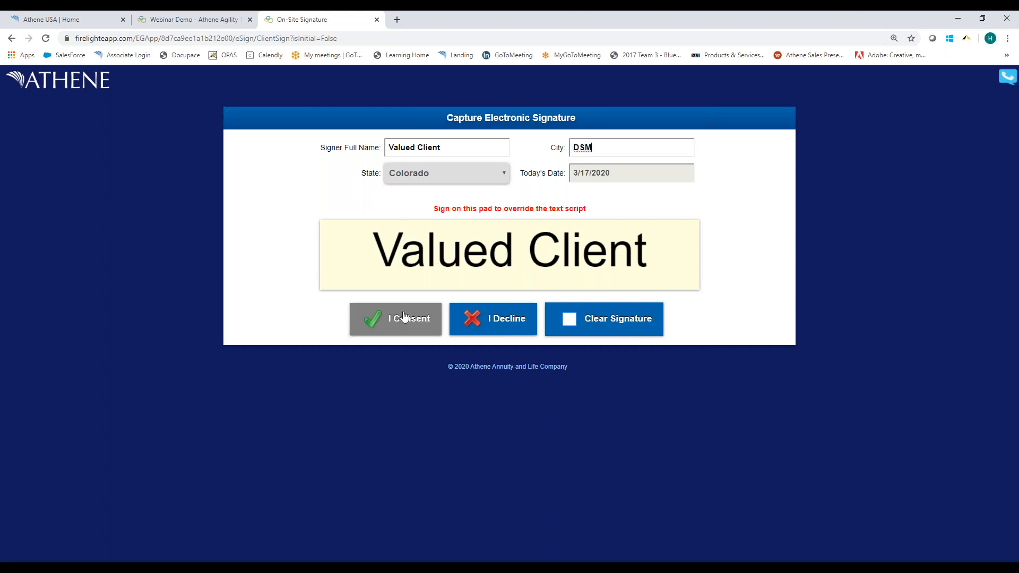
{"action": "left_click", "coordinate": [400, 321]}
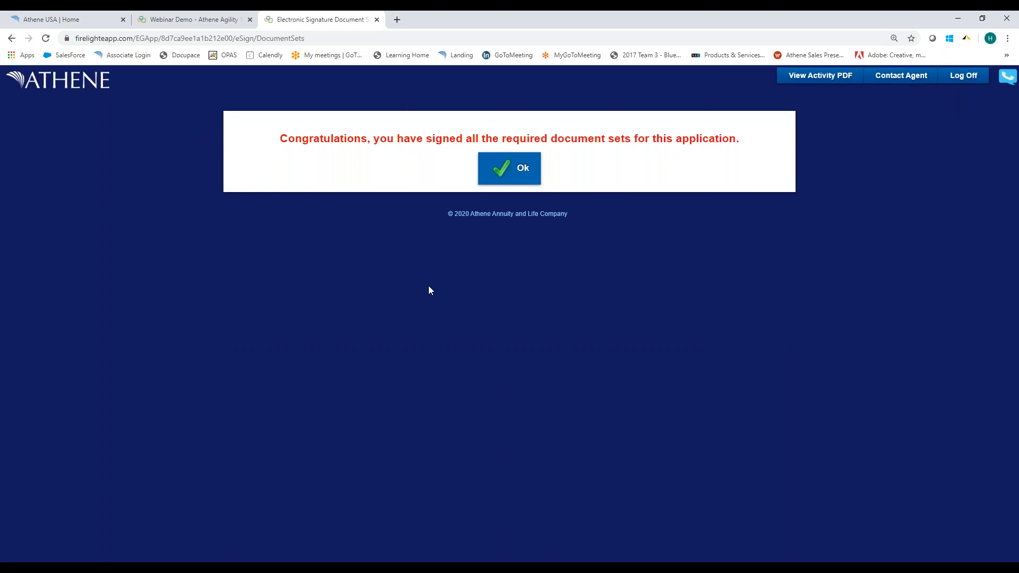
Finish the owner's signing session and close both the signing page and the agent's application page.
{"action": "left_click", "coordinate": [505, 181]}
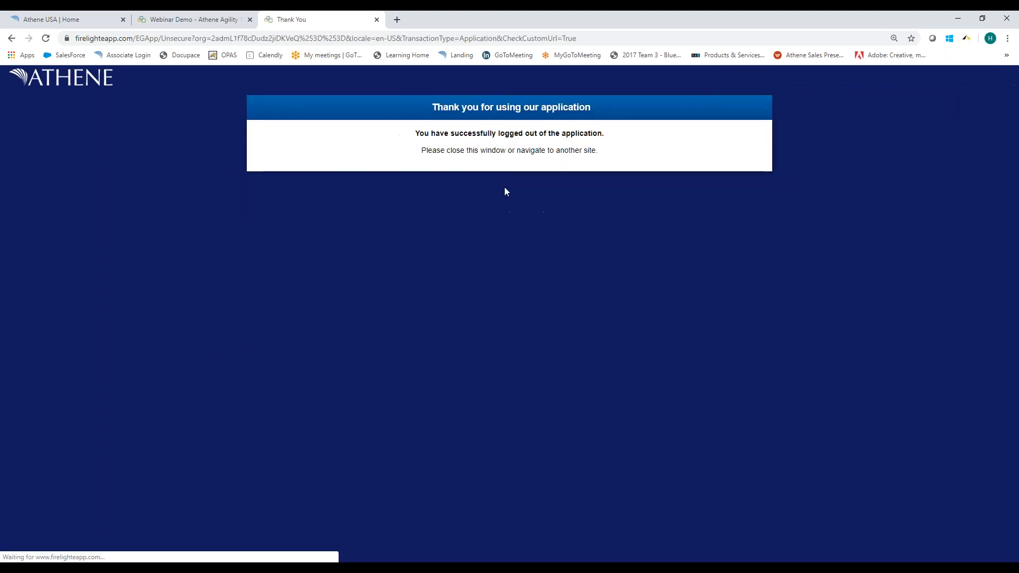
{"action": "left_click", "coordinate": [377, 19]}
{"action": "left_click", "coordinate": [250, 19]}
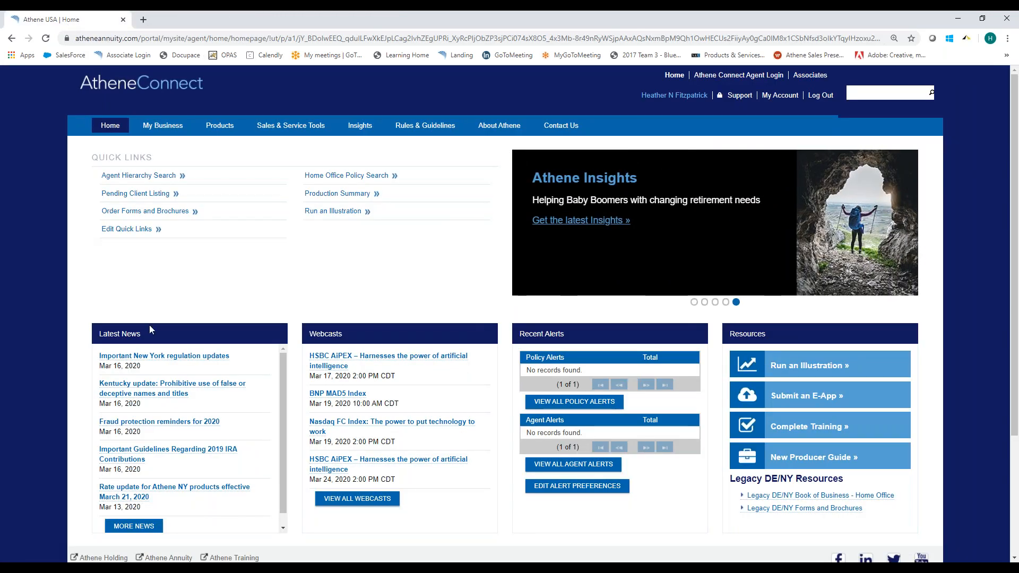
Sign back in to Athene Connect and launch the e-app again for electronic application submission.
{"action": "left_click", "coordinate": [787, 405]}
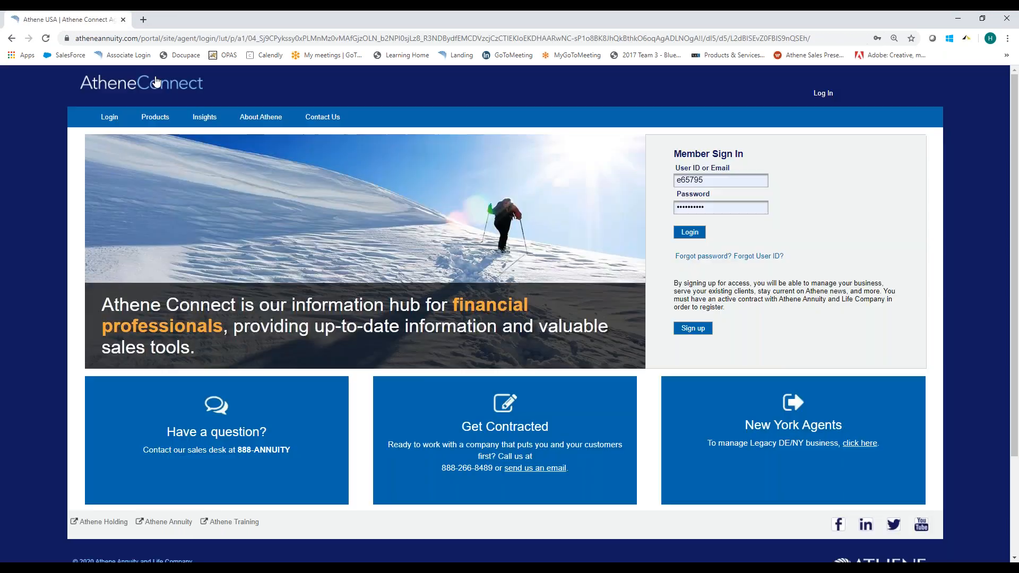
{"action": "left_click", "coordinate": [140, 56]}
{"action": "left_click", "coordinate": [683, 217]}
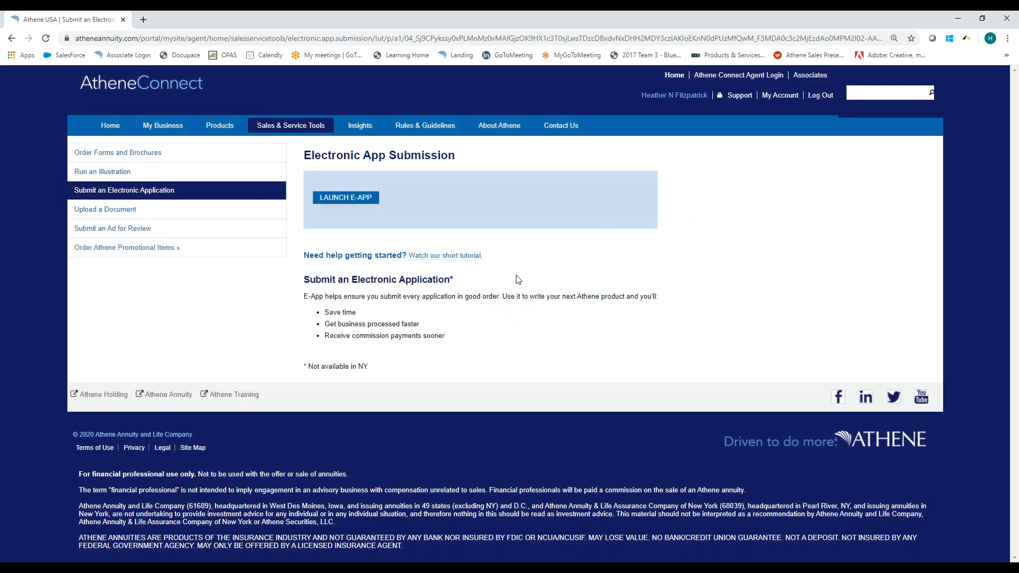
{"action": "left_click", "coordinate": [339, 199]}
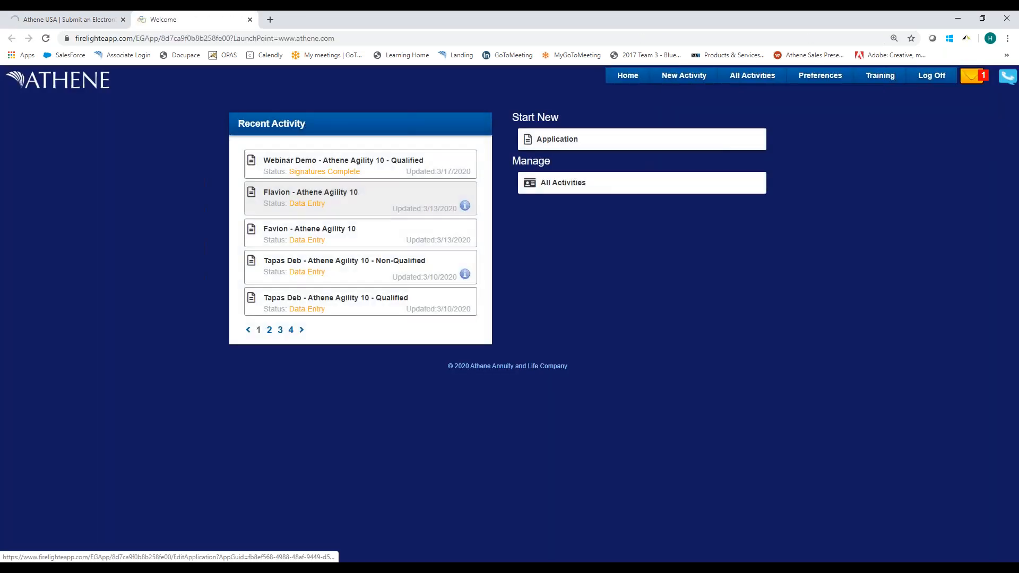
Open the Webinar Demo - Athene Agility 10 - Qualified application, view its other available actions, and return to the home page.
{"action": "left_click", "coordinate": [321, 166]}
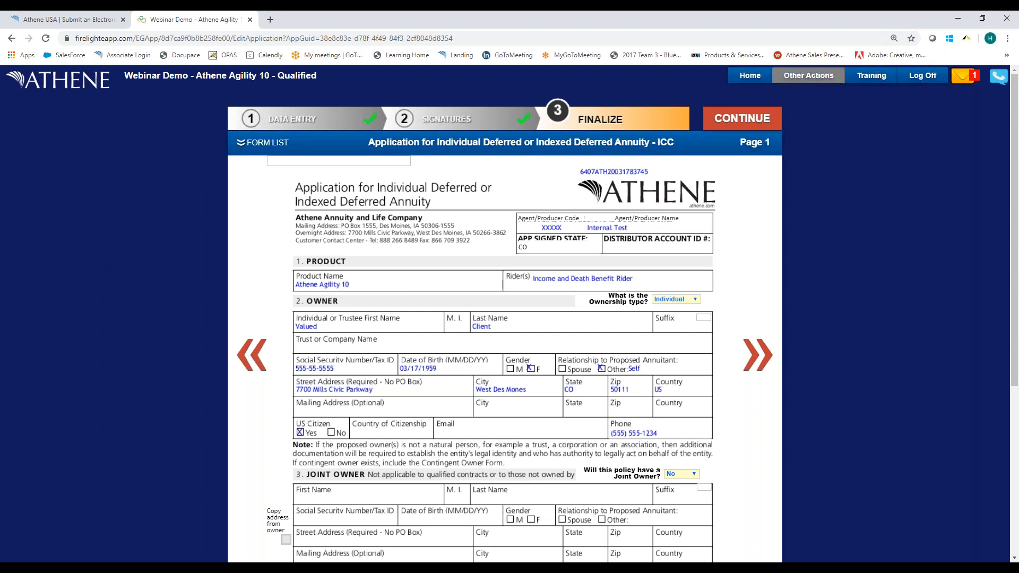
{"action": "left_click", "coordinate": [797, 80]}
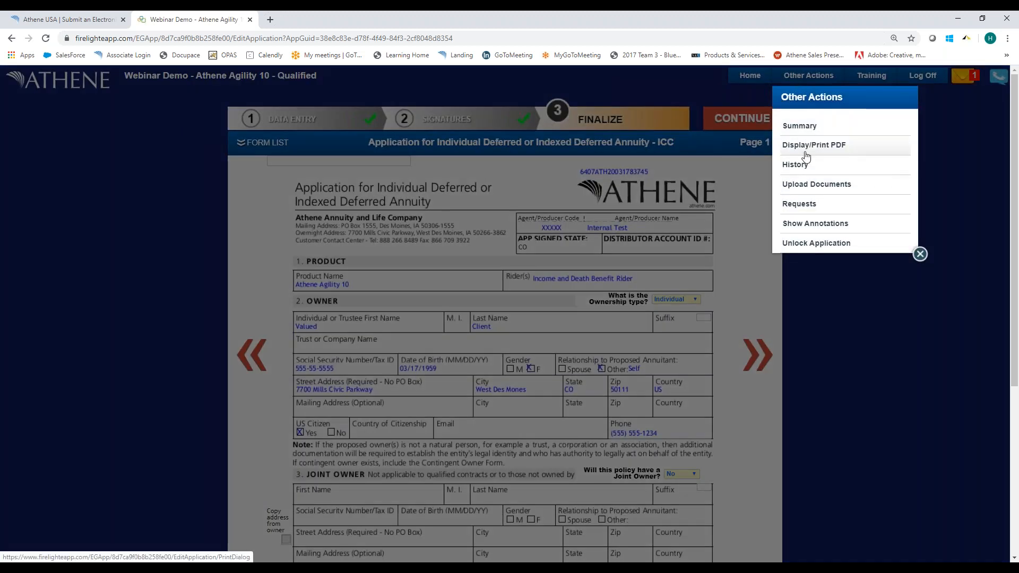
{"action": "left_click", "coordinate": [760, 75]}
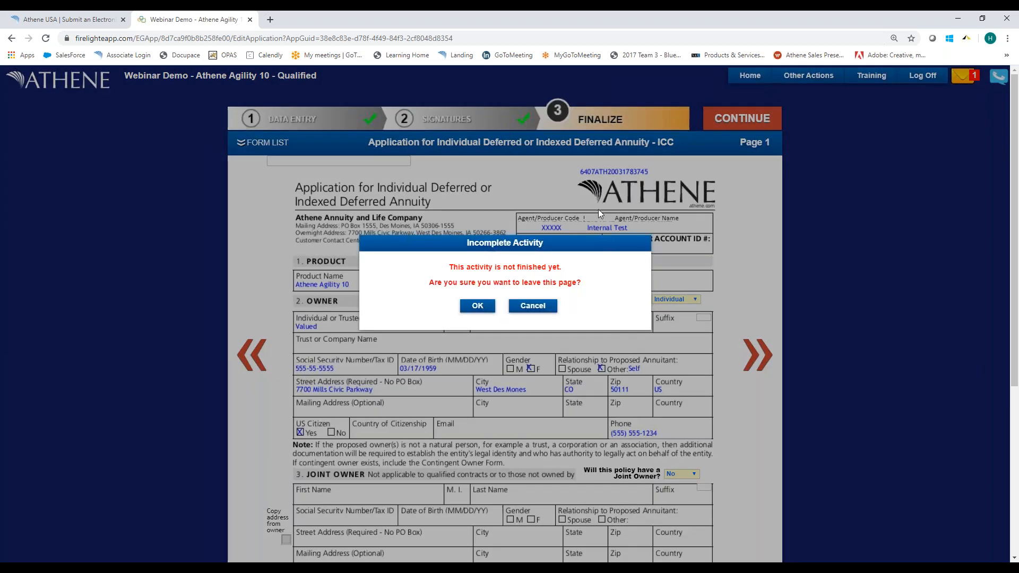
{"action": "left_click", "coordinate": [476, 305]}
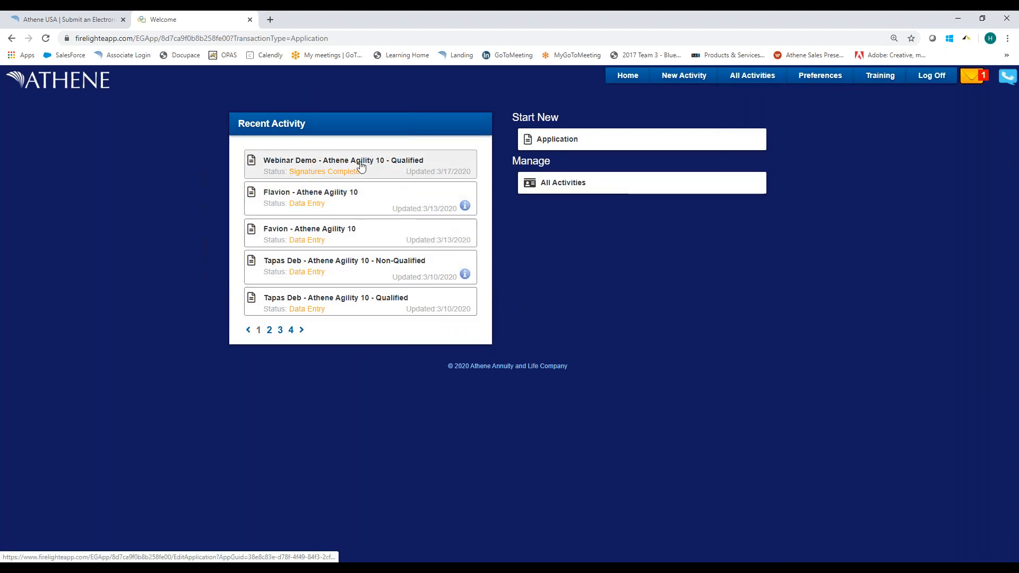
From all activities, copy the Webinar Demo - Athene Agility 10 - Qualified application with changes, choosing Athene Accumulator 10 as the product.
{"action": "left_click", "coordinate": [589, 188]}
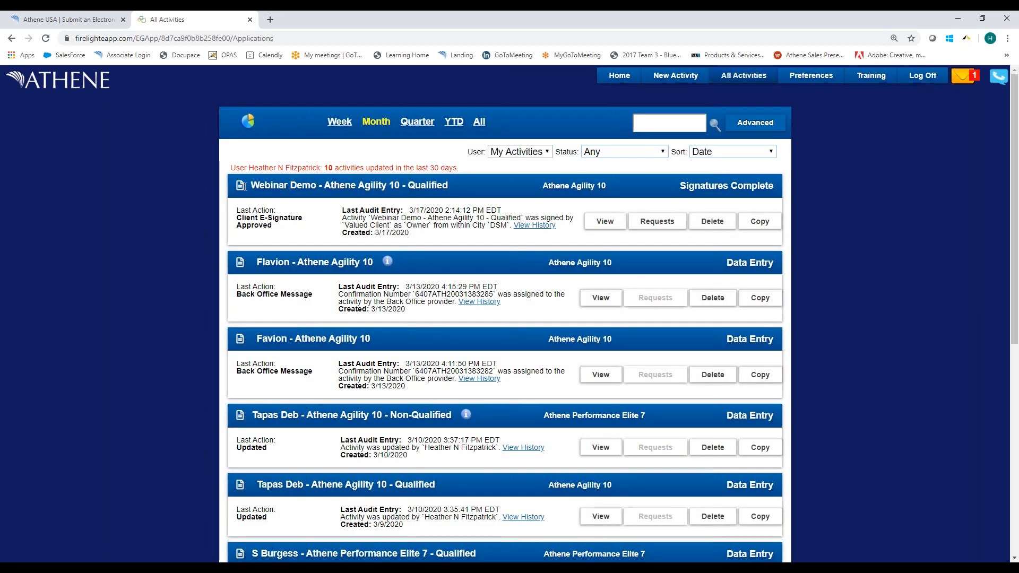
{"action": "left_click_drag", "start_coordinate": [249, 187], "coordinate": [449, 187]}
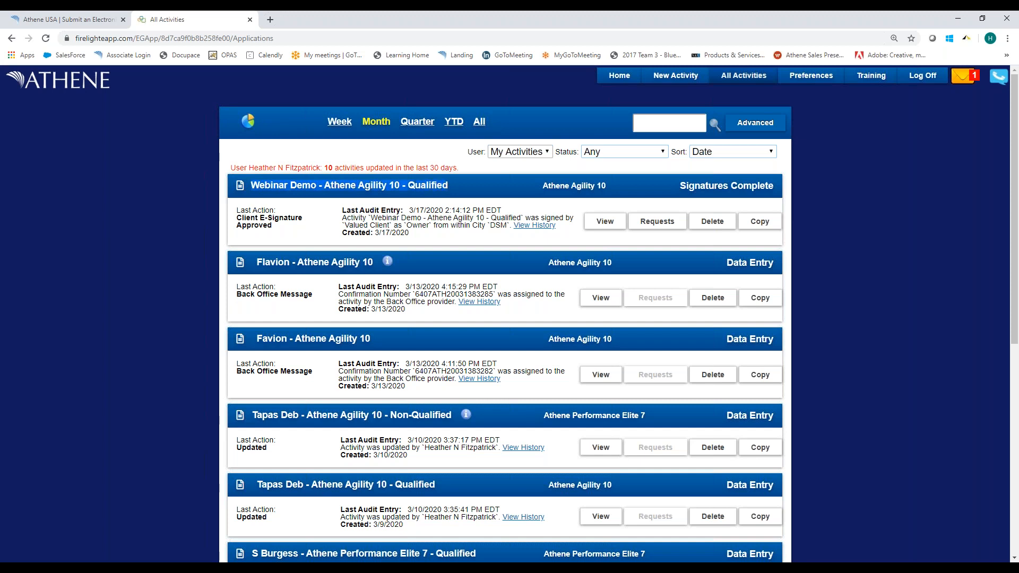
{"action": "left_click", "coordinate": [760, 223]}
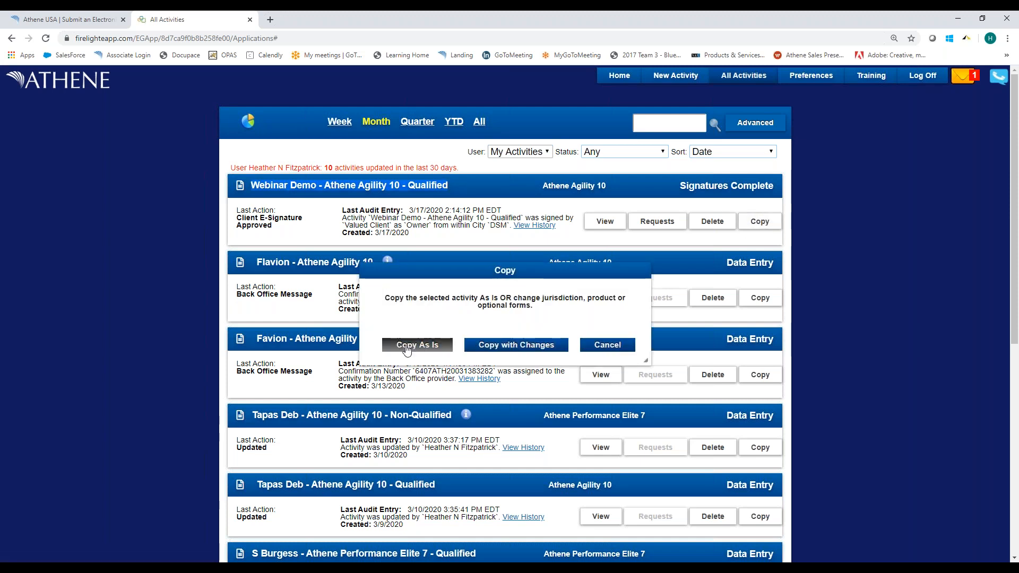
{"action": "left_click", "coordinate": [523, 348]}
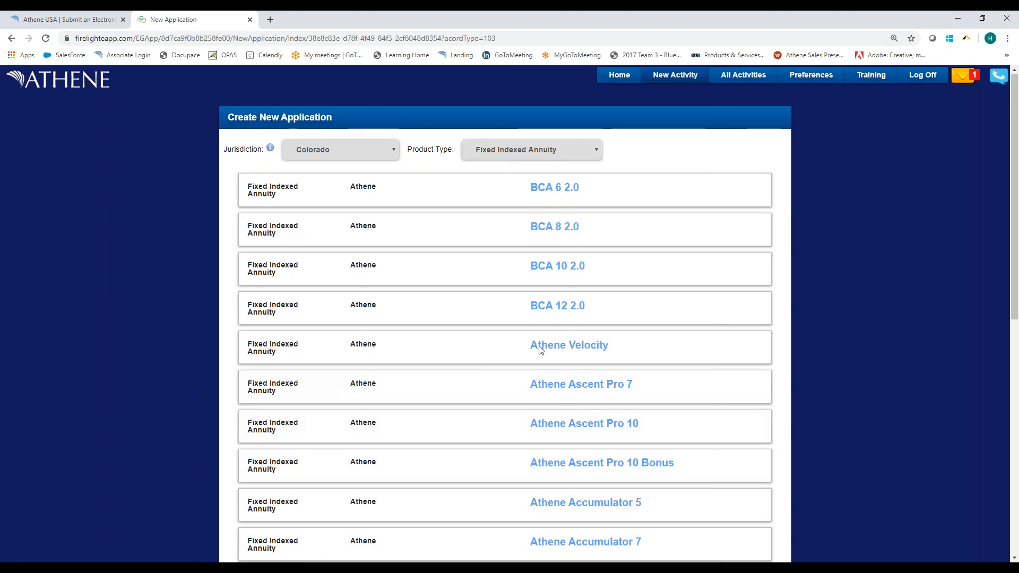
{"action": "scroll", "coordinate": [538, 345], "scroll_direction": "down", "scroll_amount": 7}
{"action": "left_click", "coordinate": [594, 214]}
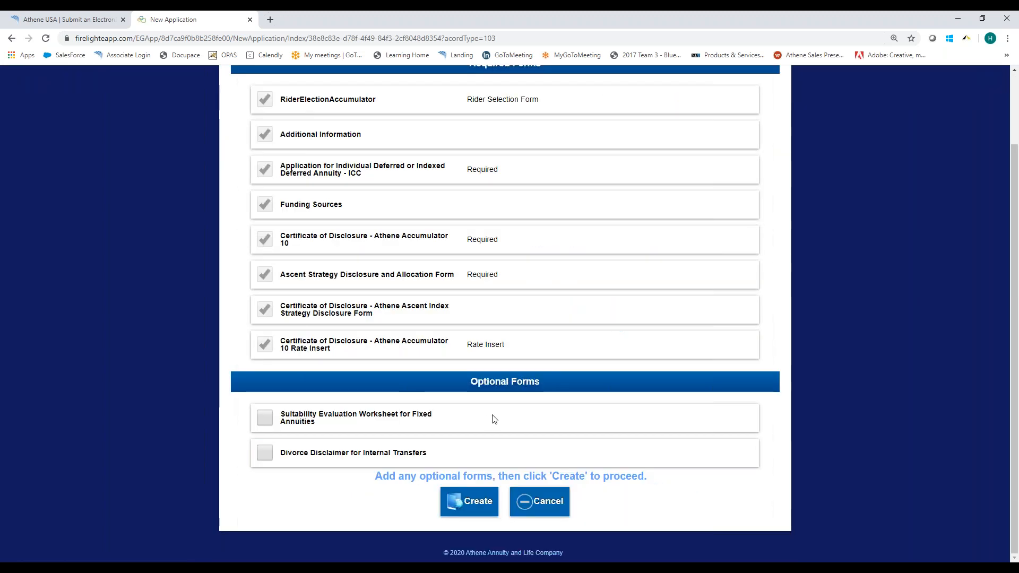
Create the copy without adding optional forms, naming it Webinar Demo - Athene Agility 10 - Non-Qualified.
{"action": "scroll", "coordinate": [467, 309], "scroll_direction": "up", "scroll_amount": 2}
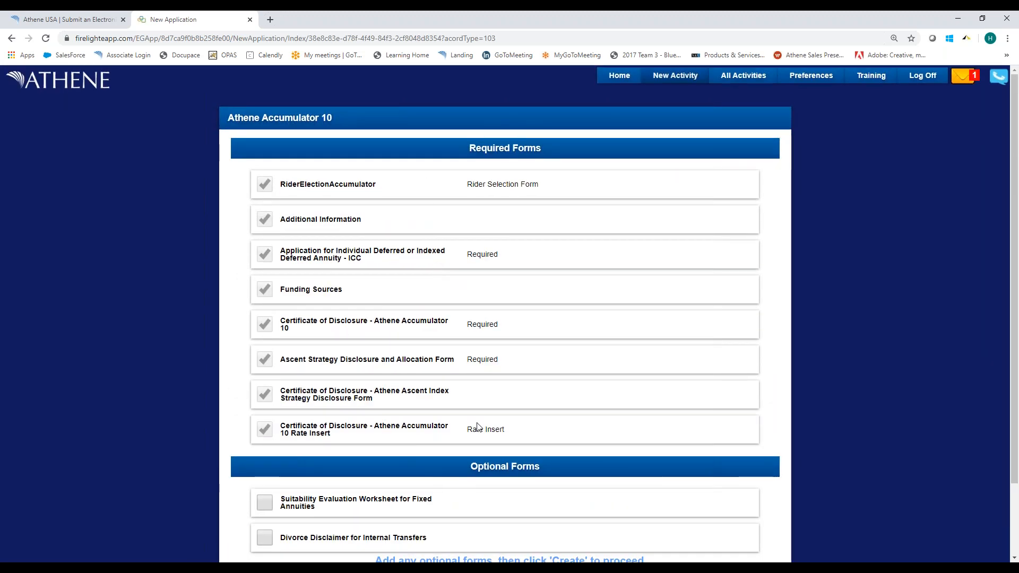
{"action": "scroll", "coordinate": [477, 498], "scroll_direction": "down", "scroll_amount": 2}
{"action": "left_click", "coordinate": [469, 501]}
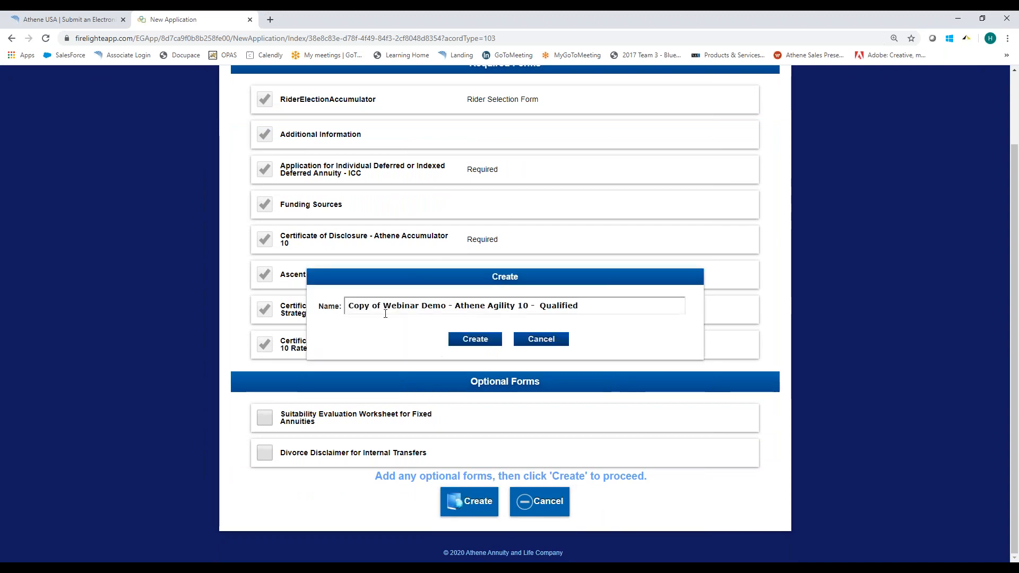
{"action": "left_click_drag", "start_coordinate": [383, 308], "coordinate": [347, 306]}
{"action": "key", "text": "BackSpace"}
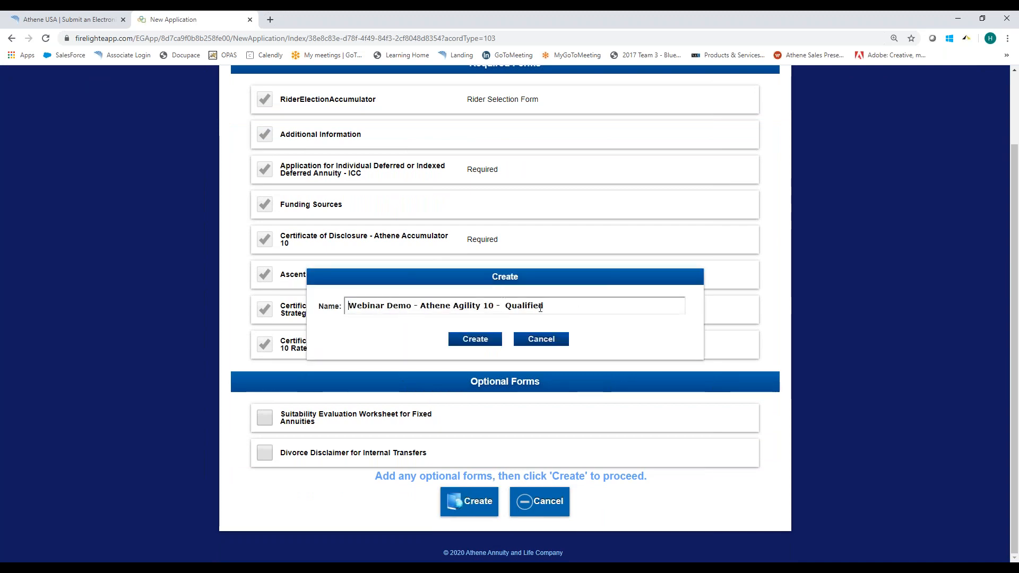
{"action": "left_click", "coordinate": [507, 306]}
{"action": "type", "text": "Non-"}
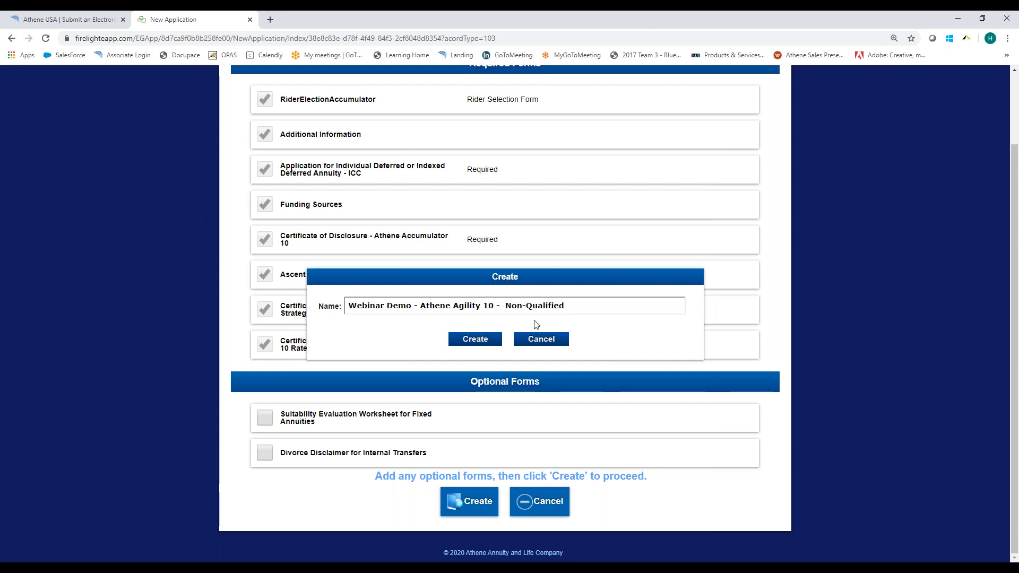
{"action": "left_click", "coordinate": [461, 339]}
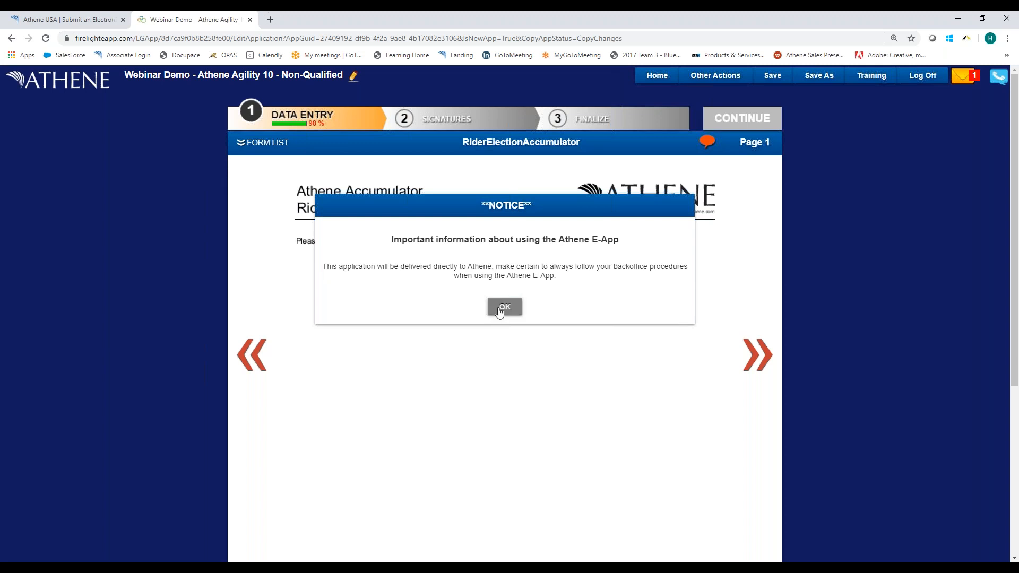
Acknowledge the notices and decline the Athene Legacy Rider, and review page 1 of the annuity application.
{"action": "left_click", "coordinate": [500, 308]}
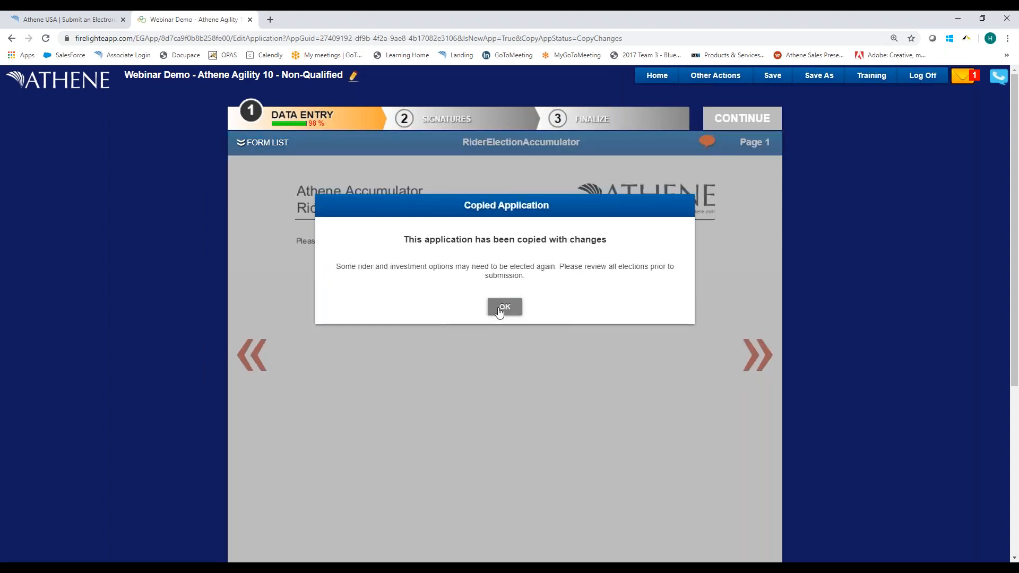
{"action": "left_click", "coordinate": [502, 307]}
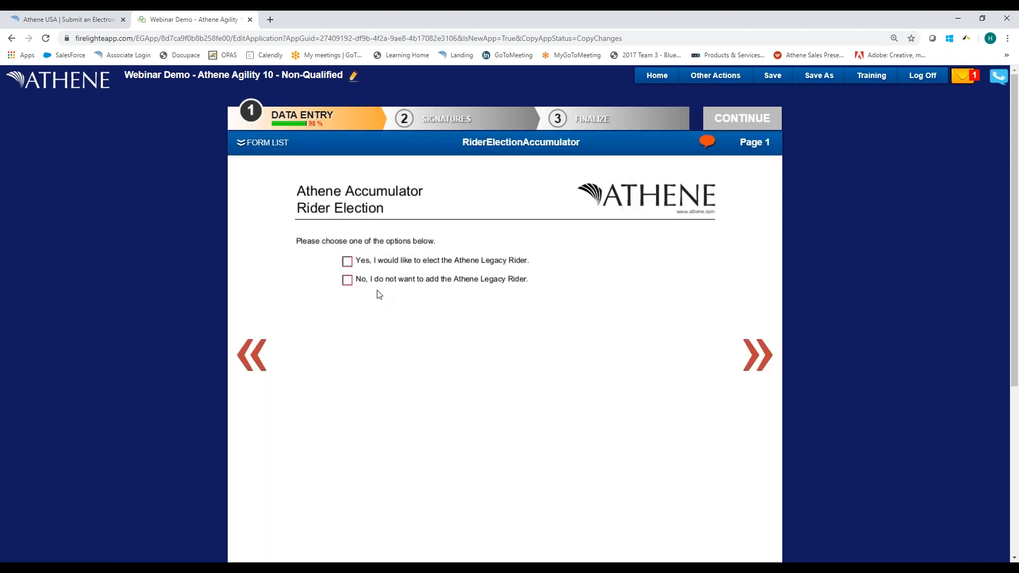
{"action": "left_click", "coordinate": [347, 280]}
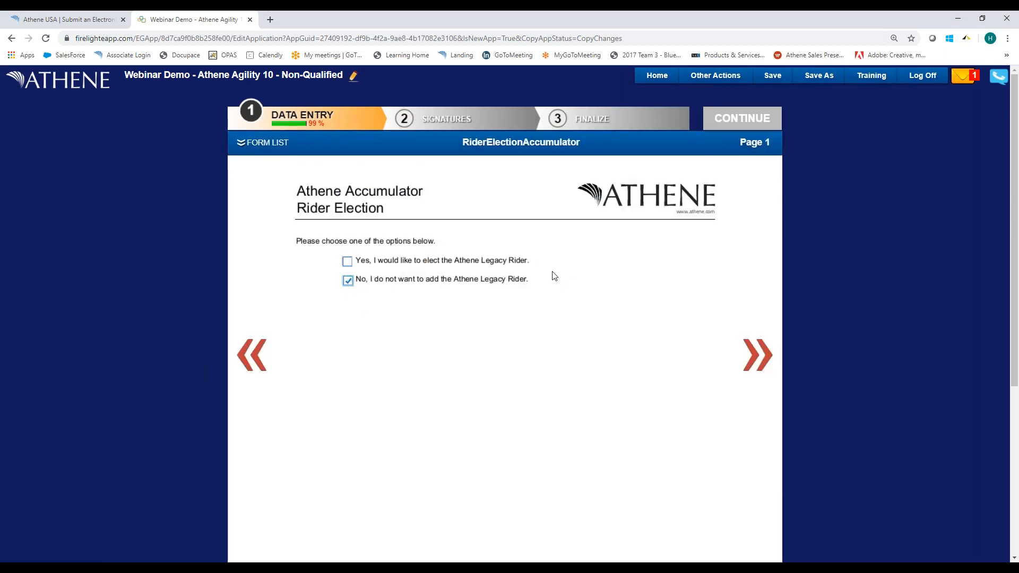
{"action": "left_click", "coordinate": [757, 354]}
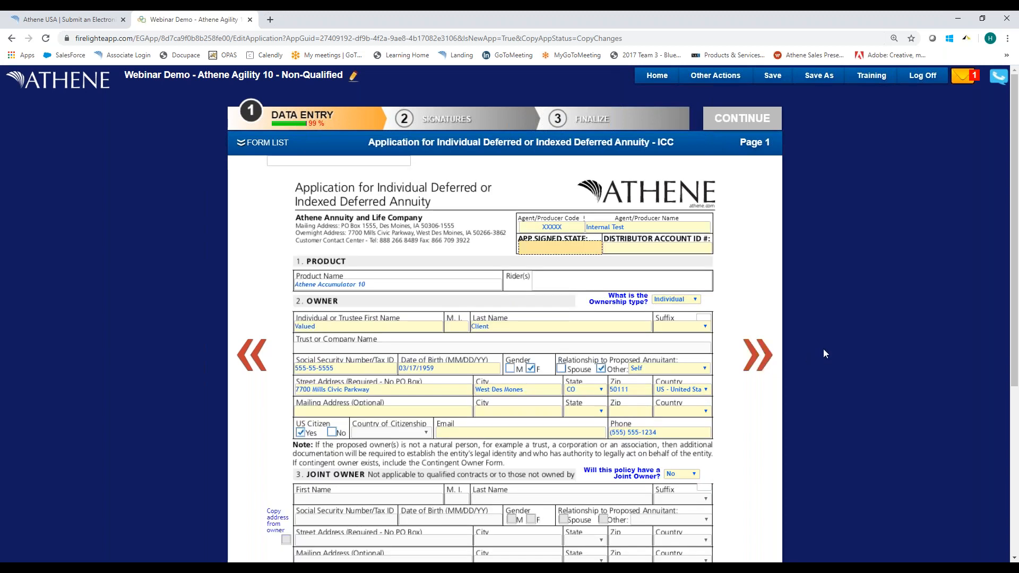
{"action": "scroll", "coordinate": [822, 352], "scroll_direction": "down", "scroll_amount": 5}
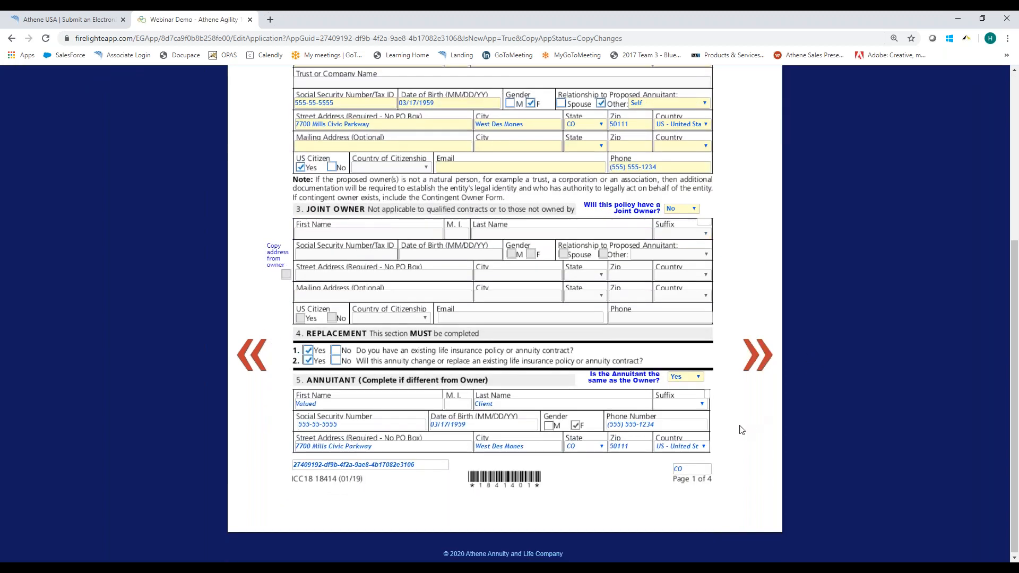
{"action": "scroll", "coordinate": [727, 422], "scroll_direction": "up", "scroll_amount": 3}
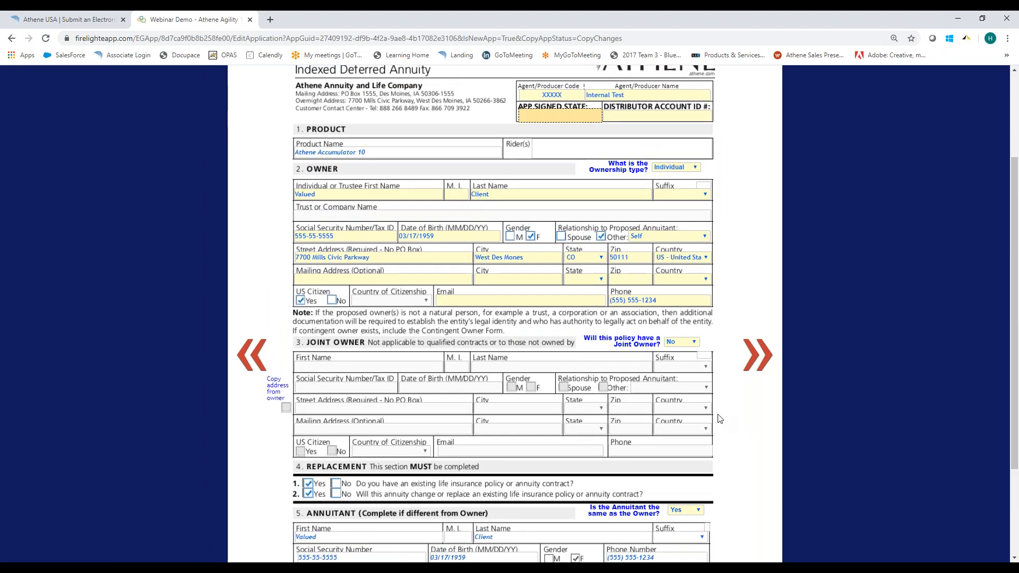
{"action": "scroll", "coordinate": [714, 418], "scroll_direction": "up", "scroll_amount": 1}
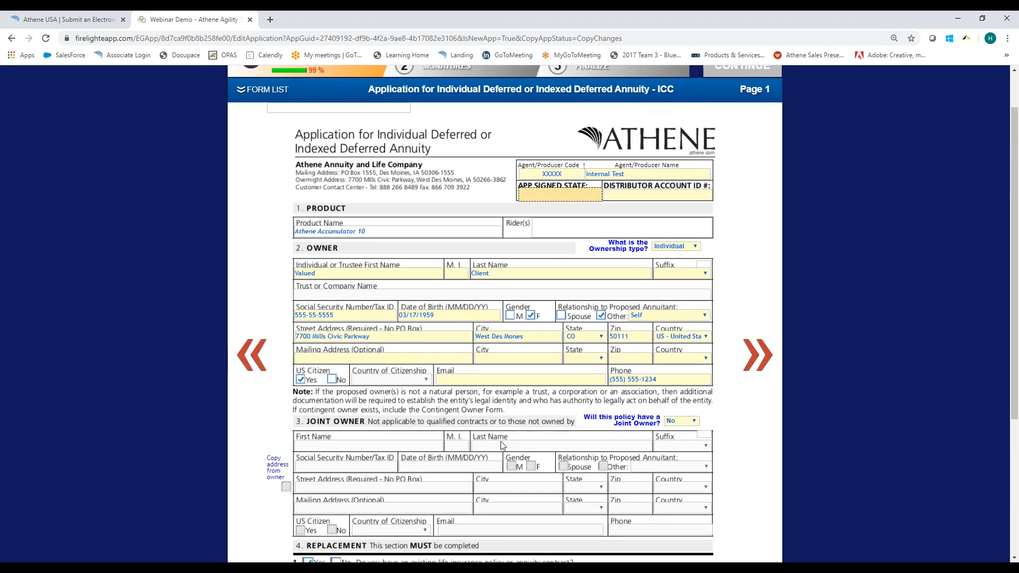
In the Ascent Strategy Disclosure and Allocation Form, allocate 25% each to the 1-year AIPEX, BNPIMAD5, BOFANFCC and S&P 500 index strategies.
{"action": "left_click", "coordinate": [246, 90]}
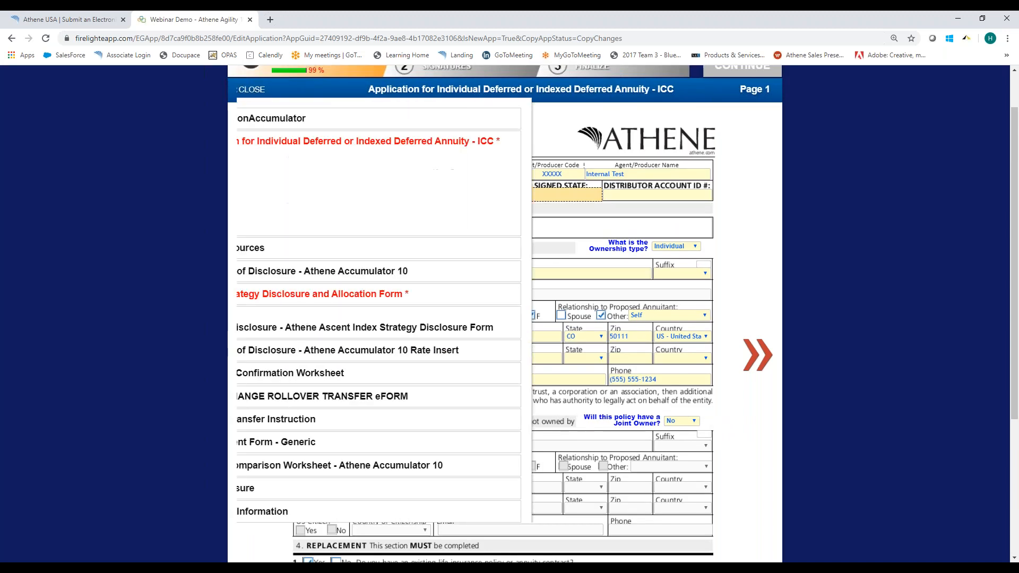
{"action": "left_click", "coordinate": [252, 295]}
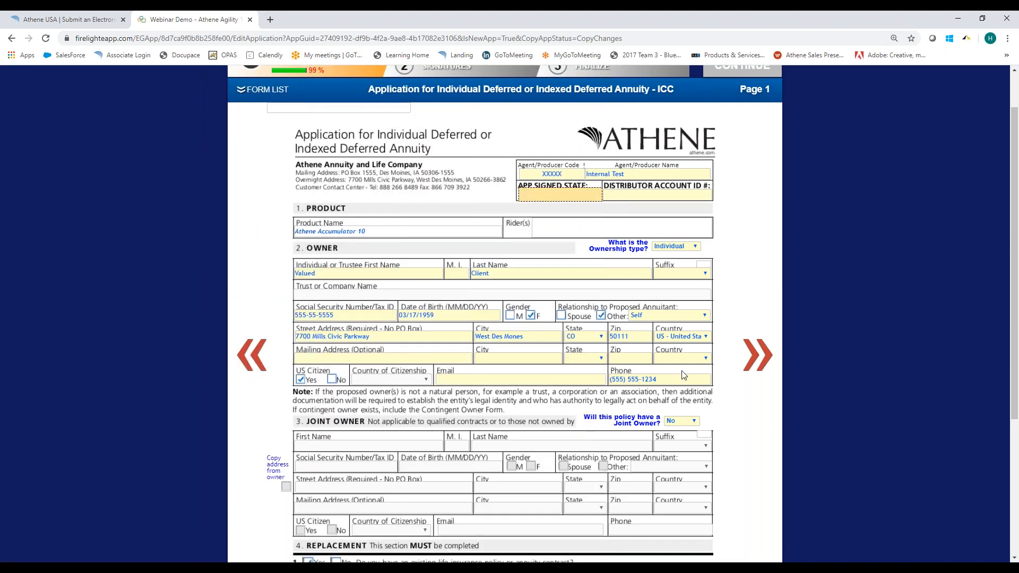
{"action": "left_click", "coordinate": [680, 290]}
{"action": "type", "text": "25"}
{"action": "key", "text": "Tab"}
{"action": "type", "text": "25"}
{"action": "key", "text": "Tab"}
{"action": "type", "text": "25"}
{"action": "key", "text": "Tab"}
{"action": "type", "text": "25"}
{"action": "key", "text": "Tab"}
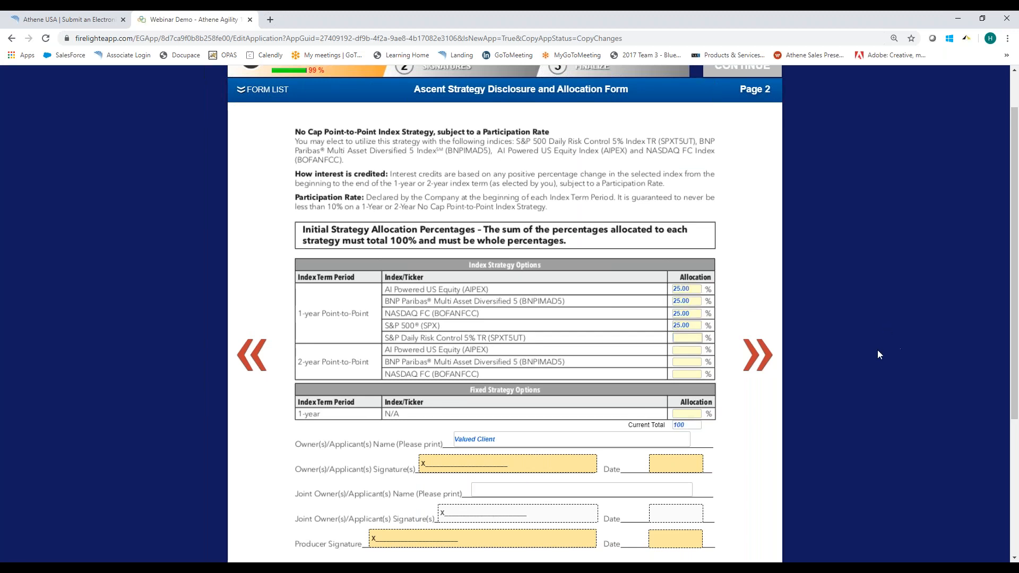
On page 4 of the Application for Individual Deferred or Indexed Deferred Annuity - ICC, confirm that all required training is completed.
{"action": "scroll", "coordinate": [878, 349], "scroll_direction": "up", "scroll_amount": 1}
{"action": "left_click", "coordinate": [242, 145]}
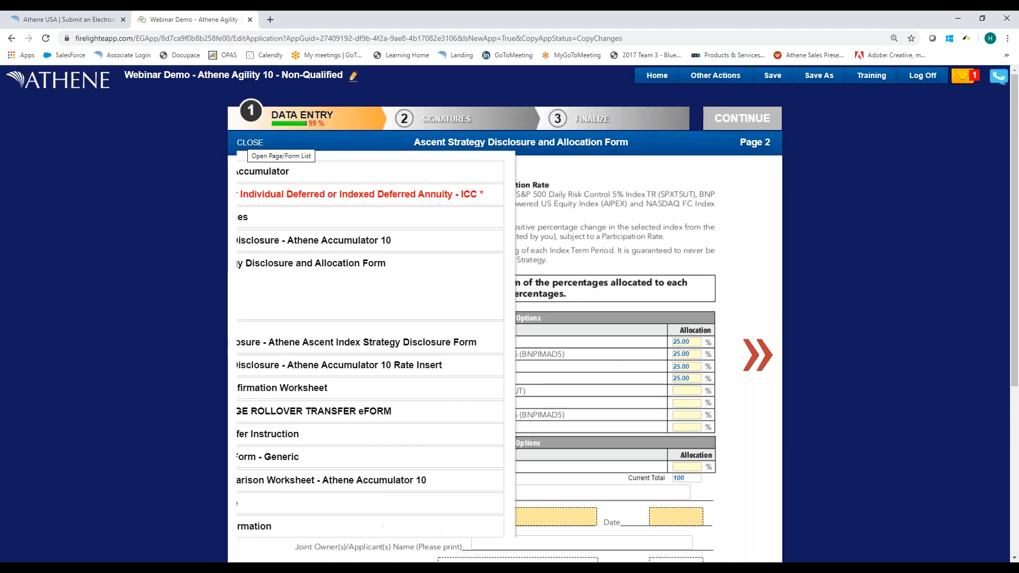
{"action": "left_click", "coordinate": [251, 195]}
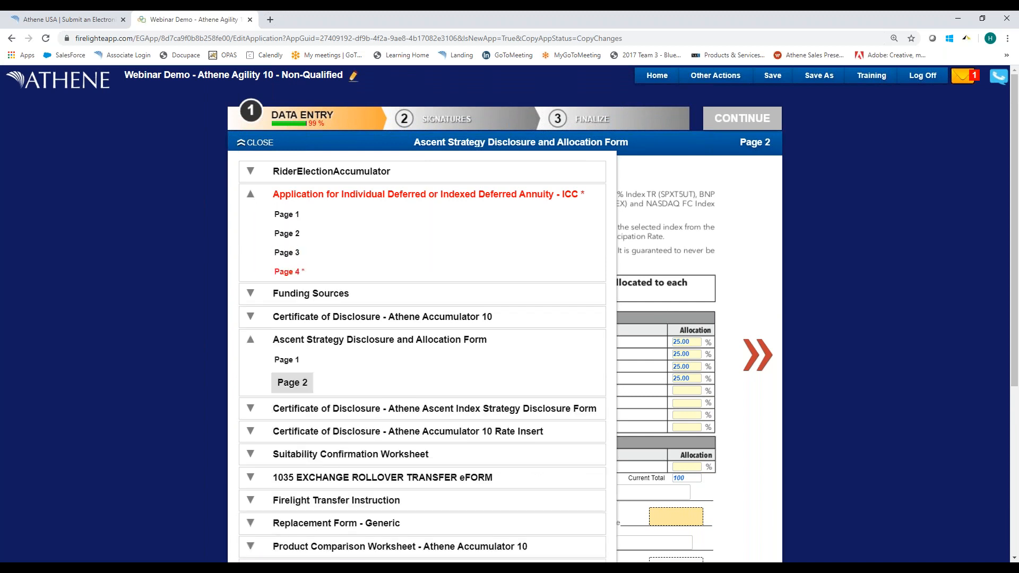
{"action": "left_click", "coordinate": [287, 271]}
{"action": "scroll", "coordinate": [807, 302], "scroll_direction": "down", "scroll_amount": 1}
{"action": "scroll", "coordinate": [807, 302], "scroll_direction": "down", "scroll_amount": 3}
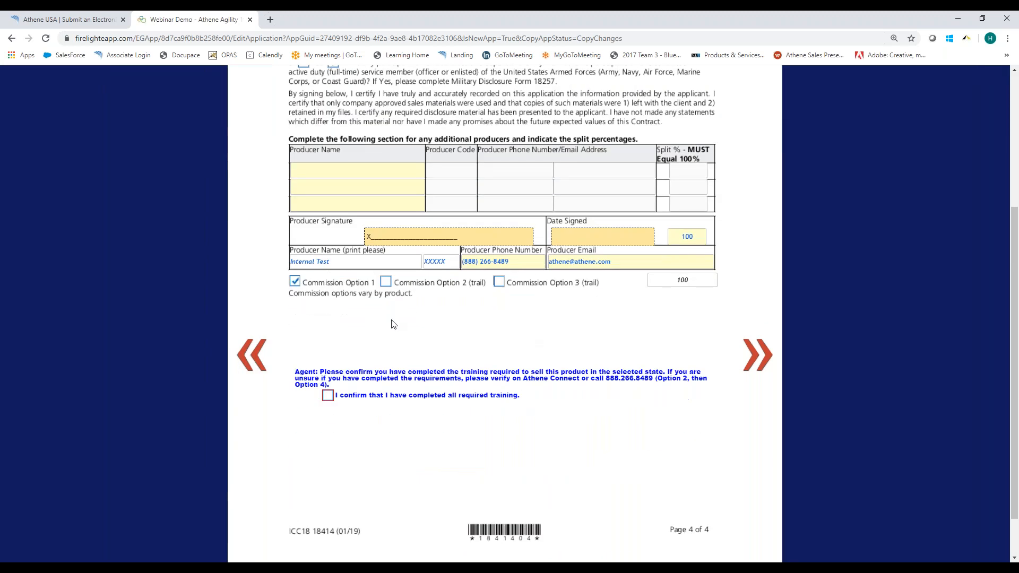
{"action": "left_click", "coordinate": [328, 397]}
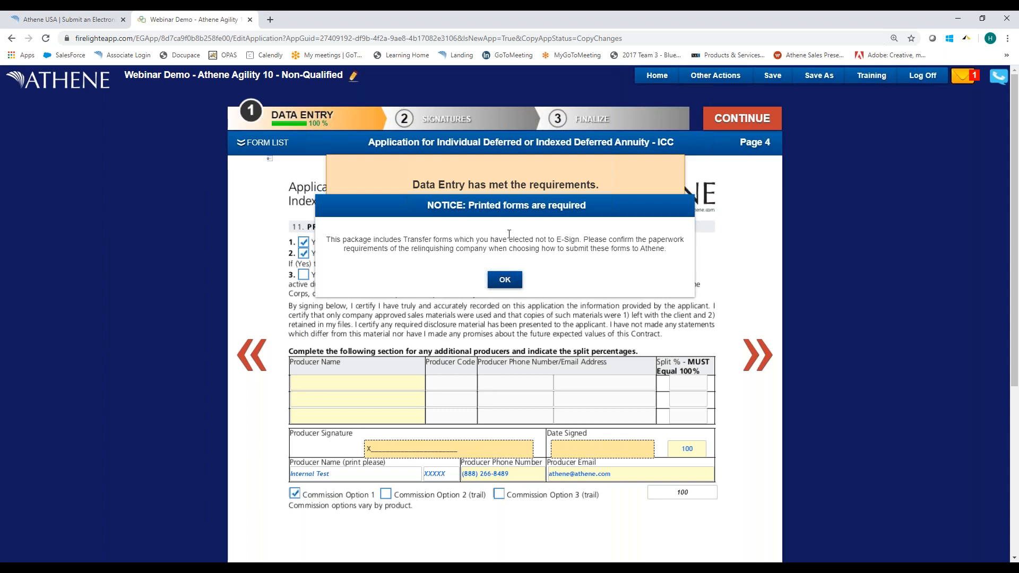
Acknowledge the printed forms notice, and save the activity changes while returning to the home page.
{"action": "left_click", "coordinate": [505, 281]}
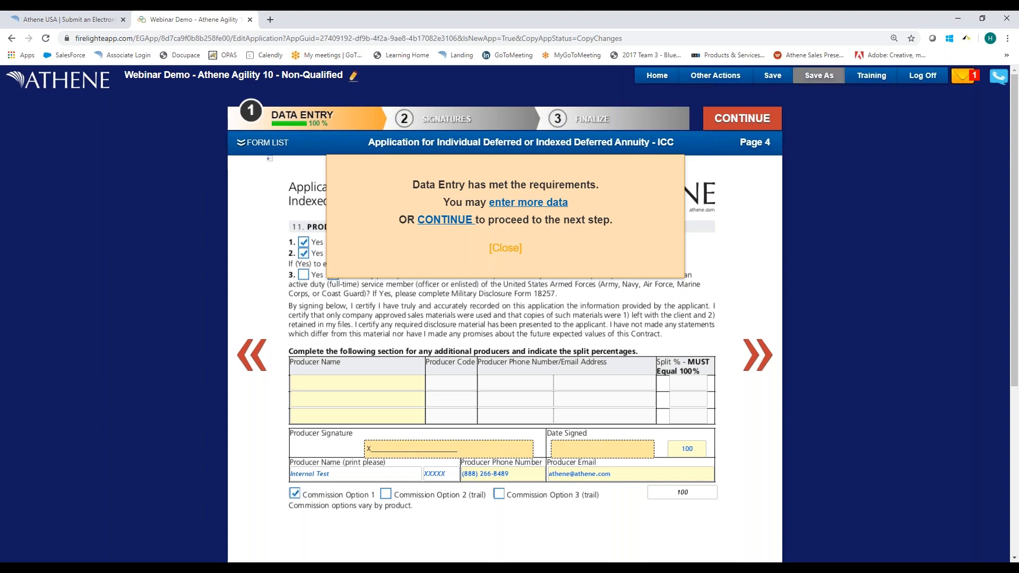
{"action": "left_click", "coordinate": [747, 121]}
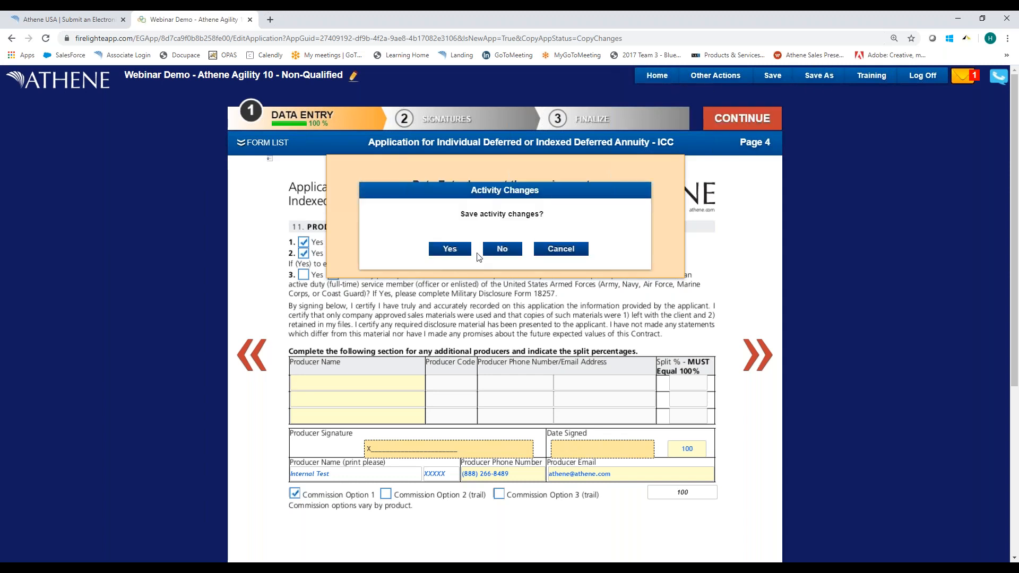
{"action": "left_click", "coordinate": [451, 249]}
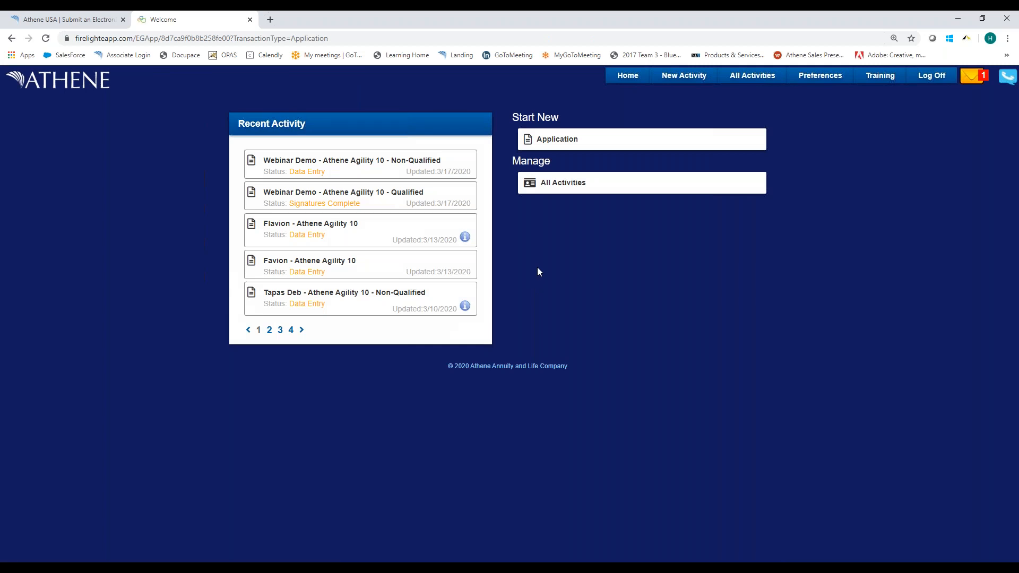